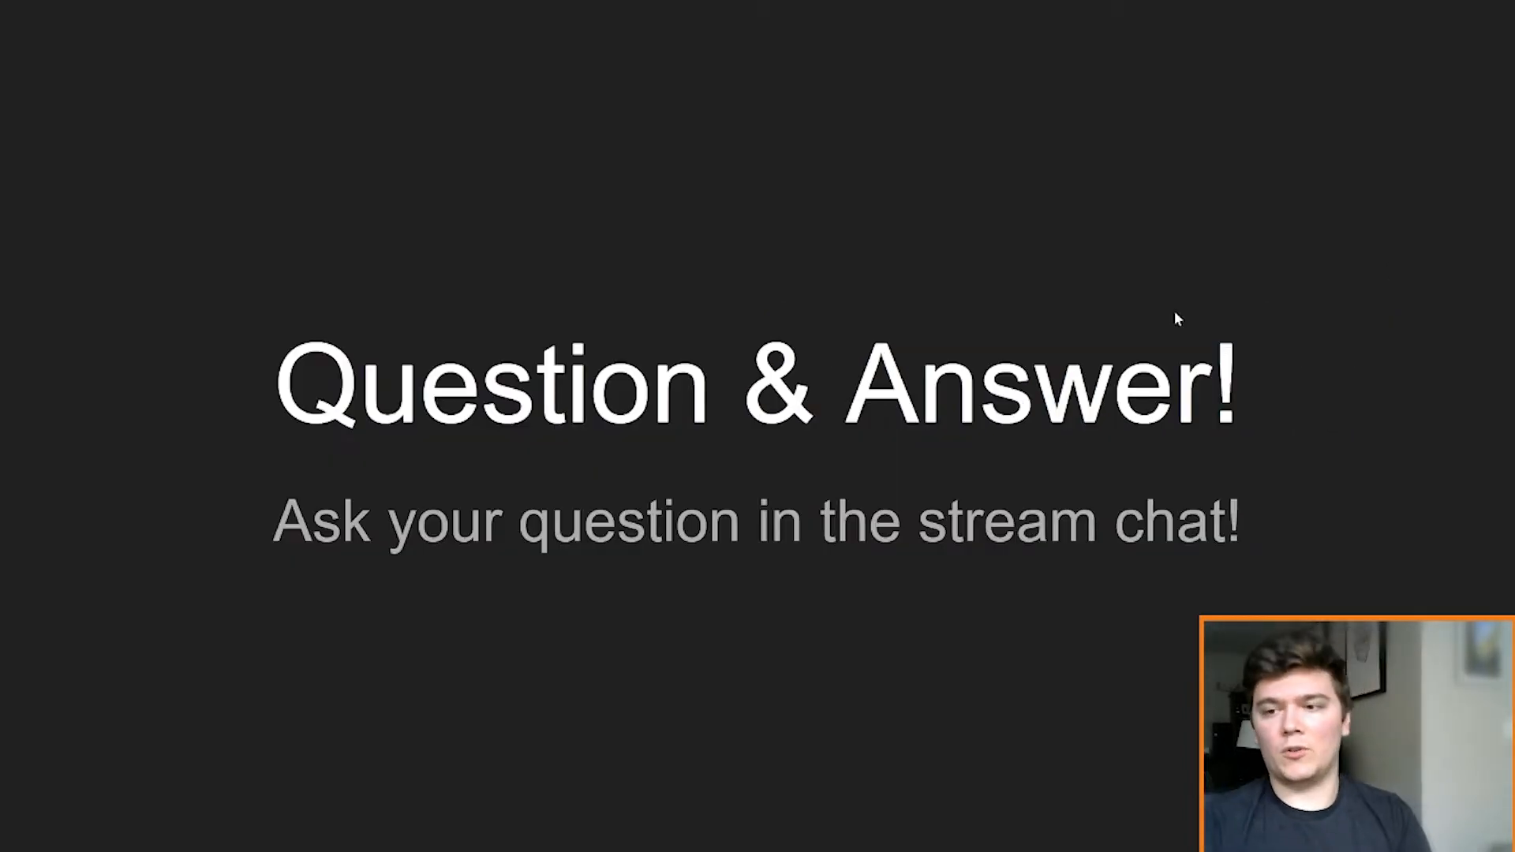
# Leave the slideshow and tidy the browser window so only the slides and the Groundhogg Contacts page remain open
pyautogui.press('Escape')
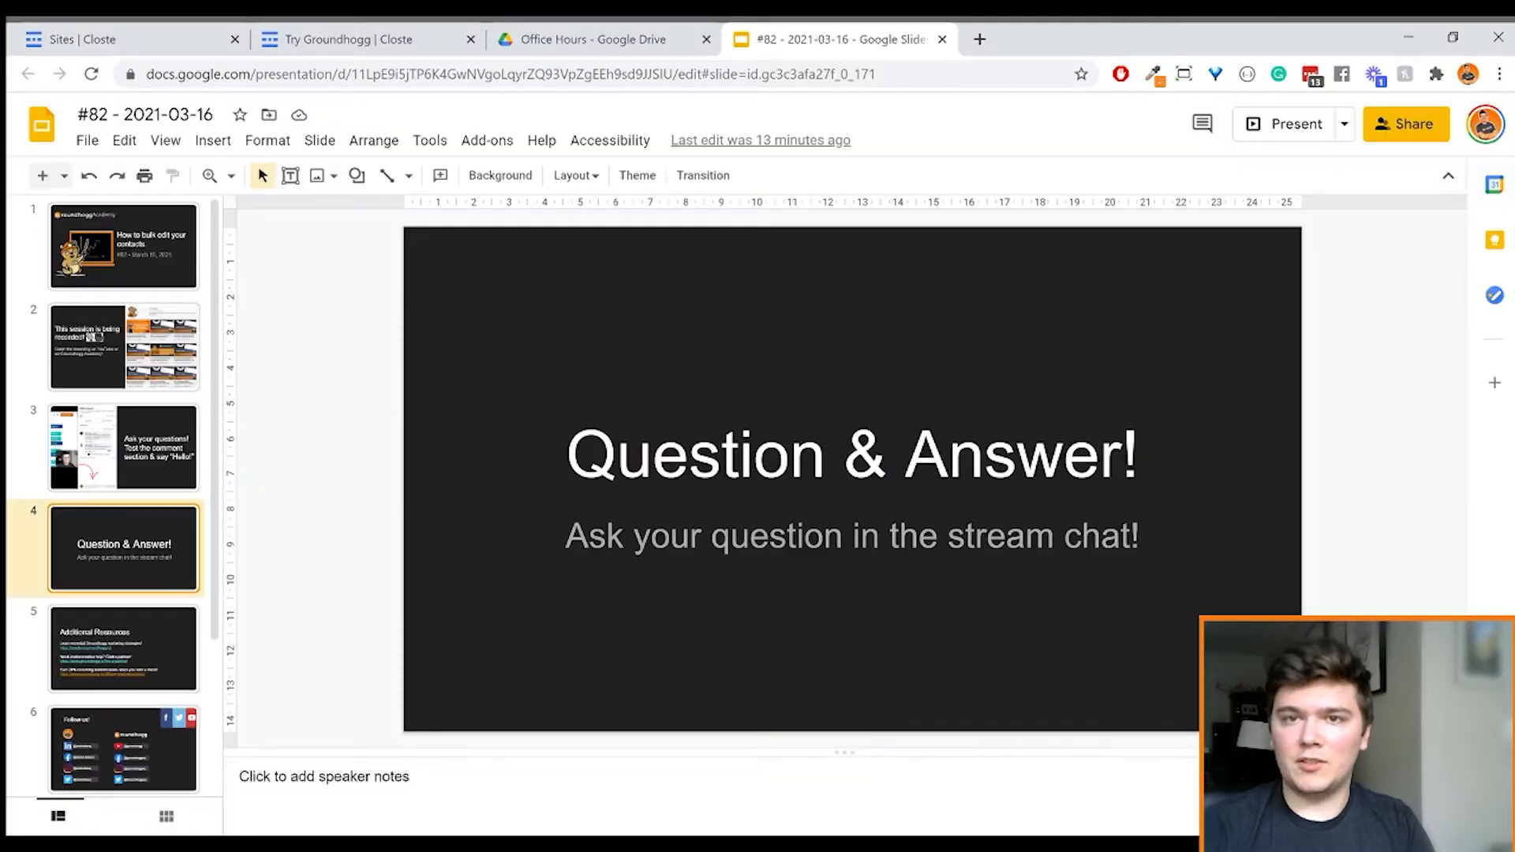
pyautogui.moveTo(1049, 29); pyautogui.dragTo(978, 40)
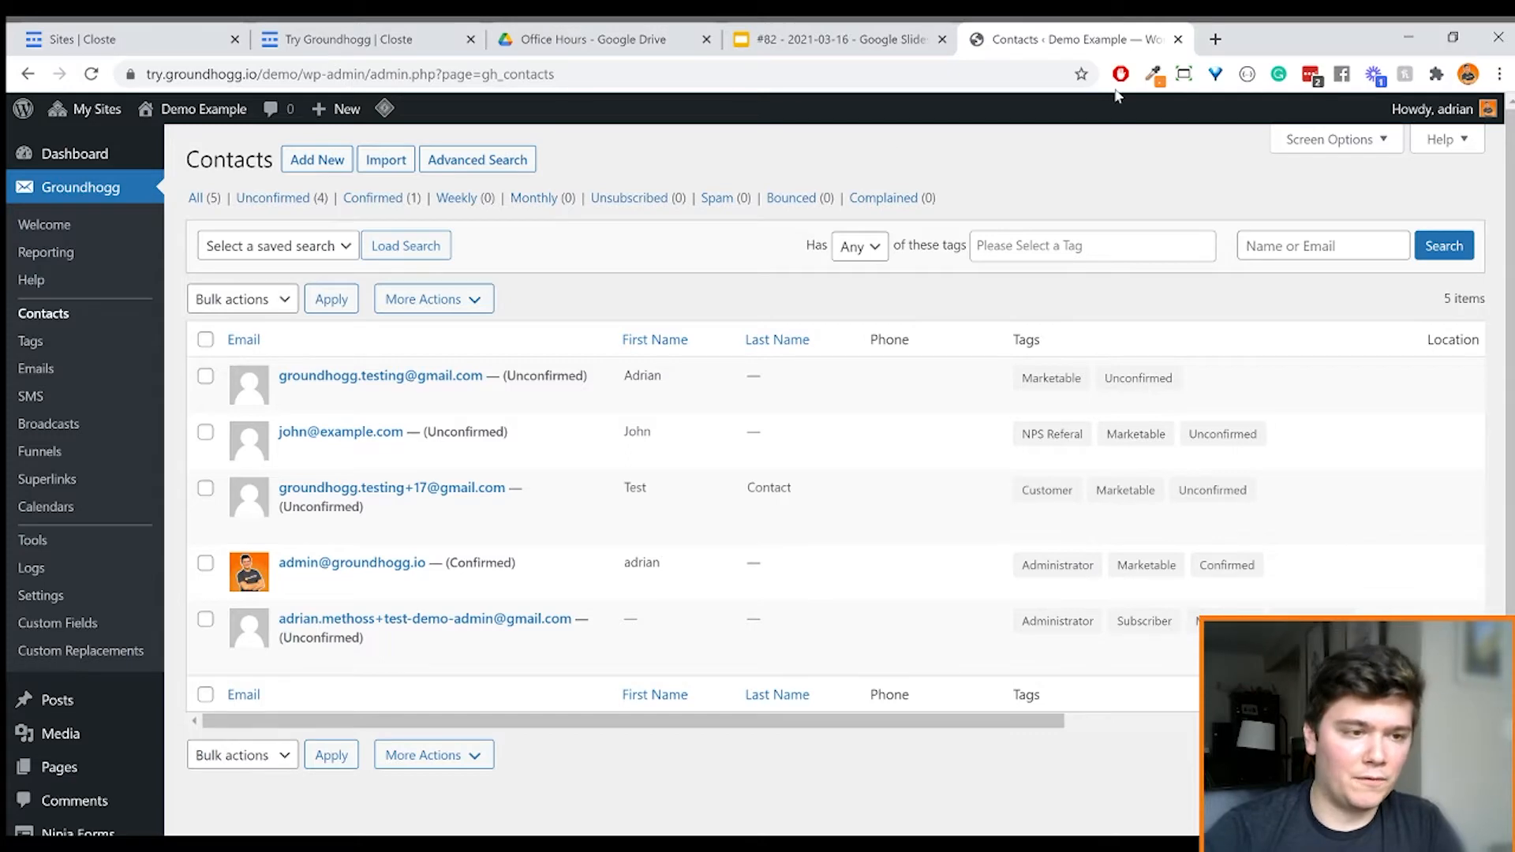
pyautogui.click(708, 41)
pyautogui.click(463, 48)
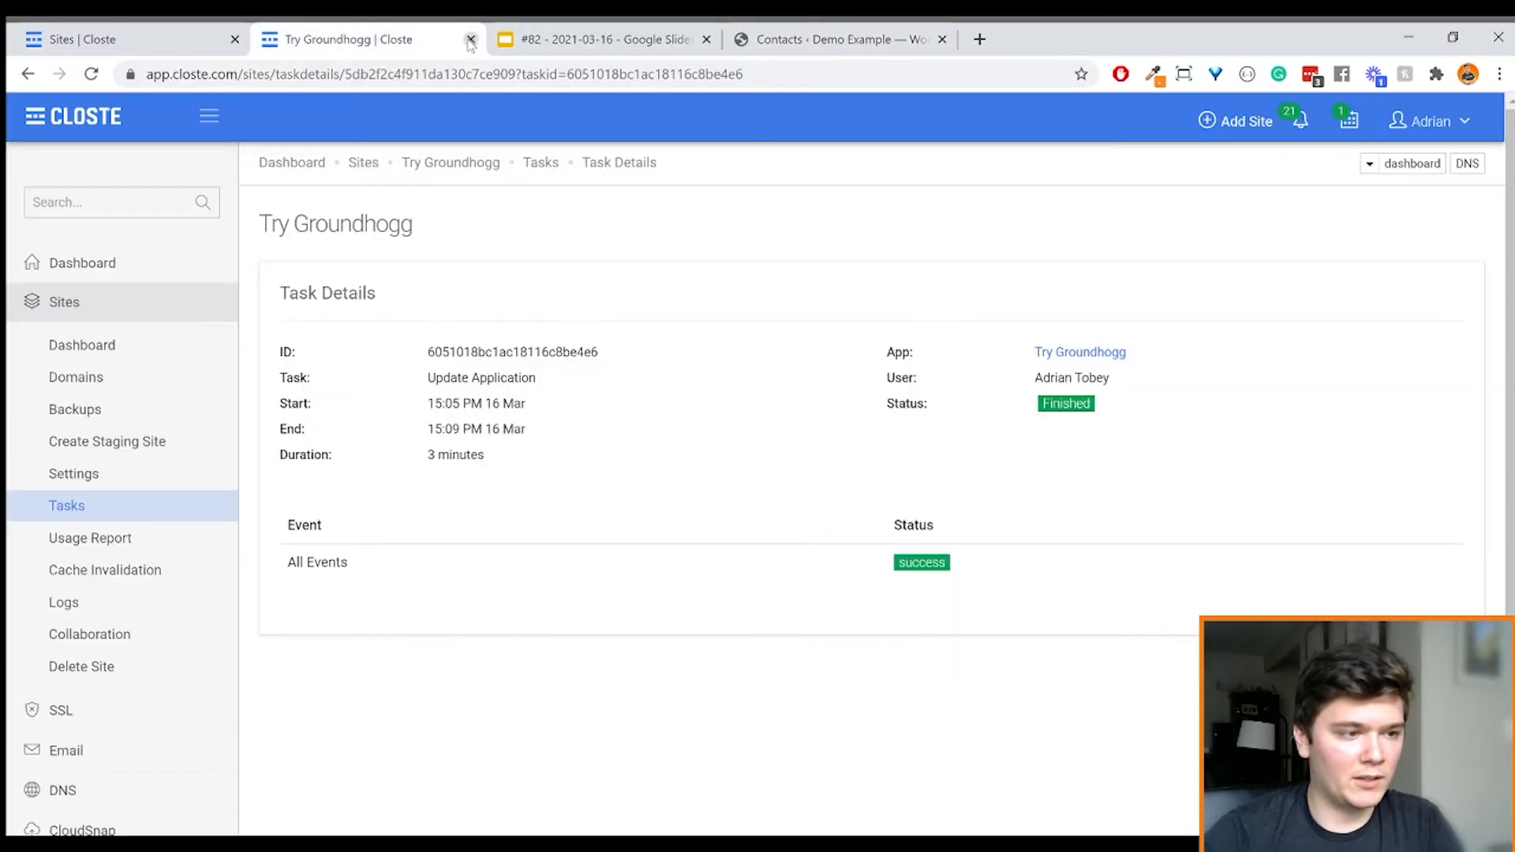
pyautogui.click(470, 40)
pyautogui.click(236, 40)
pyautogui.click(365, 37)
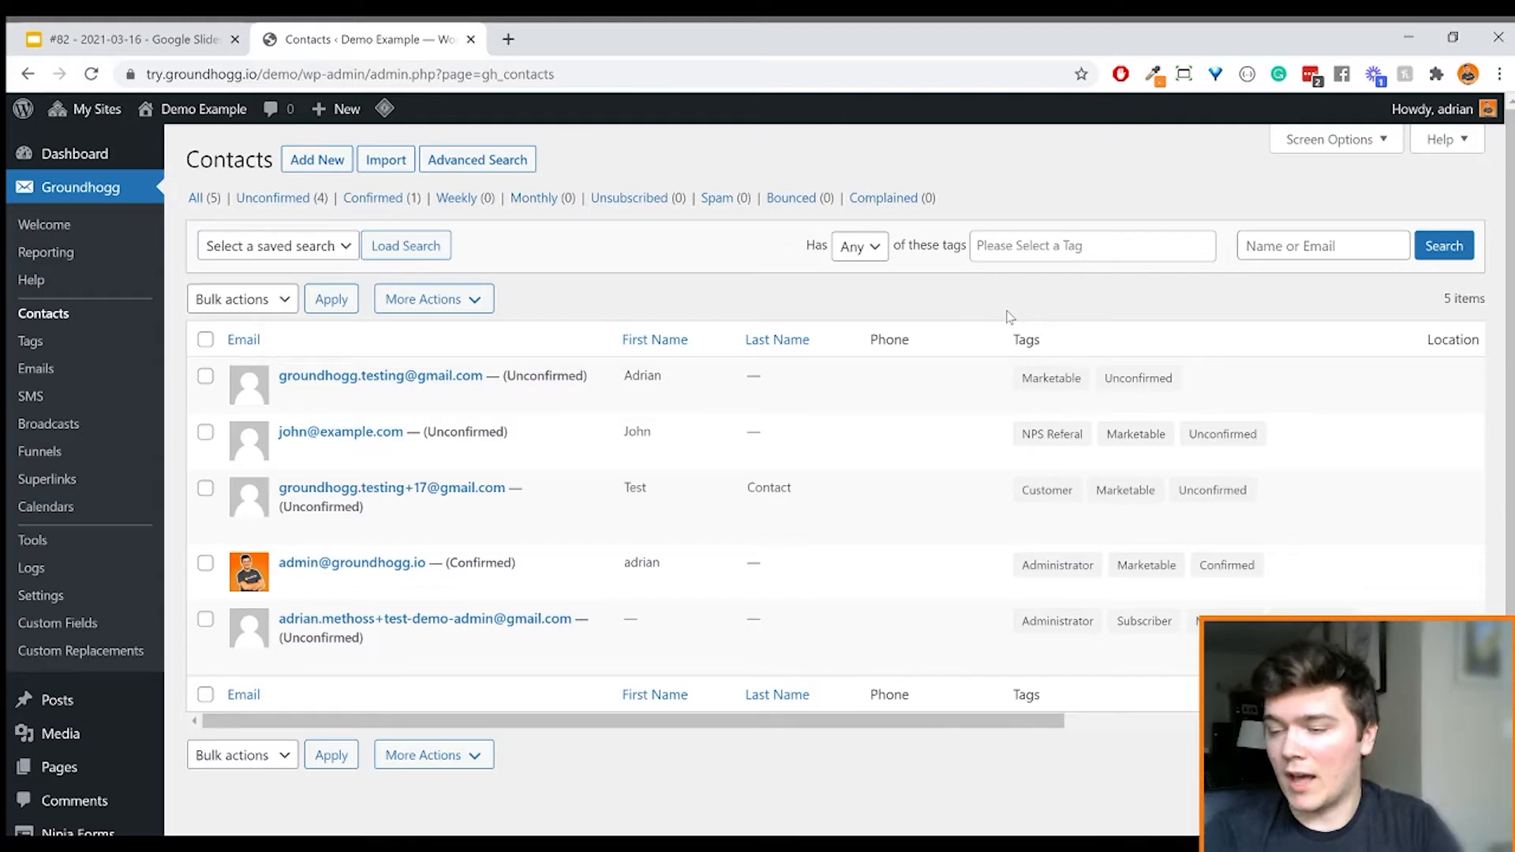
# Search Google for mockaroo in a new browser tab and open the Mockaroo random data generator site
pyautogui.click(508, 39)
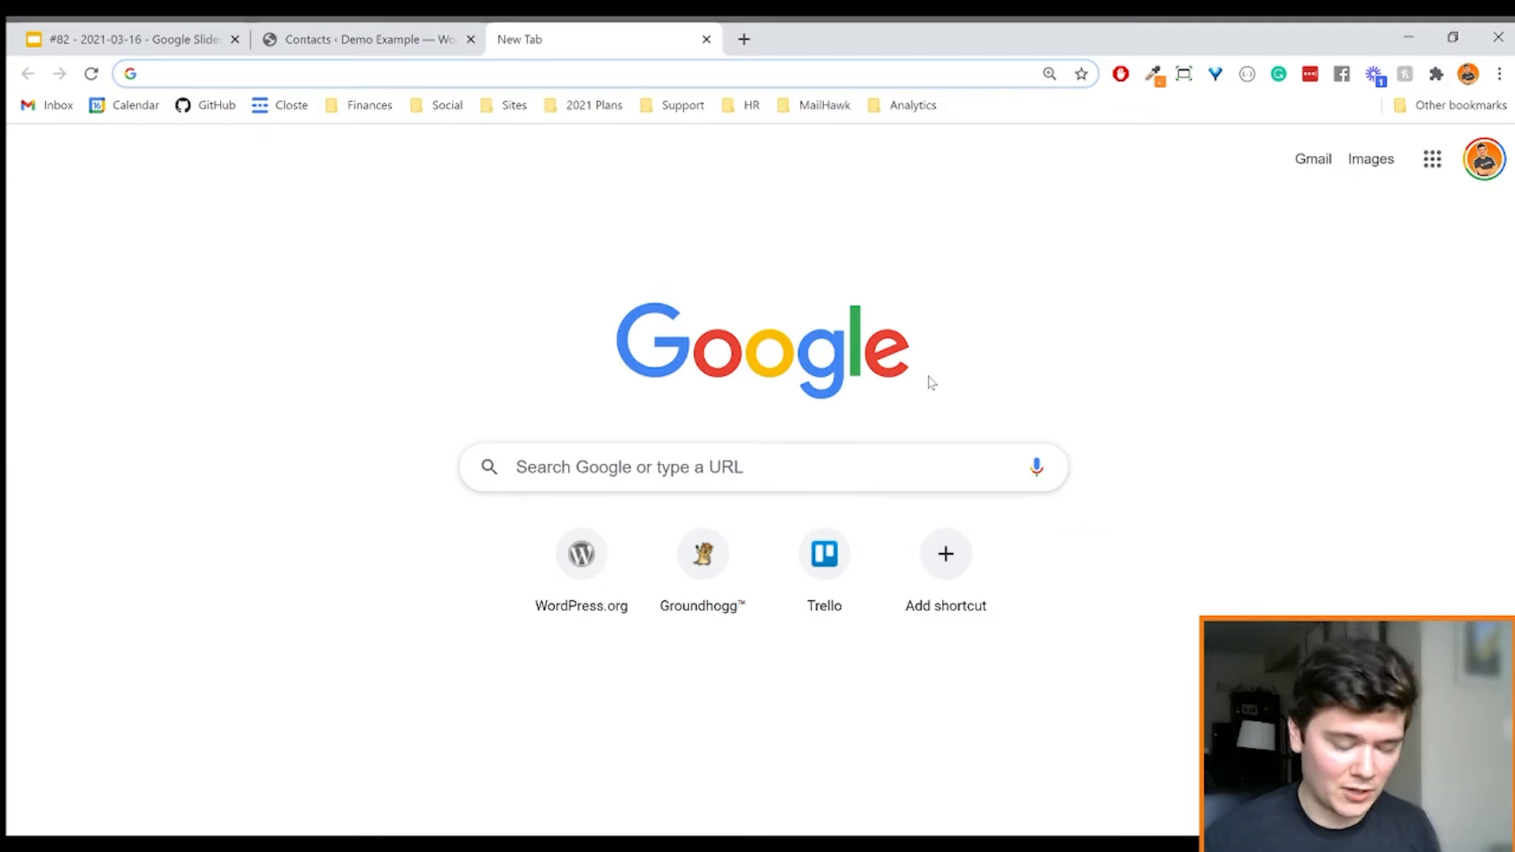
pyautogui.write('mac')
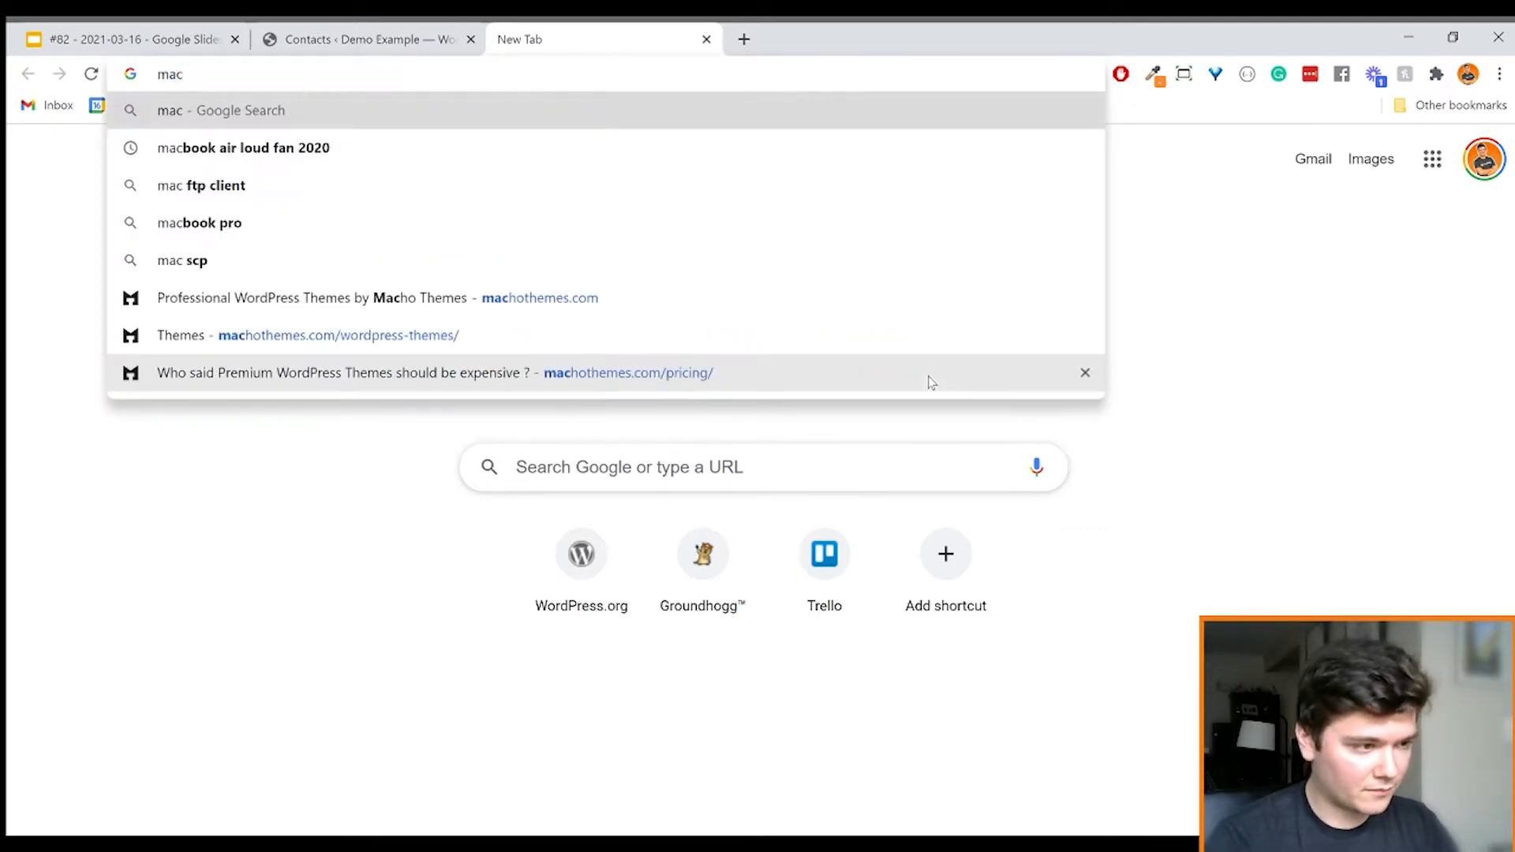
pyautogui.press('BackSpace')
pyautogui.write('ock')
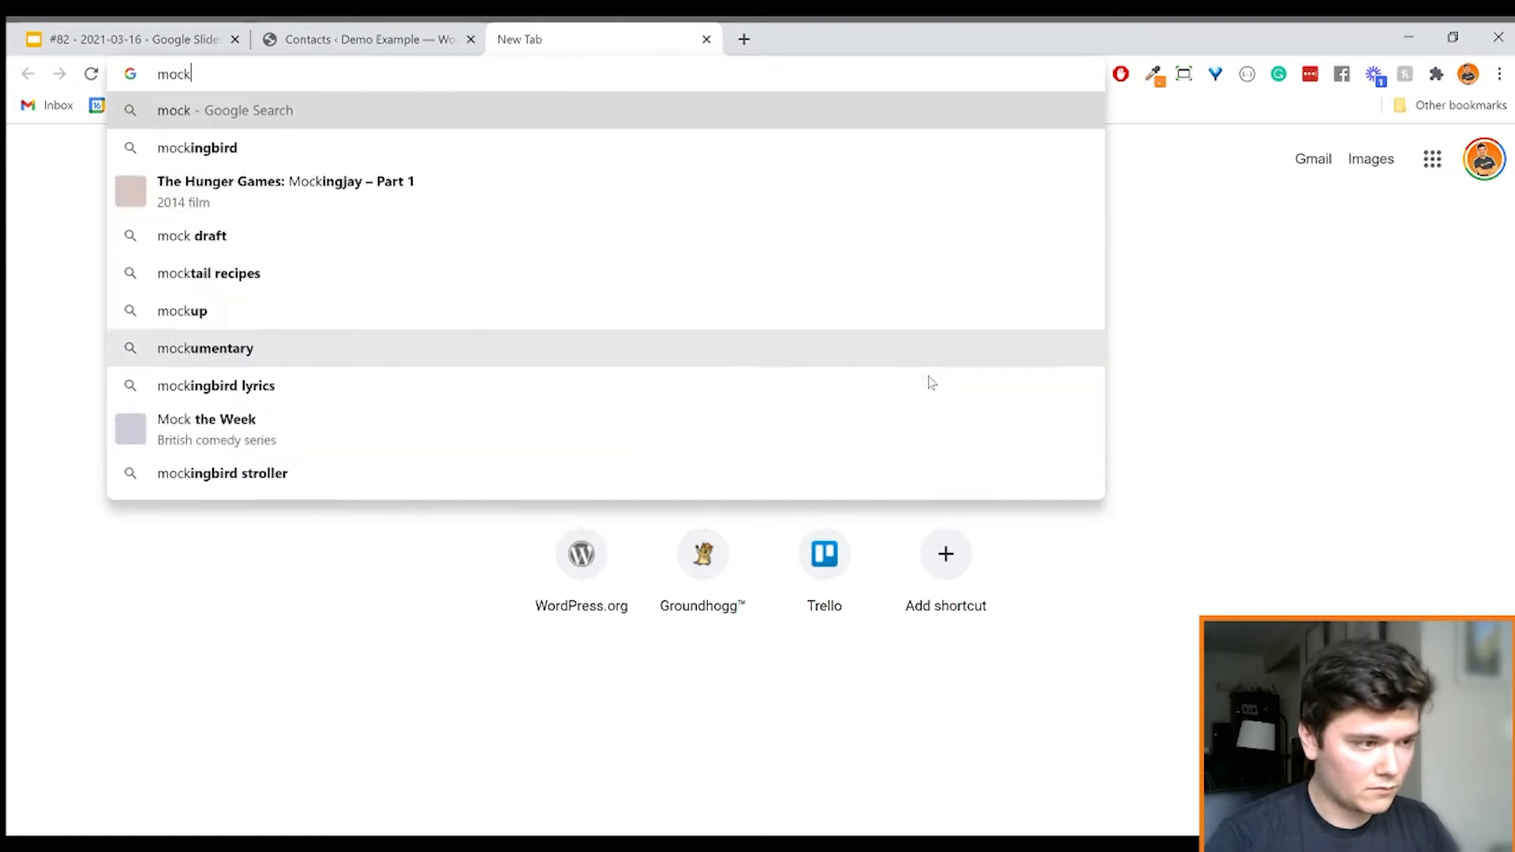
pyautogui.write('ar')
pyautogui.press('Down')
pyautogui.press('Return')
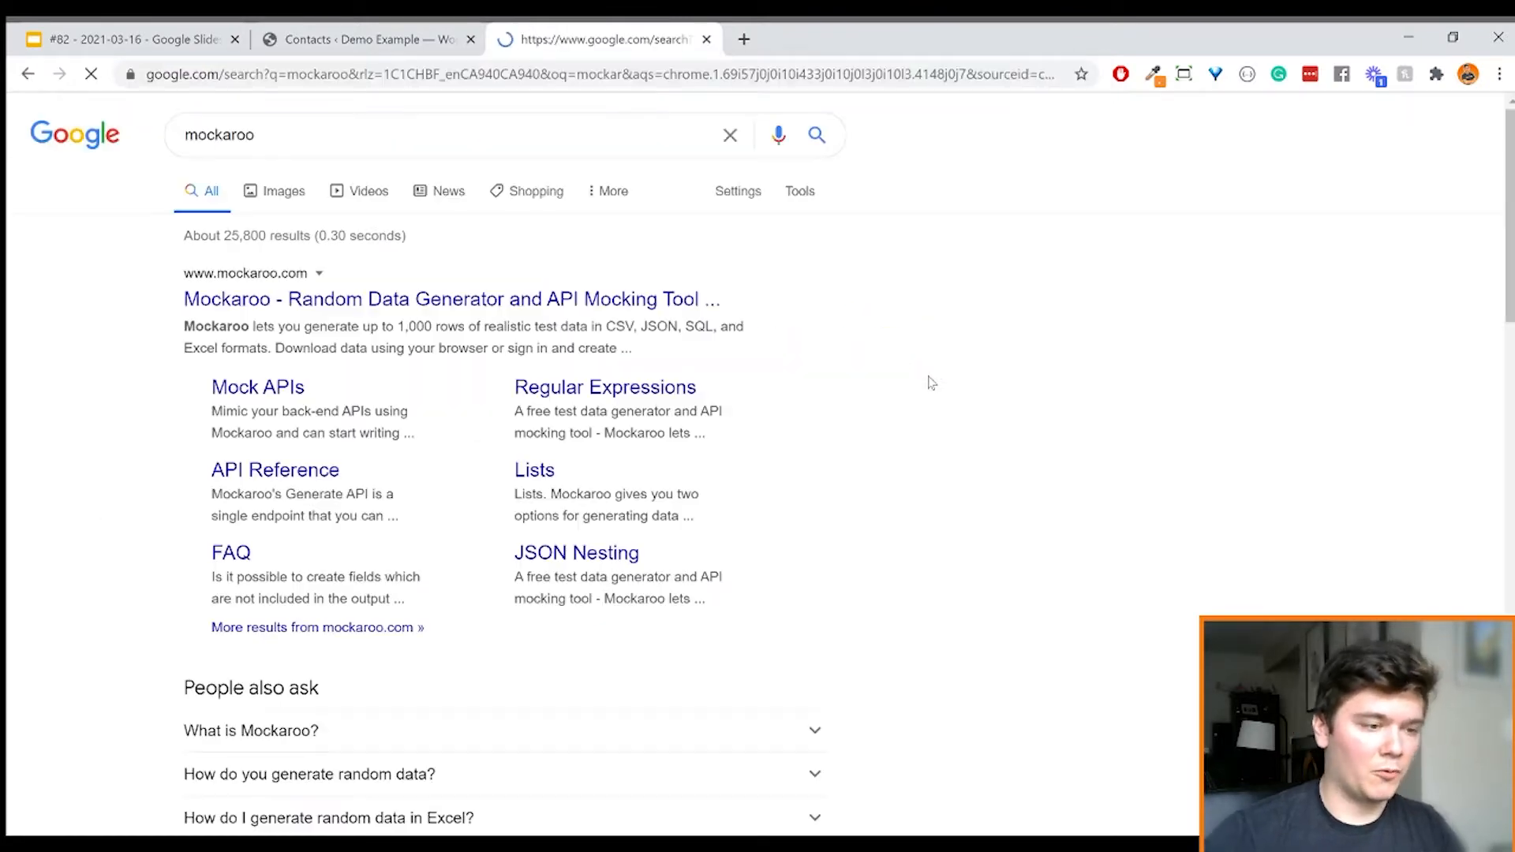
pyautogui.click(532, 310)
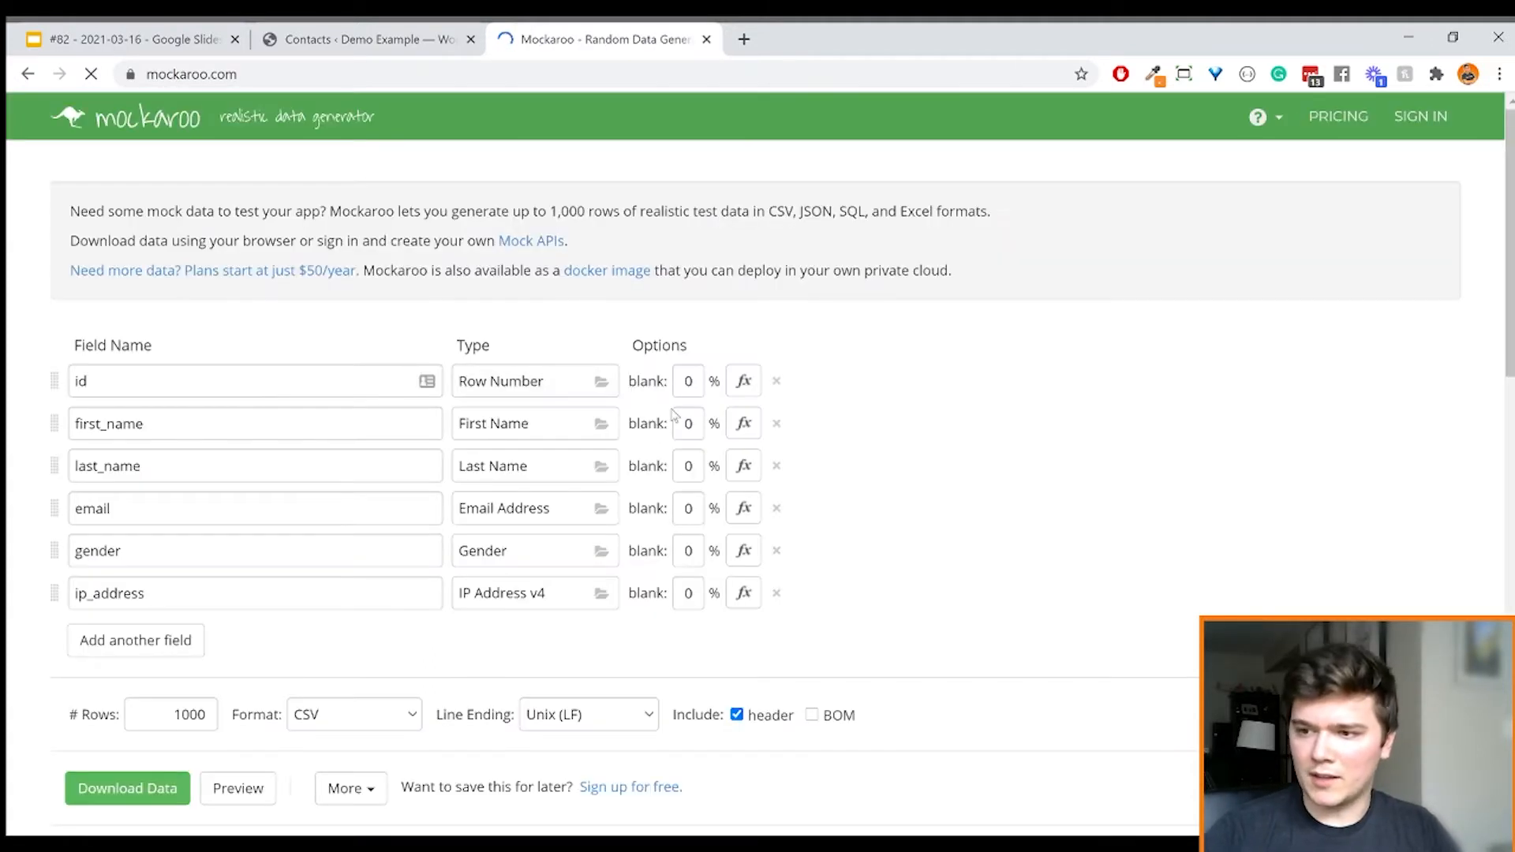
# Set the mock data to 985 rows and download it as CSV with the default fields
pyautogui.doubleClick(192, 713)
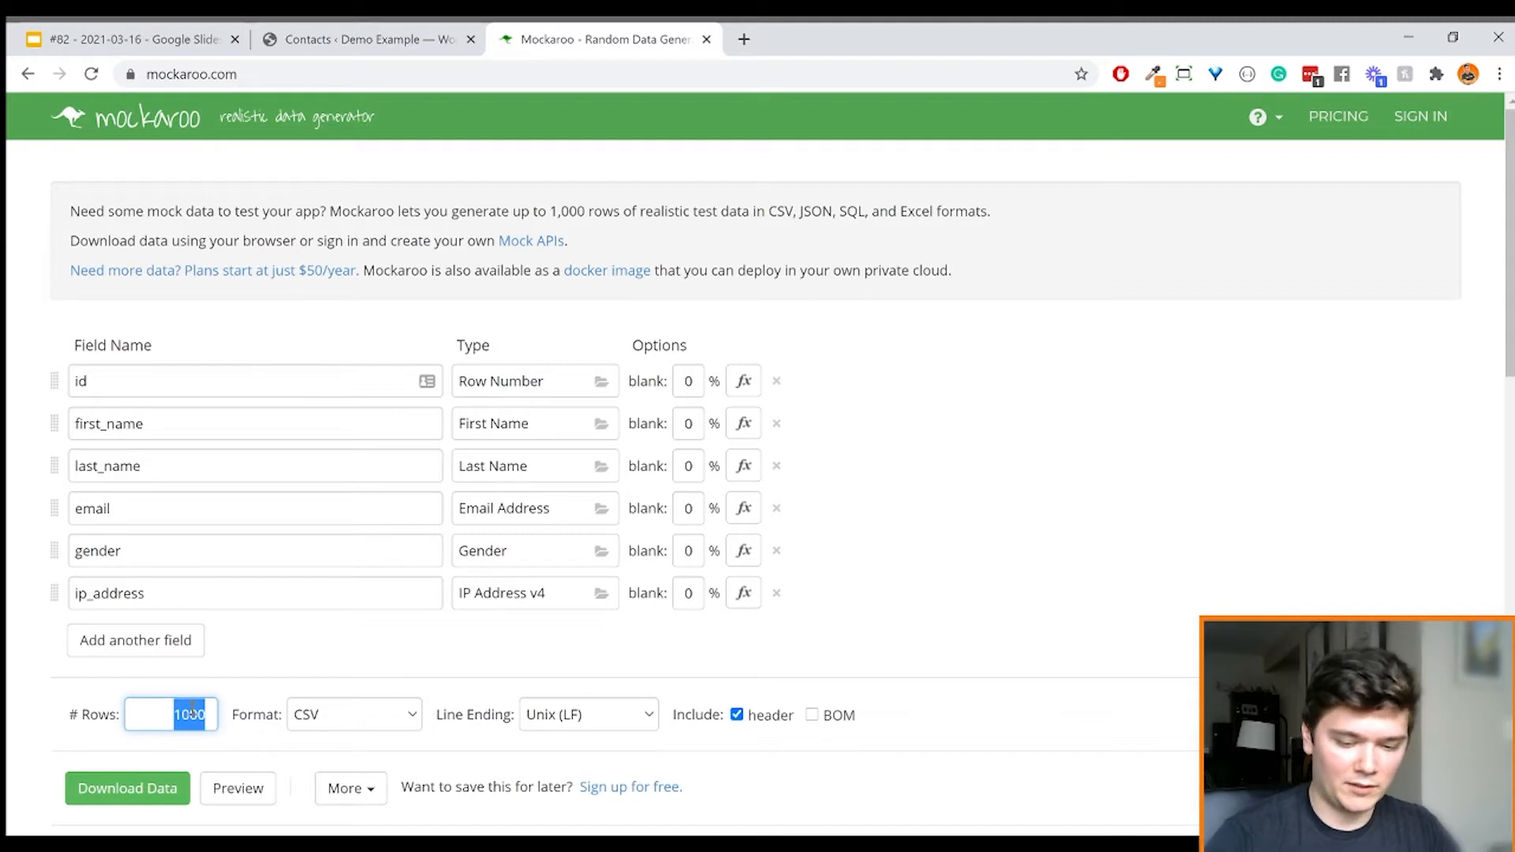
pyautogui.write('985')
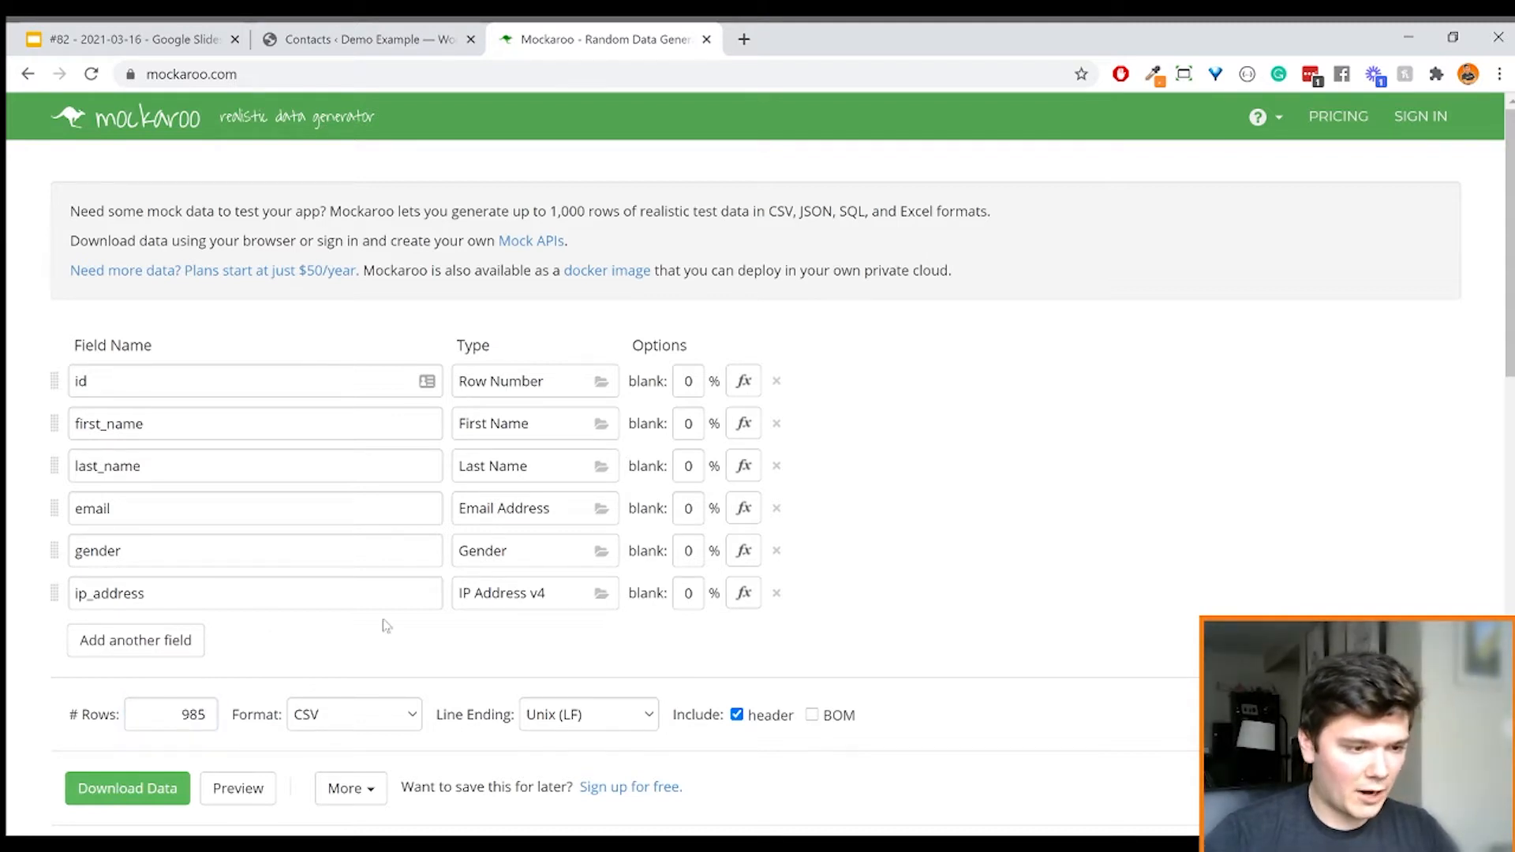
pyautogui.click(201, 562)
pyautogui.click(162, 505)
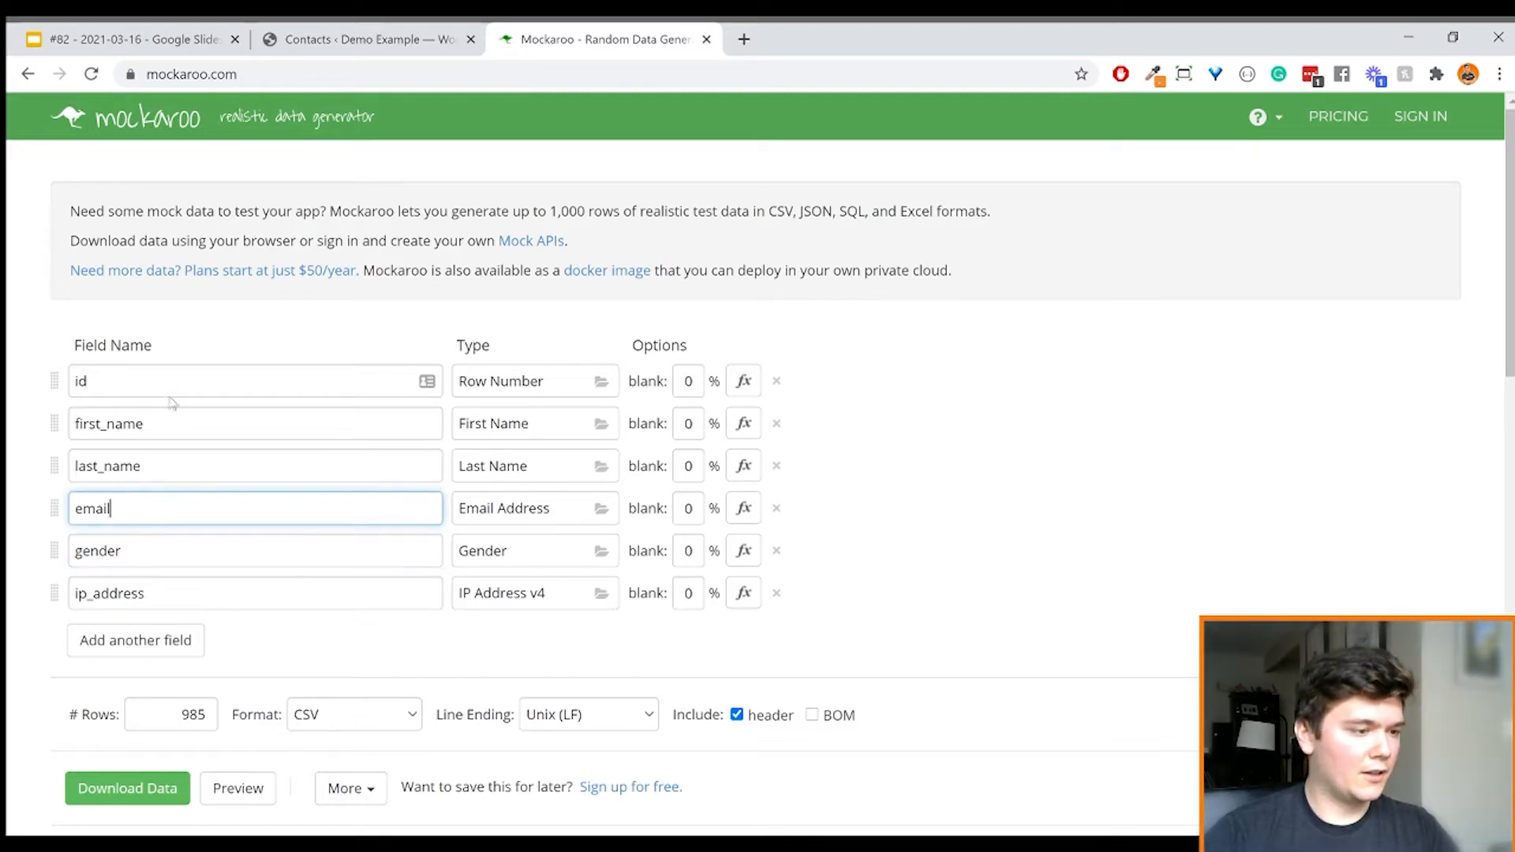
pyautogui.click(169, 389)
pyautogui.click(176, 423)
pyautogui.click(188, 462)
pyautogui.click(194, 505)
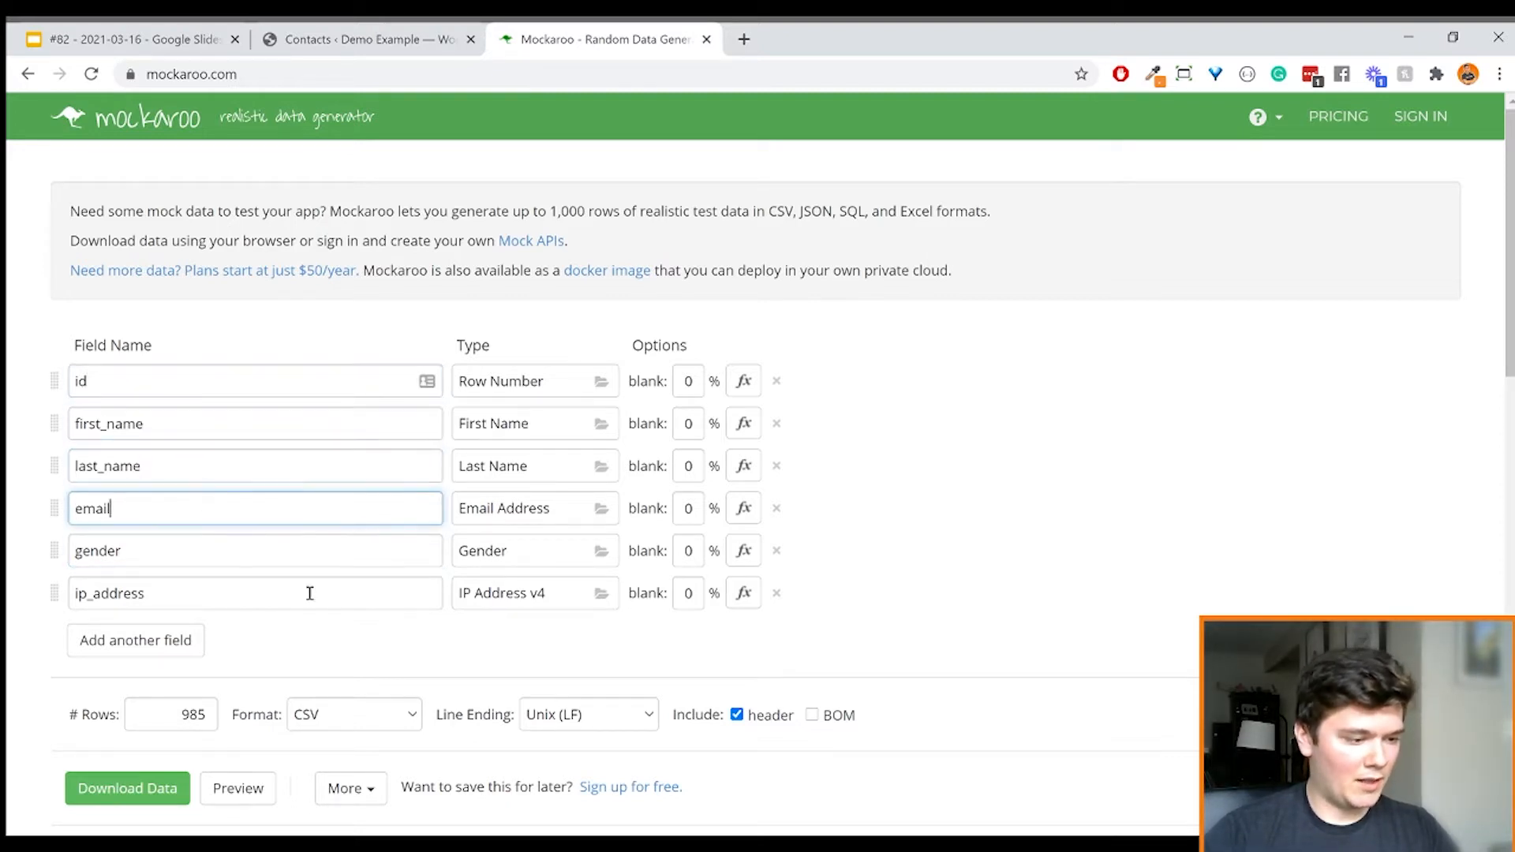
pyautogui.scroll(-1, 308, 592)
pyautogui.click(159, 691)
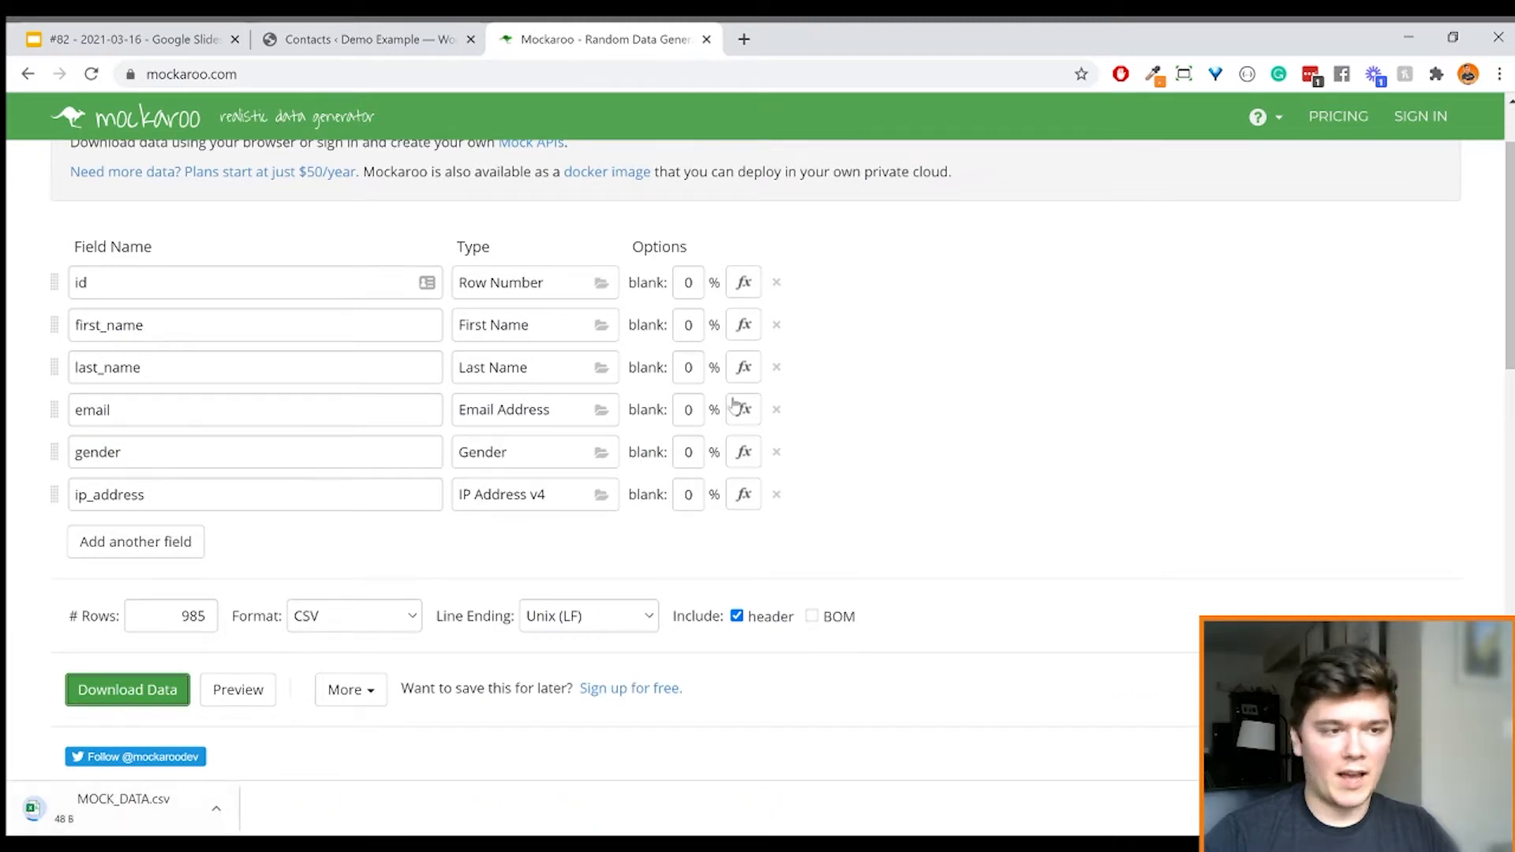
# Switch to the Groundhogg Contacts page and upload MOCK_DATA.csv as a new contact import
pyautogui.click(363, 39)
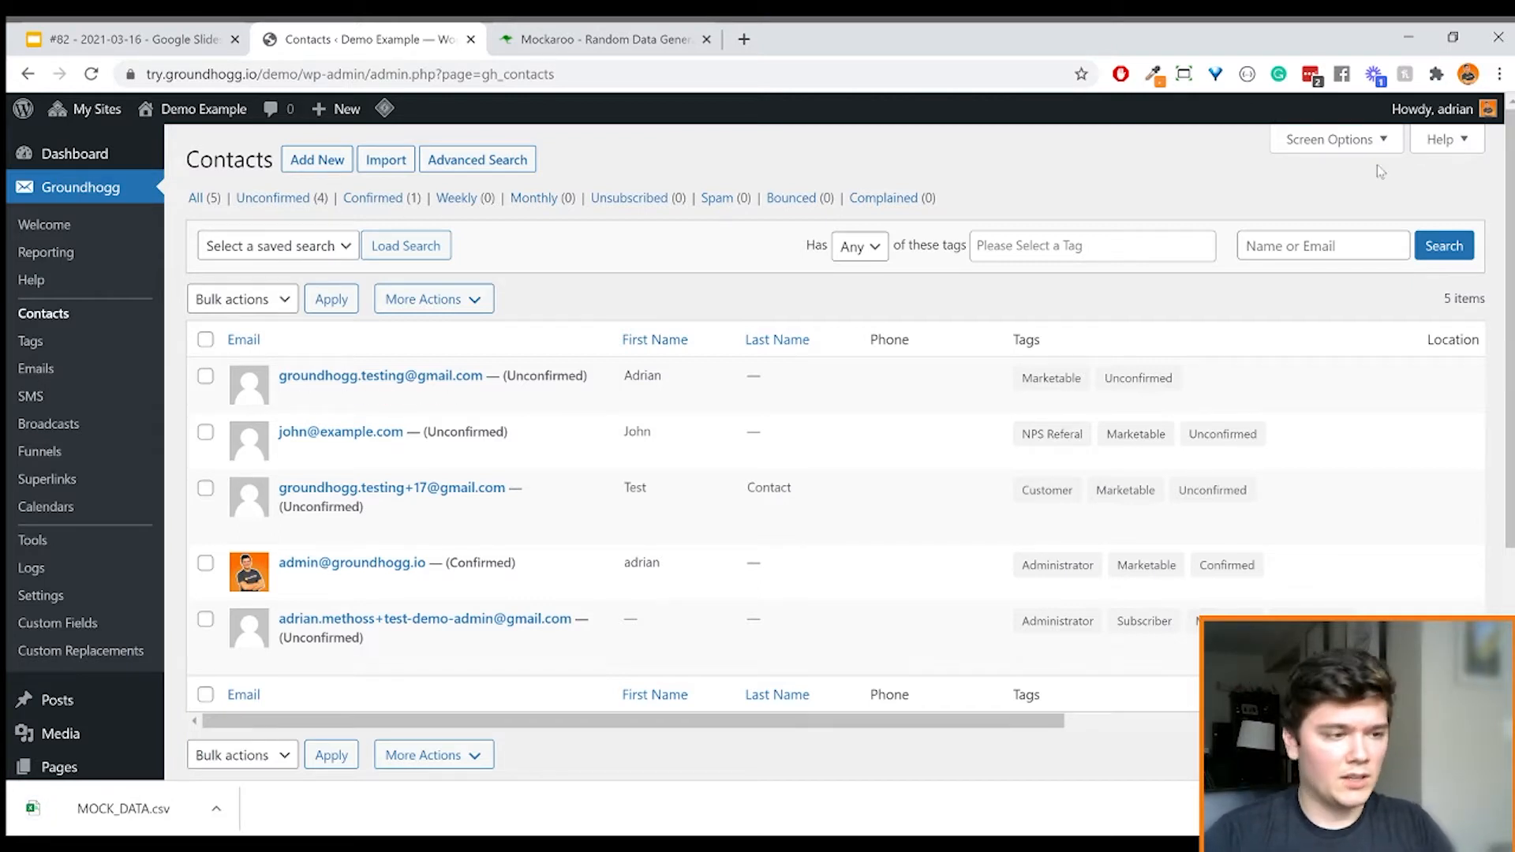
pyautogui.click(386, 160)
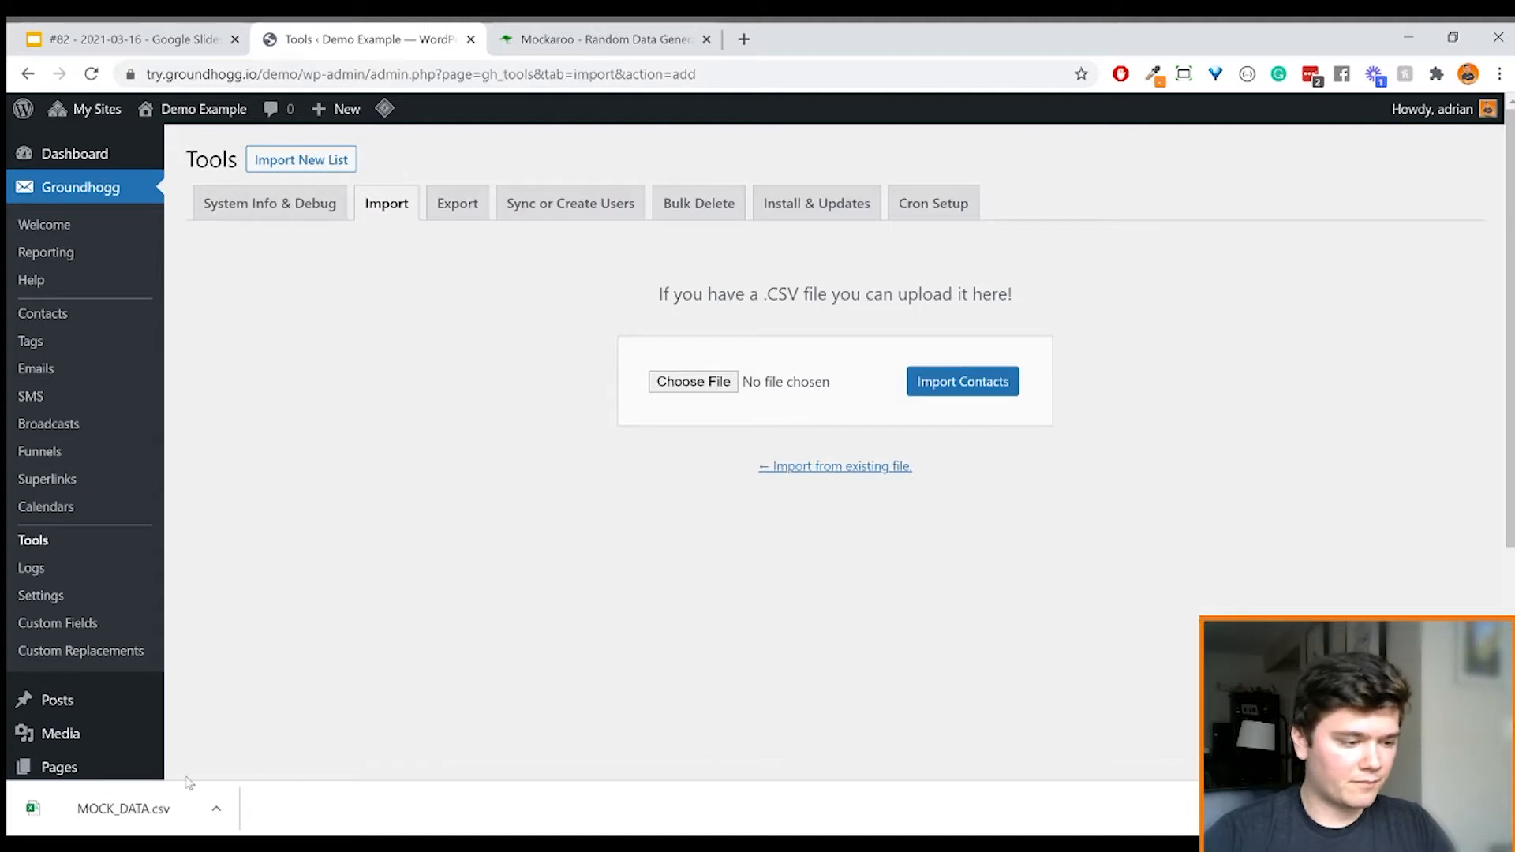
pyautogui.moveTo(189, 783); pyautogui.dragTo(697, 384)
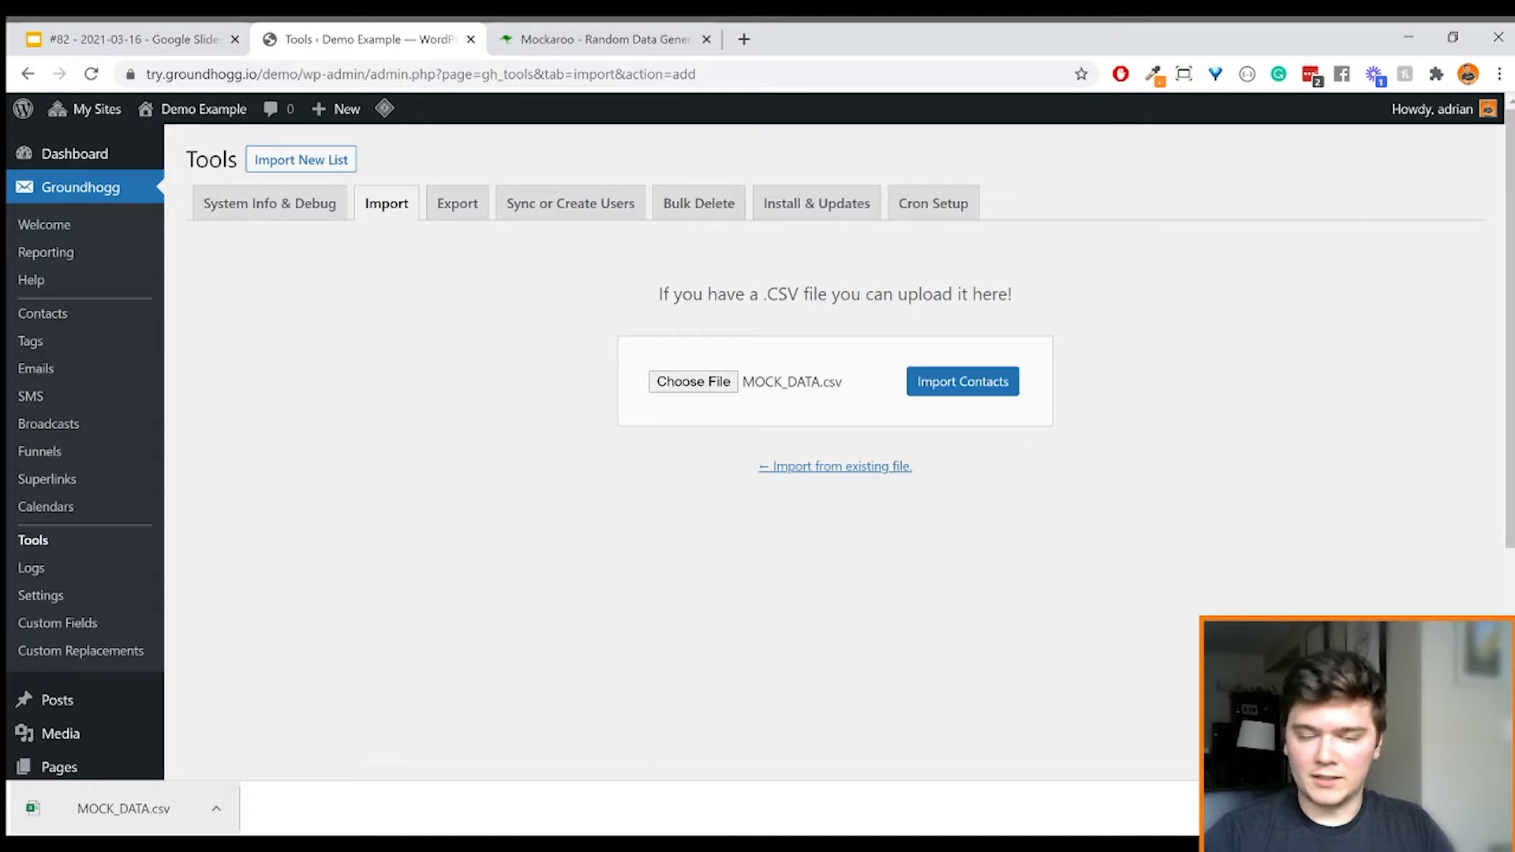
pyautogui.click(986, 391)
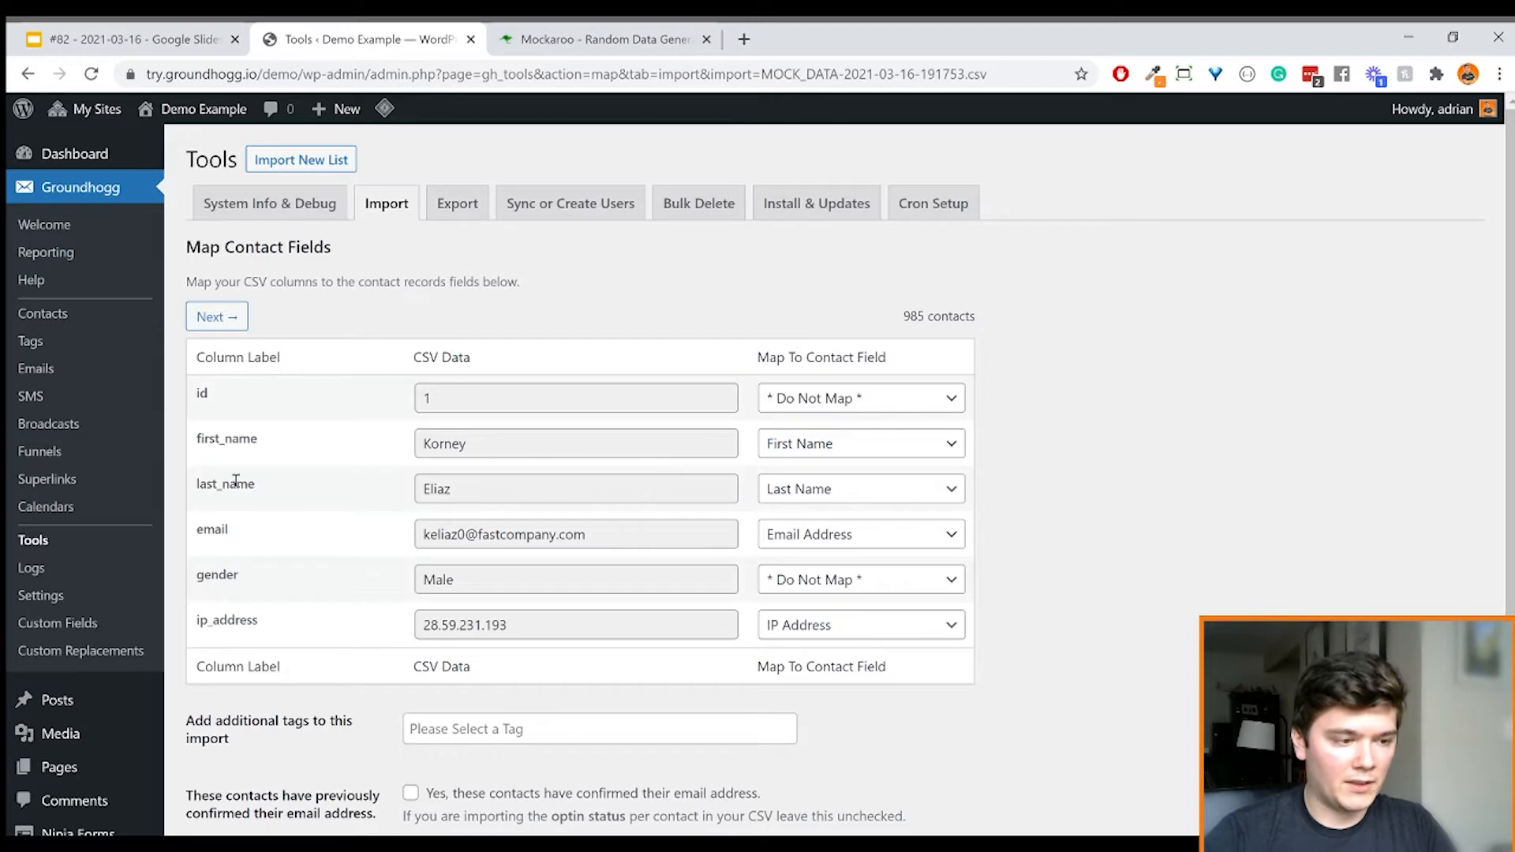
# Review the column mapping and map the gender column to Add as Custom Meta
pyautogui.doubleClick(220, 433)
pyautogui.click(219, 473)
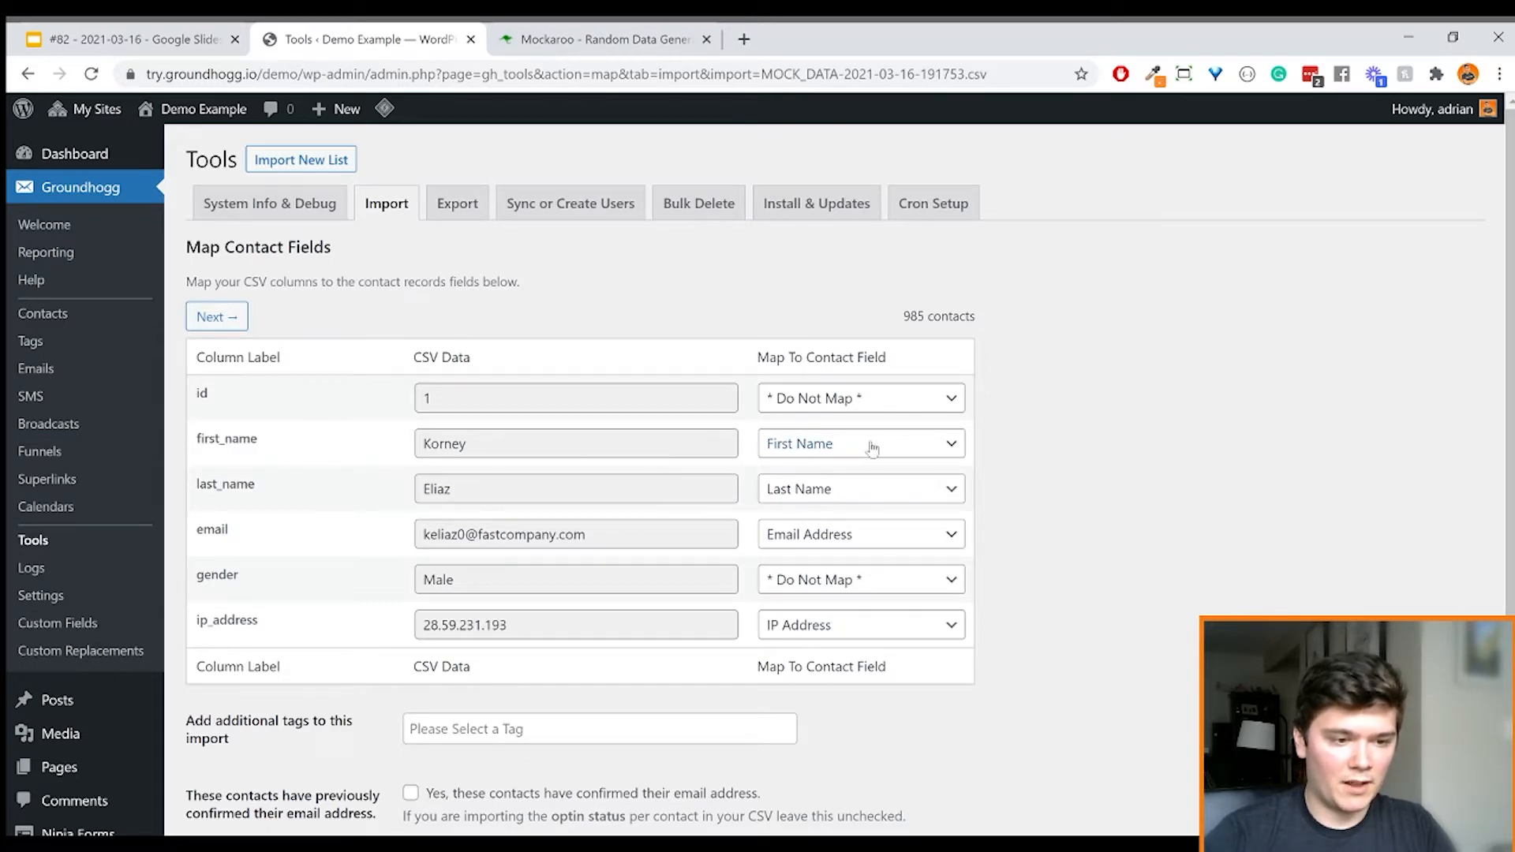
pyautogui.click(886, 588)
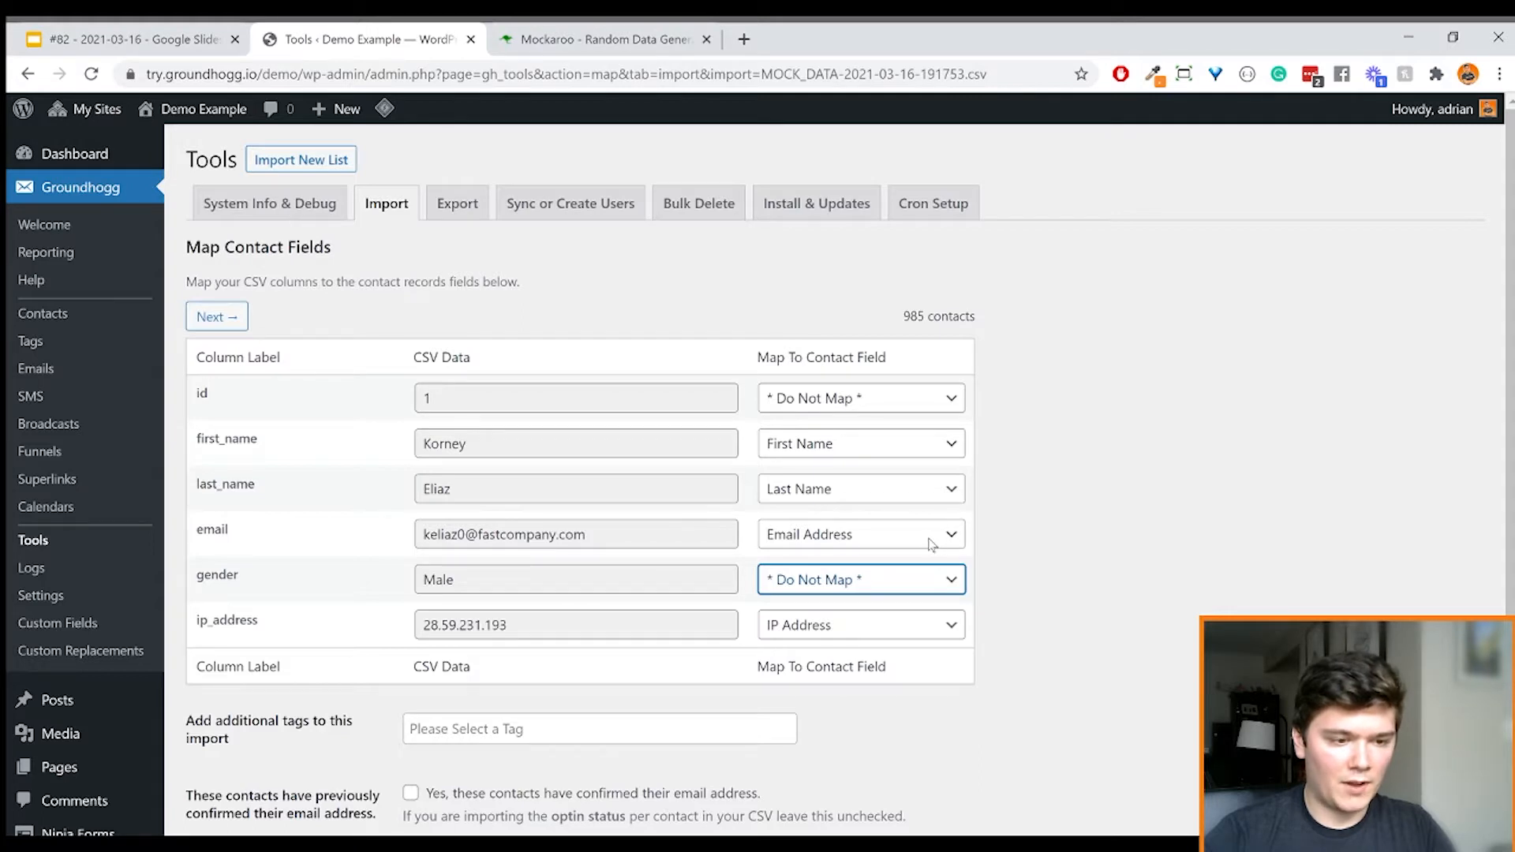
pyautogui.click(912, 489)
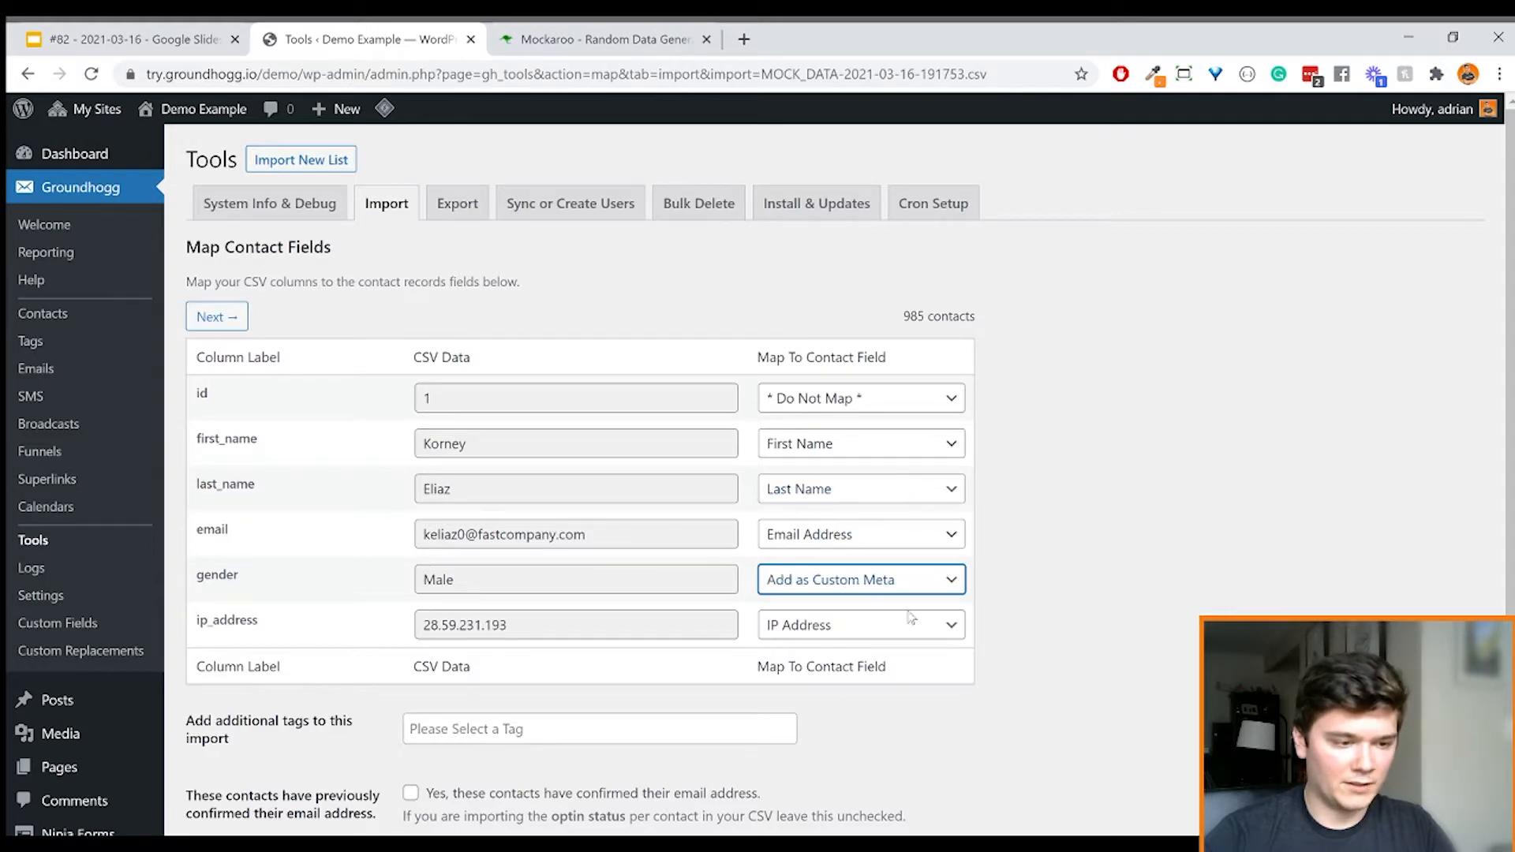
pyautogui.click(525, 624)
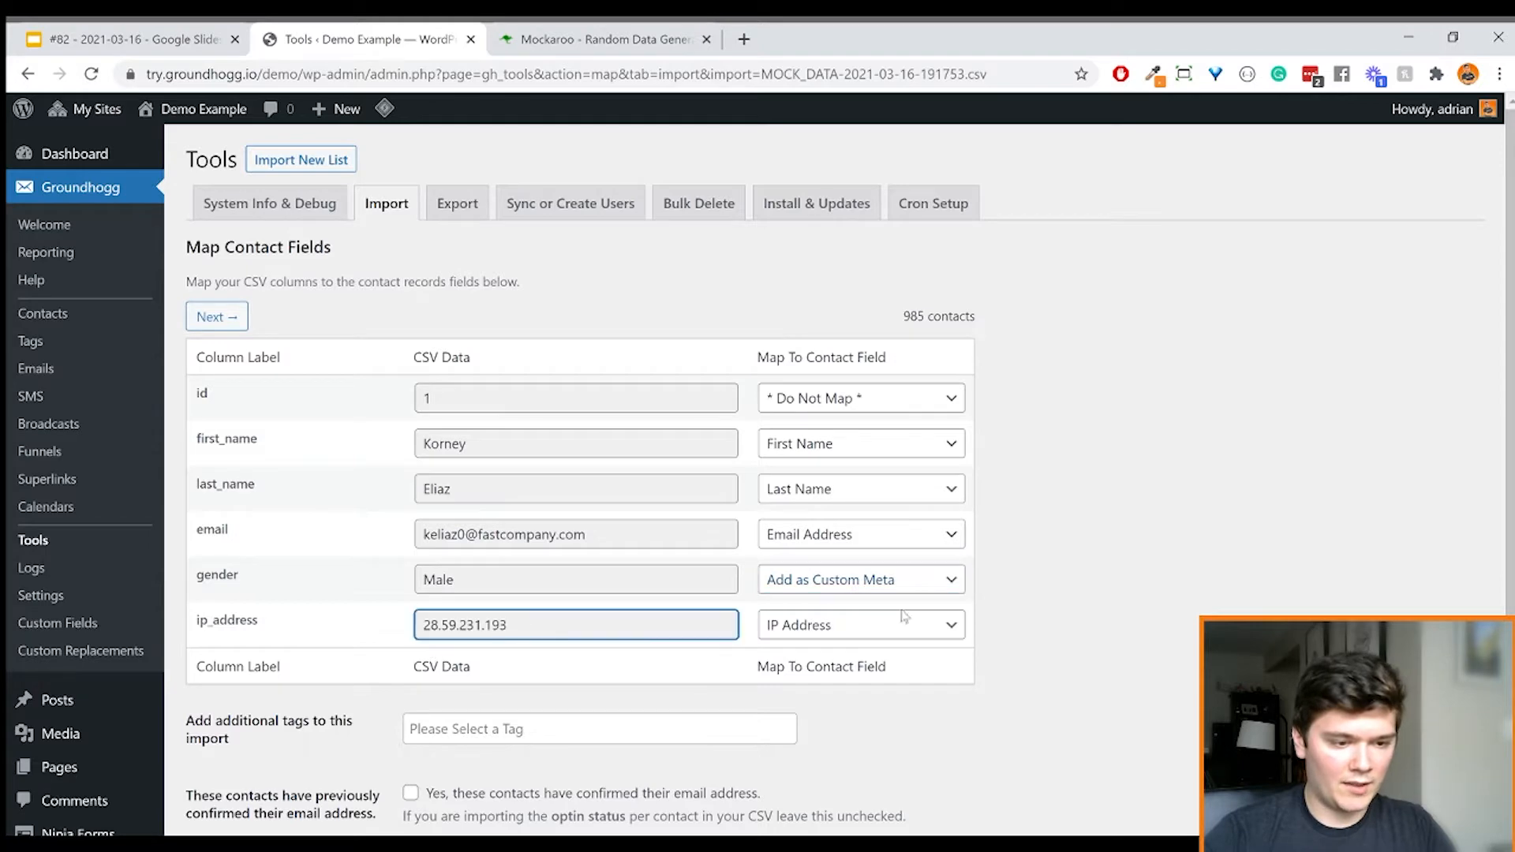
# Add the additional tag "Dummy Data" to this contact import
pyautogui.scroll(-4, 1043, 631)
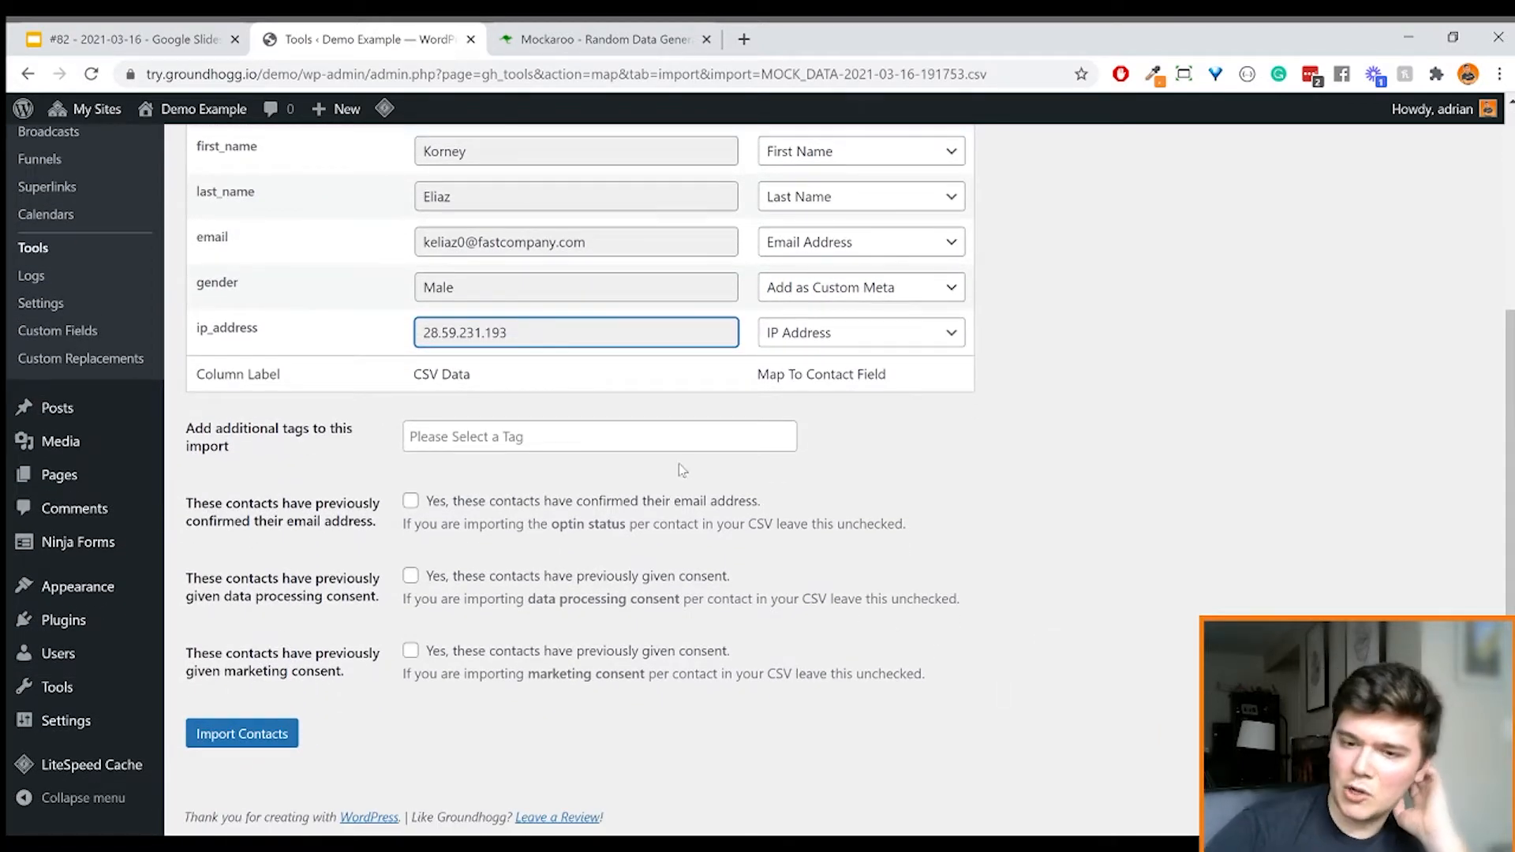
pyautogui.click(581, 443)
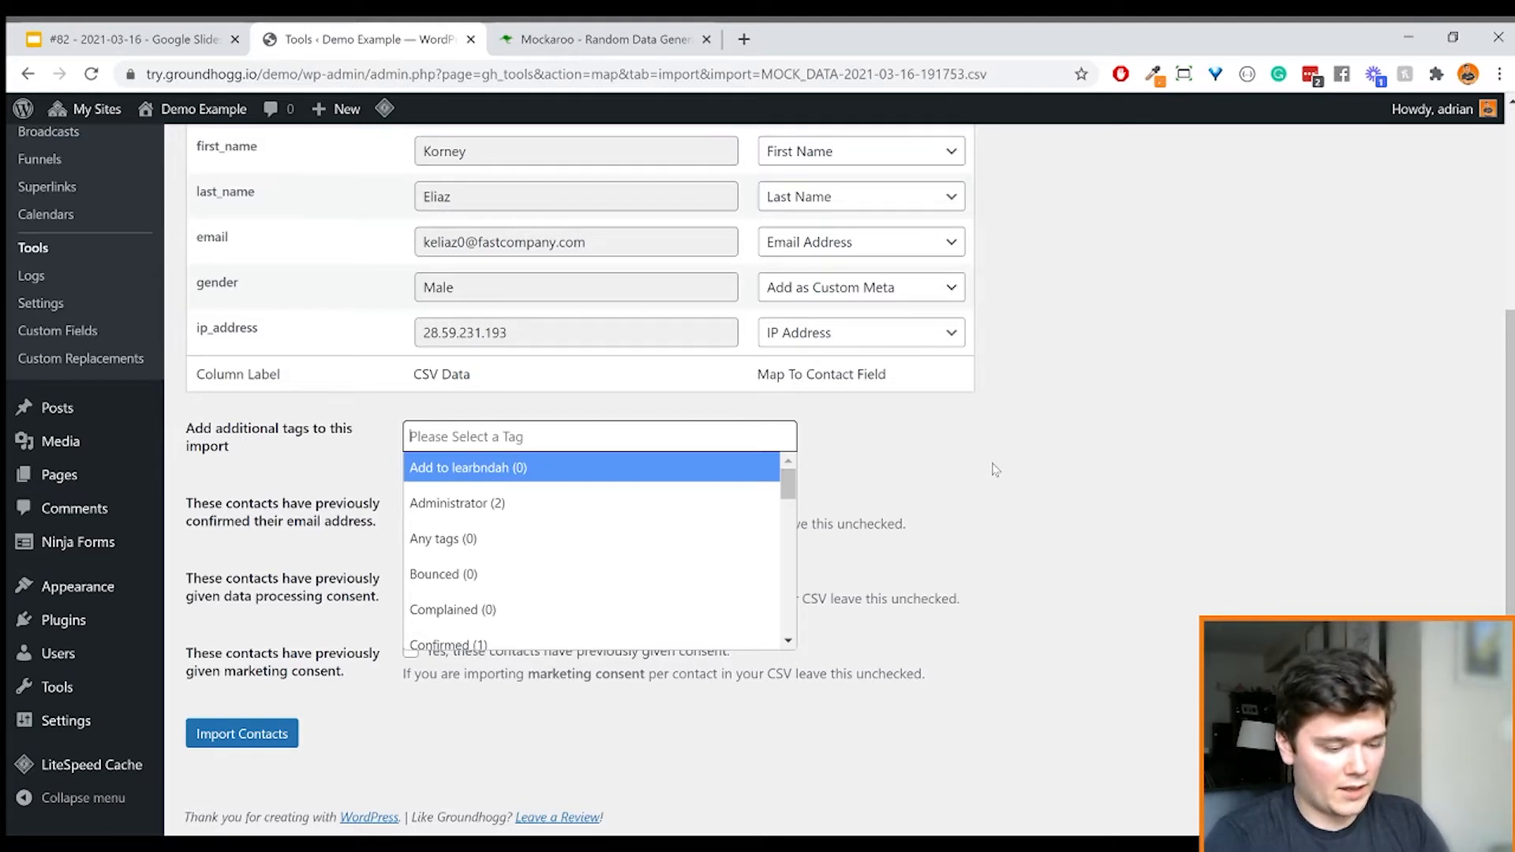
pyautogui.write('Exampl')
pyautogui.hotkey('ctrl', 'BackSpace')
pyautogui.write('D')
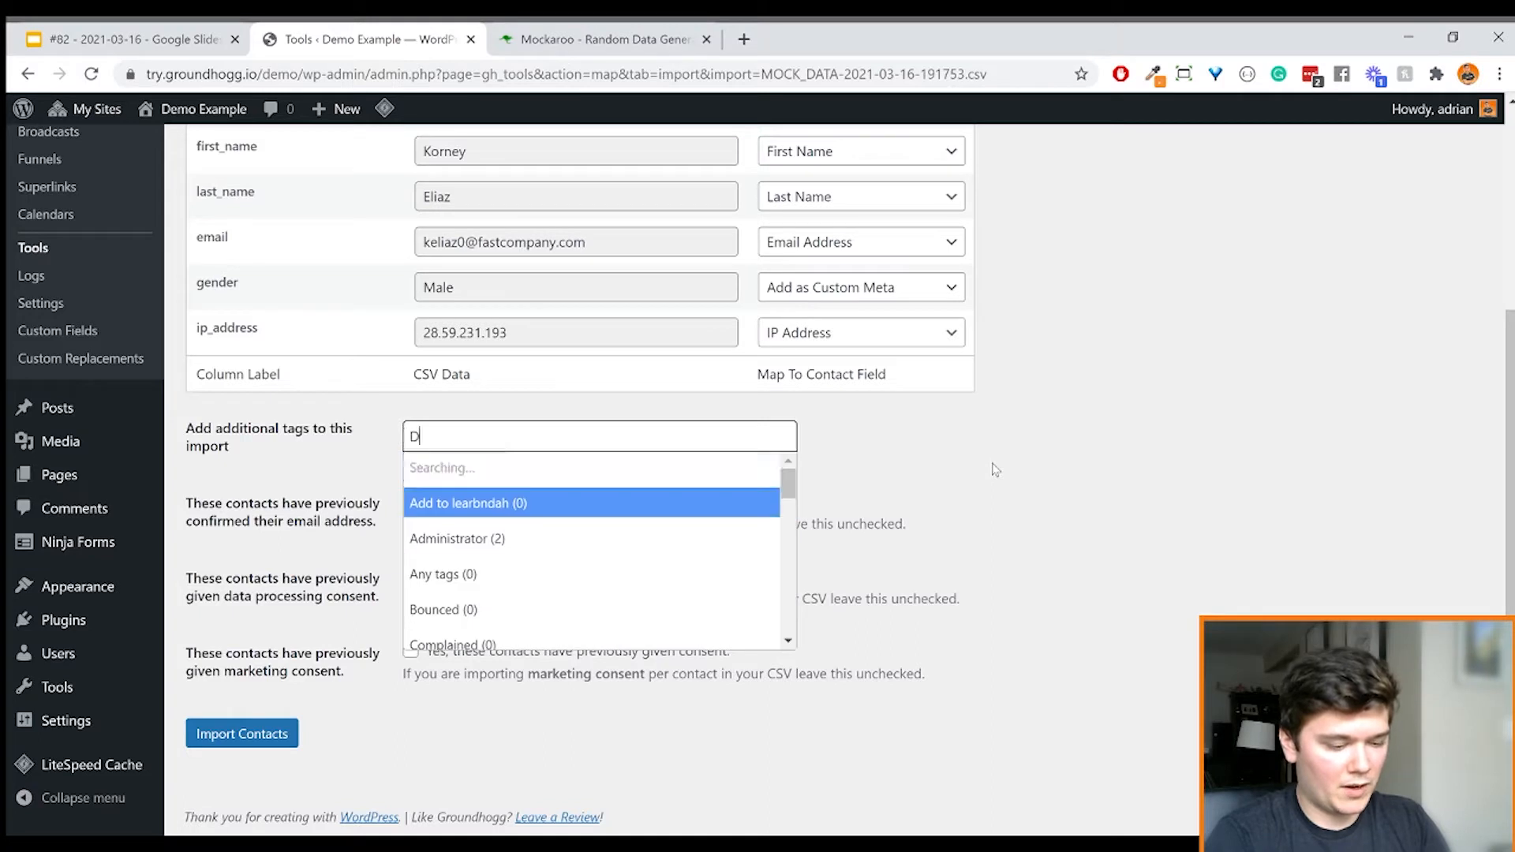
pyautogui.write('ummy ')
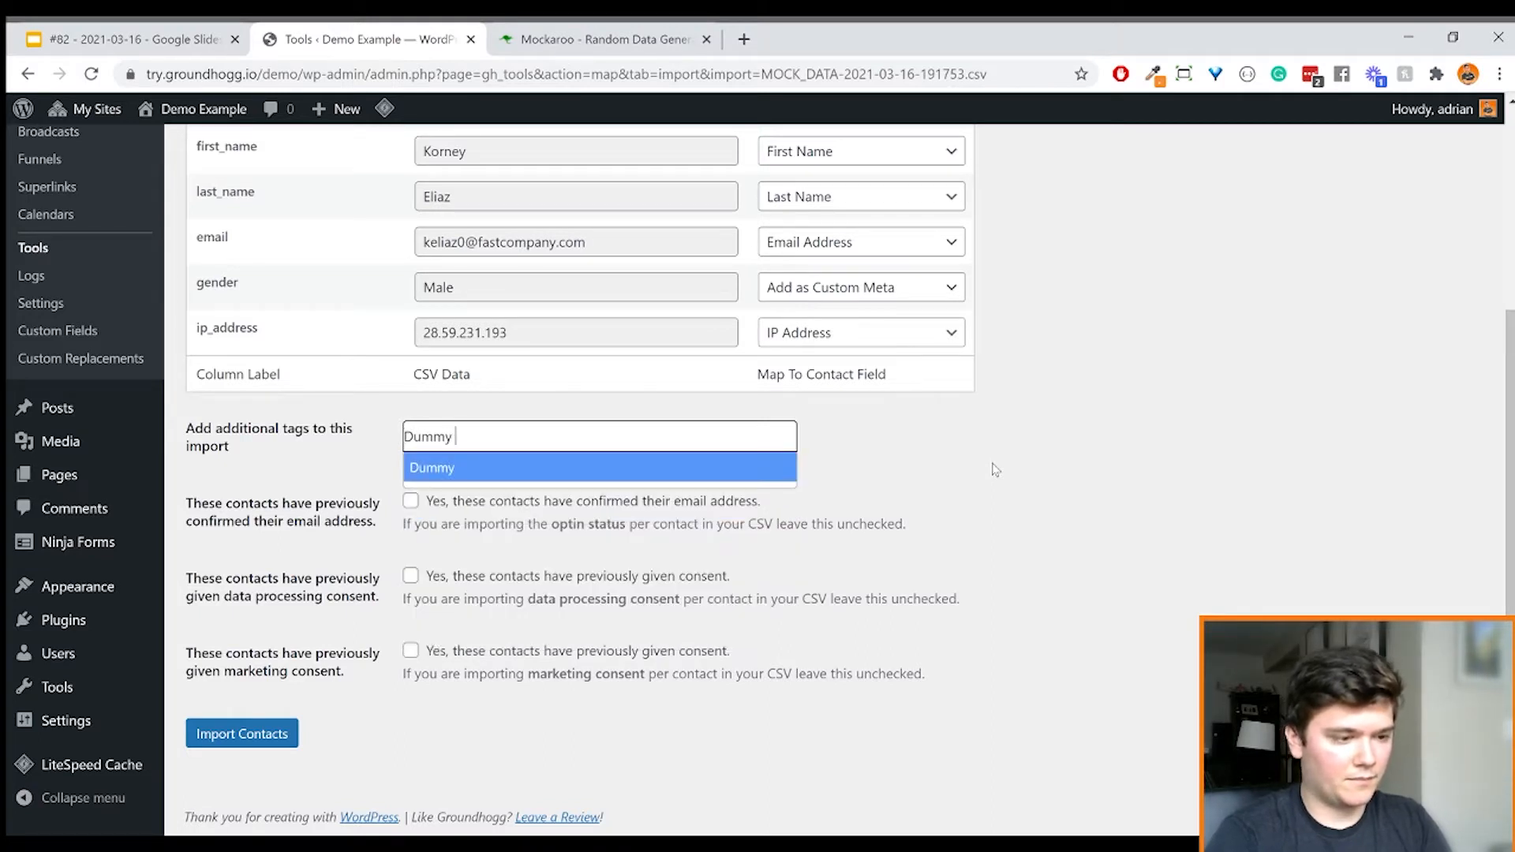
pyautogui.write('Data')
pyautogui.press('Return')
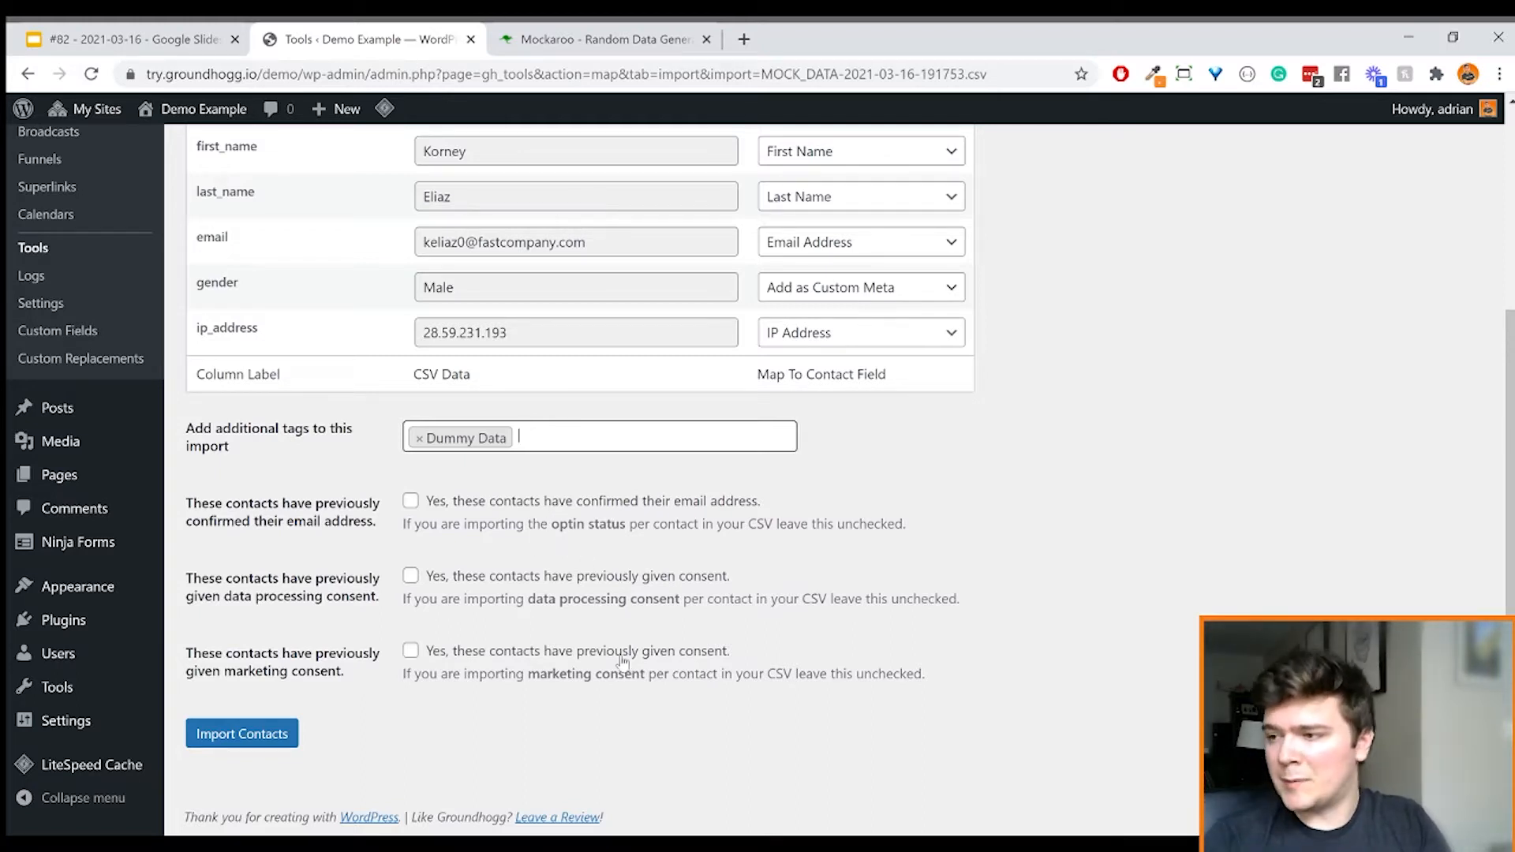
# Mark the contacts as having confirmed their email and given data processing and marketing consent, and run the import
pyautogui.click(410, 500)
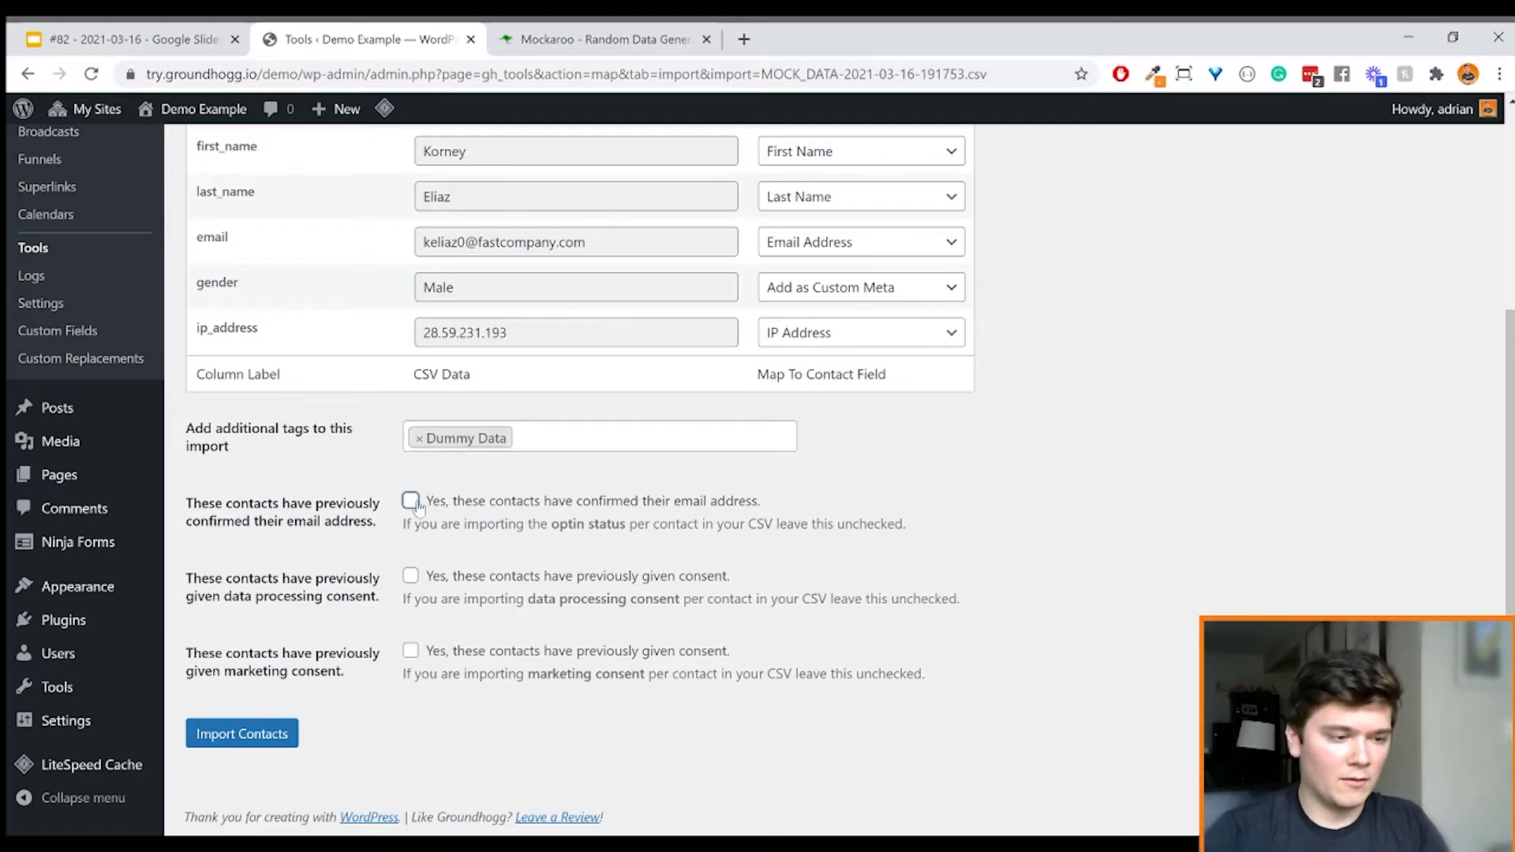
pyautogui.click(411, 575)
pyautogui.click(410, 651)
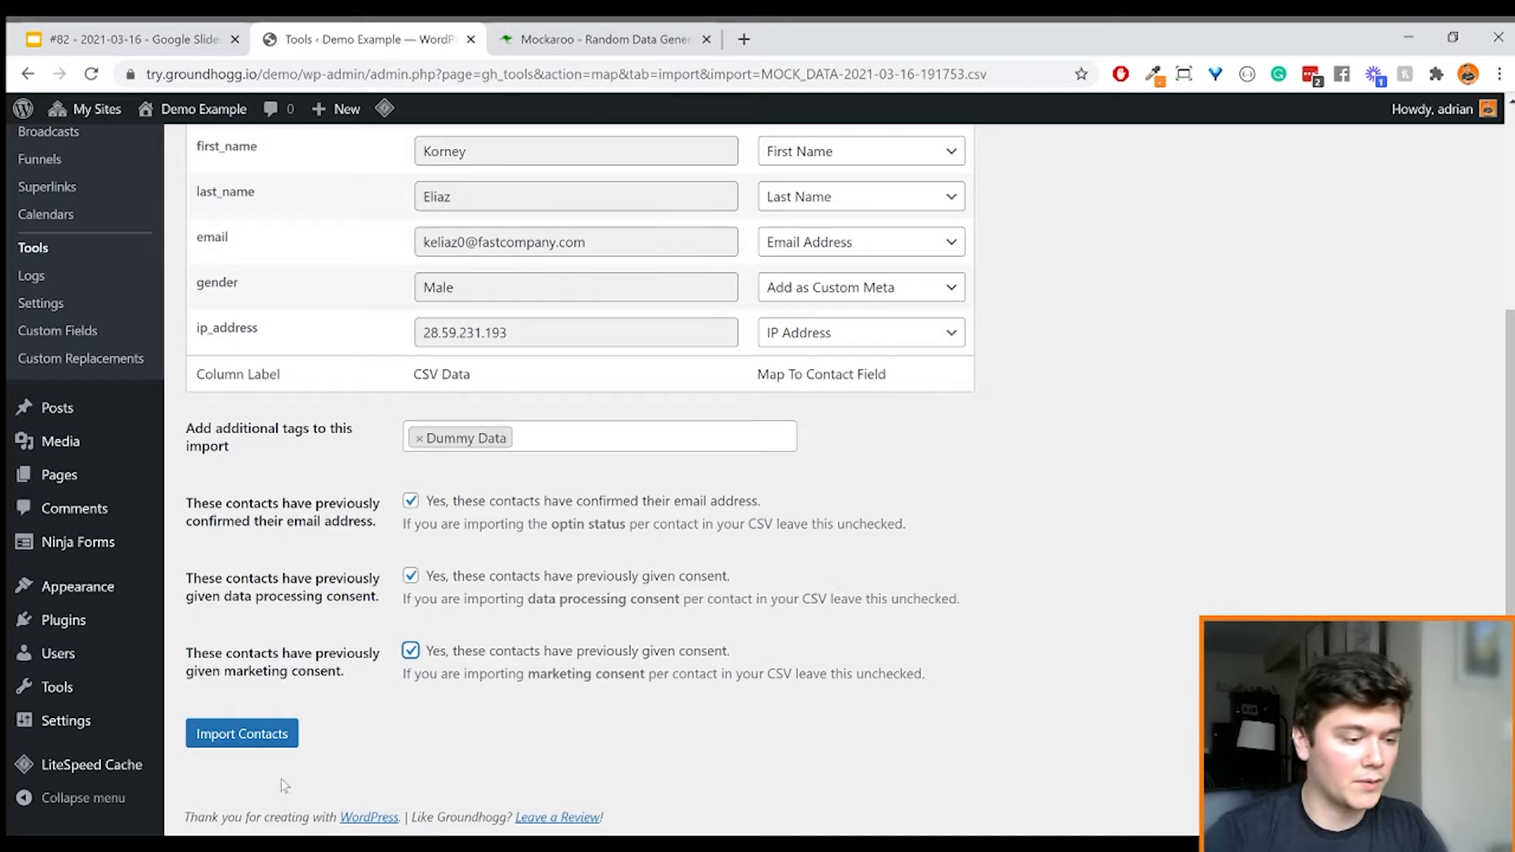
pyautogui.click(241, 733)
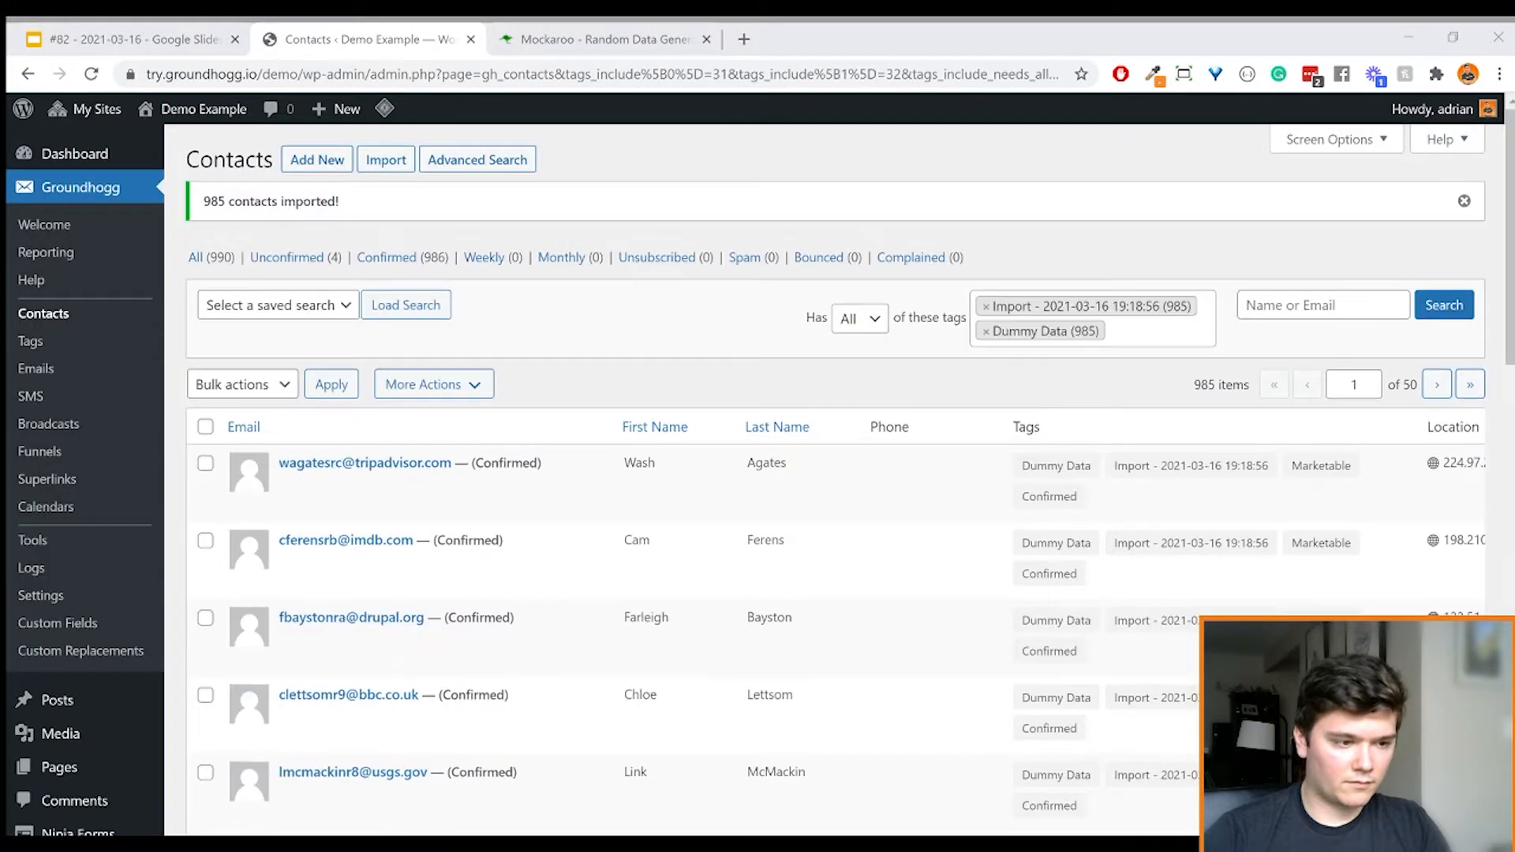
# Remove the Dummy Data tag from the contact filter and search by the import tag alone
pyautogui.scroll(-15, 1025, 463)
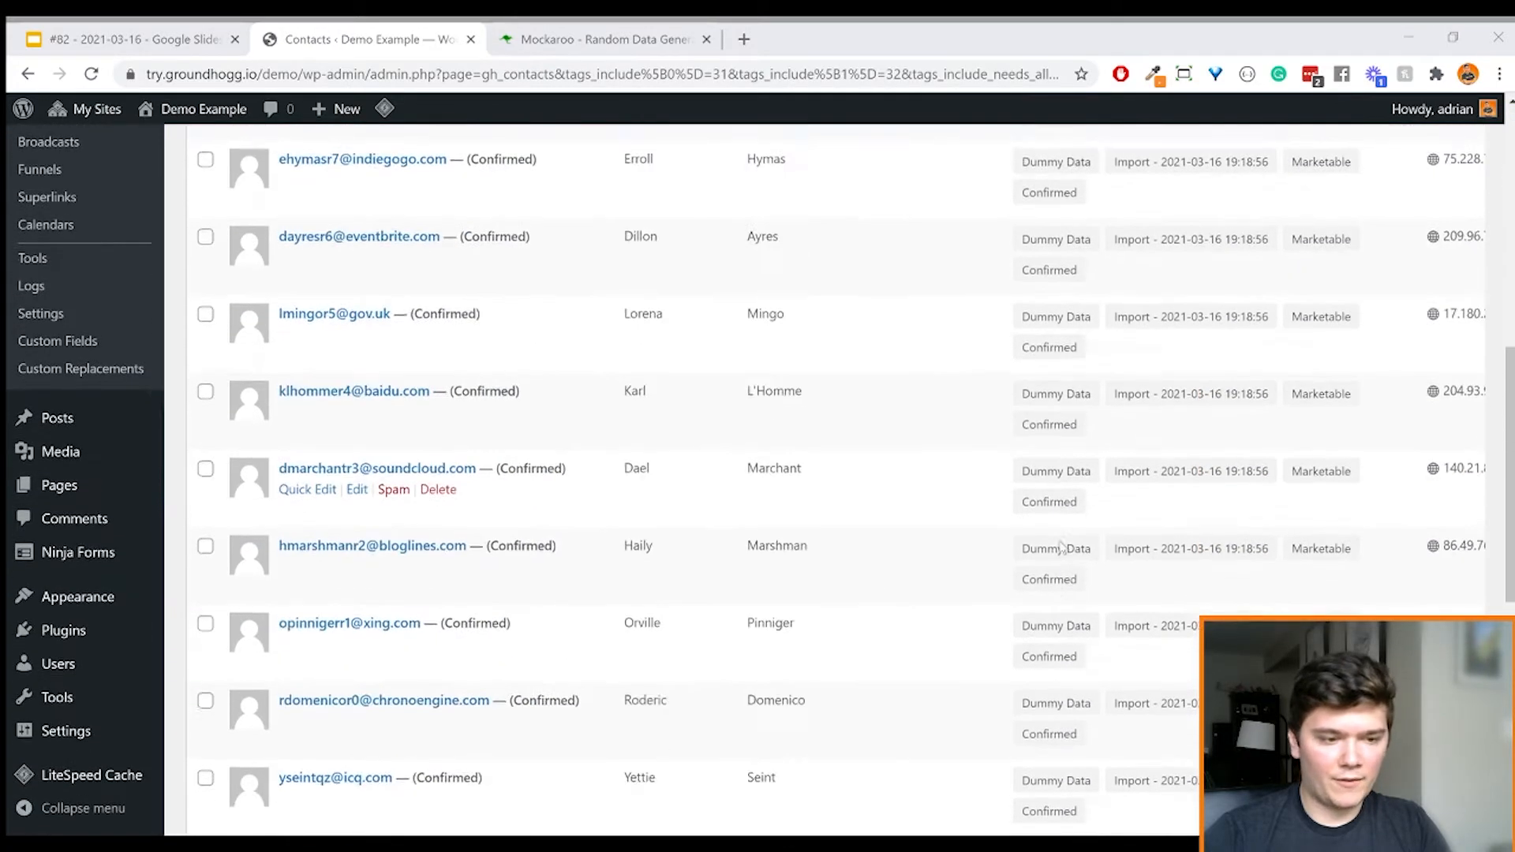
pyautogui.scroll(15, 1061, 543)
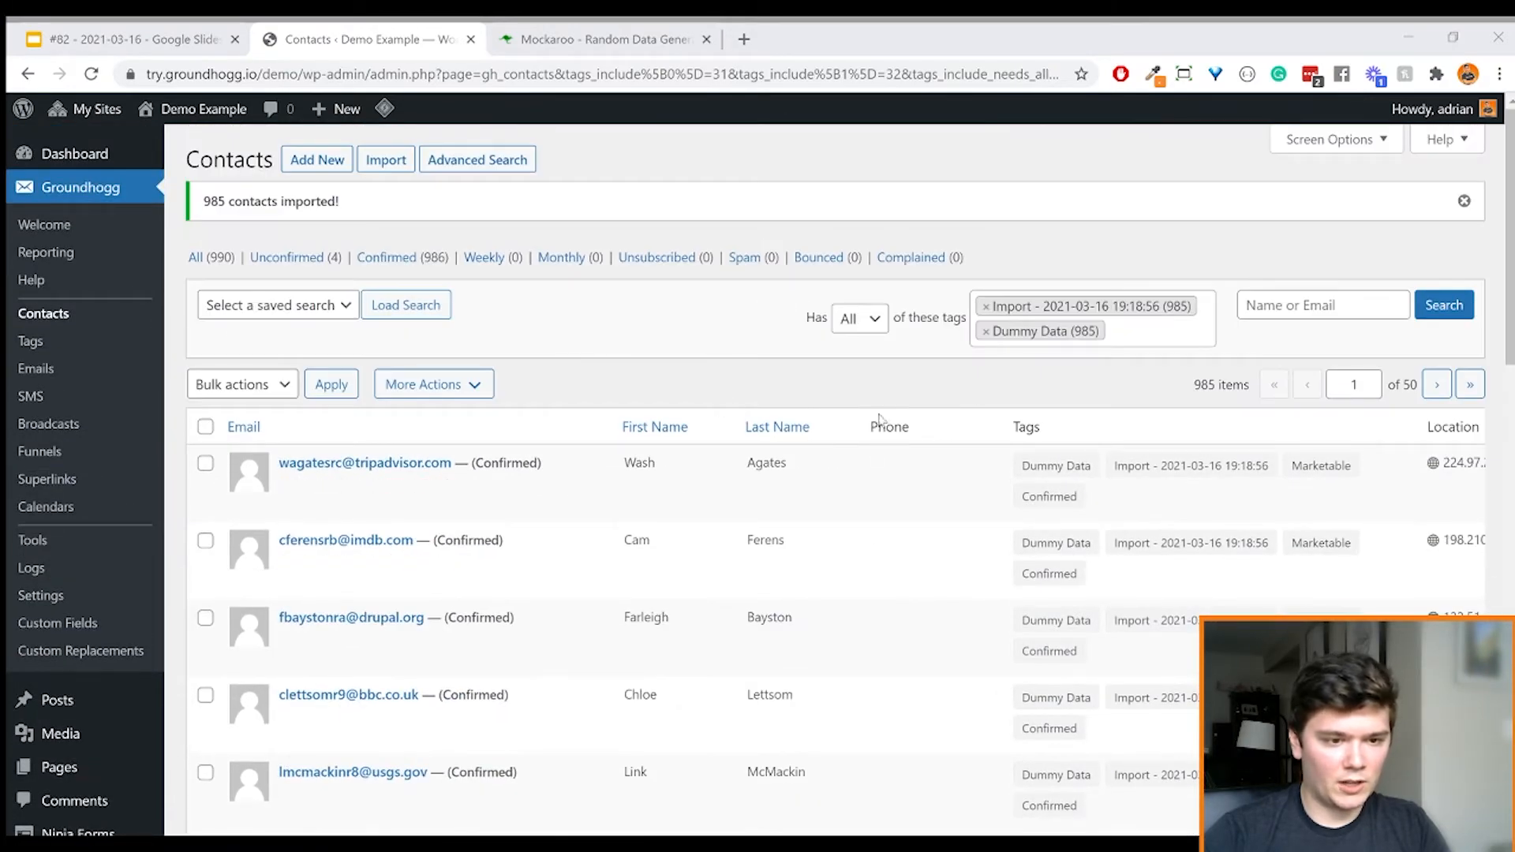
pyautogui.scroll(-2, 908, 473)
pyautogui.scroll(2, 934, 528)
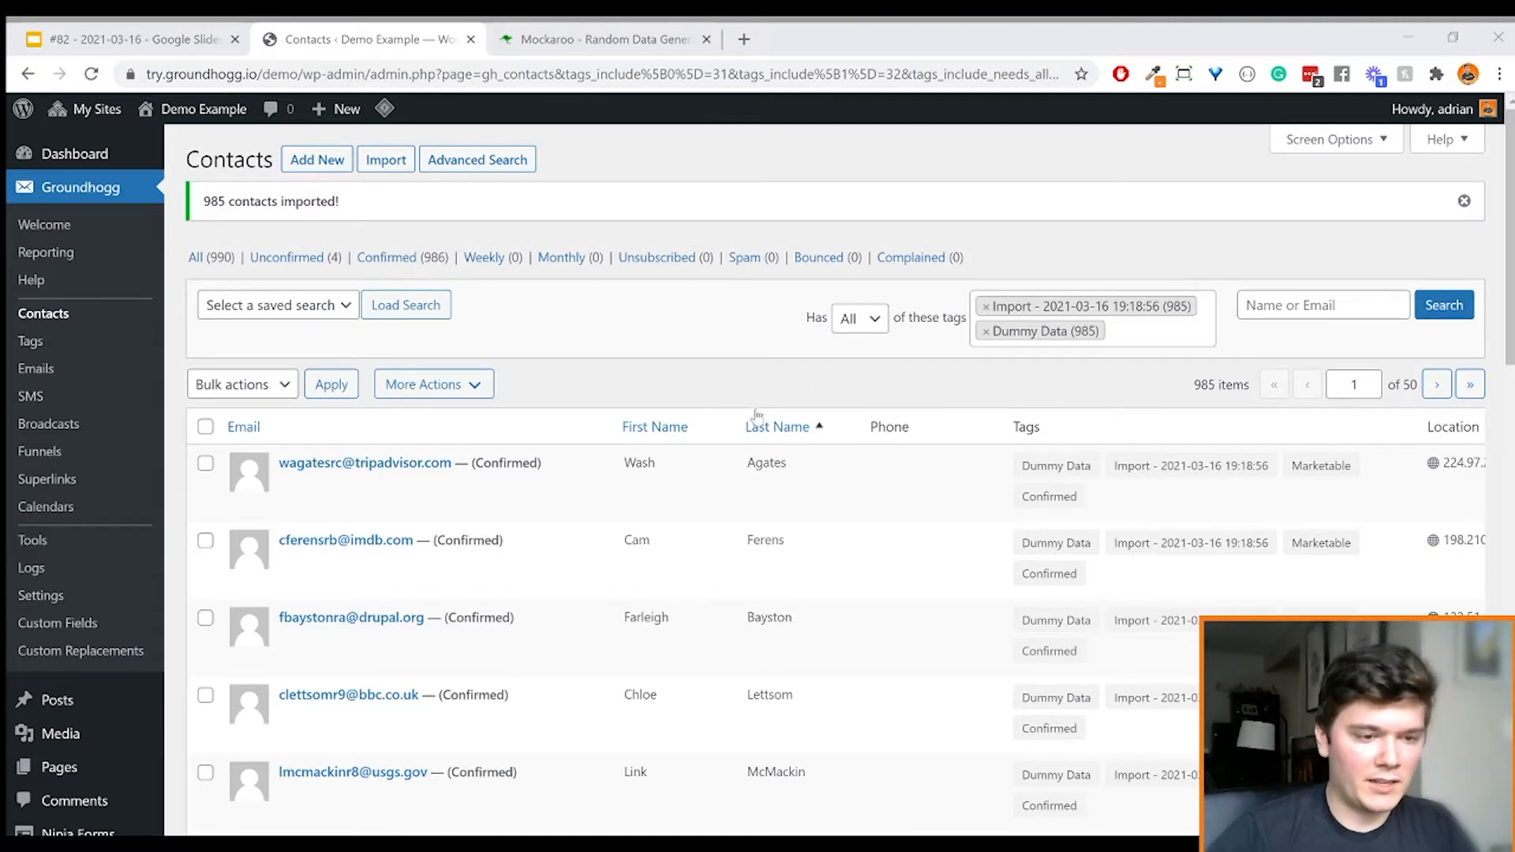
pyautogui.click(986, 332)
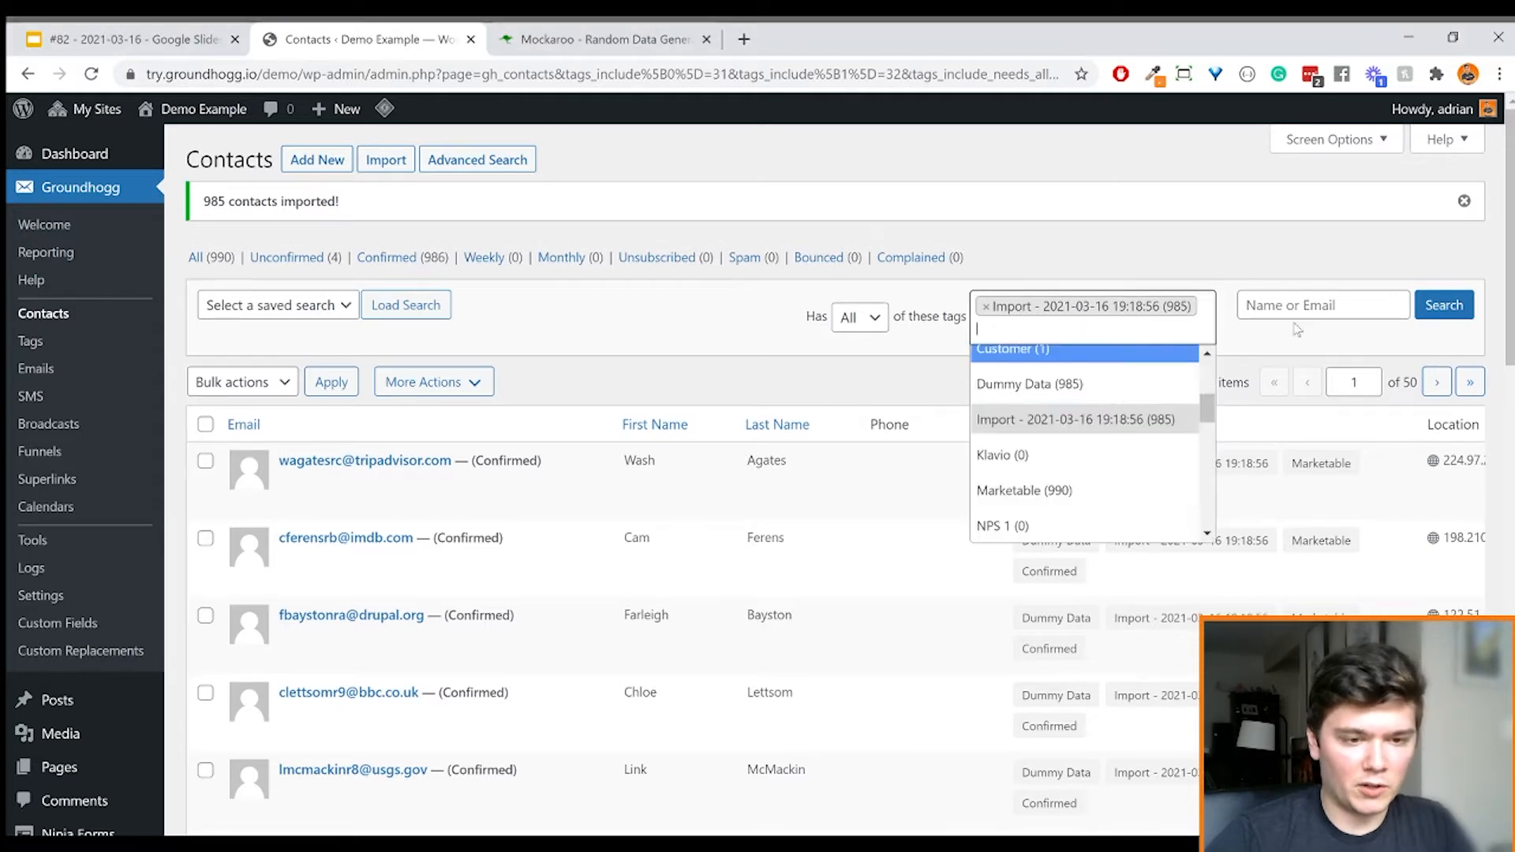
pyautogui.click(1439, 308)
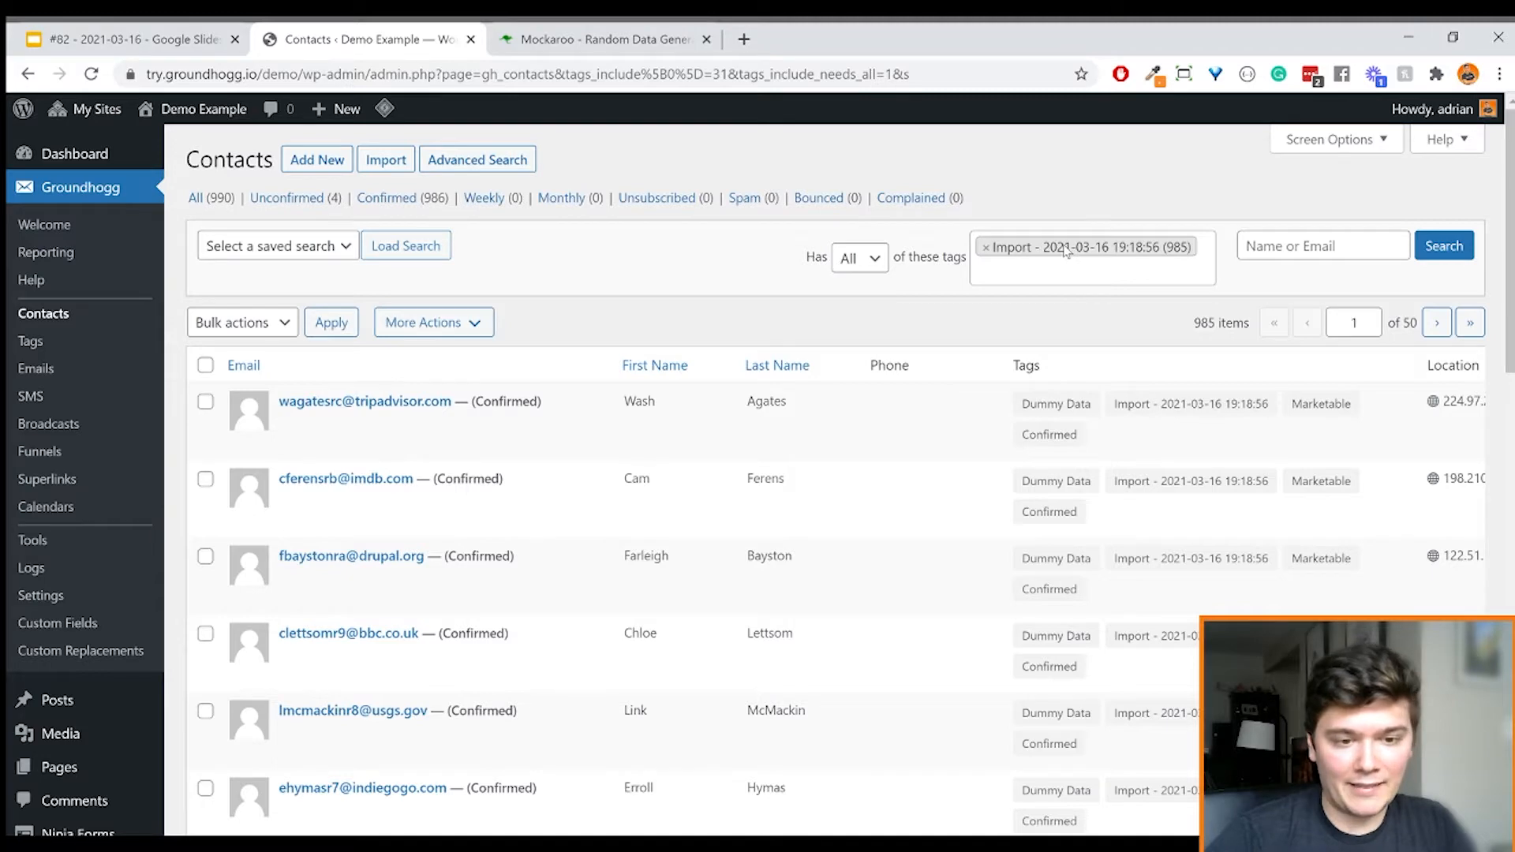
# Review the imported contacts and the tags assigned to them in the filtered contact list
pyautogui.scroll(-15, 663, 347)
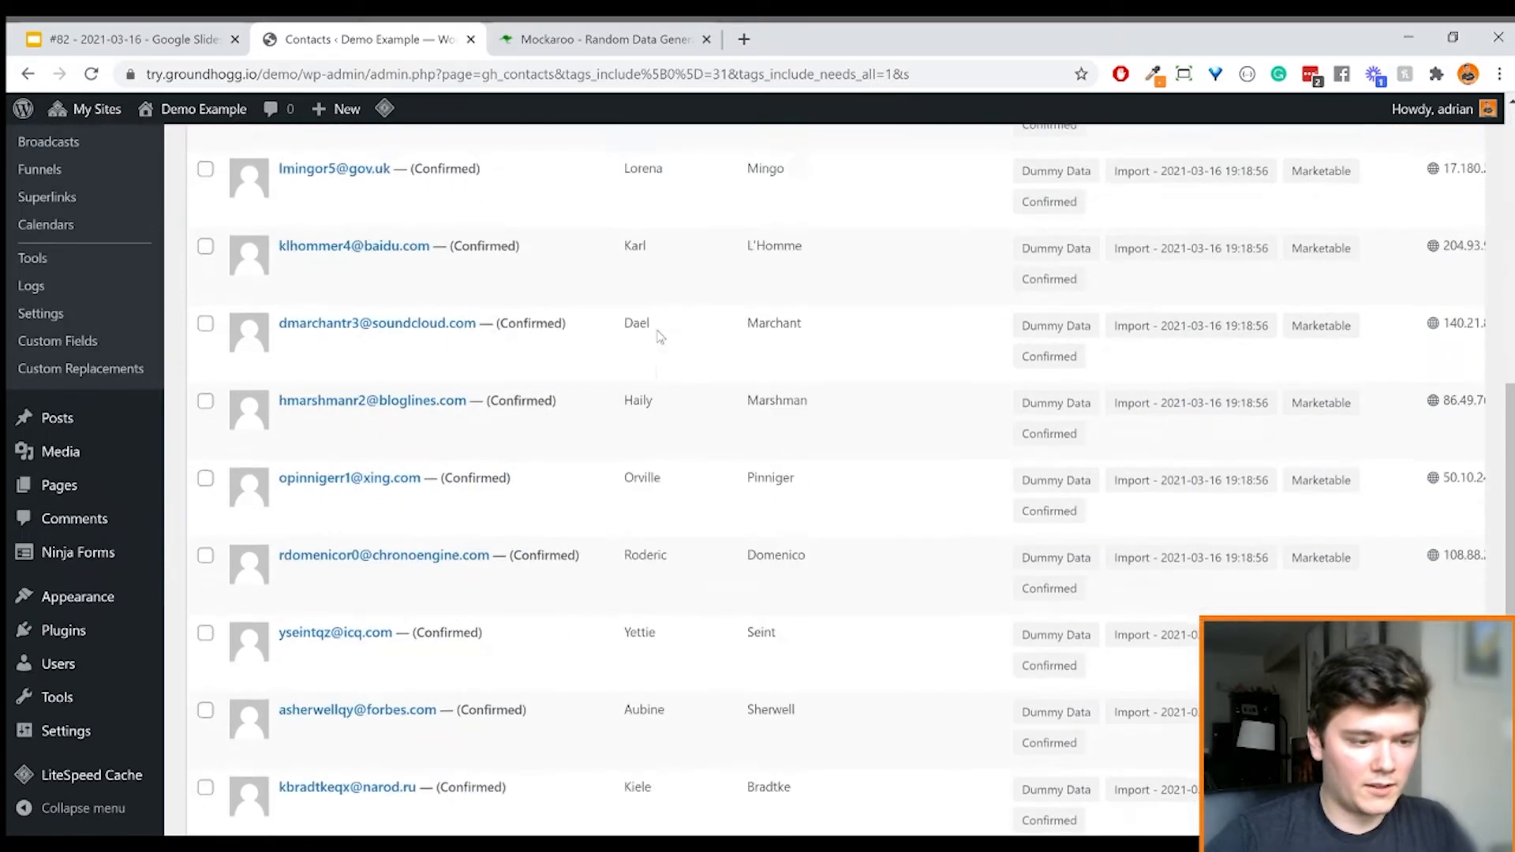
pyautogui.scroll(15, 813, 395)
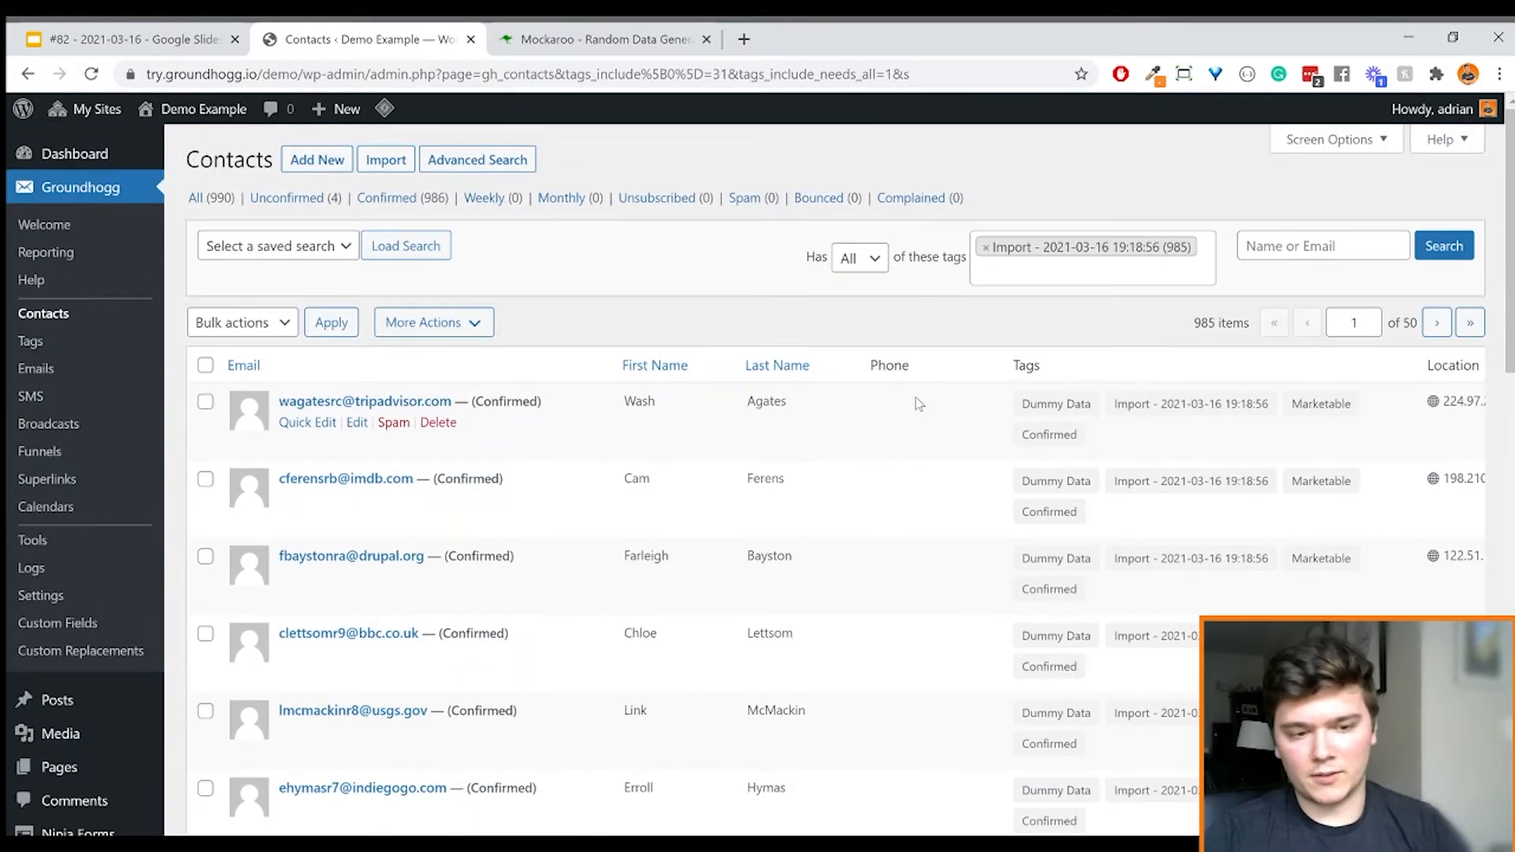
pyautogui.tripleClick(1067, 478)
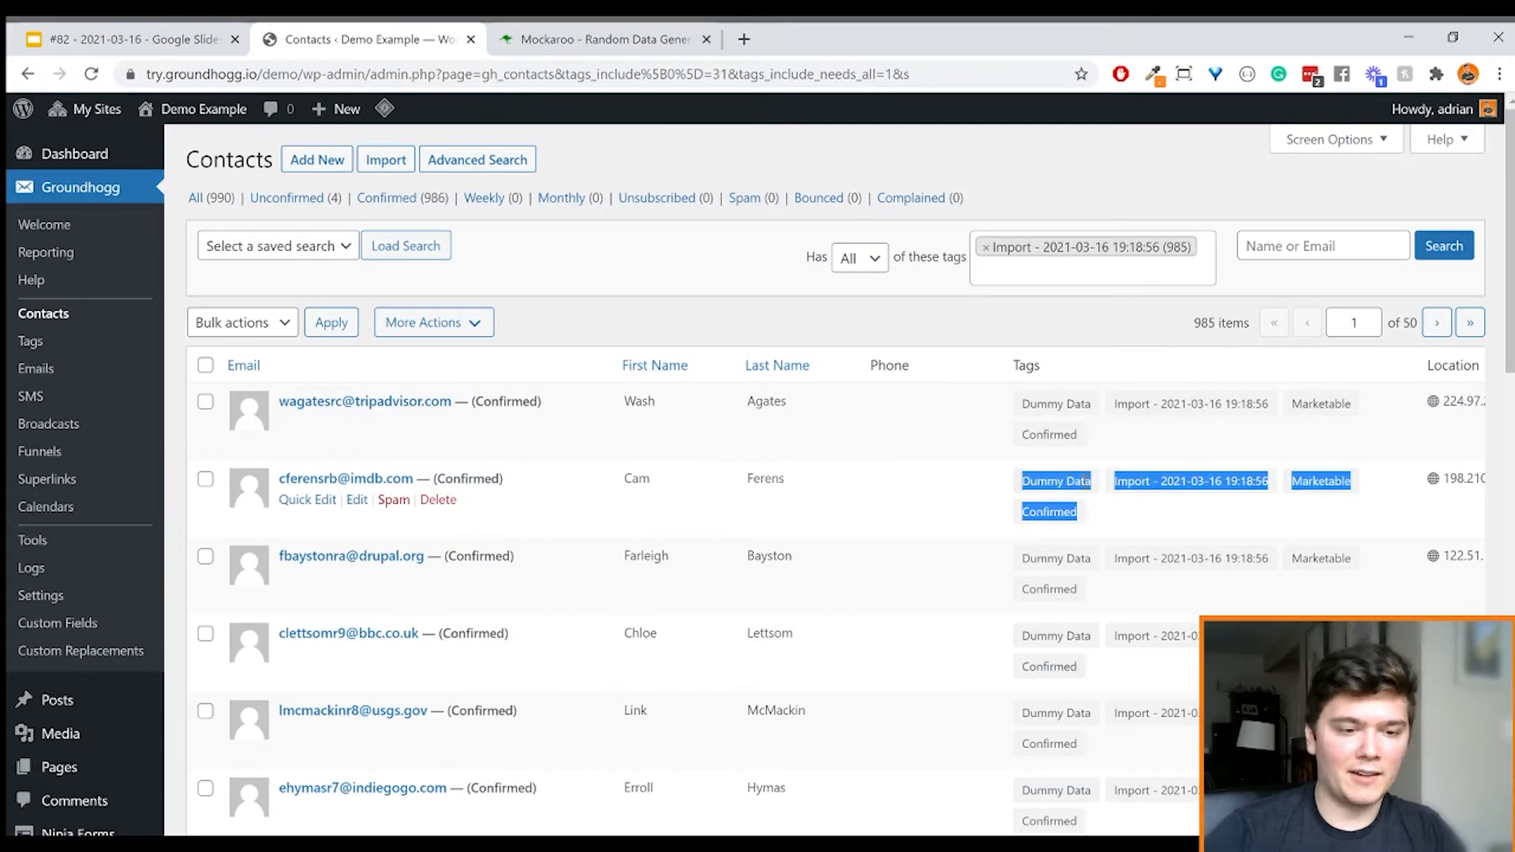
pyautogui.click(1251, 478)
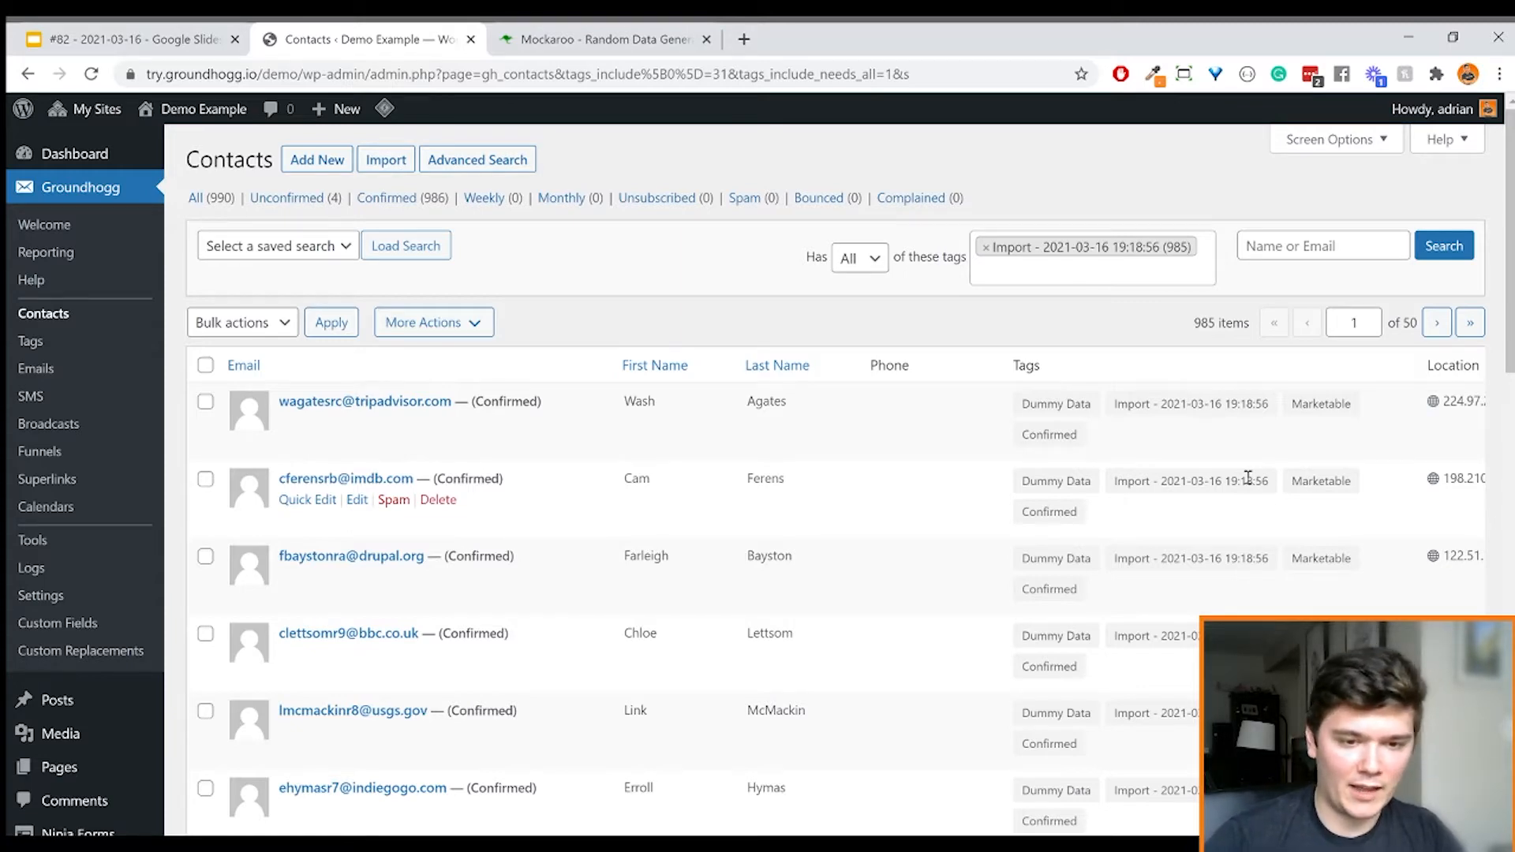
pyautogui.scroll(-3, 1243, 479)
pyautogui.scroll(3, 1217, 482)
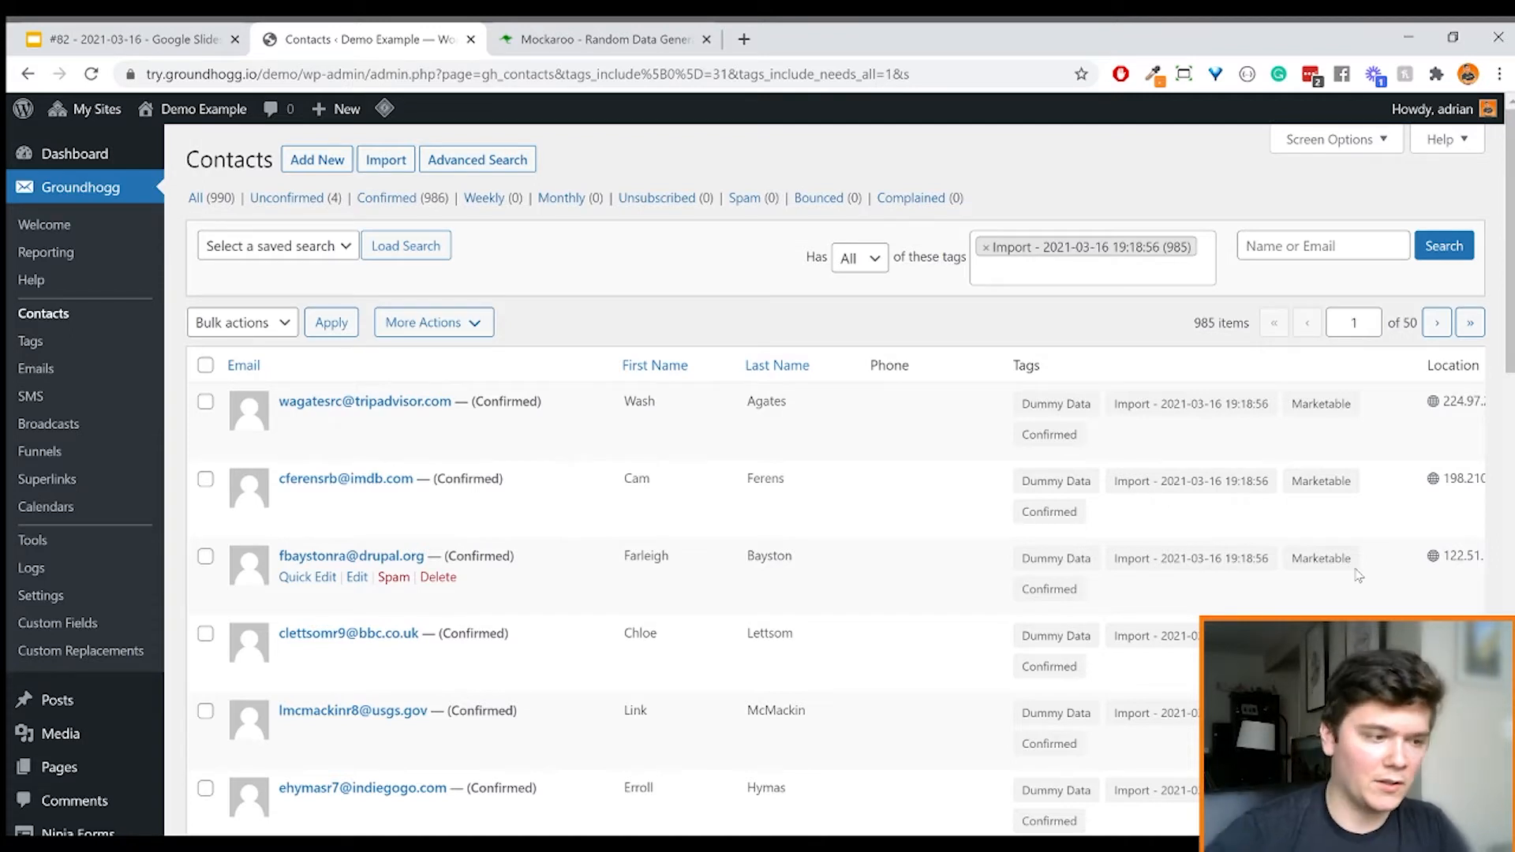
# Select all contacts on the page and set up the Remove Tag bulk action with the Confirmed tag
pyautogui.click(206, 366)
pyautogui.click(225, 323)
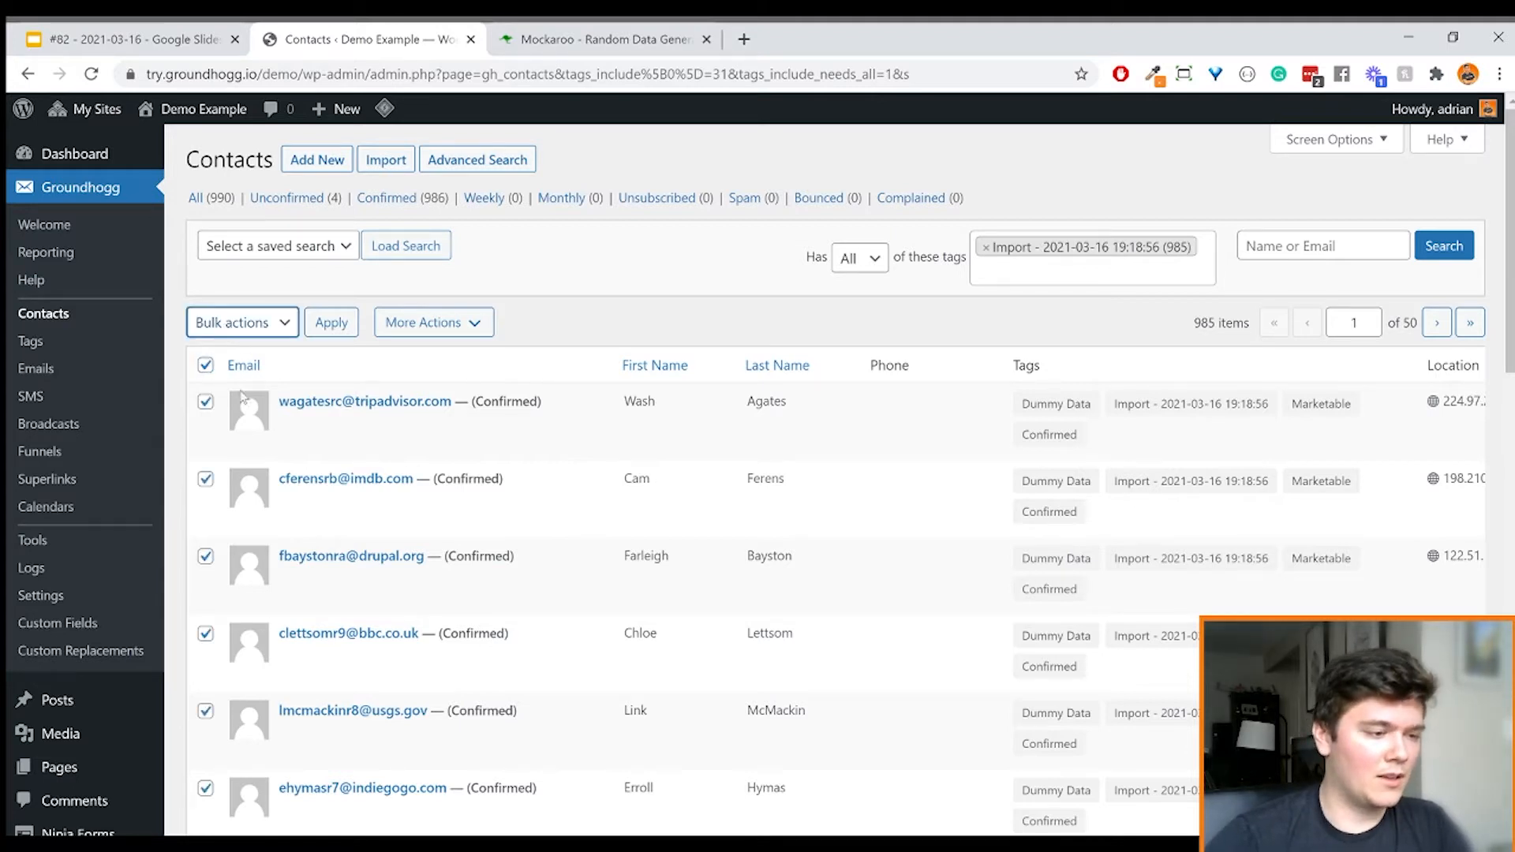
pyautogui.click(242, 417)
pyautogui.click(508, 322)
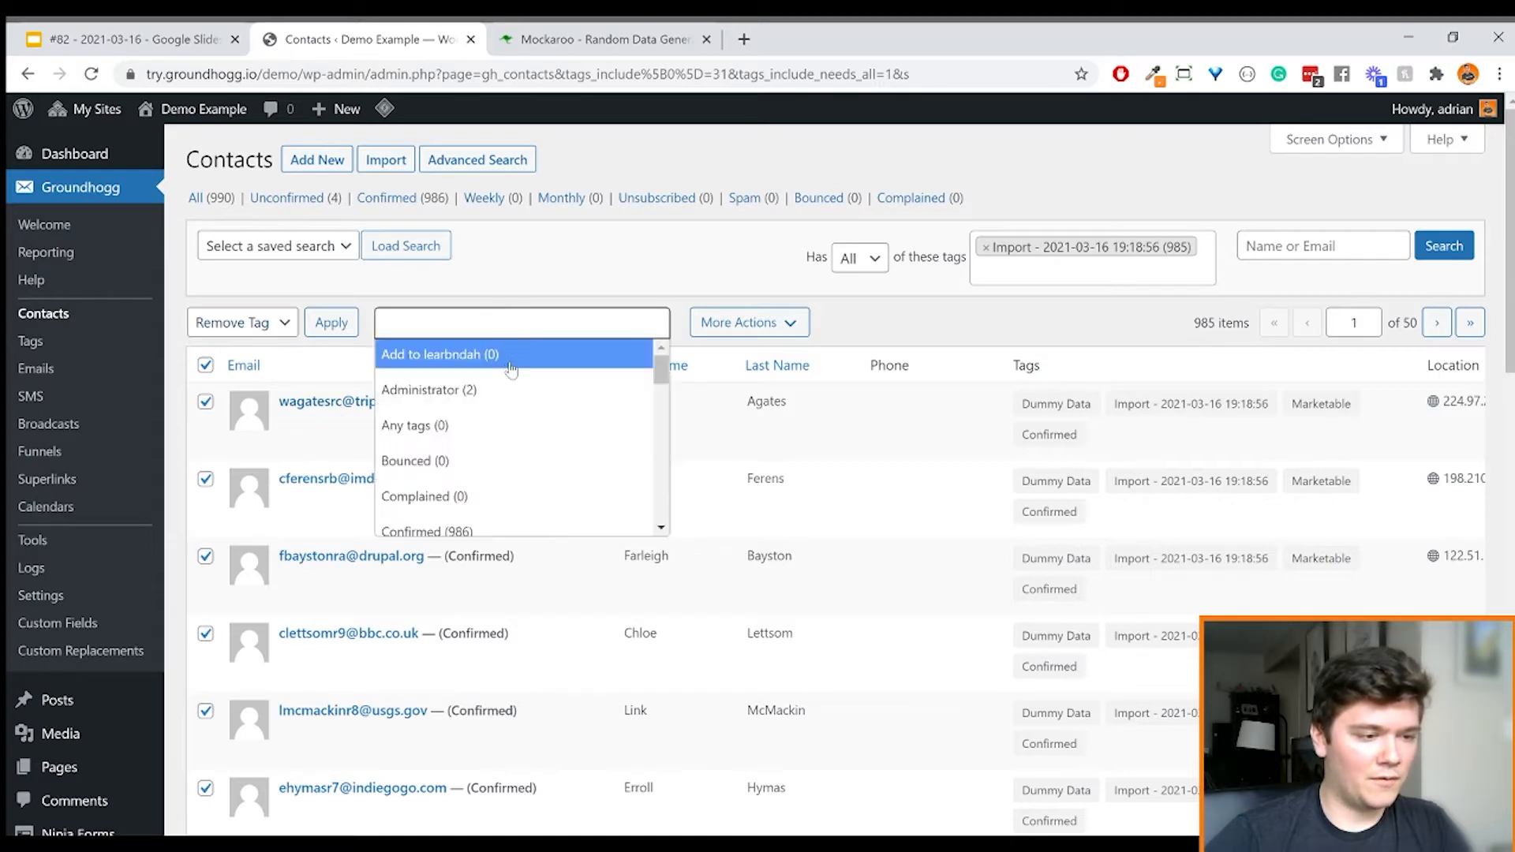
pyautogui.scroll(-5, 513, 395)
pyautogui.scroll(4, 518, 430)
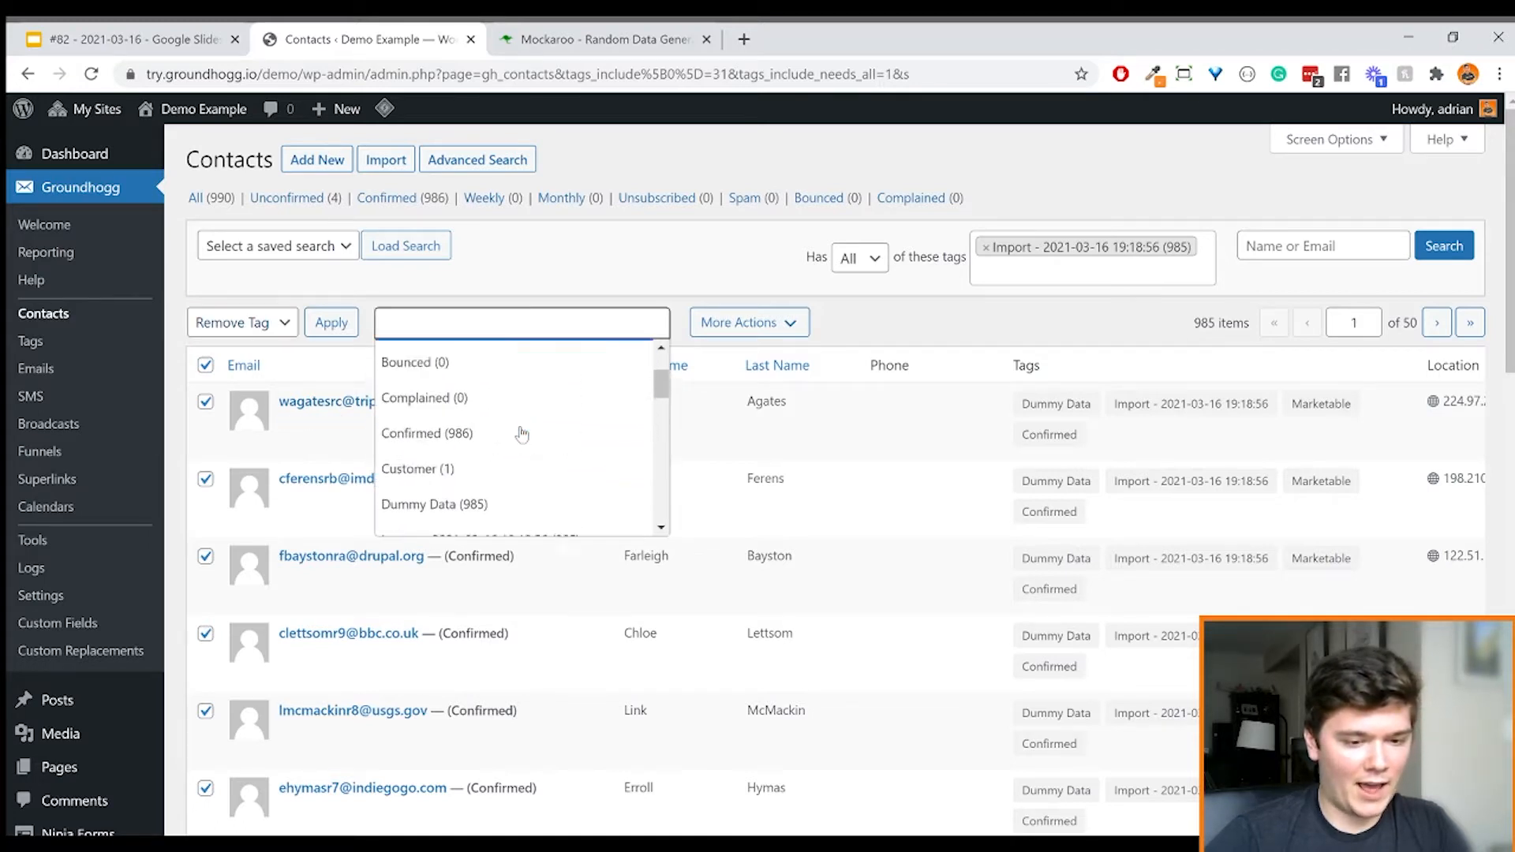
pyautogui.click(513, 431)
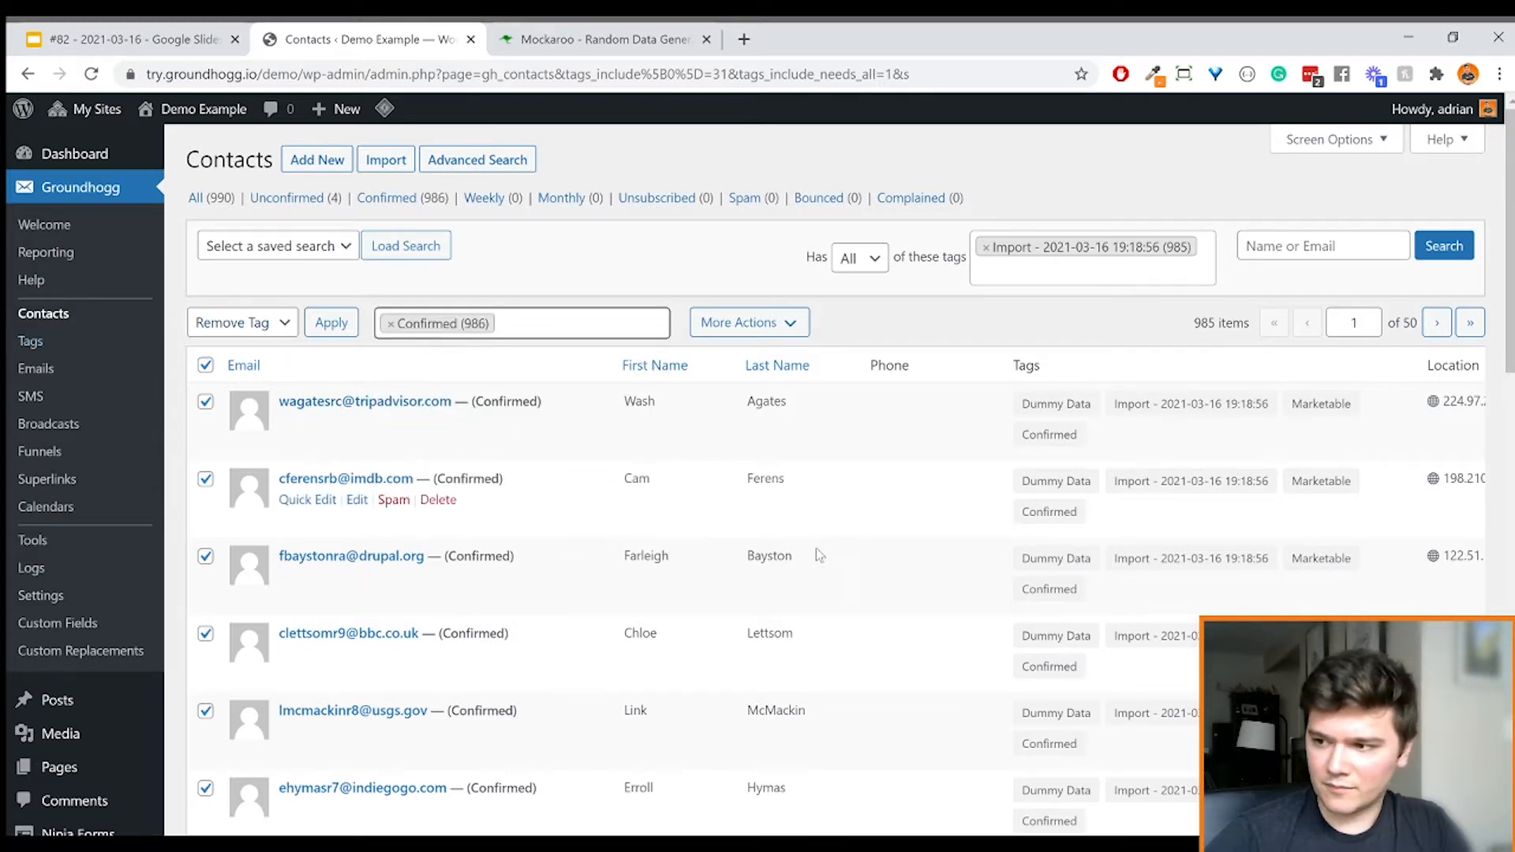
# Check how many pages the filtered list spans and view the contacts-per-page setting in the screen options
pyautogui.scroll(-12, 544, 521)
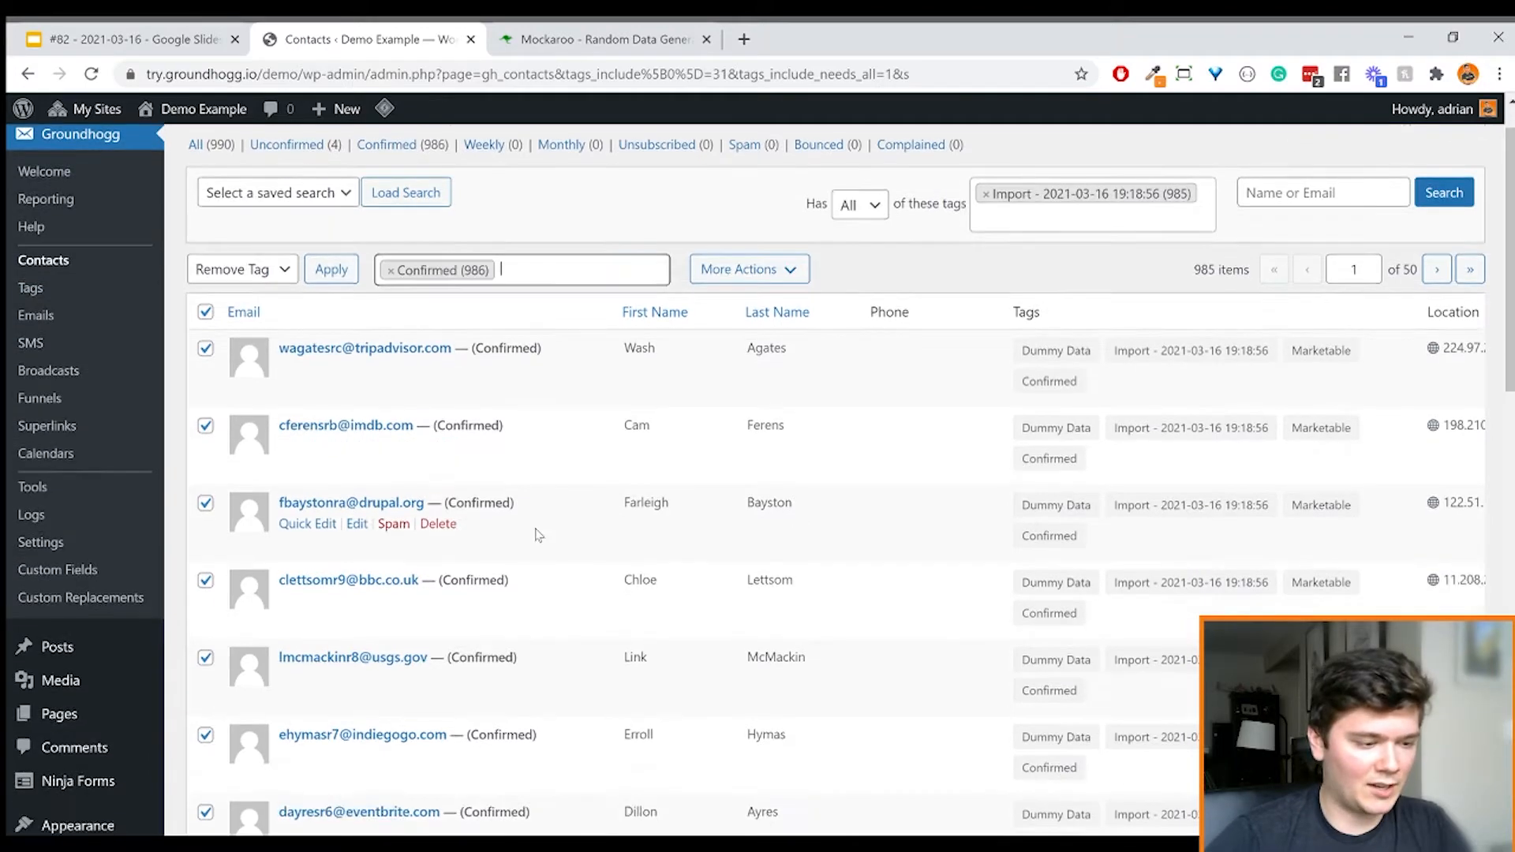
pyautogui.scroll(4, 628, 573)
pyautogui.scroll(8, 628, 574)
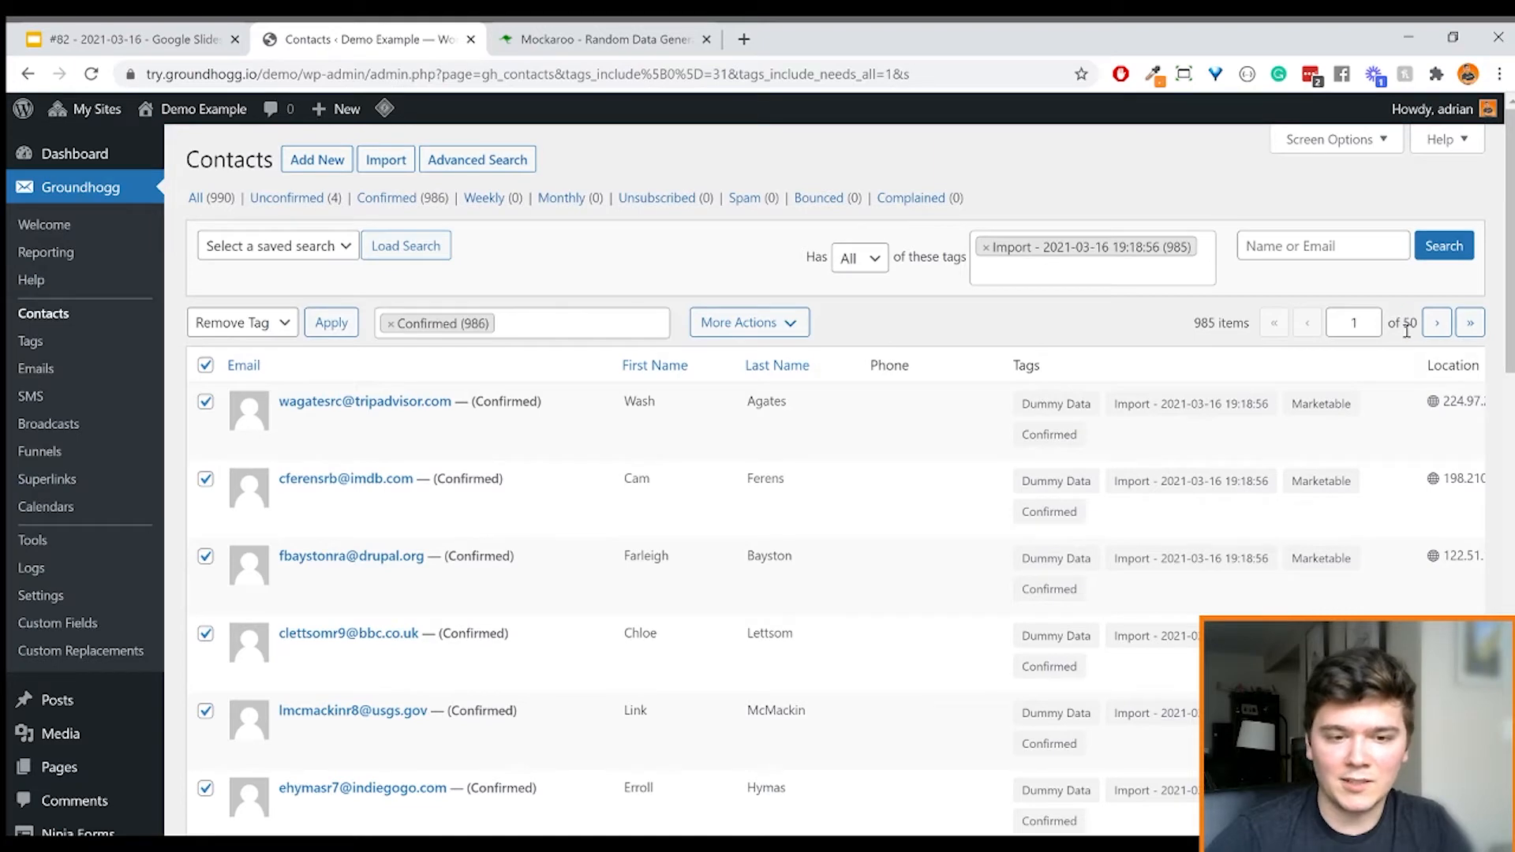
pyautogui.doubleClick(1407, 330)
pyautogui.click(1407, 330)
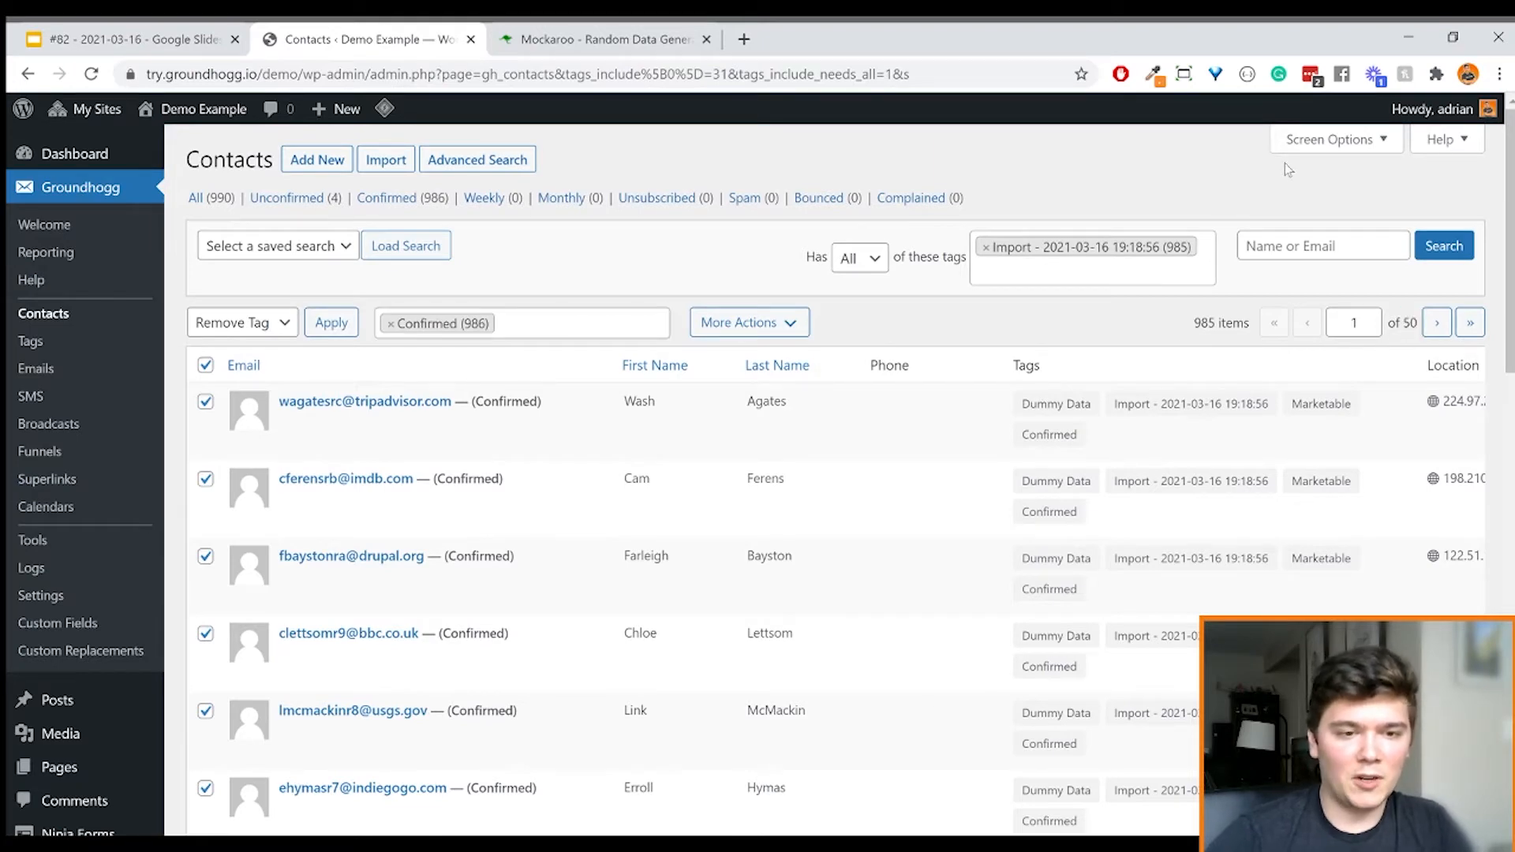
pyautogui.click(1332, 140)
pyautogui.doubleClick(275, 245)
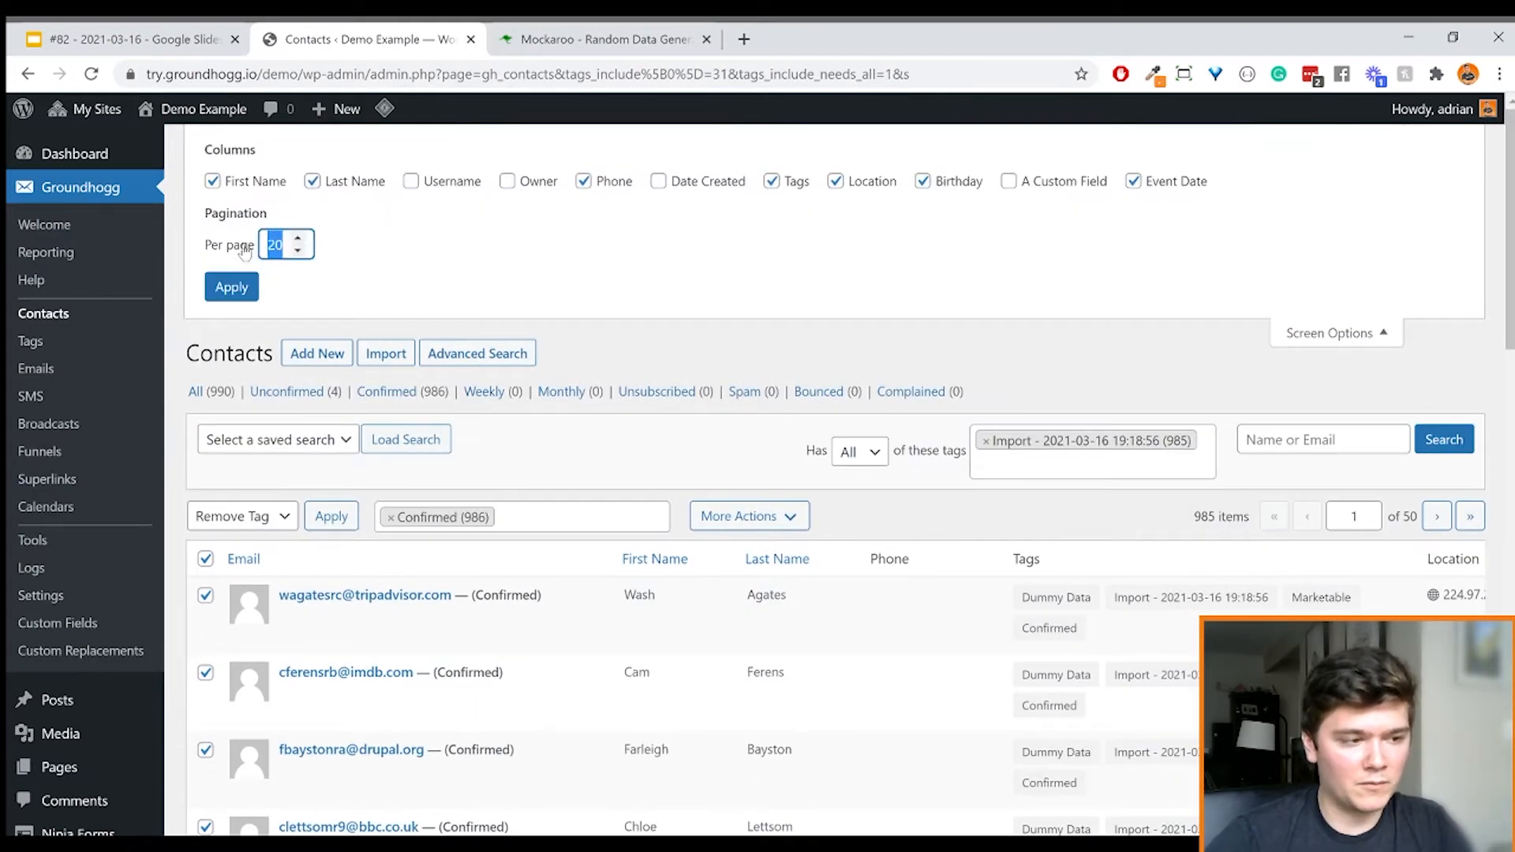
pyautogui.click(1334, 333)
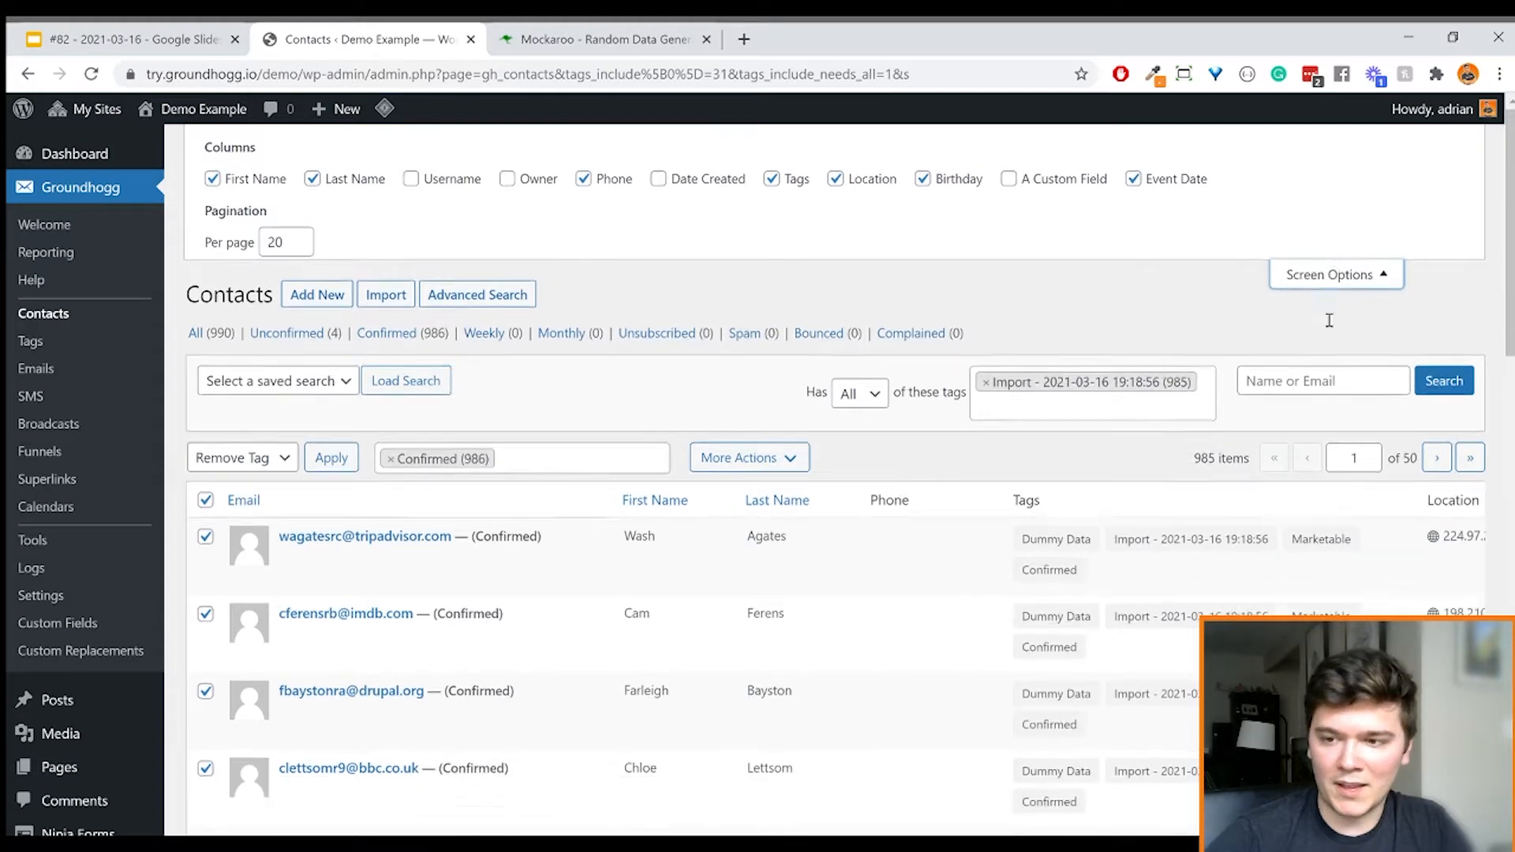
# Deselect all contacts on the page and review the additional actions and tags available for the whole filtered list
pyautogui.click(206, 365)
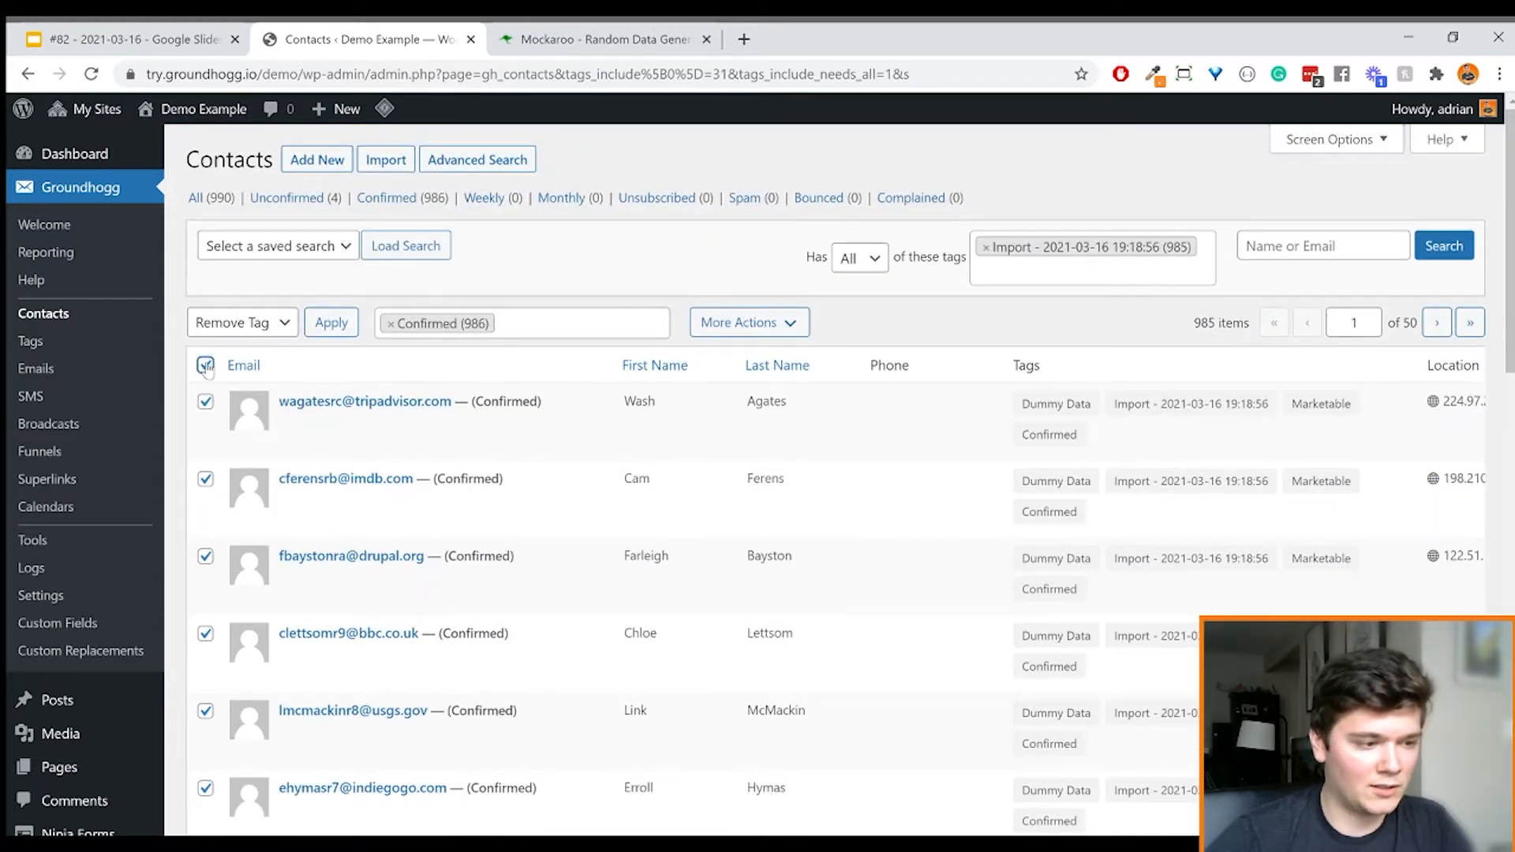
pyautogui.click(990, 307)
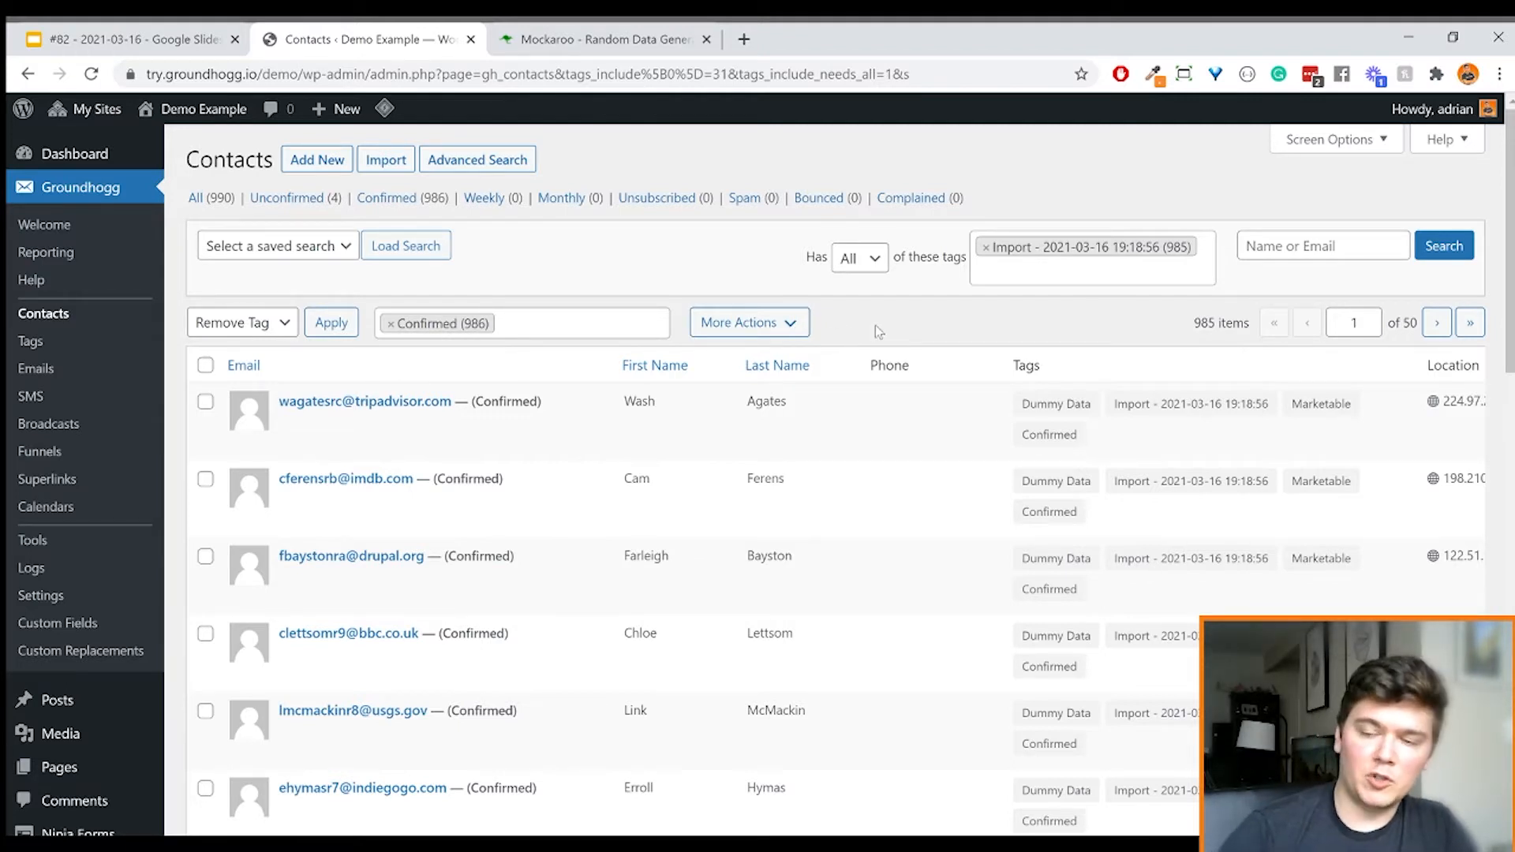
pyautogui.click(756, 330)
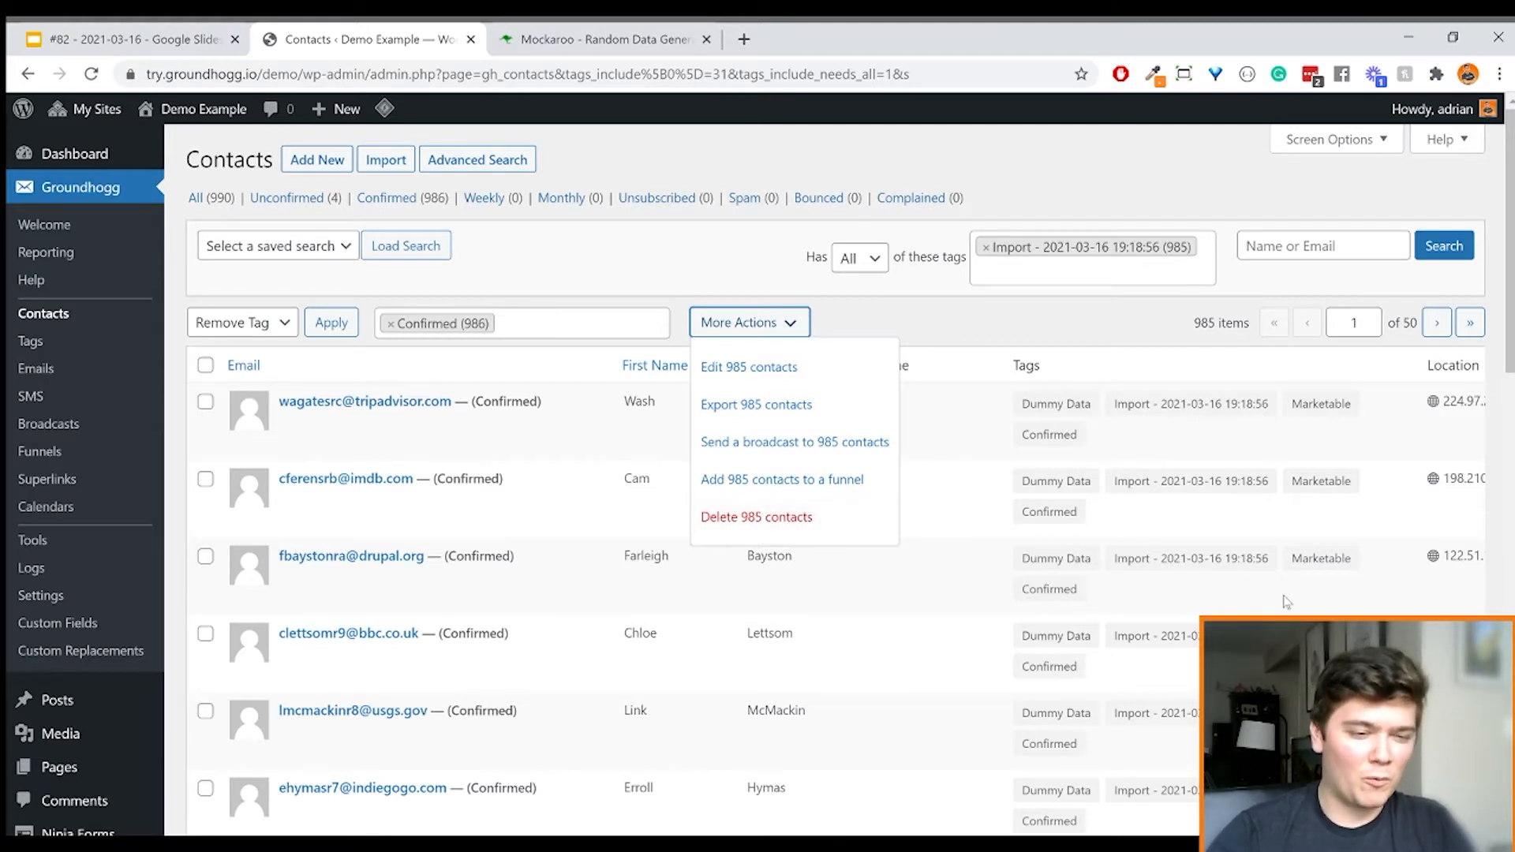
pyautogui.doubleClick(1051, 406)
pyautogui.doubleClick(1020, 411)
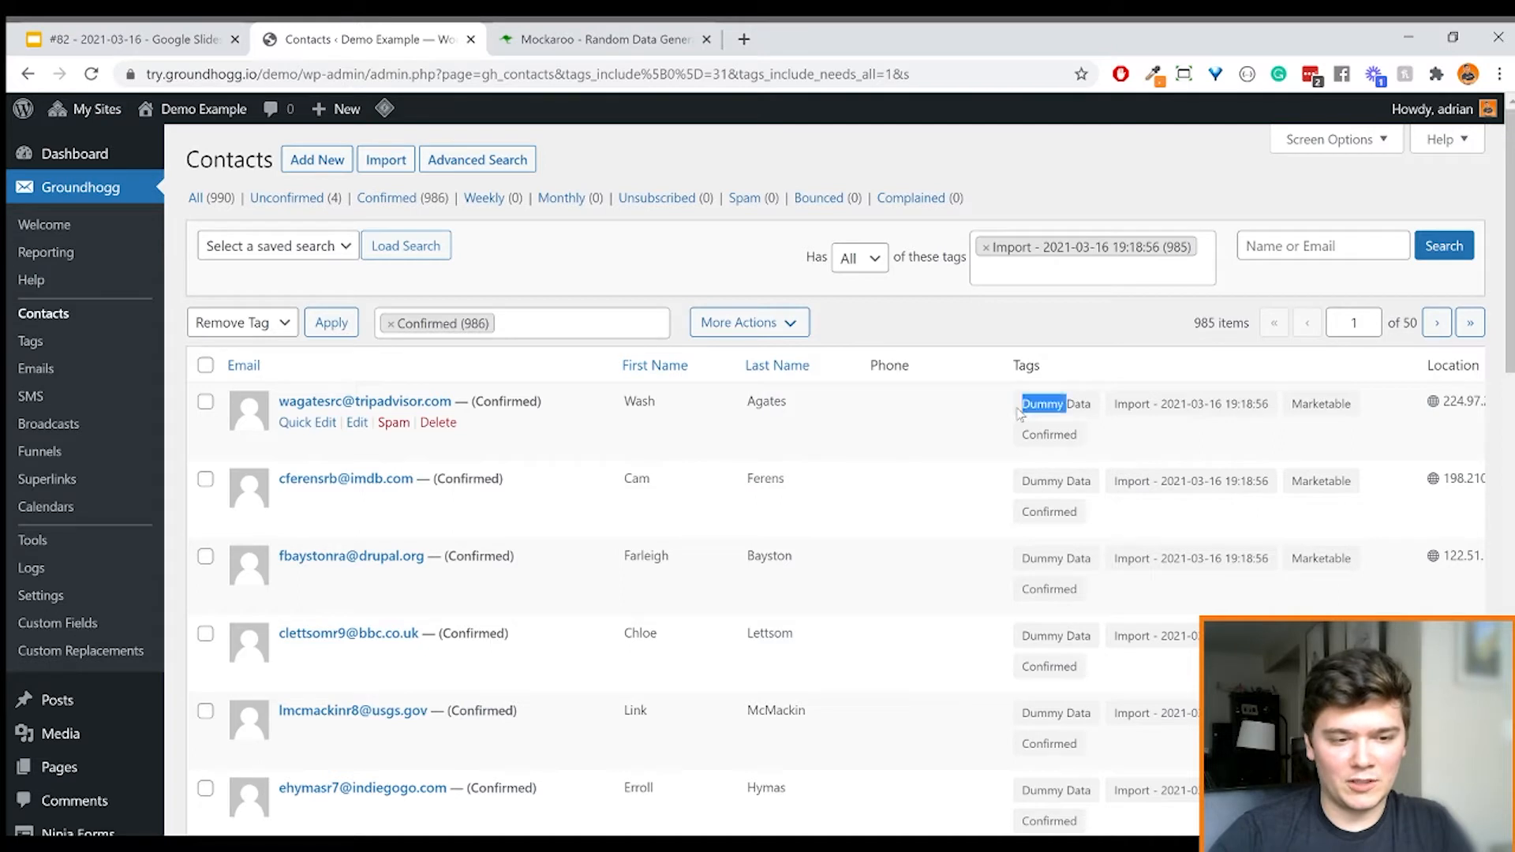
pyautogui.moveTo(1020, 412); pyautogui.dragTo(1080, 405)
pyautogui.click(1028, 404)
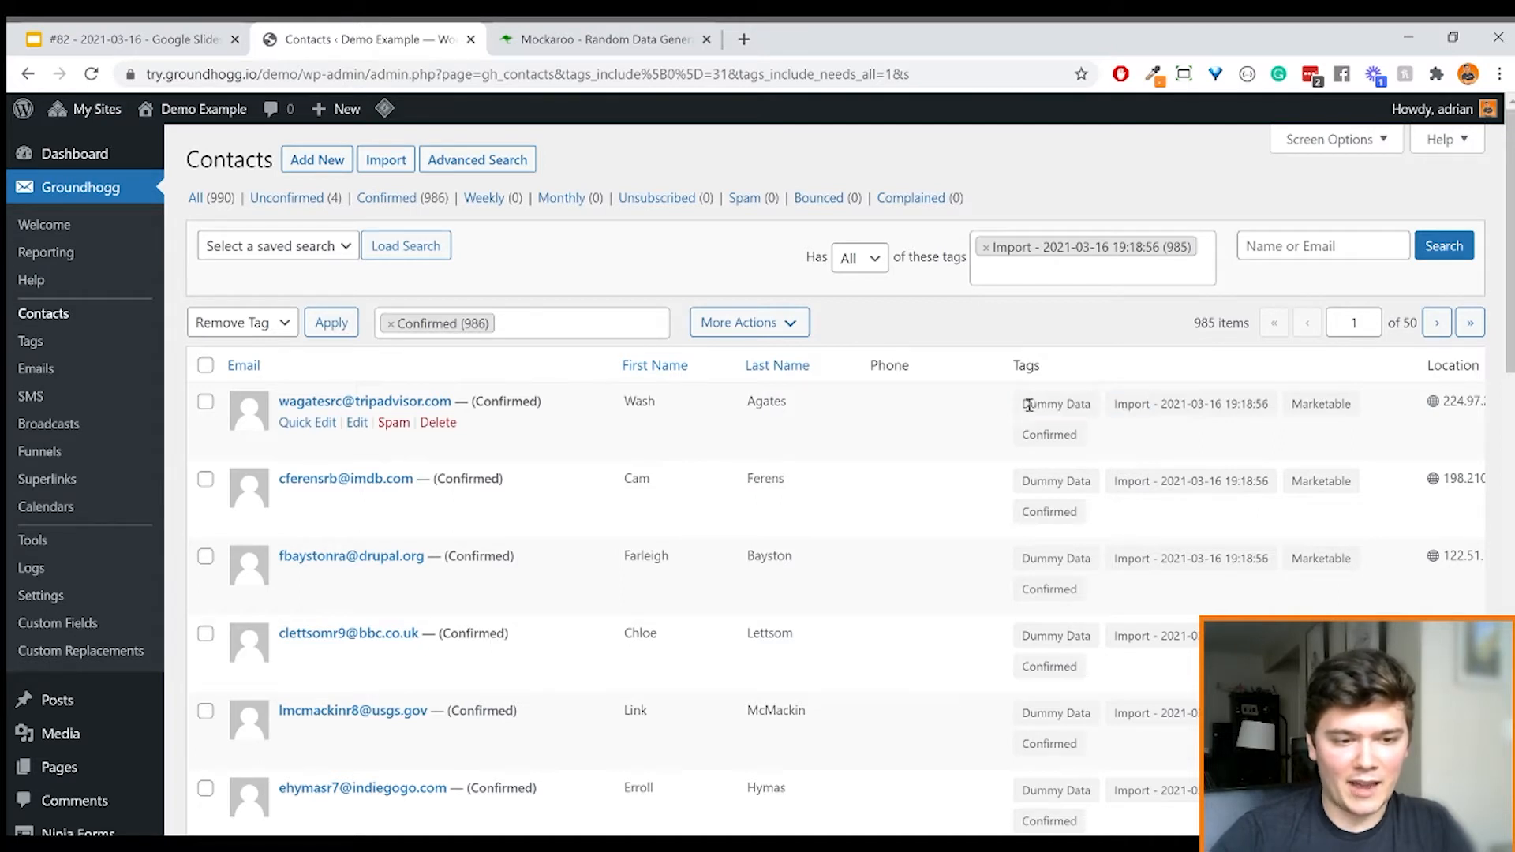
# Open the bulk edit form for all 985 filtered contacts and look over its fields
pyautogui.click(743, 325)
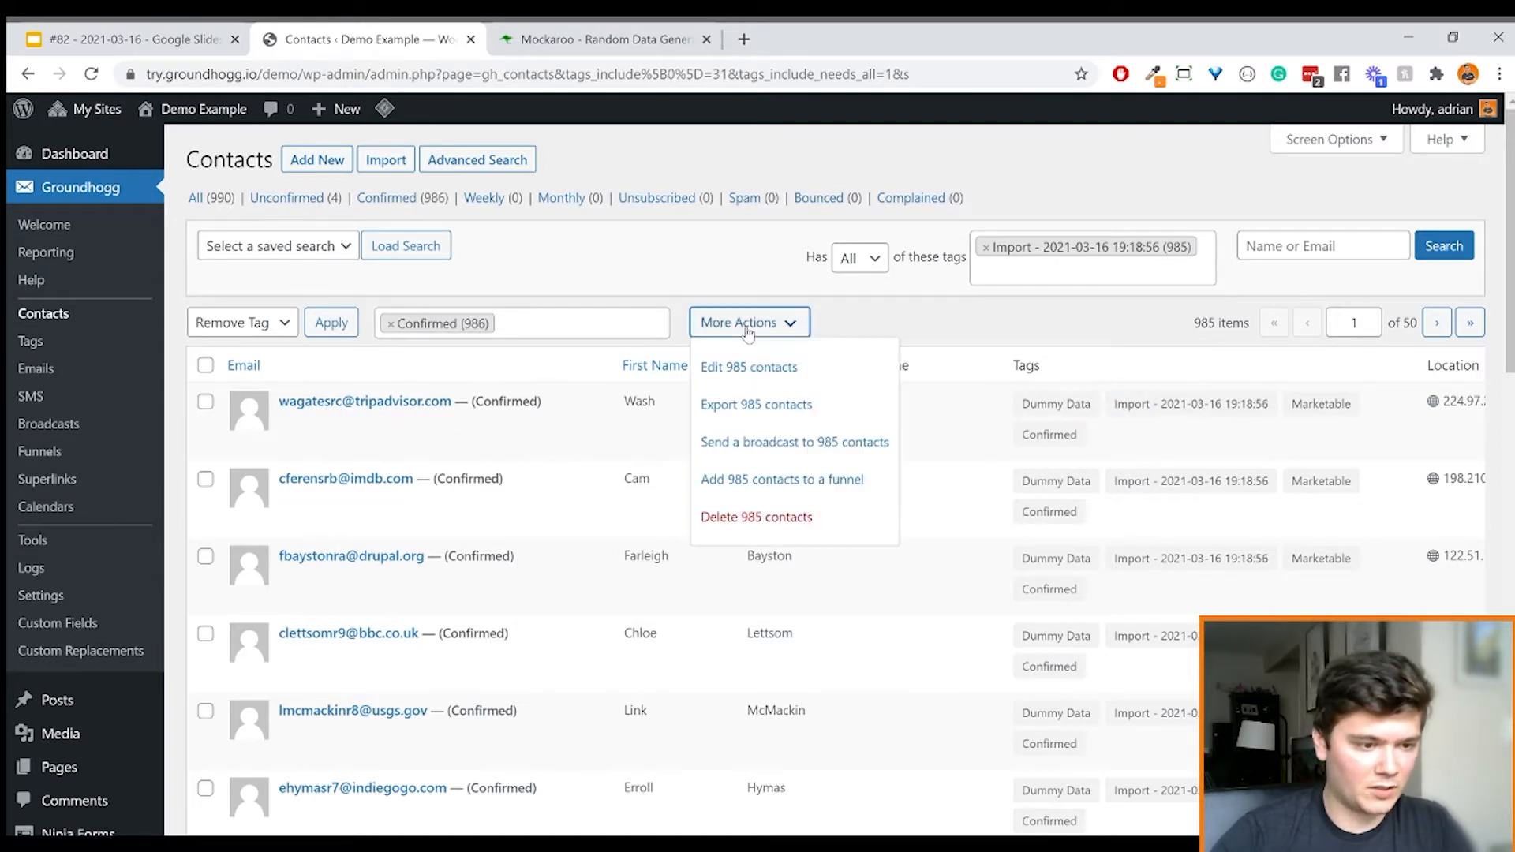
pyautogui.click(802, 371)
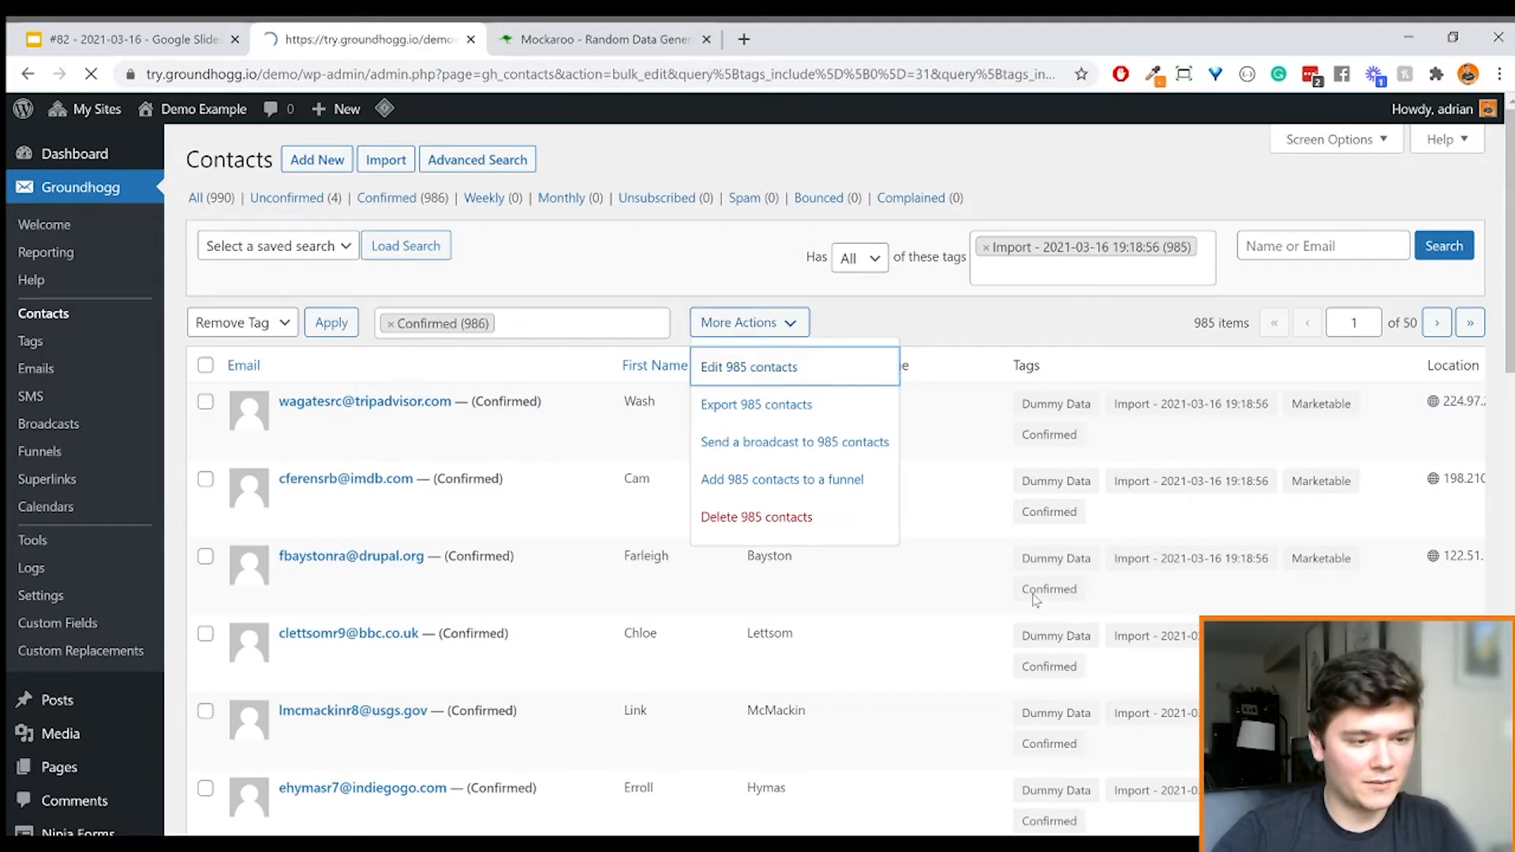
pyautogui.scroll(-15, 1024, 592)
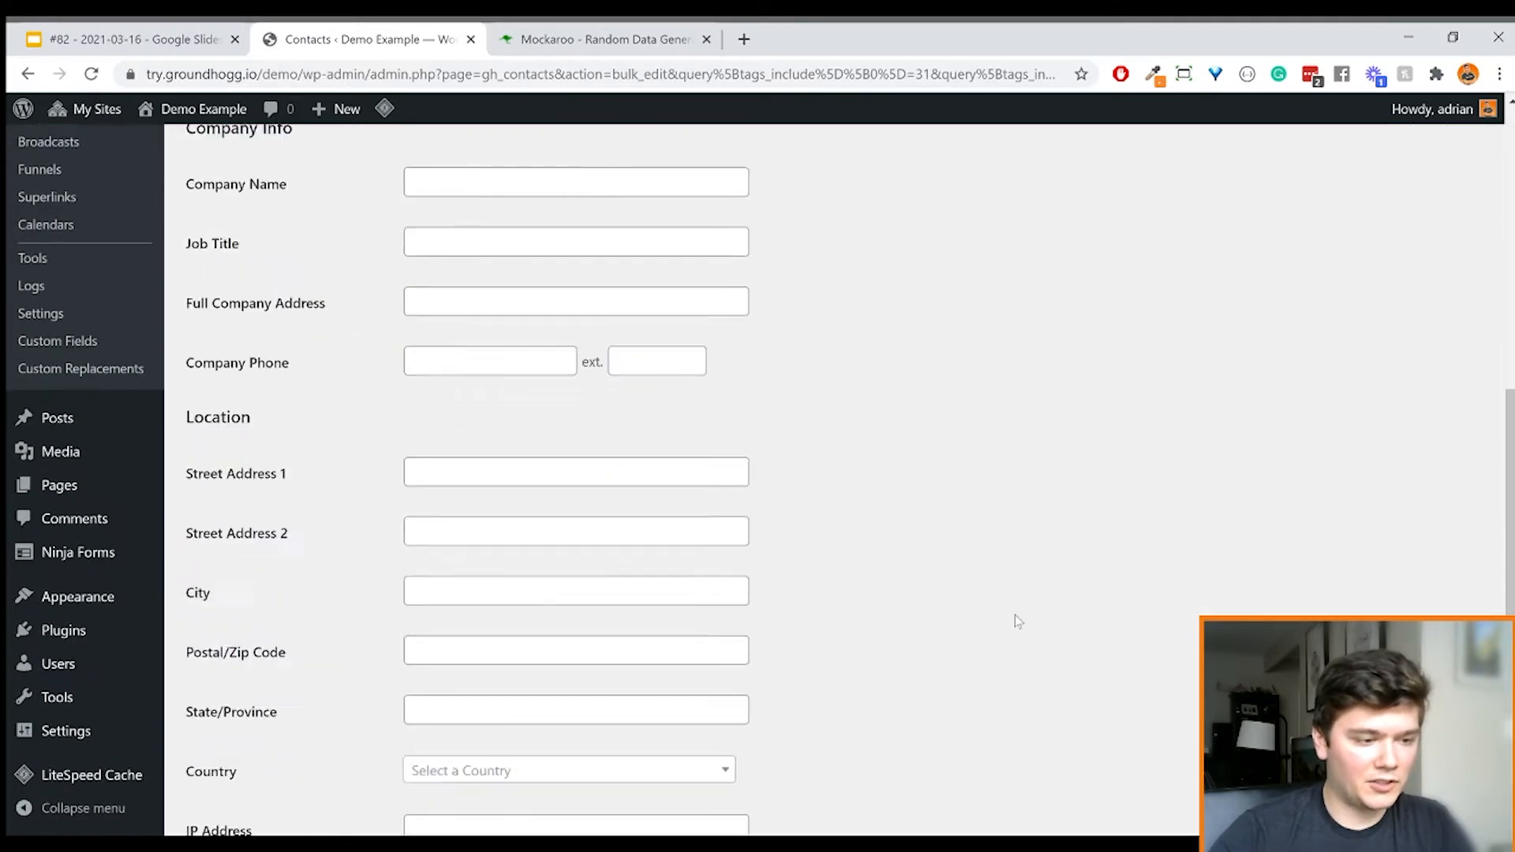
pyautogui.scroll(4, 1016, 619)
pyautogui.scroll(10, 1021, 629)
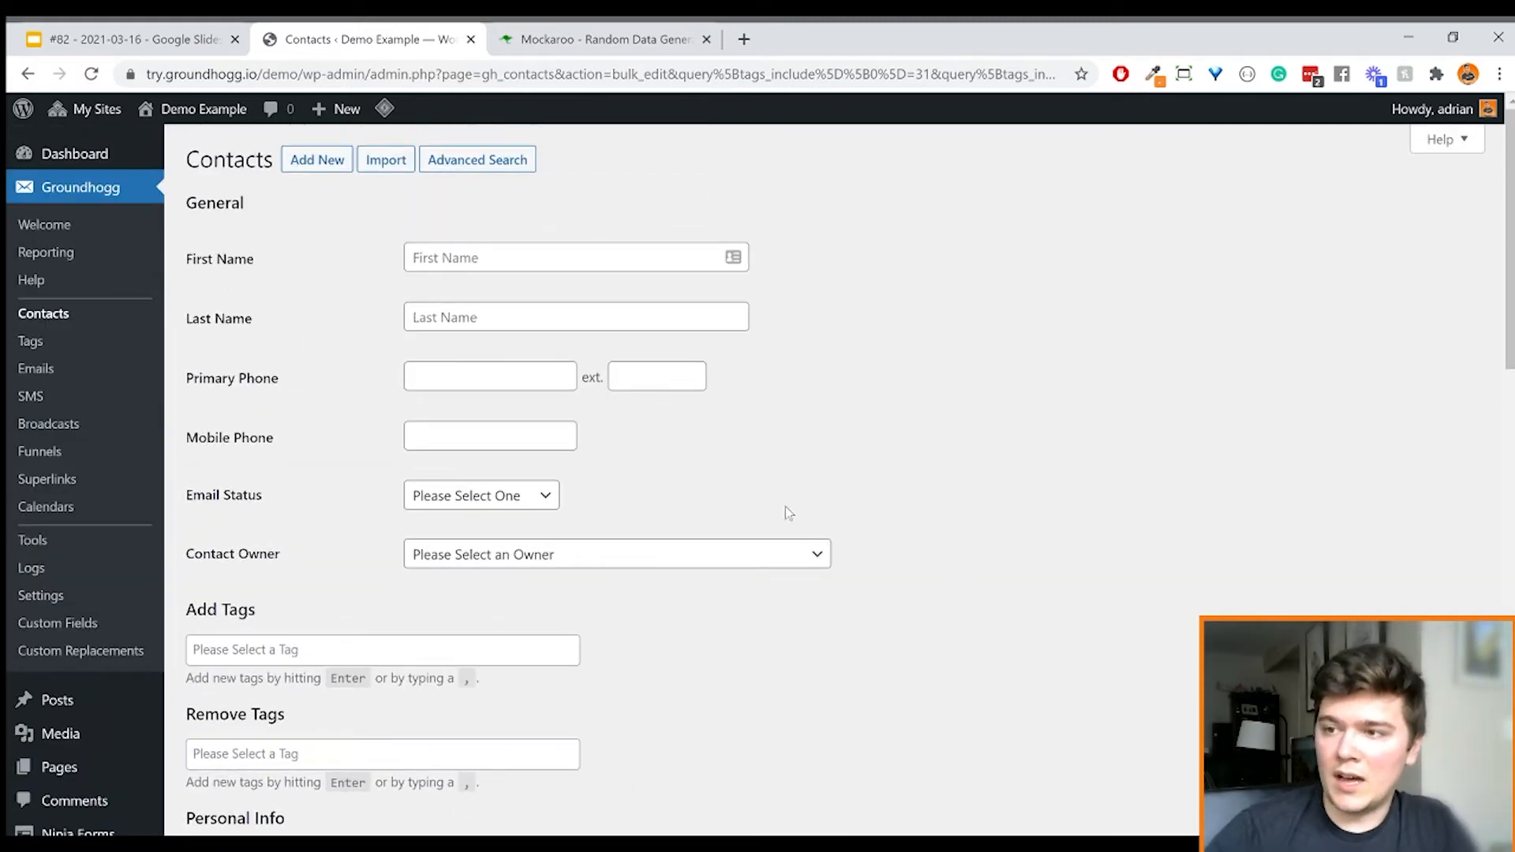
# Examine the name fields and the Email Status options in the bulk edit form
pyautogui.click(574, 260)
pyautogui.click(560, 302)
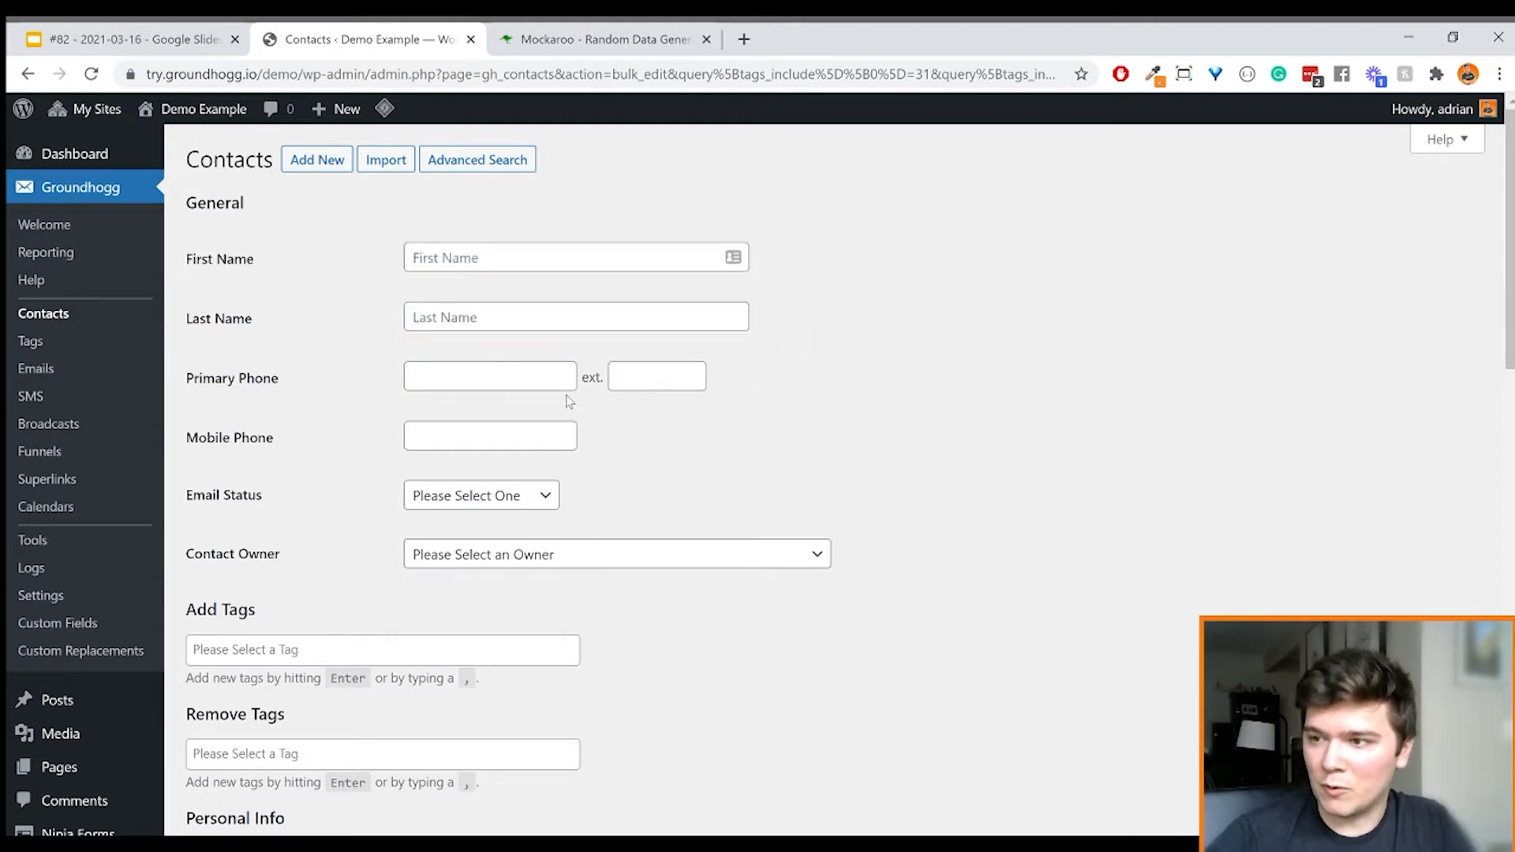
pyautogui.click(464, 506)
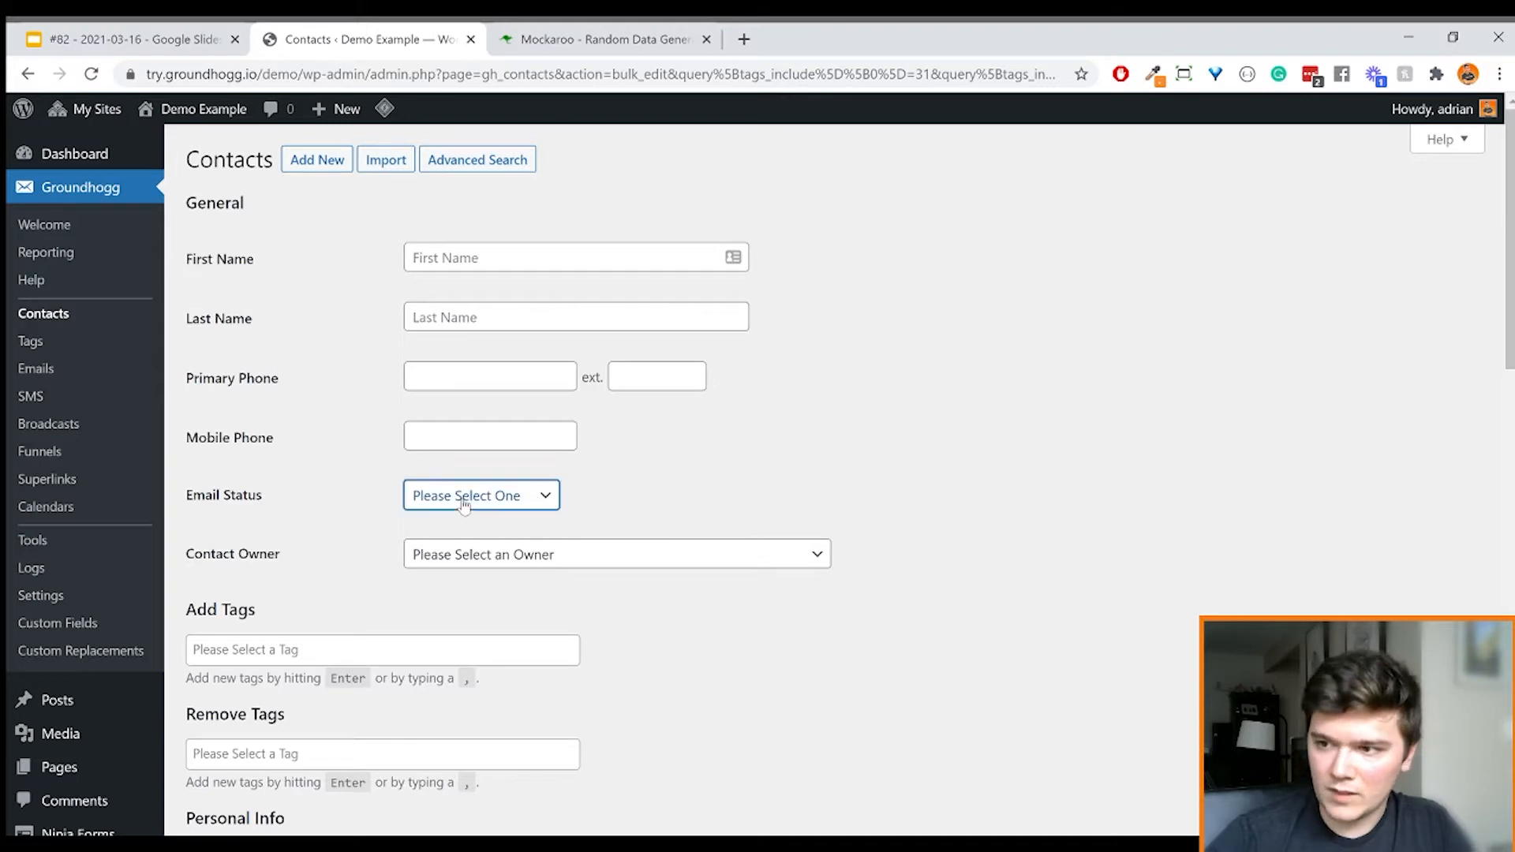
pyautogui.click(702, 468)
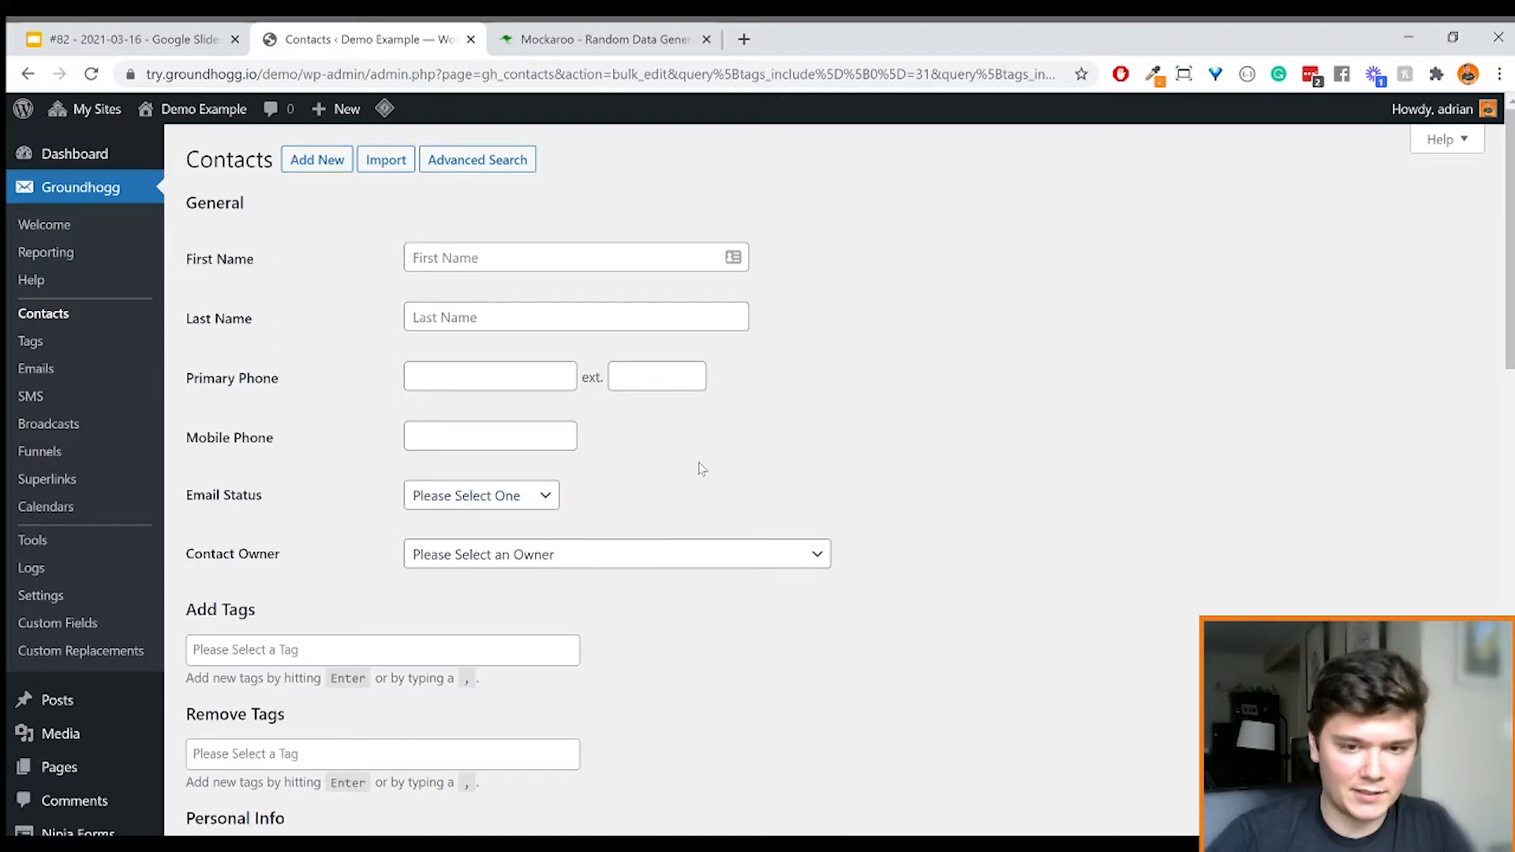
# Assign the admin user as the Contact Owner for the bulk-edited contacts
pyautogui.scroll(-2, 509, 568)
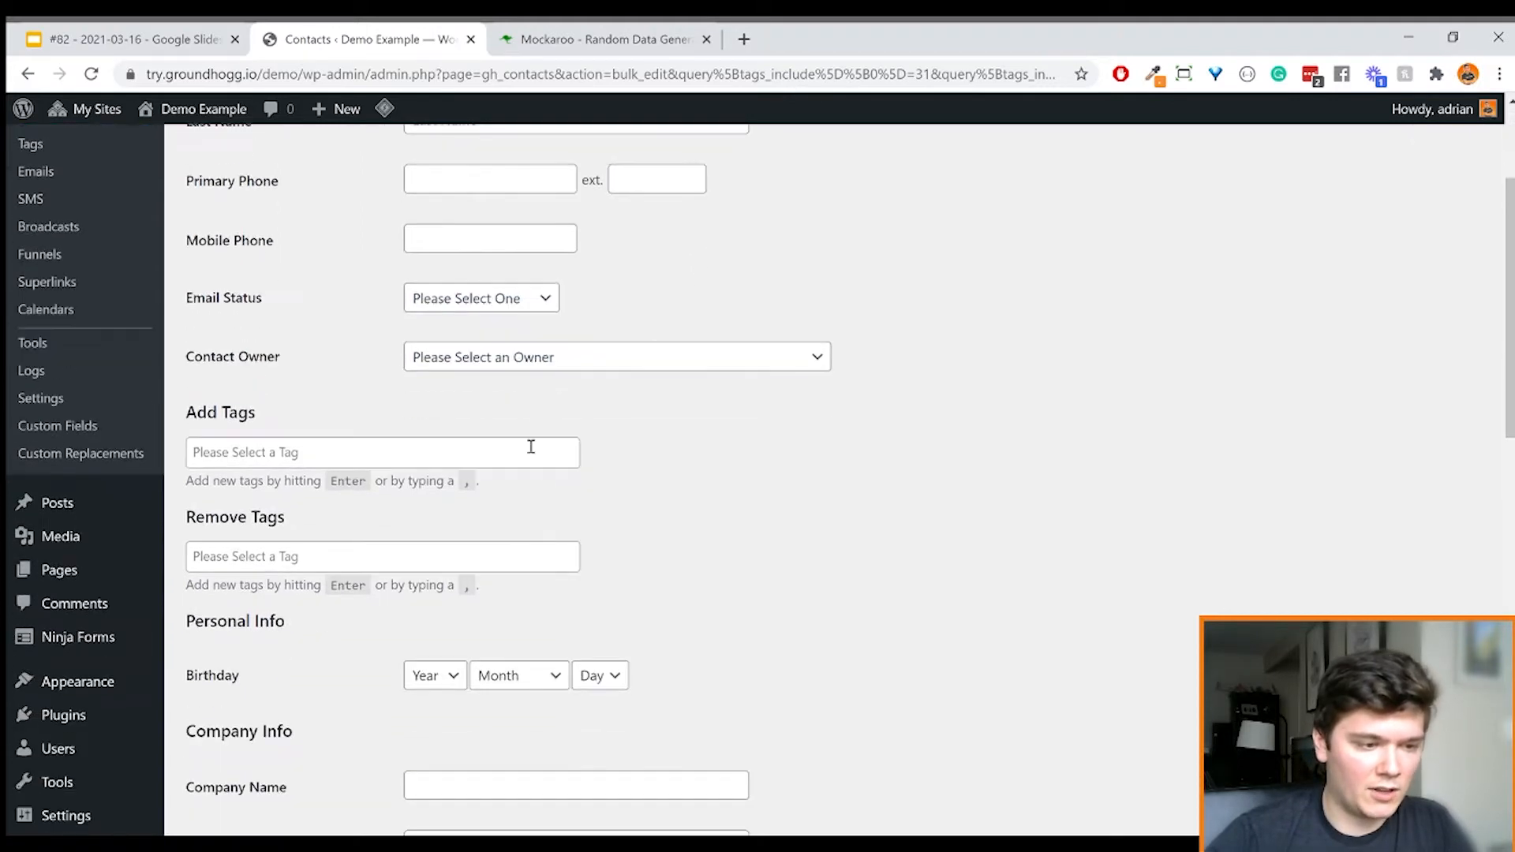
pyautogui.click(552, 367)
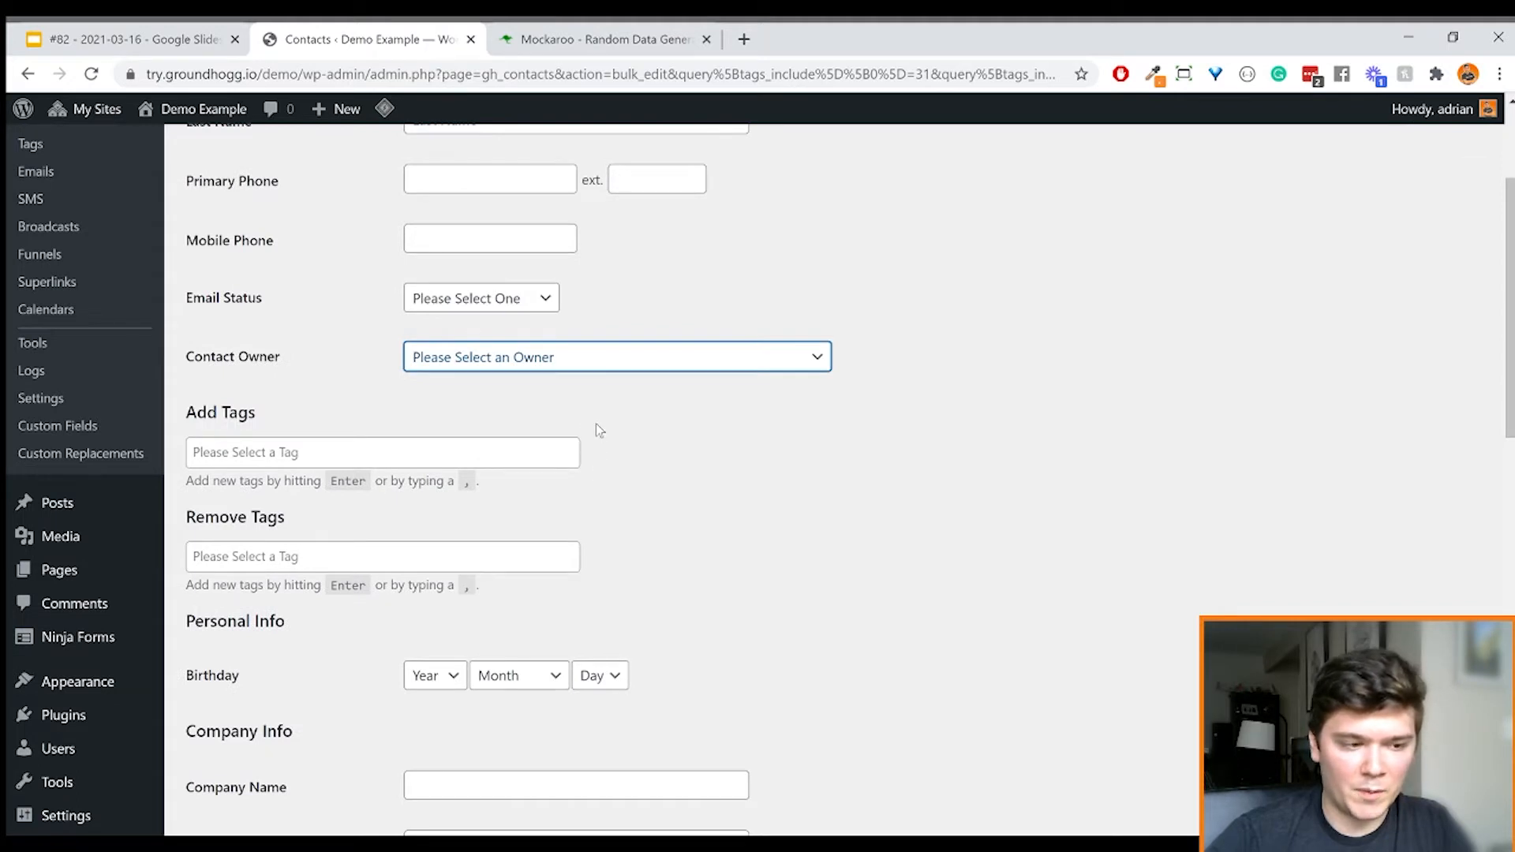
pyautogui.click(595, 423)
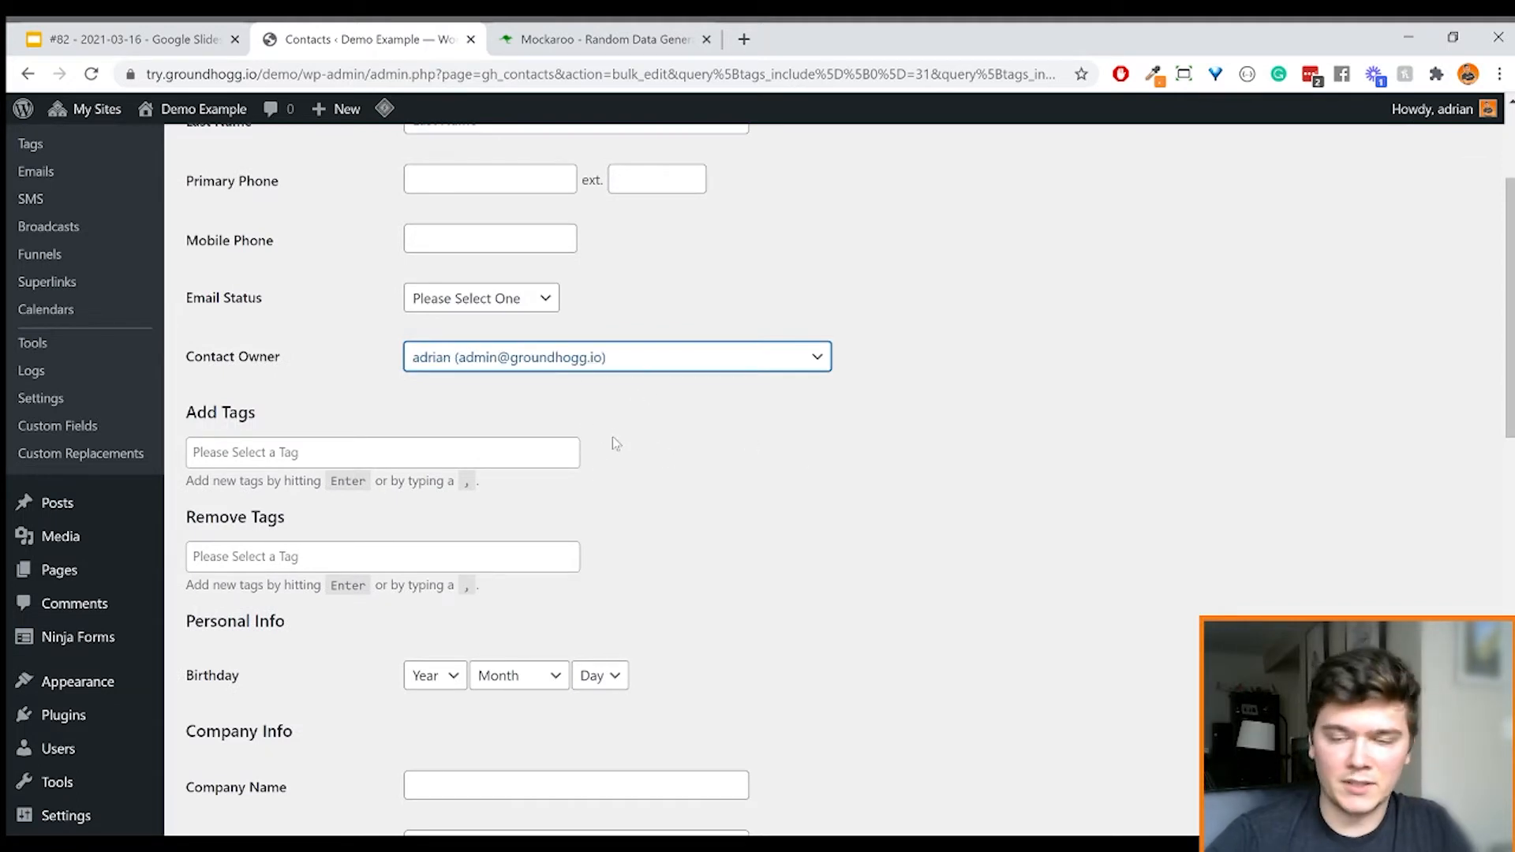
# Add "Dummy Data" to the tags to remove from the bulk-edited contacts
pyautogui.scroll(-1, 661, 458)
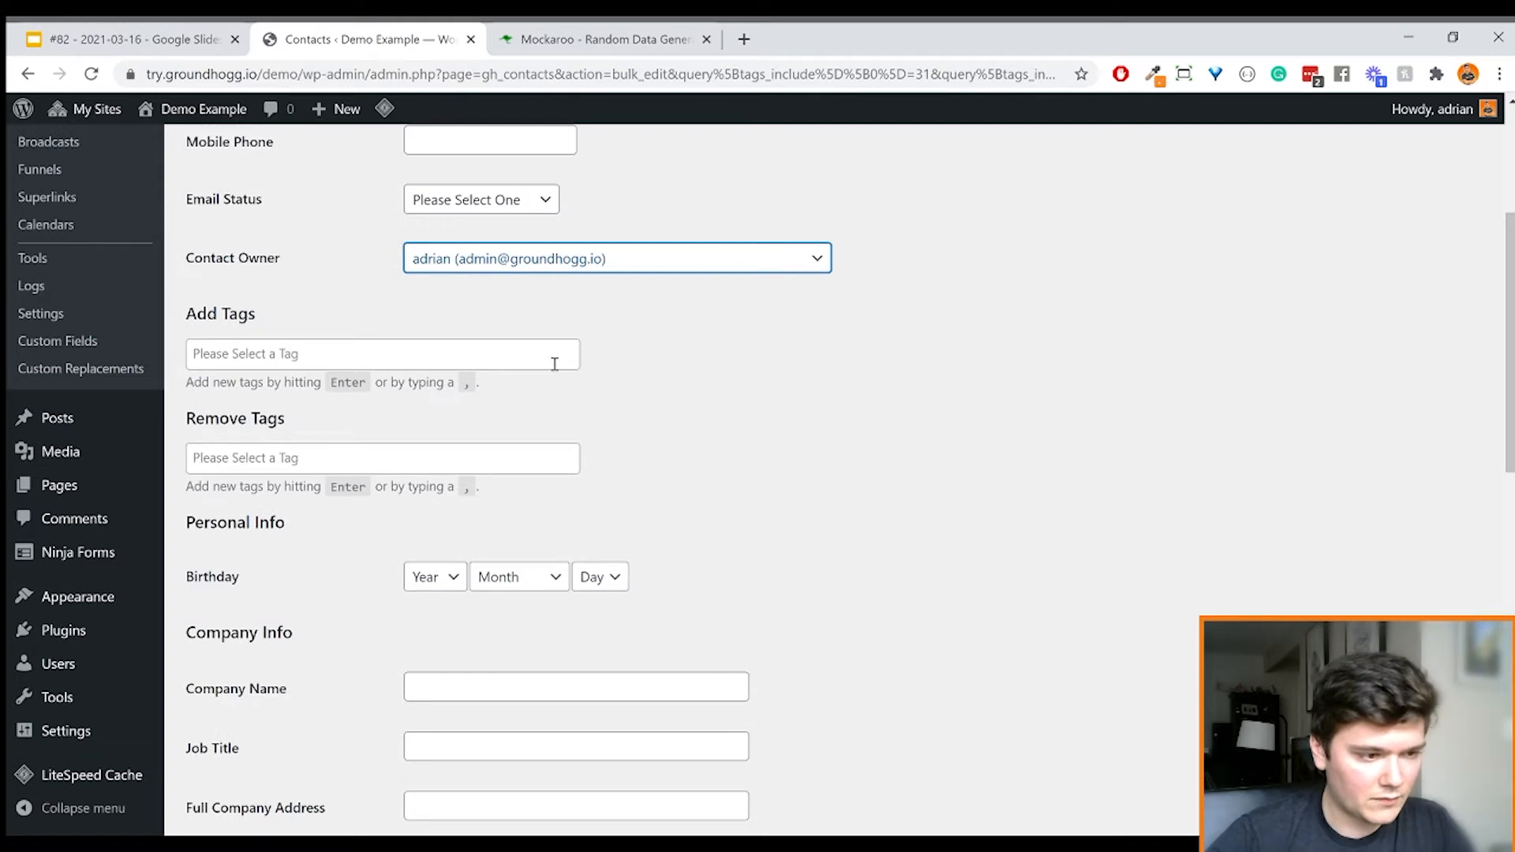
pyautogui.click(517, 445)
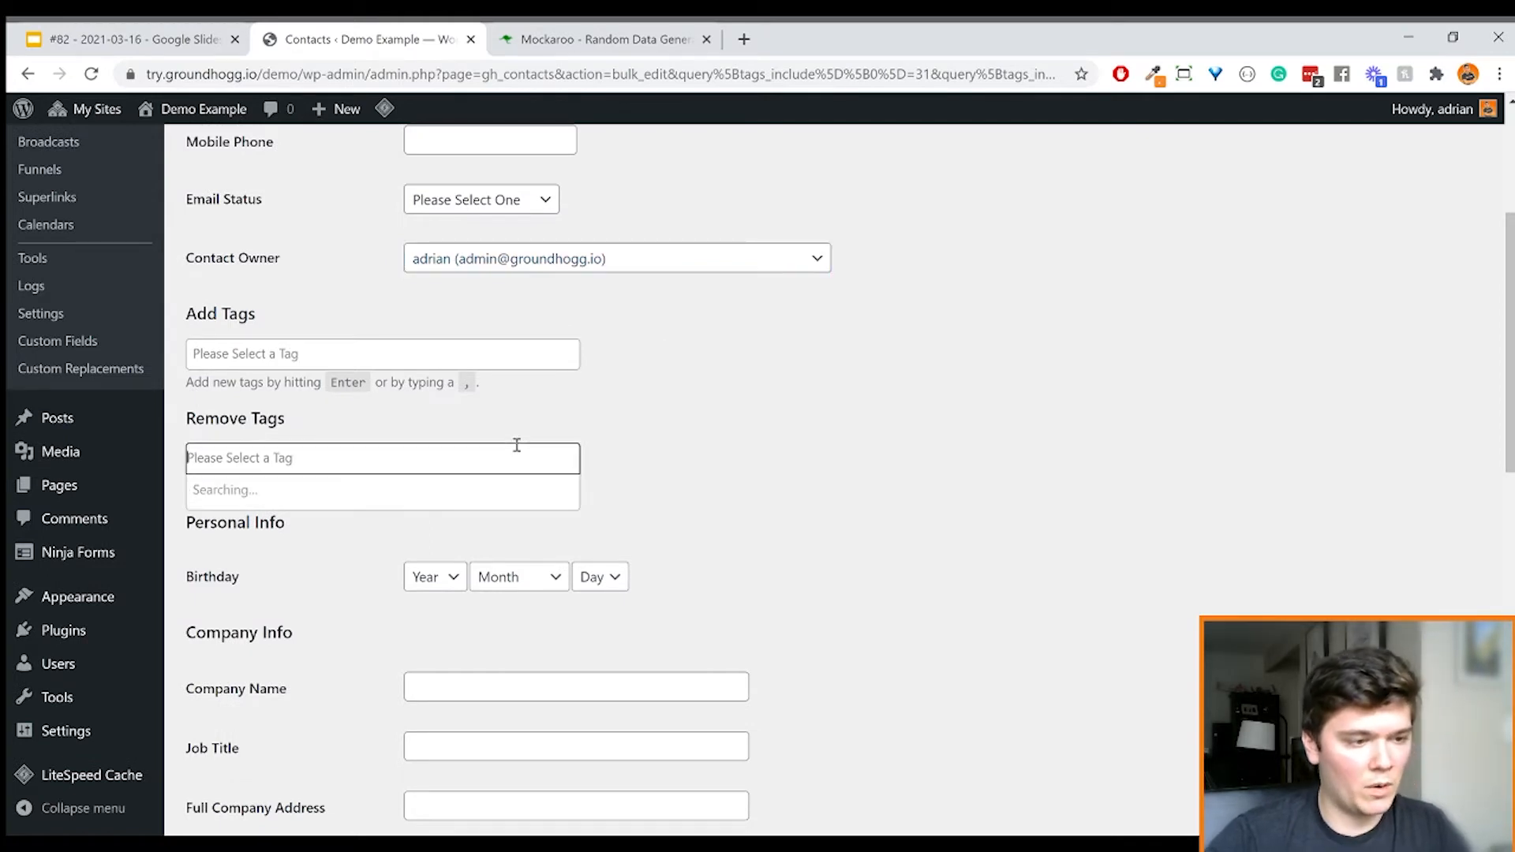
pyautogui.write('D')
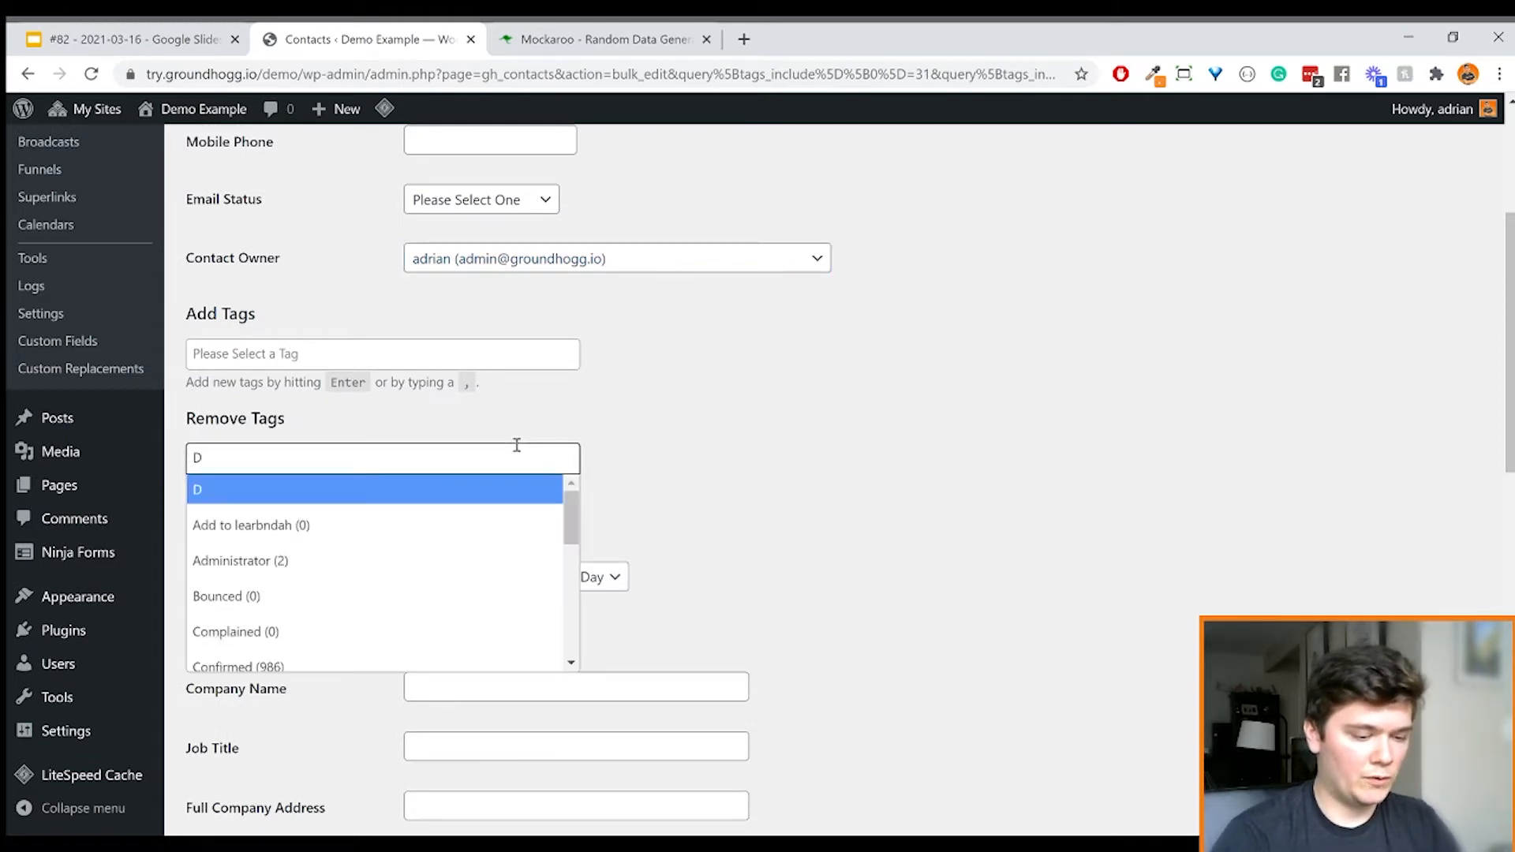
pyautogui.write('ummy')
pyautogui.press('Down')
pyautogui.press('Return')
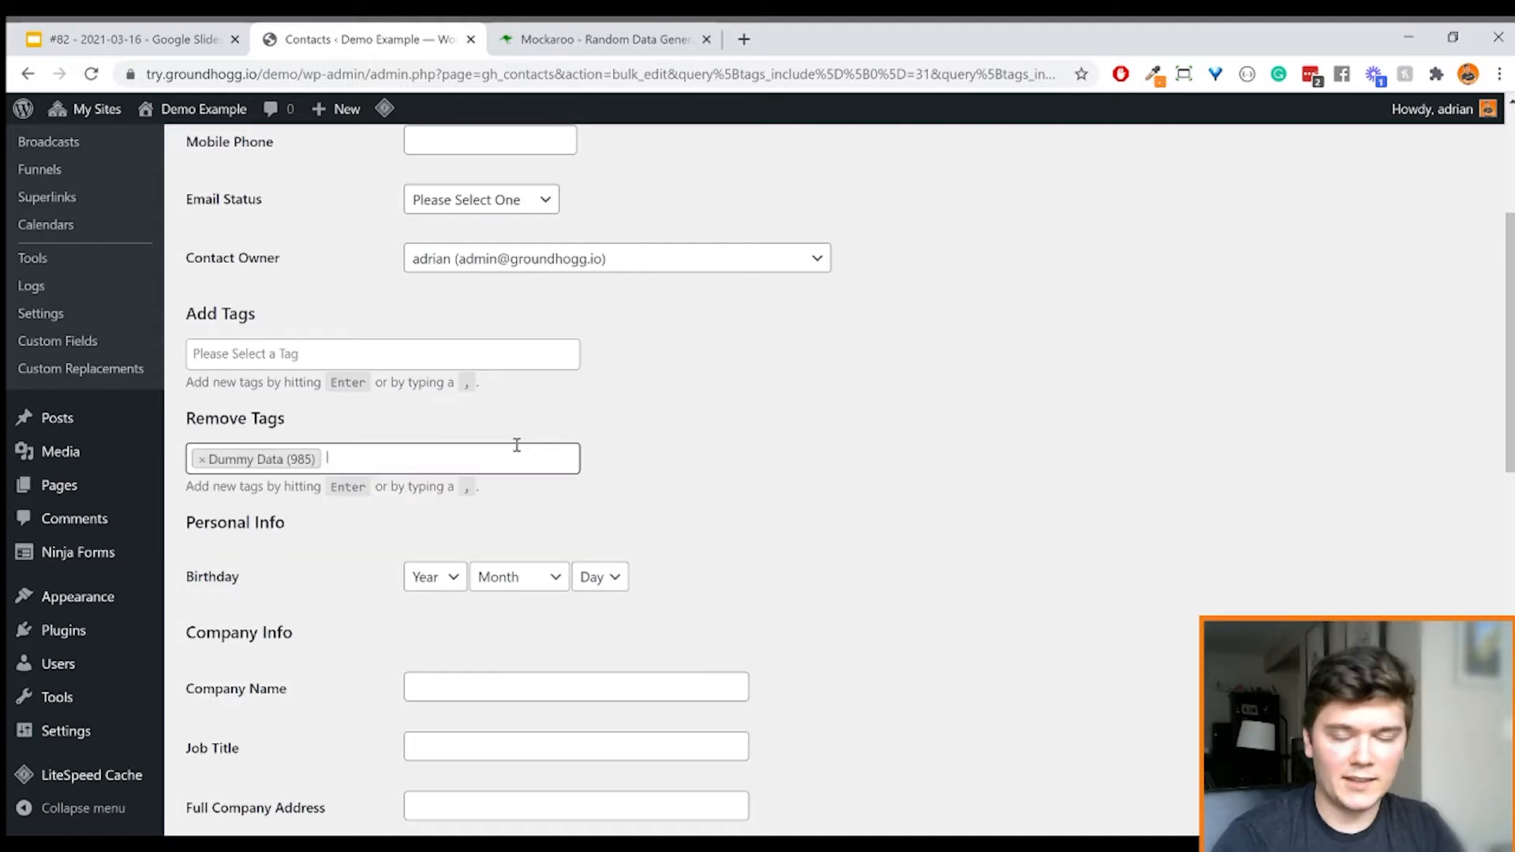
# Set the Country to Canada in the Location section of the bulk edit form
pyautogui.scroll(-2, 562, 558)
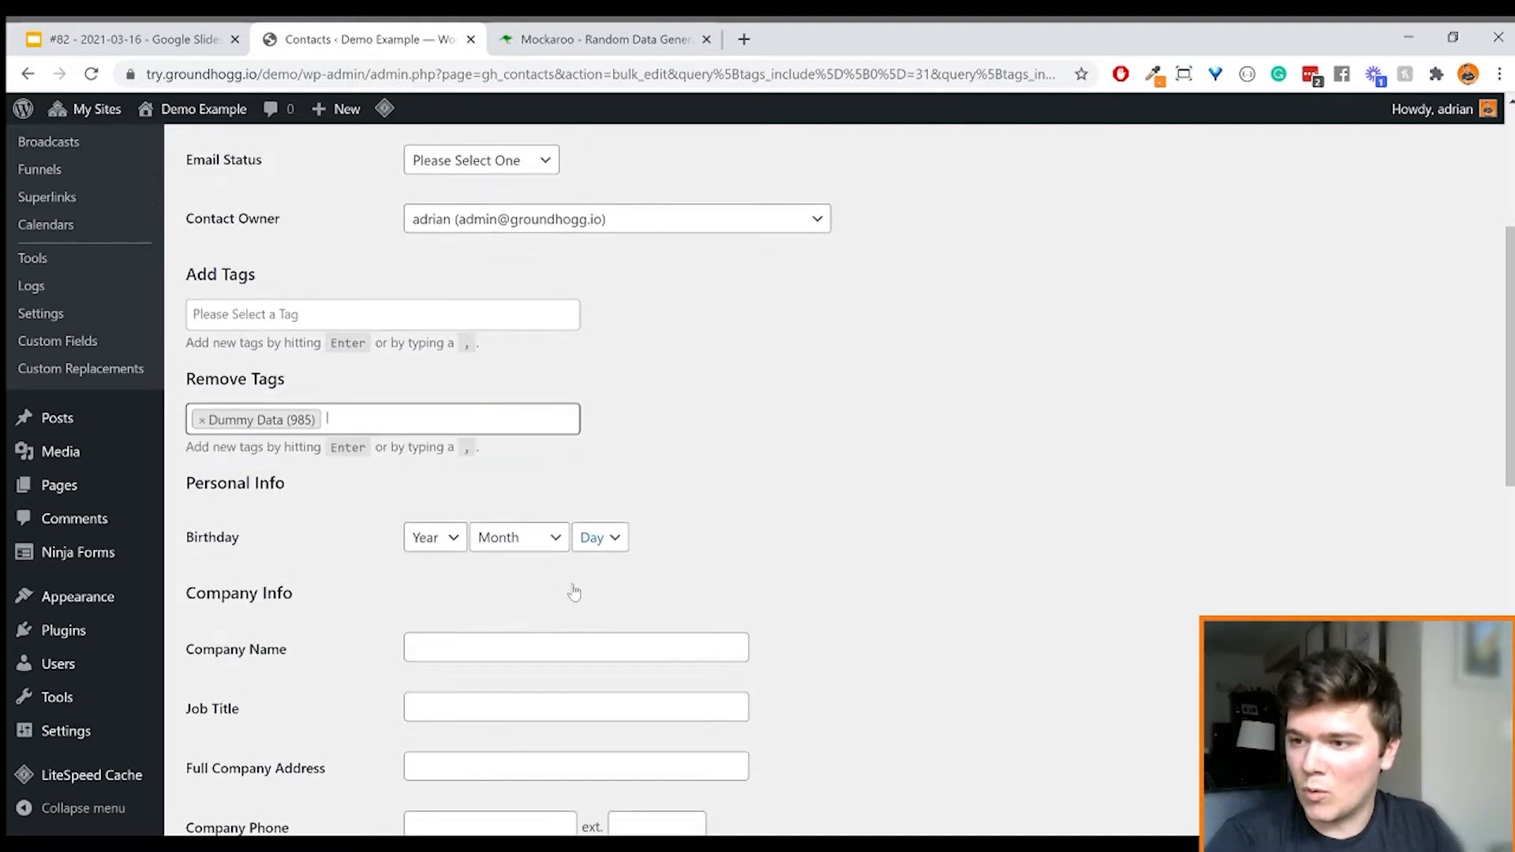
pyautogui.scroll(-6, 521, 594)
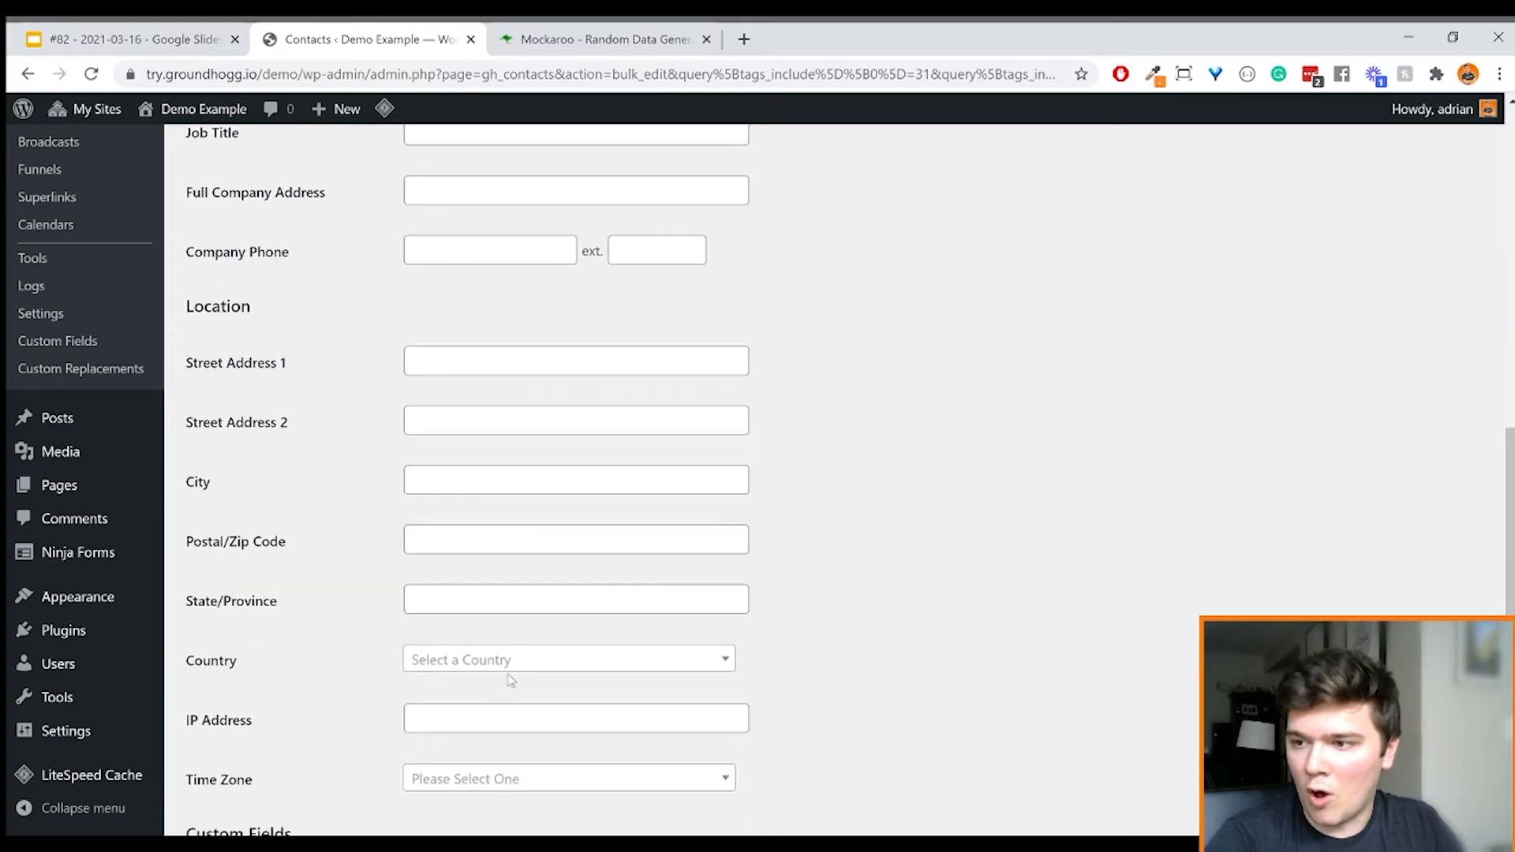
pyautogui.click(509, 670)
pyautogui.write('c')
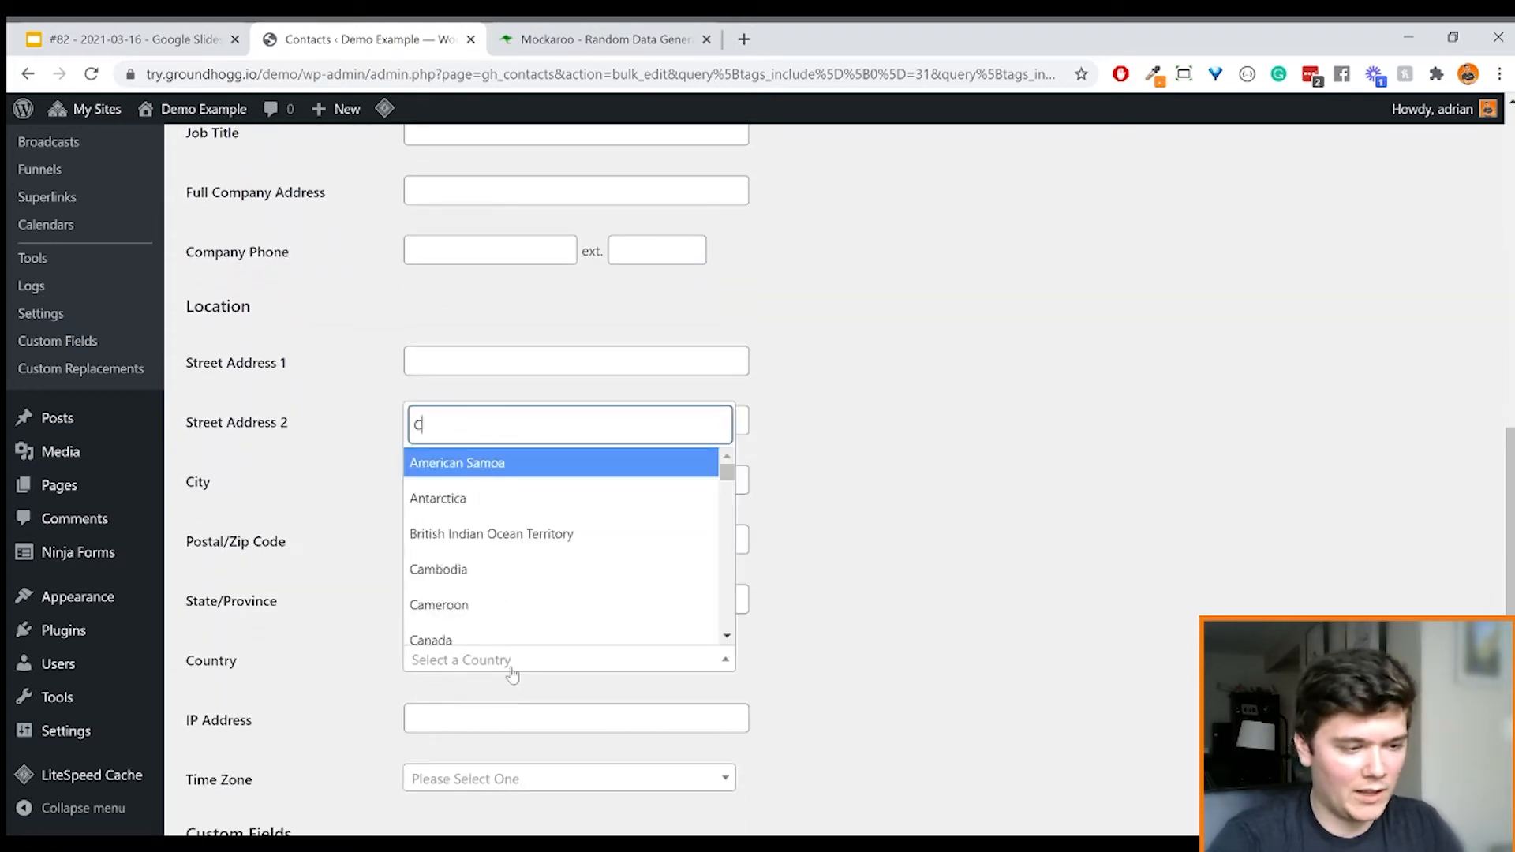
pyautogui.write('ana')
pyautogui.press('Return')
# Set the Time Zone of the bulk-edited contacts to America/Toronto
pyautogui.scroll(-1, 512, 675)
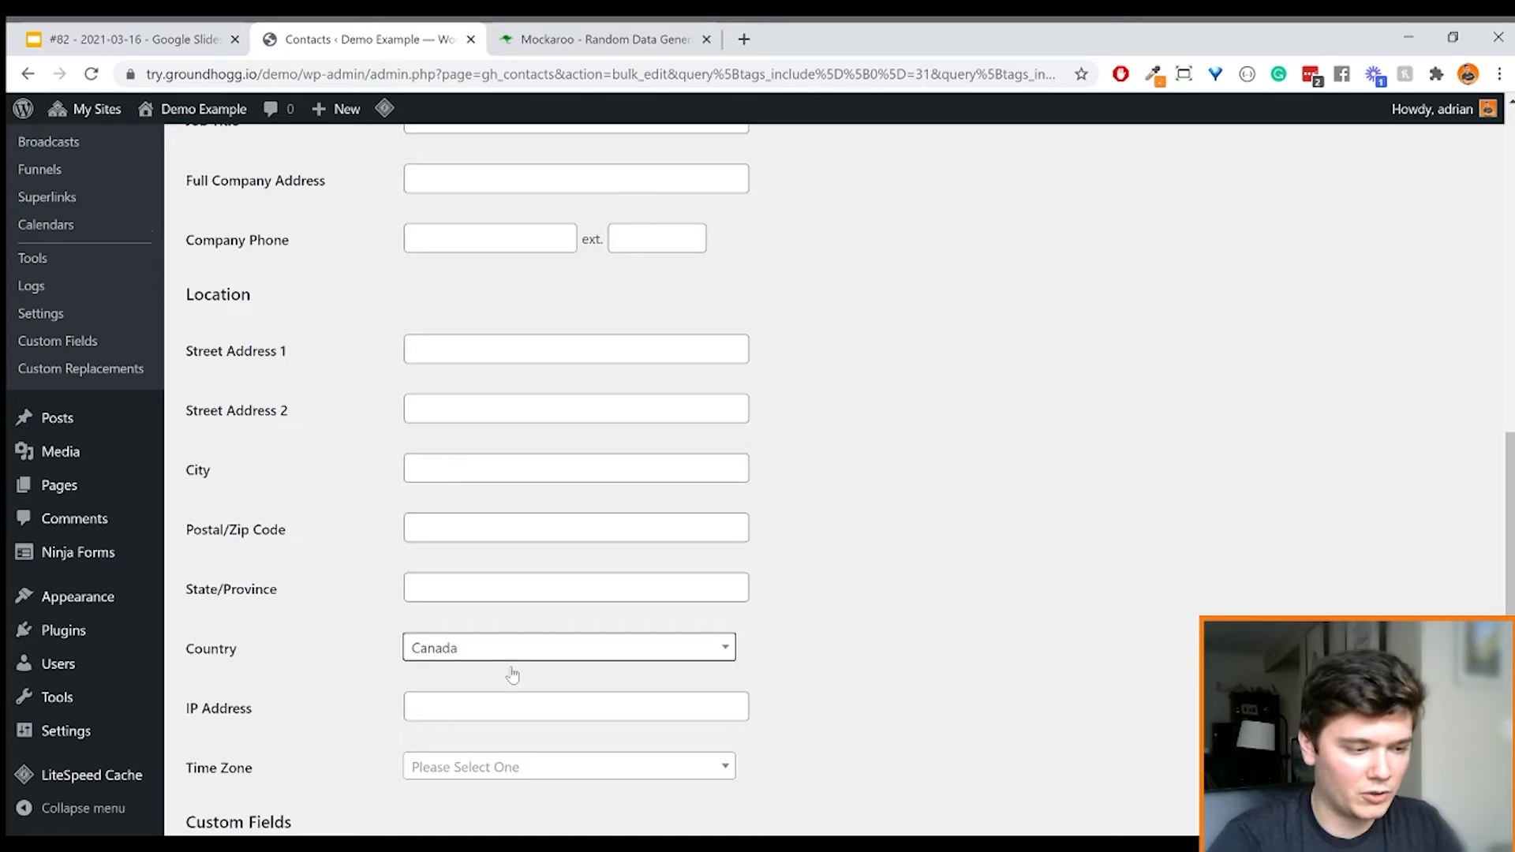
pyautogui.scroll(-3, 512, 675)
pyautogui.click(550, 568)
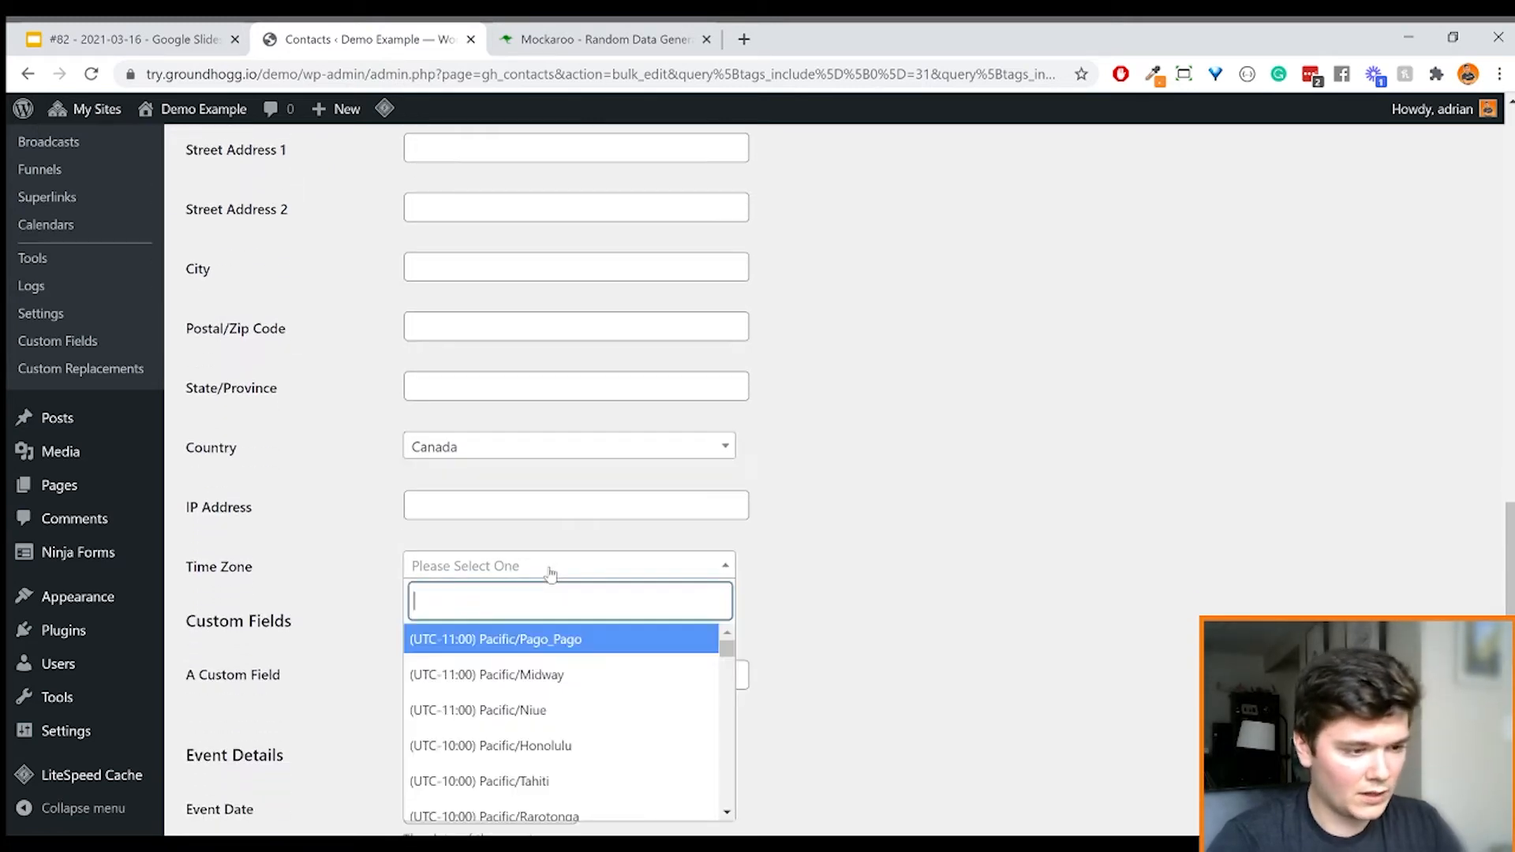
pyautogui.write('Toron')
pyautogui.press('Return')
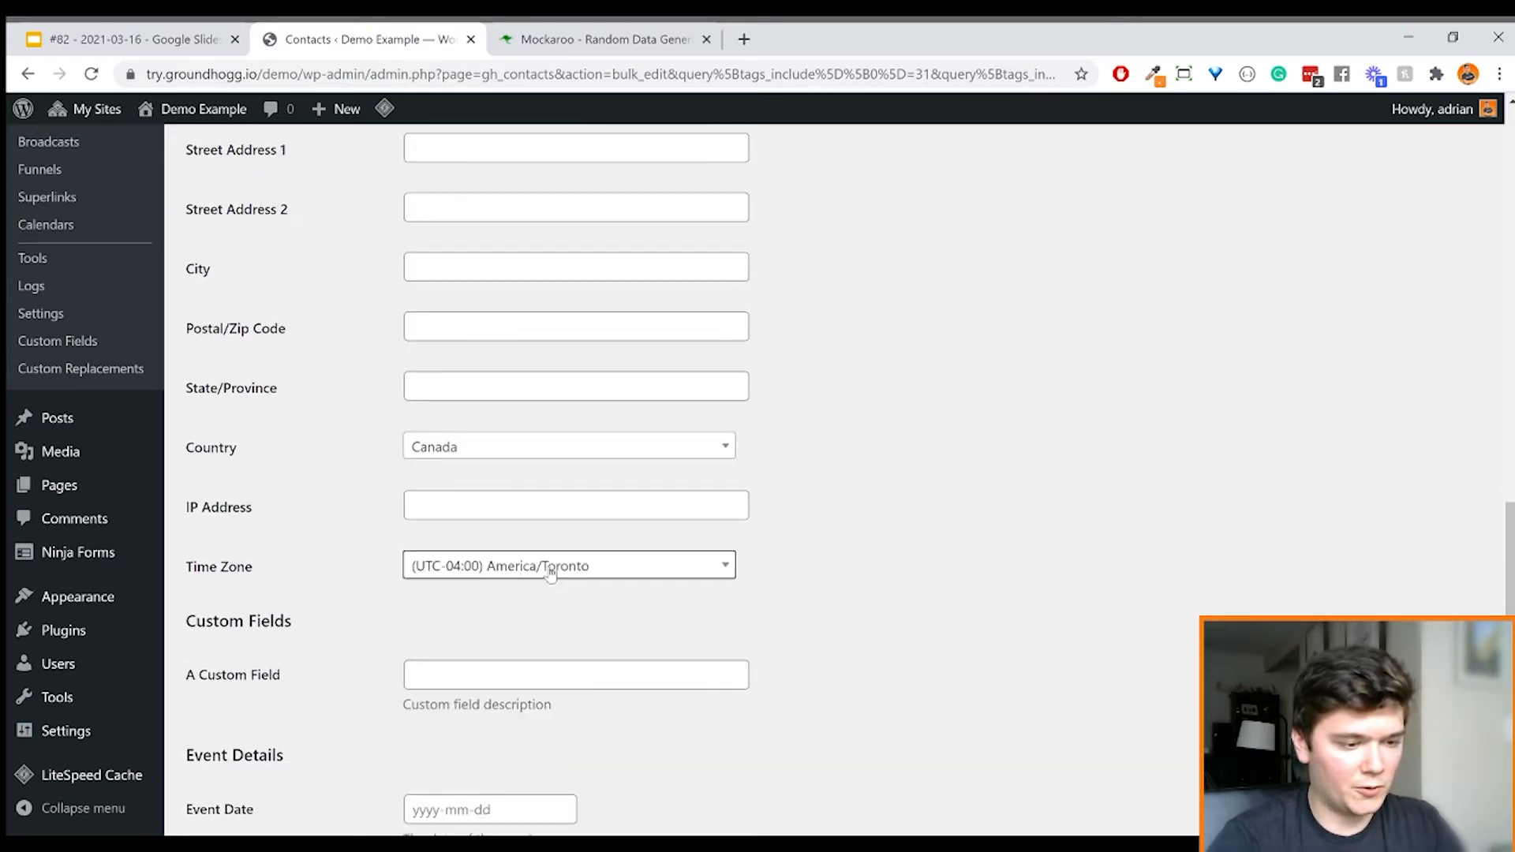
# Check the whole bulk edit form and apply the changes to all 985 contacts
pyautogui.scroll(-3, 524, 684)
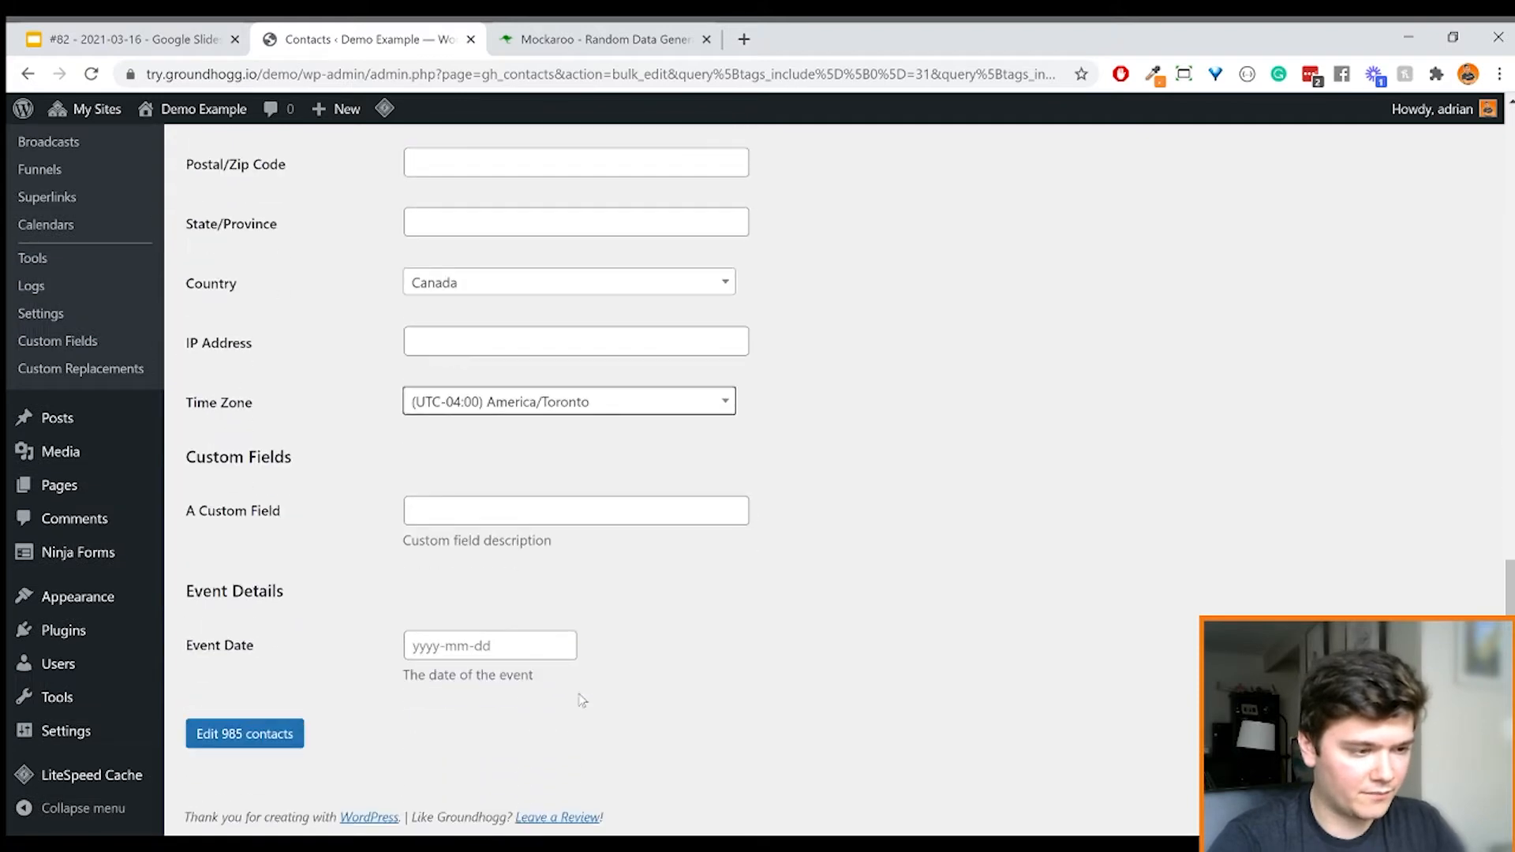
pyautogui.scroll(15, 618, 608)
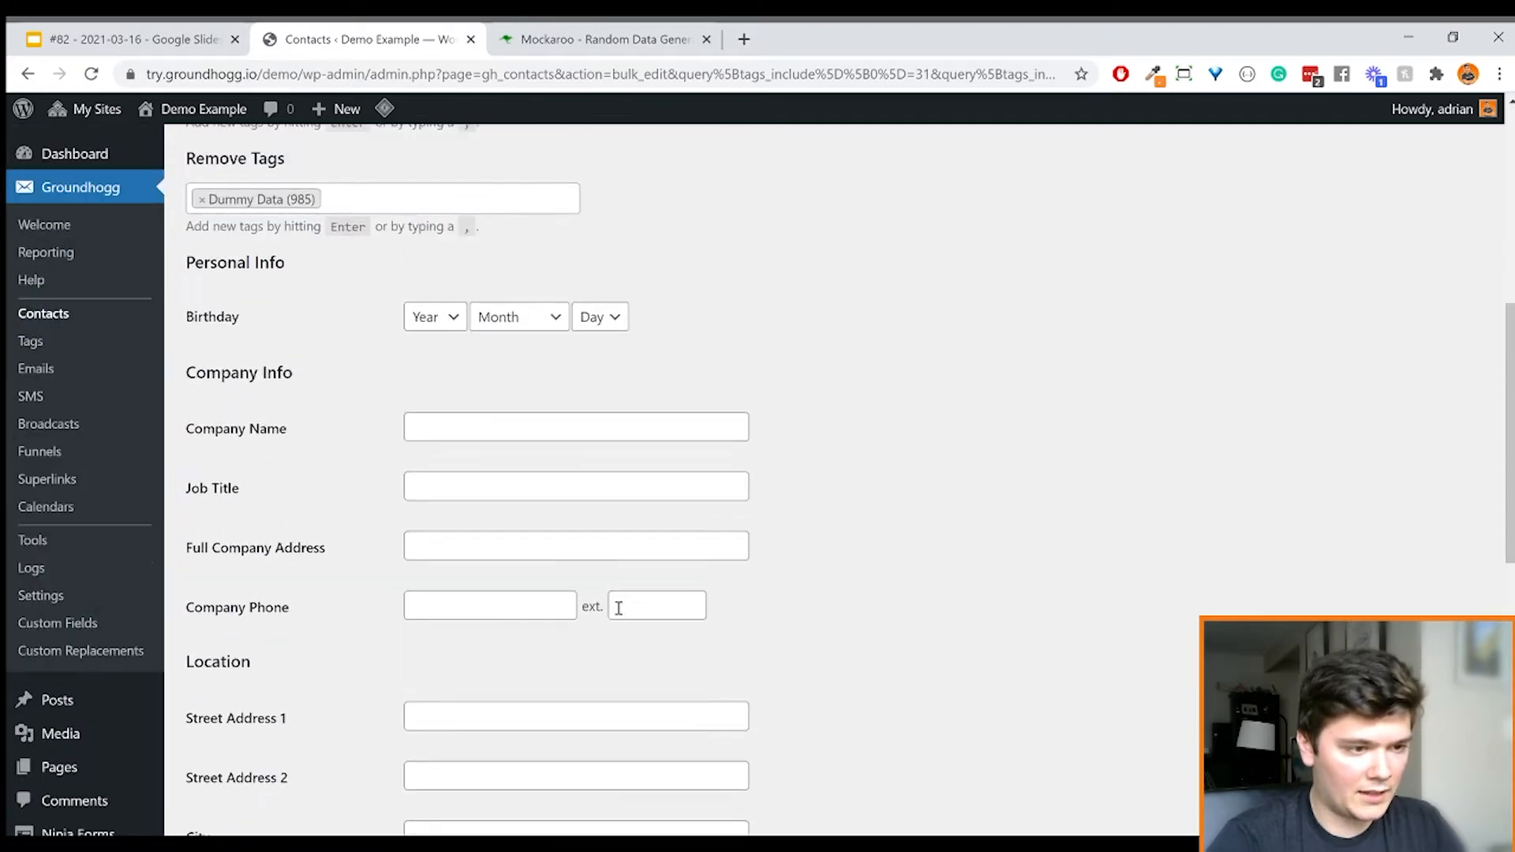
pyautogui.scroll(-10, 617, 607)
pyautogui.scroll(10, 619, 609)
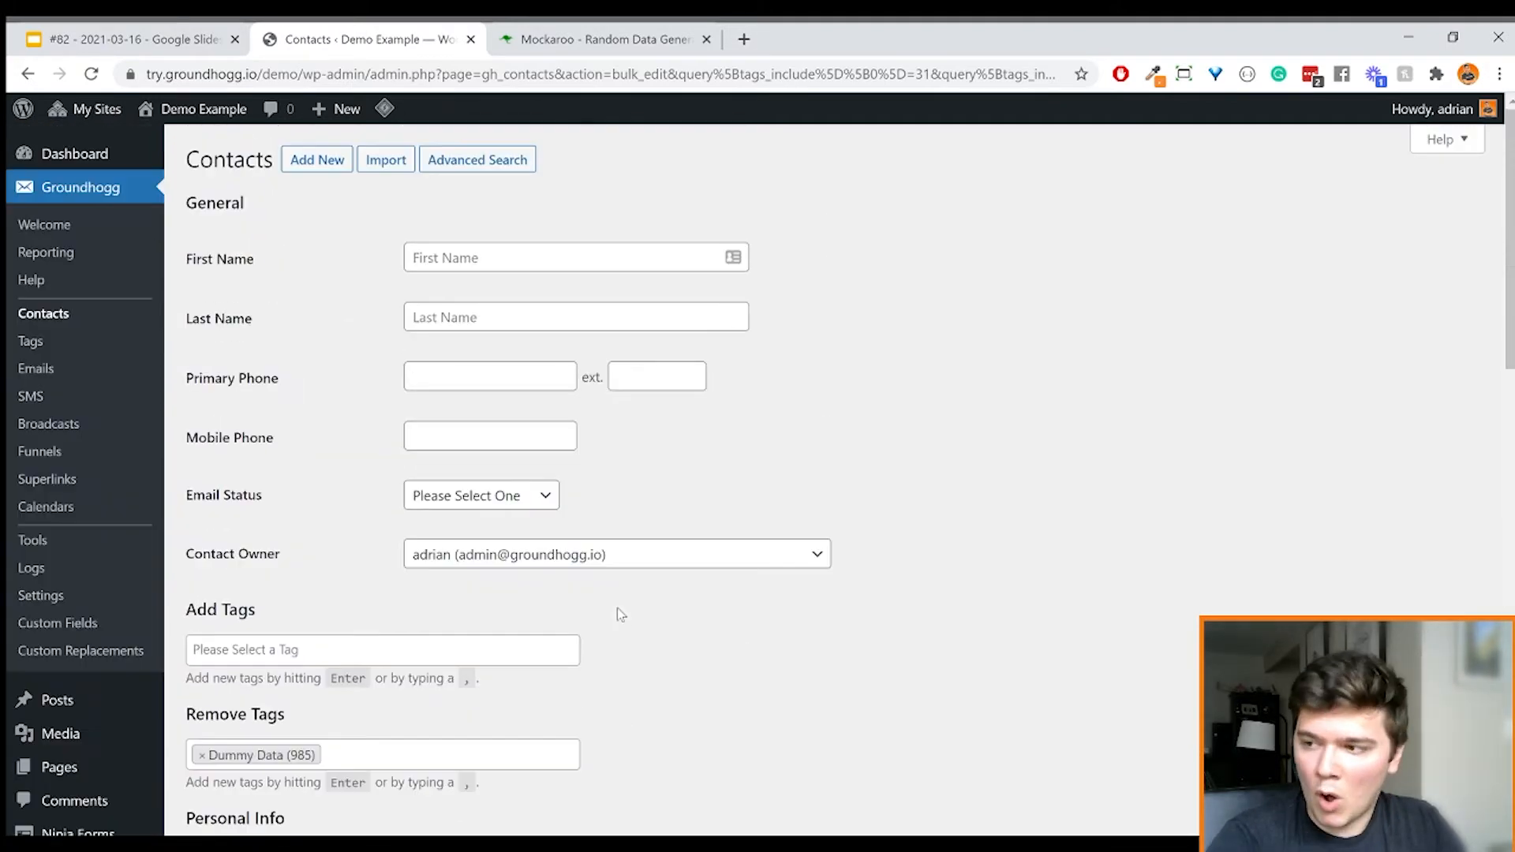
pyautogui.scroll(-7, 619, 609)
pyautogui.scroll(-10, 619, 614)
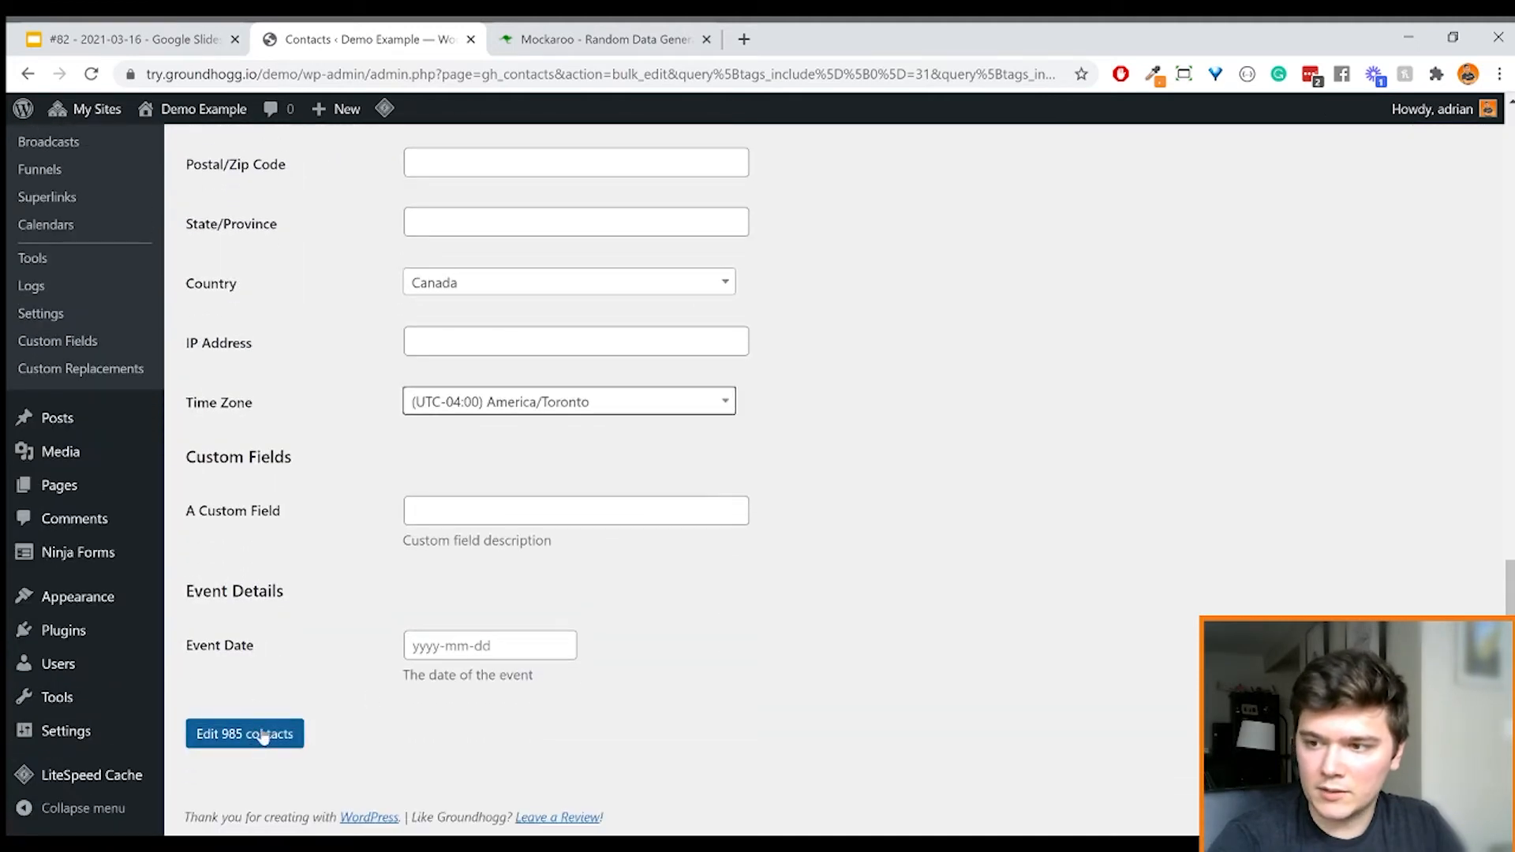
pyautogui.click(256, 738)
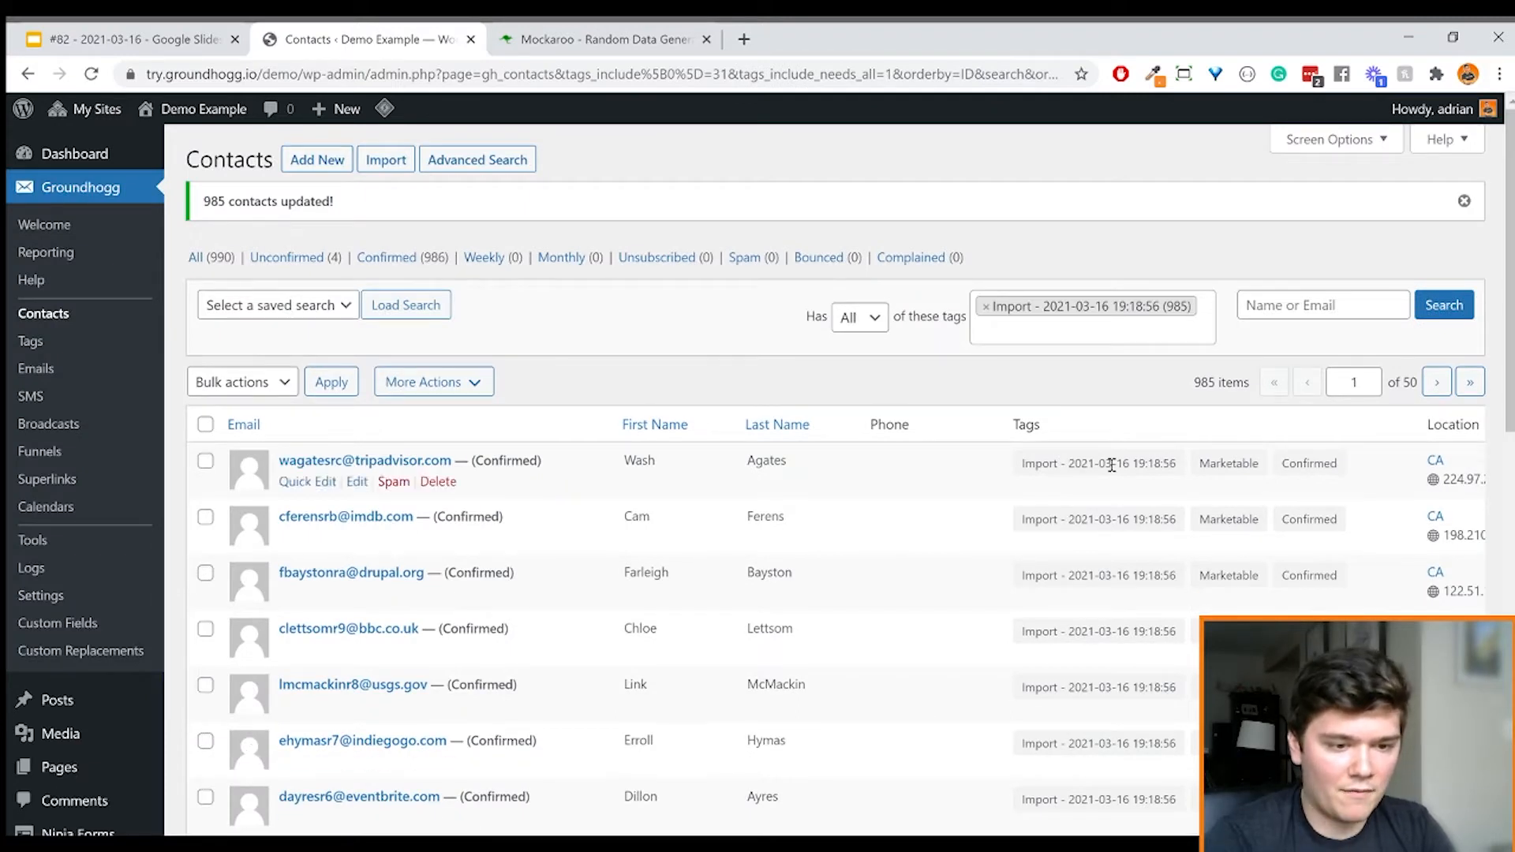
# Examine the Tags, Location and Birthday columns of the updated contacts in the list
pyautogui.hotkey('alt', 'Tab')
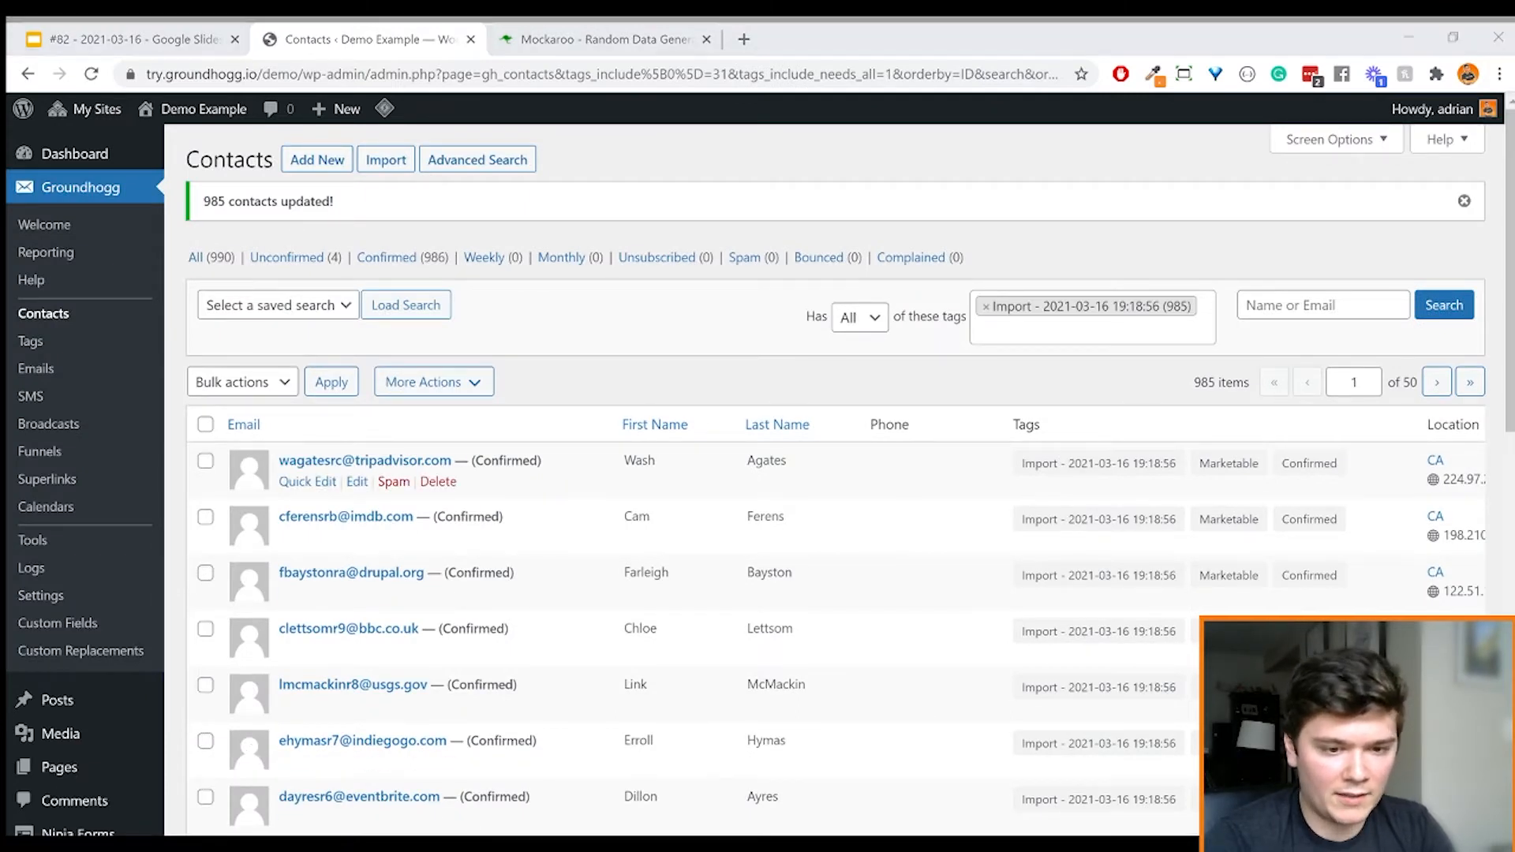
pyautogui.click(1026, 501)
pyautogui.hscroll(7, 1100, 541)
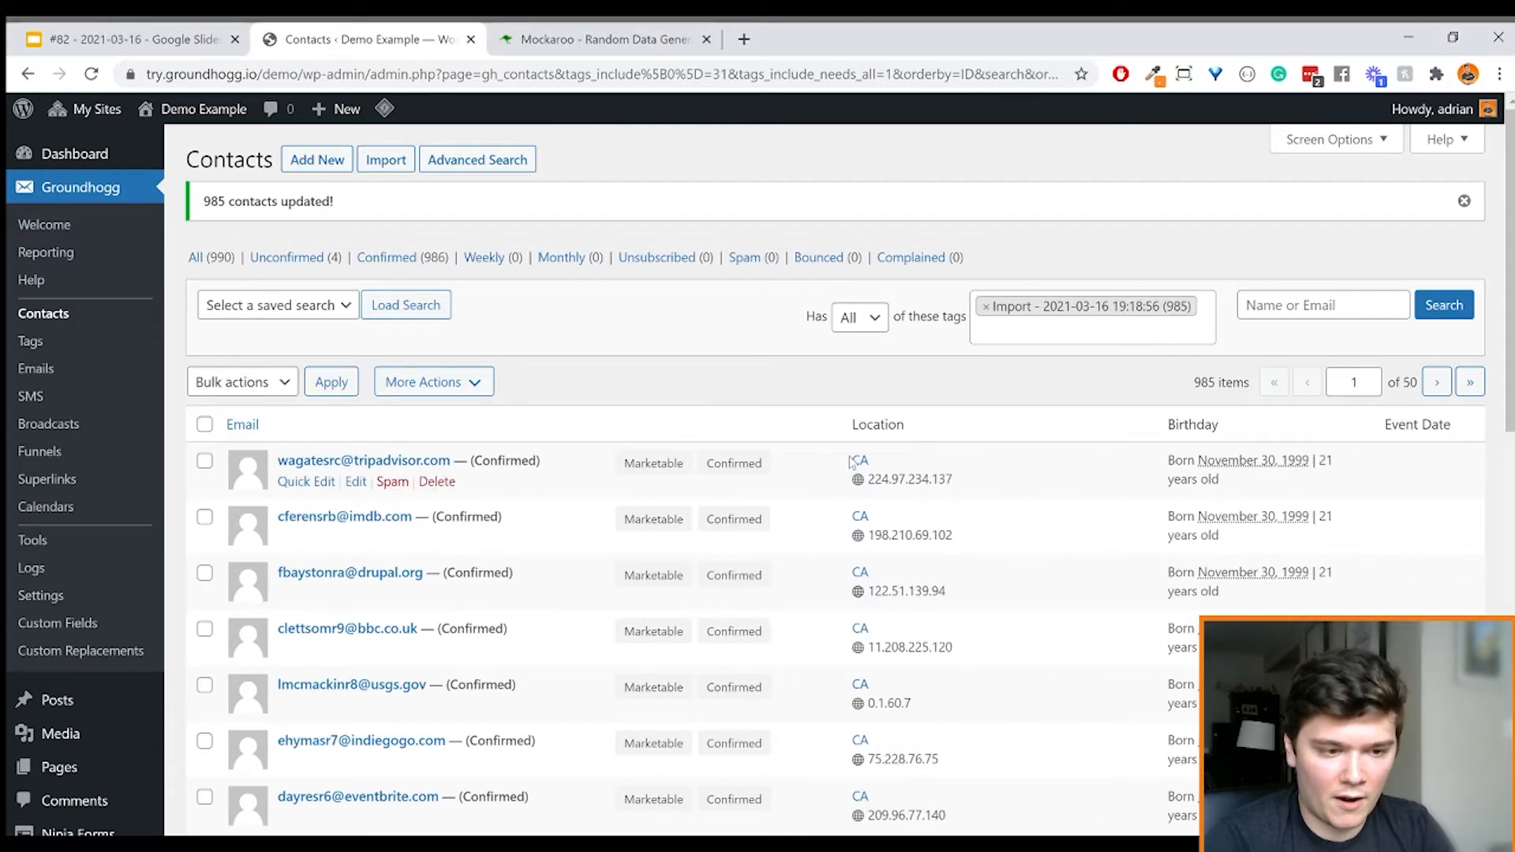
pyautogui.hscroll(1, 1003, 491)
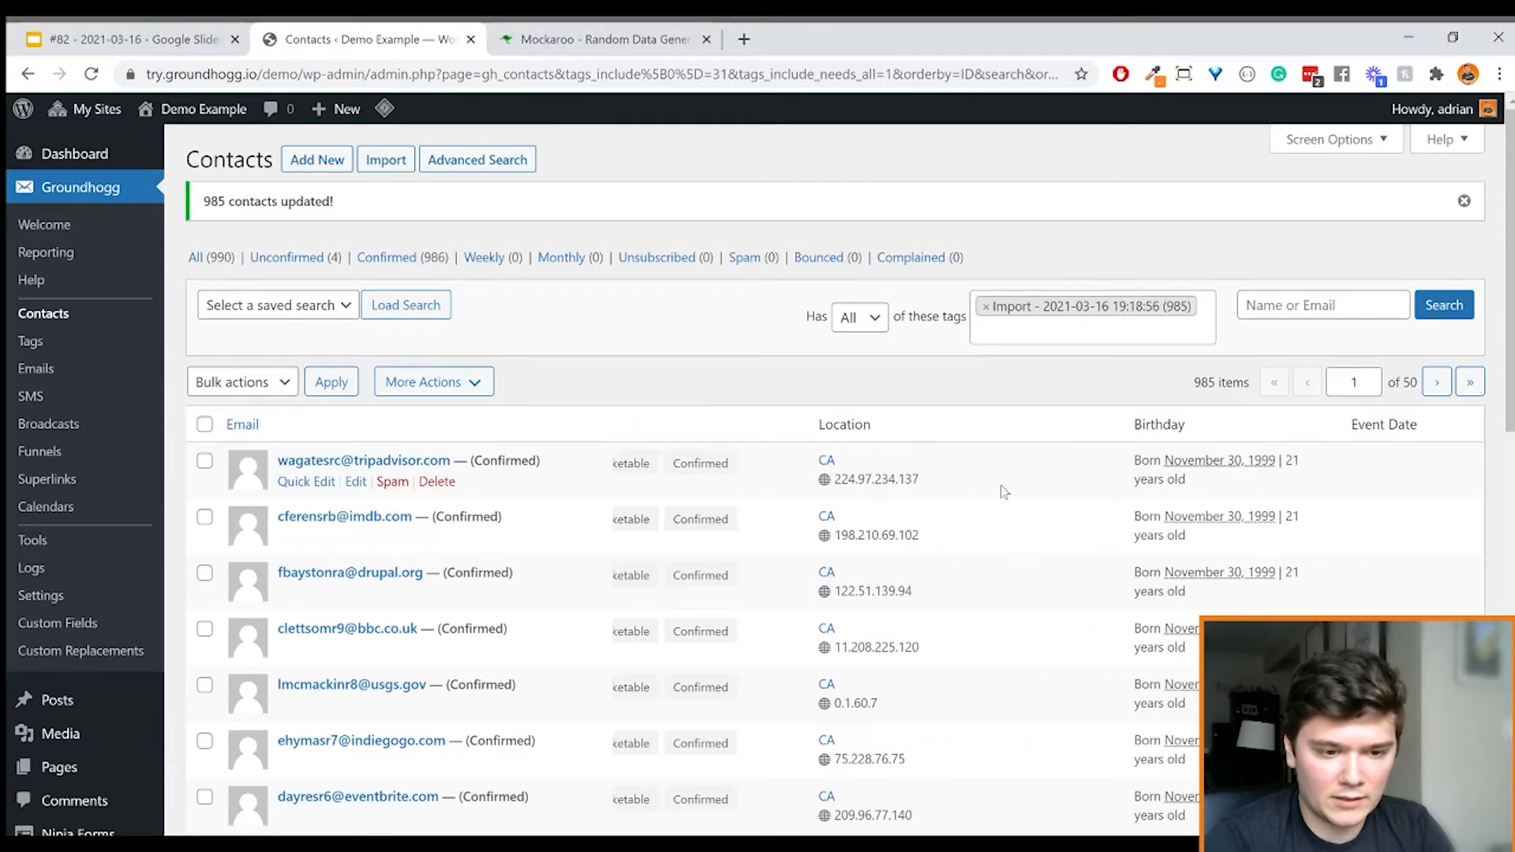
pyautogui.scroll(-6, 1002, 492)
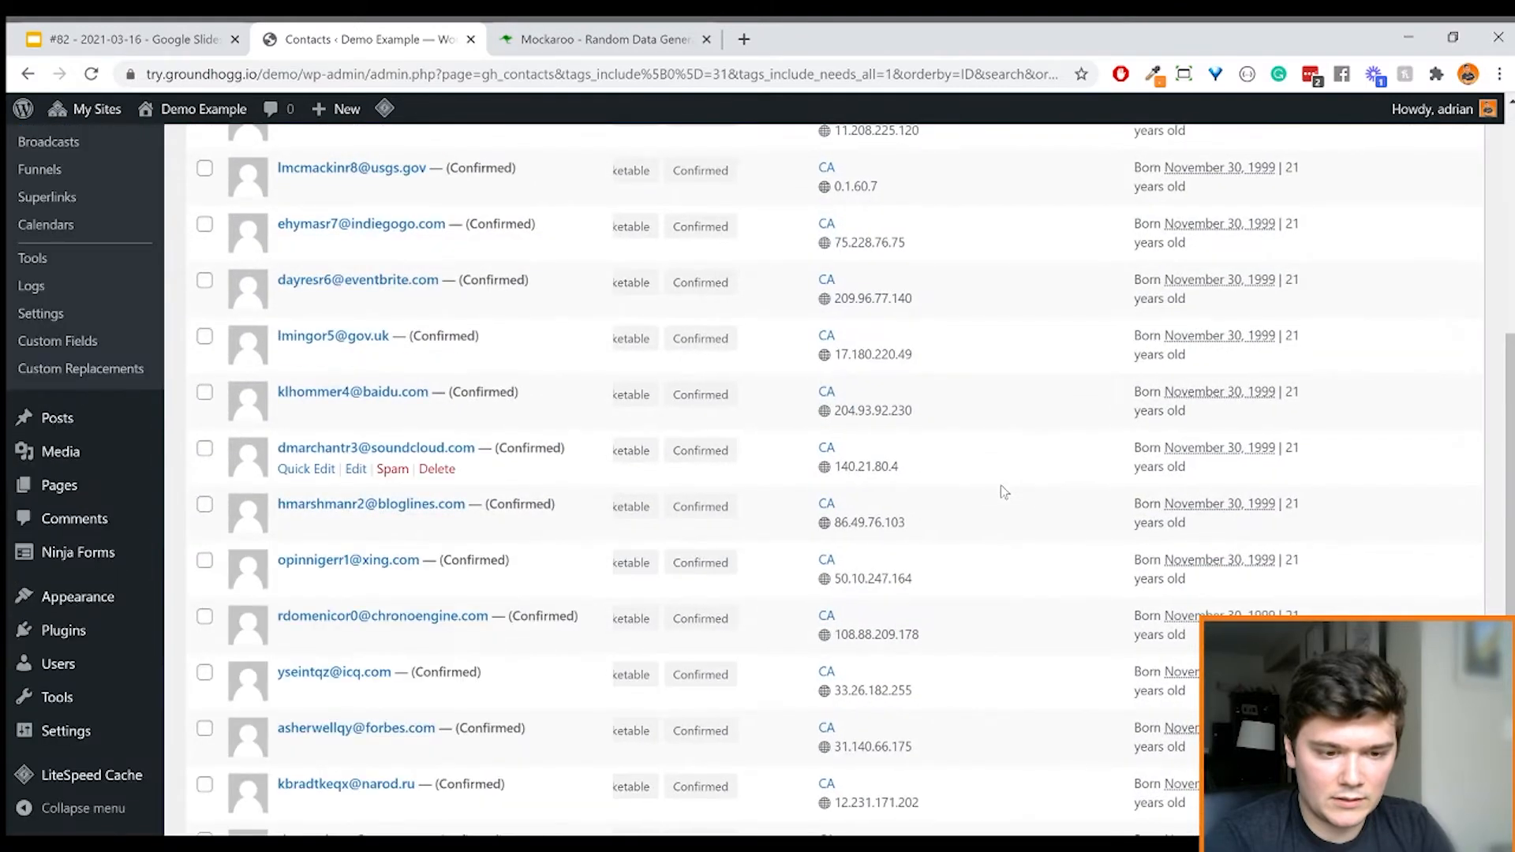
pyautogui.scroll(-5, 1002, 492)
pyautogui.scroll(12, 1003, 492)
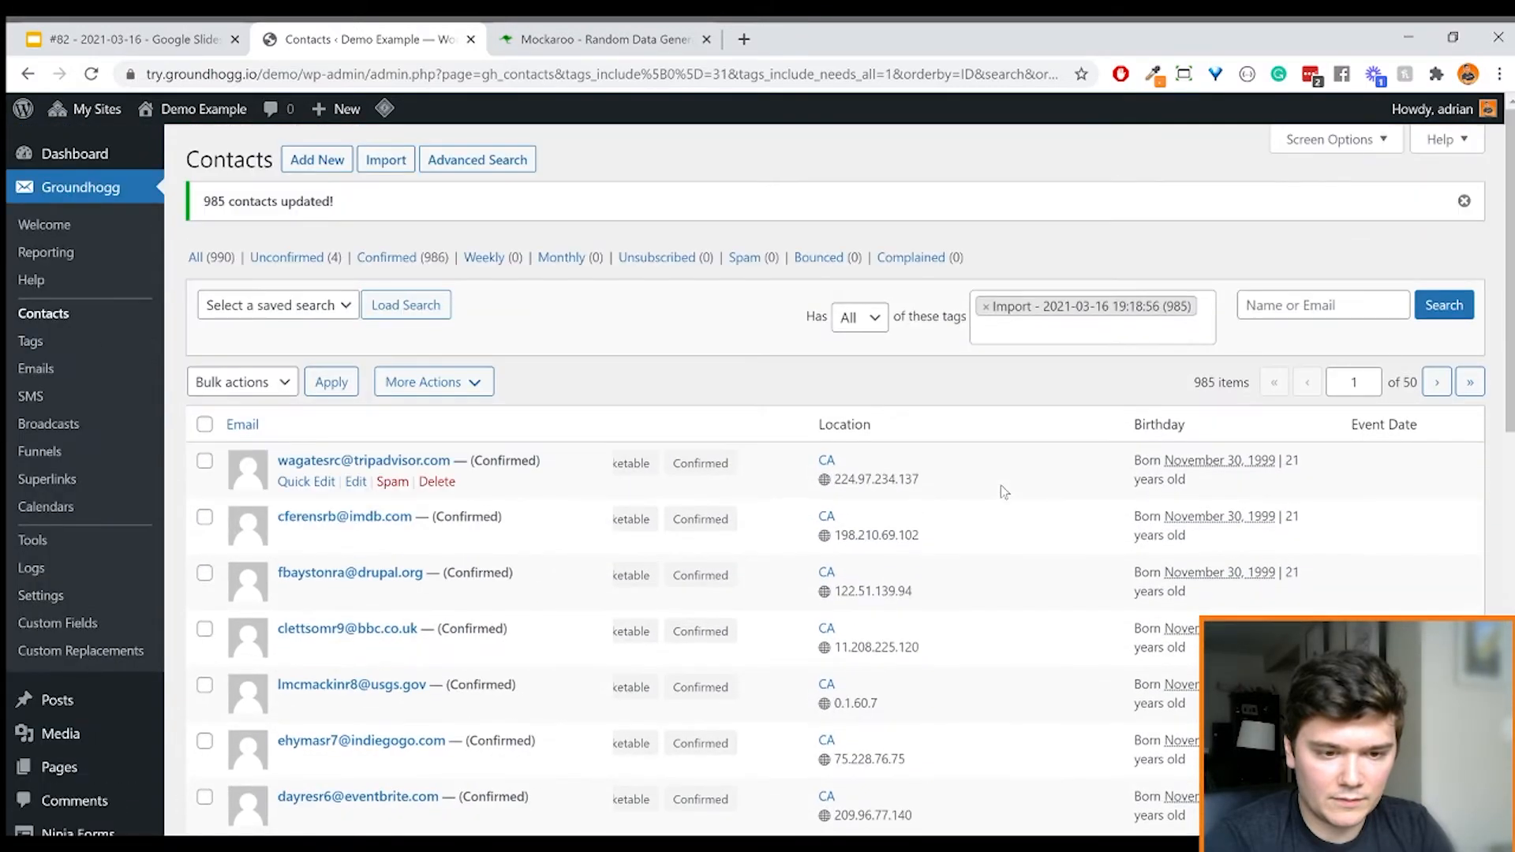
pyautogui.hscroll(-15, 1001, 487)
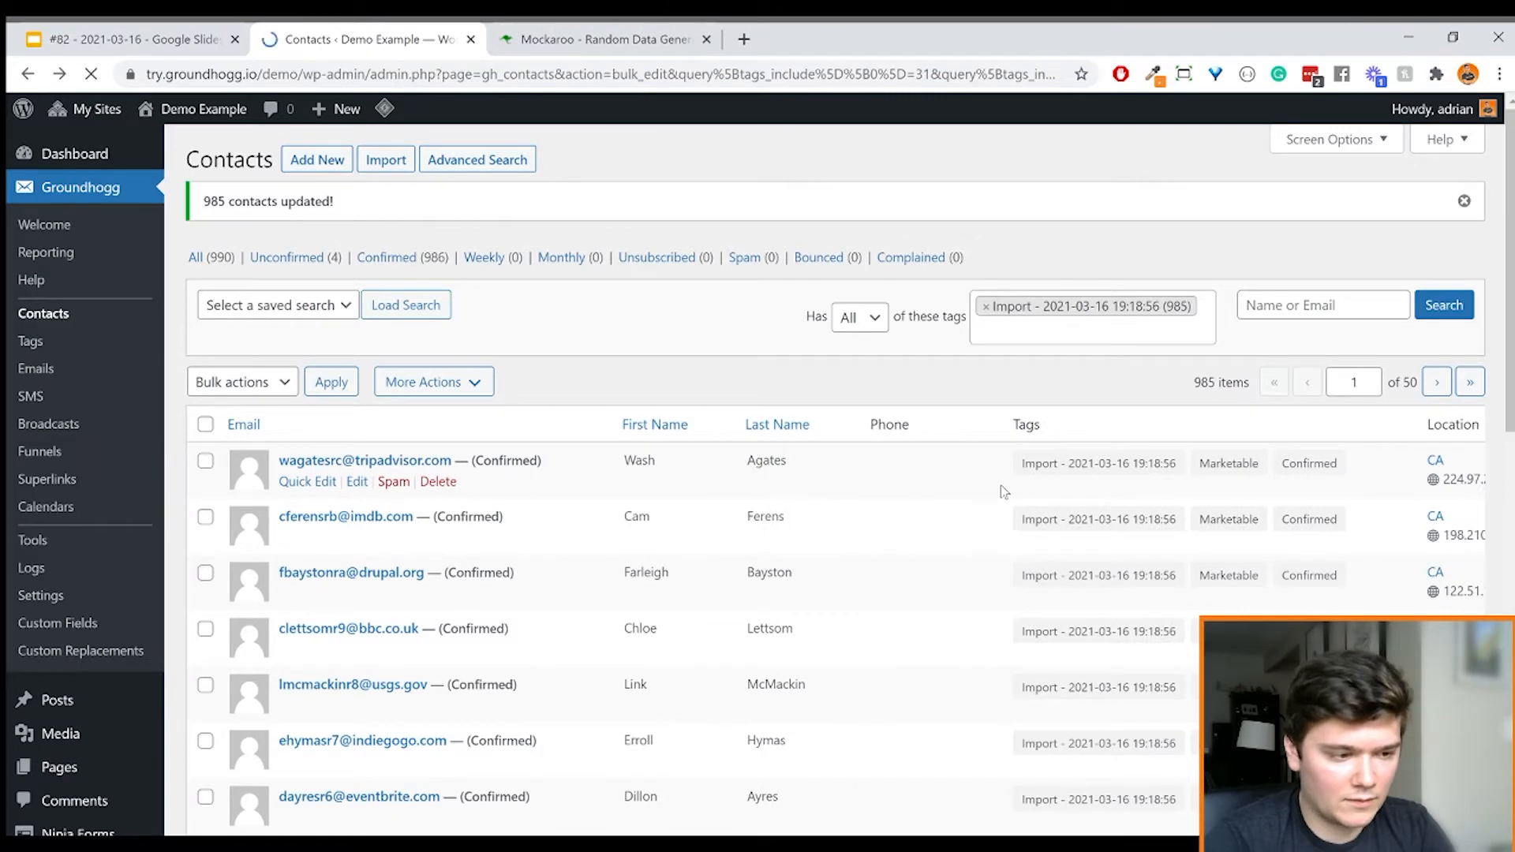
pyautogui.hscroll(5, 1000, 485)
pyautogui.scroll(-2, 1001, 485)
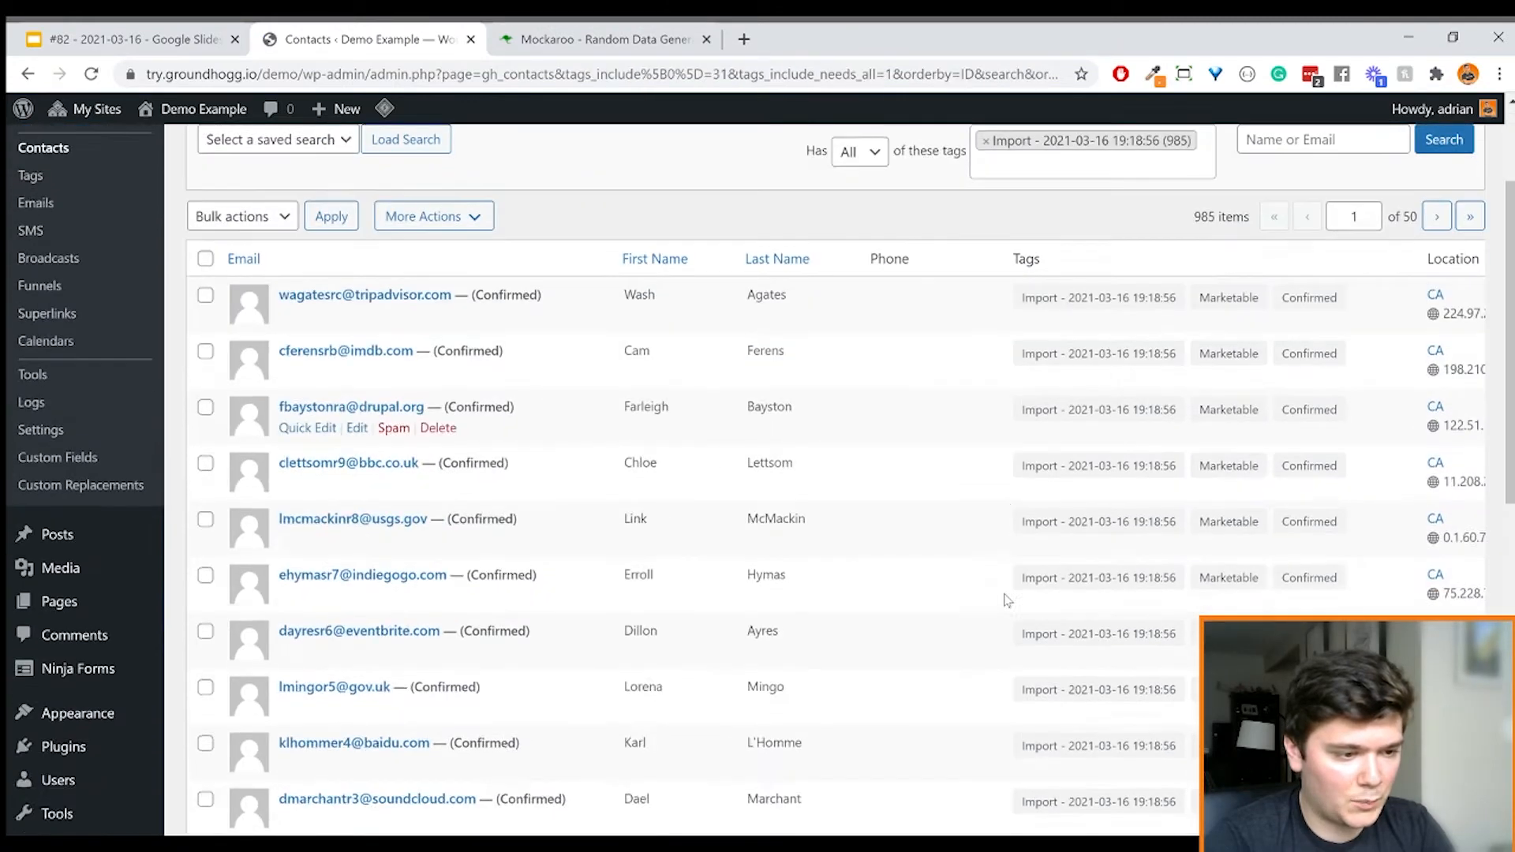
pyautogui.scroll(2, 1007, 600)
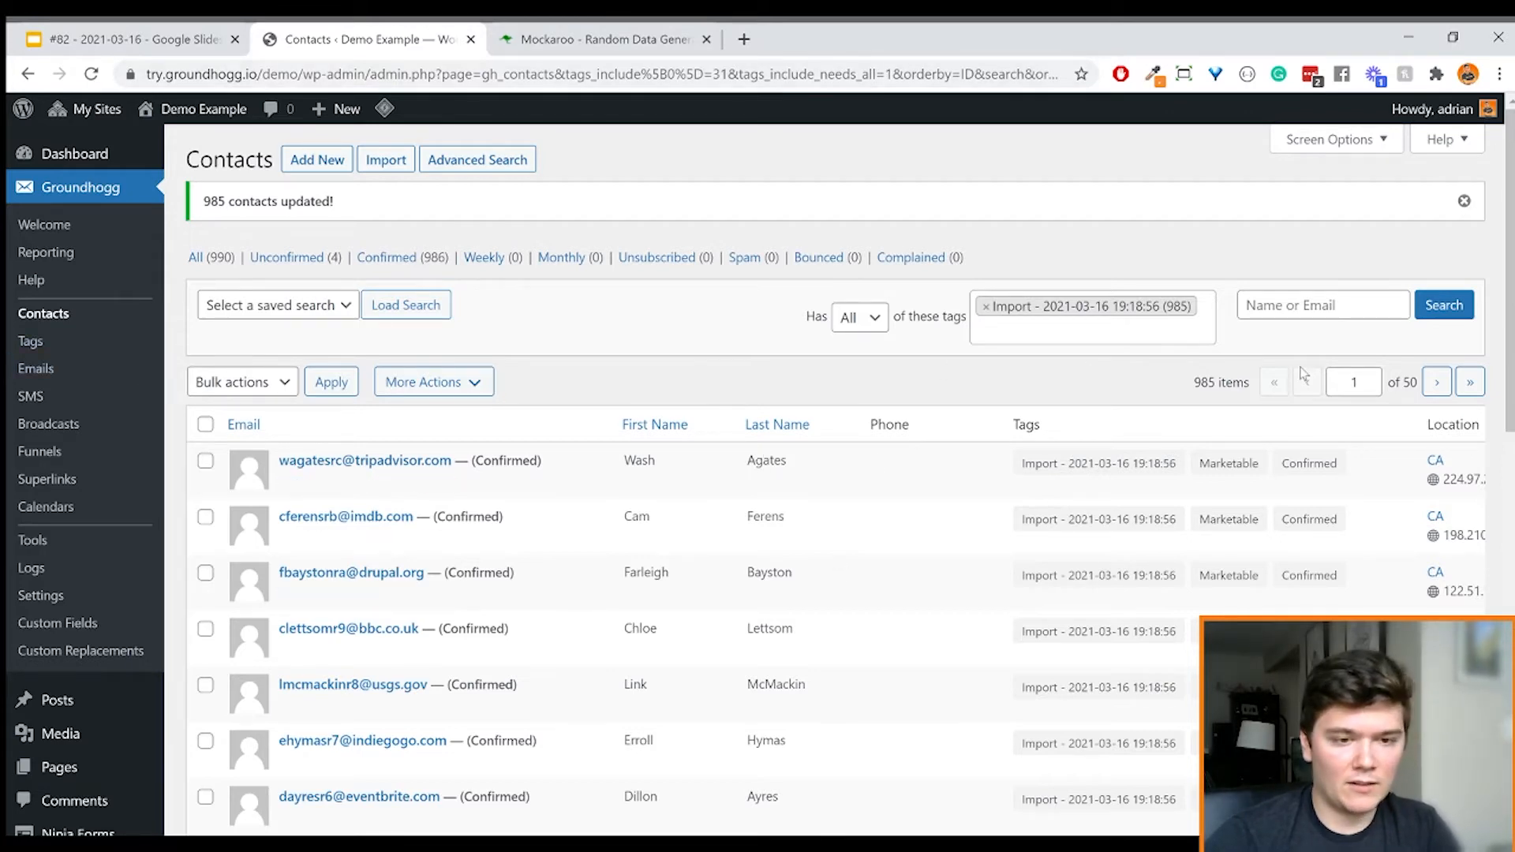
# Search the imported contacts for "tripadvisor" and open the bulk edit form for all matching contacts
pyautogui.click(1318, 306)
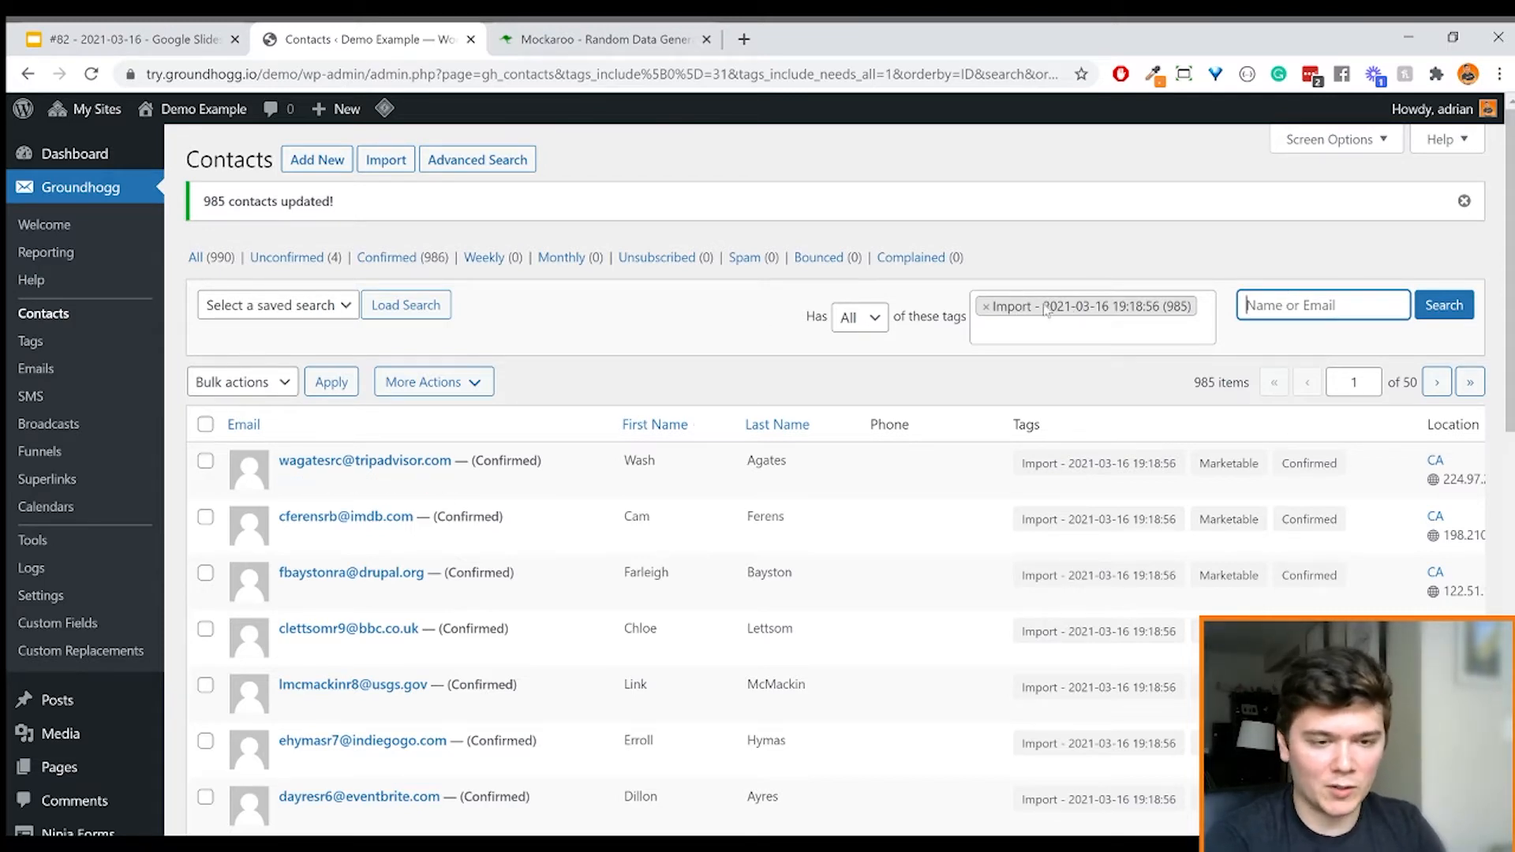
pyautogui.write('tripadvisor')
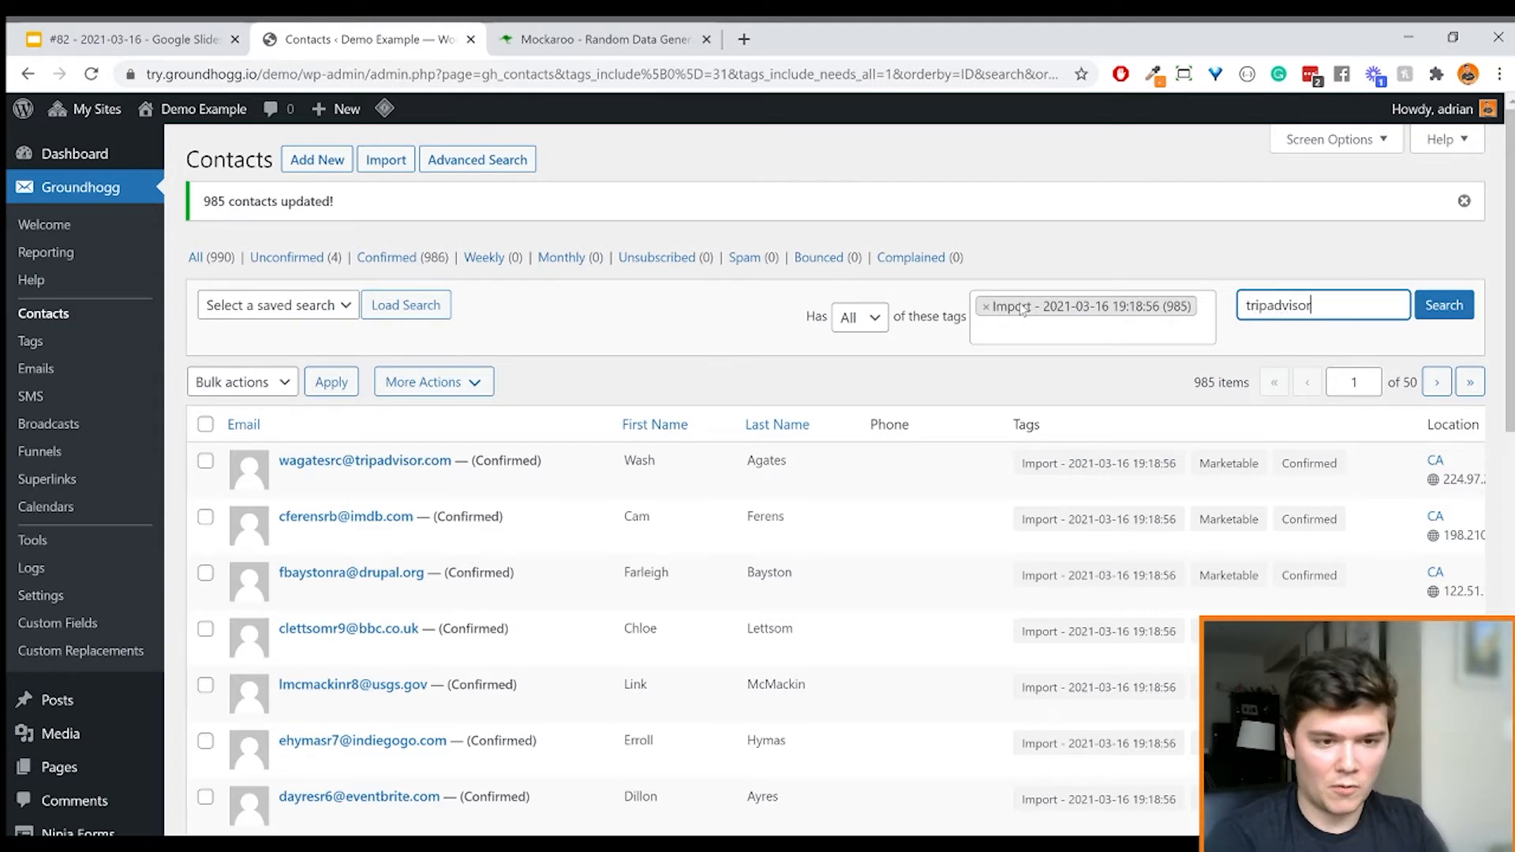
pyautogui.press('Return')
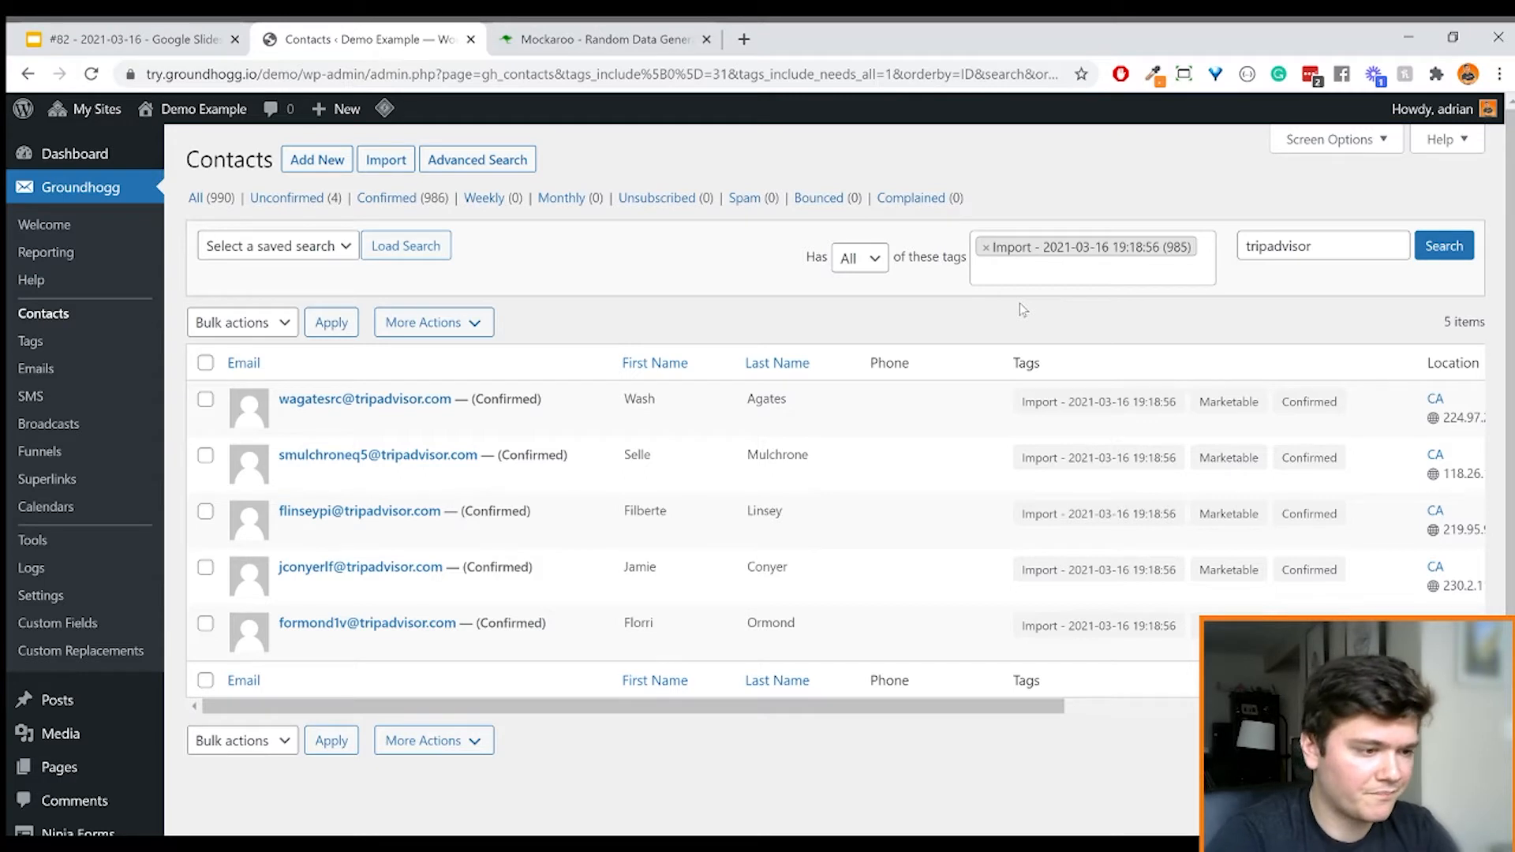
pyautogui.click(456, 323)
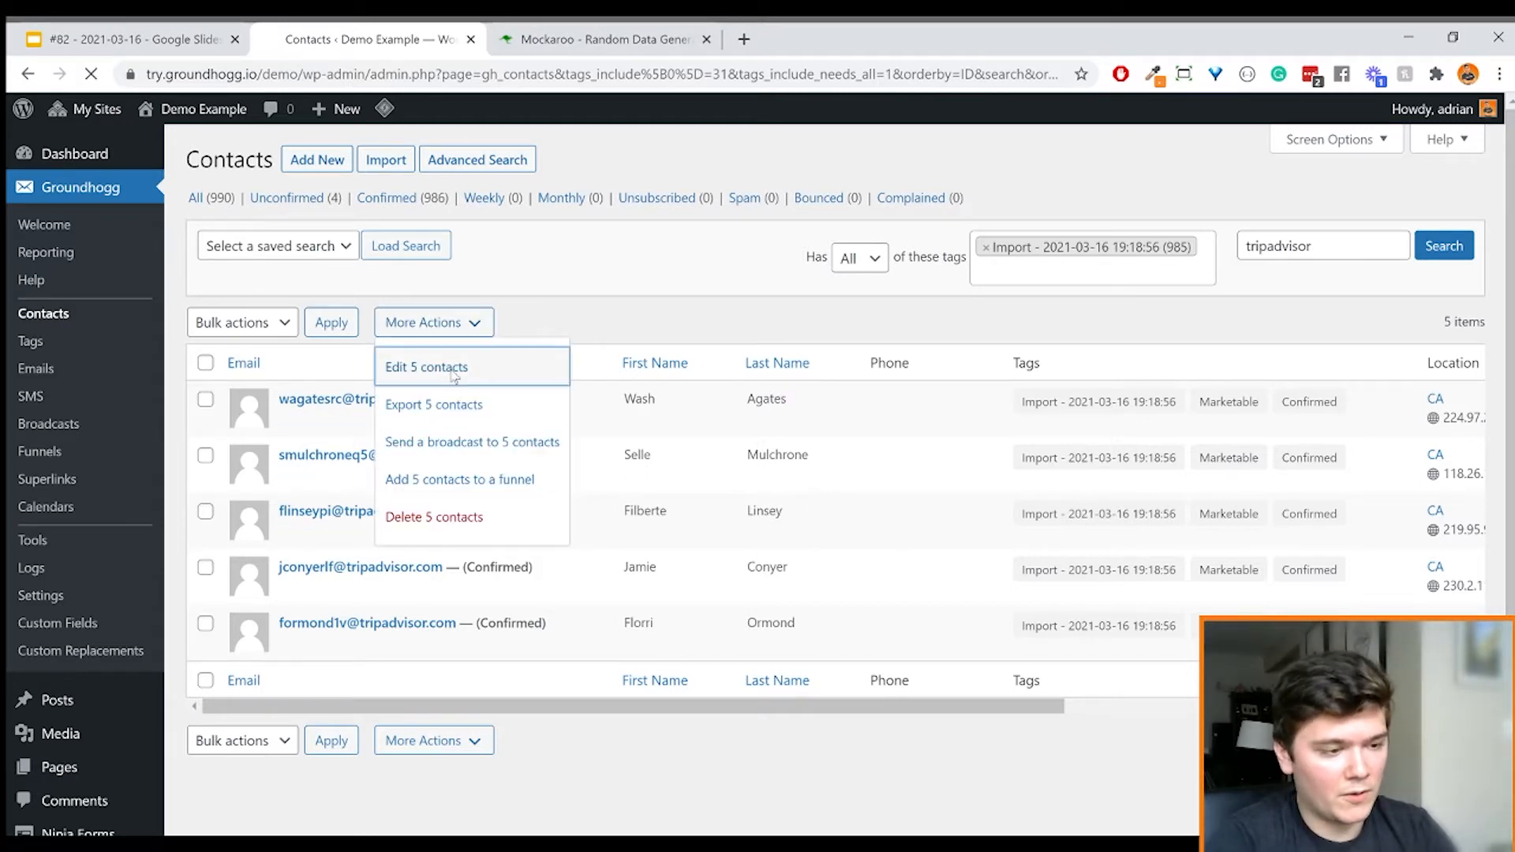
pyautogui.click(454, 371)
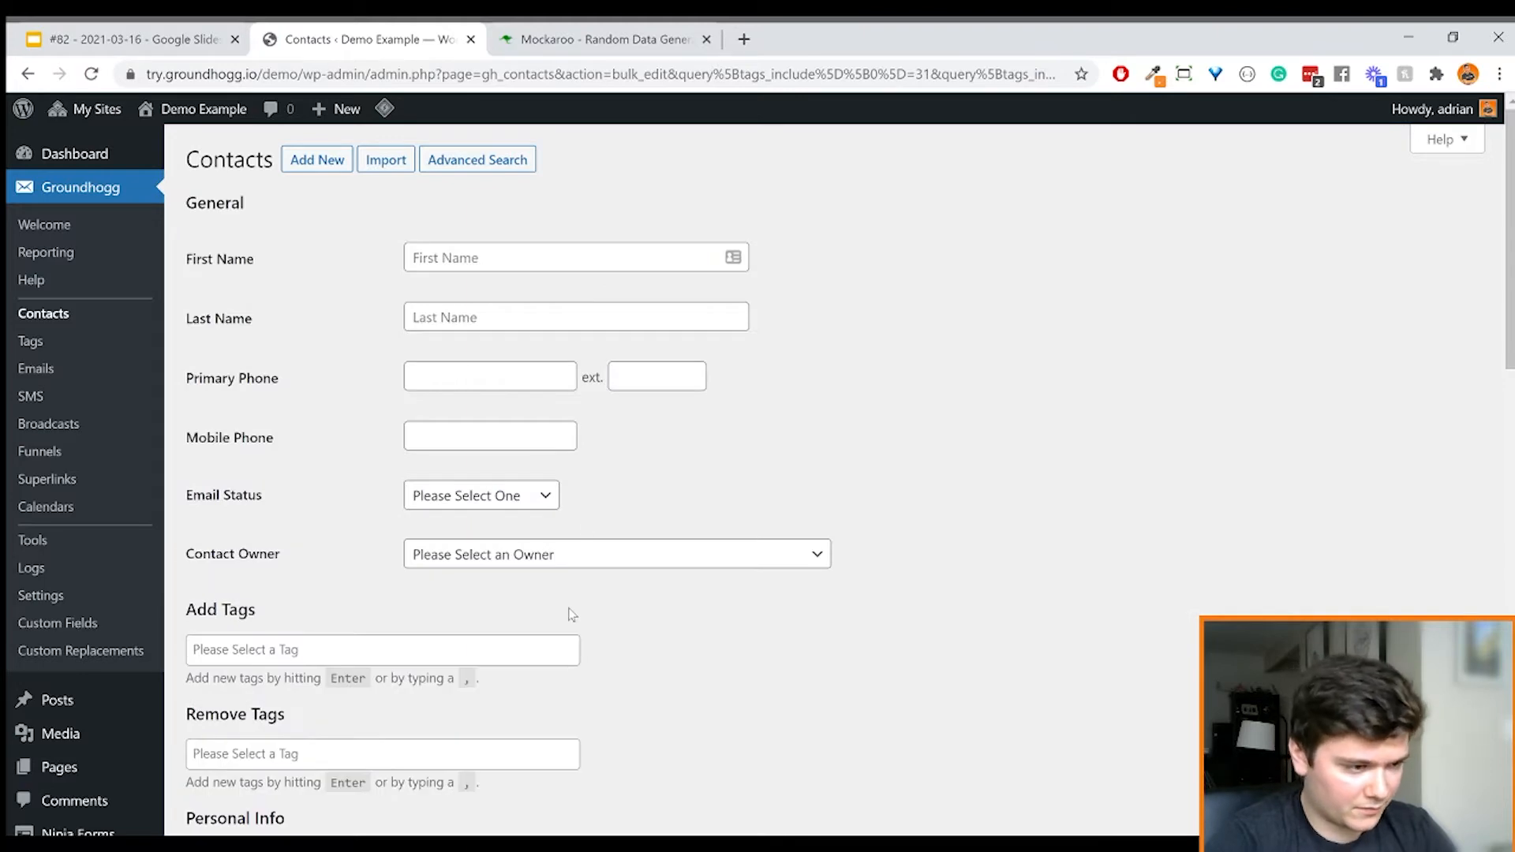
# Enter "Tripadvisor" as a new tag to add to the bulk-edited contacts
pyautogui.scroll(-2, 570, 612)
pyautogui.scroll(-4, 569, 613)
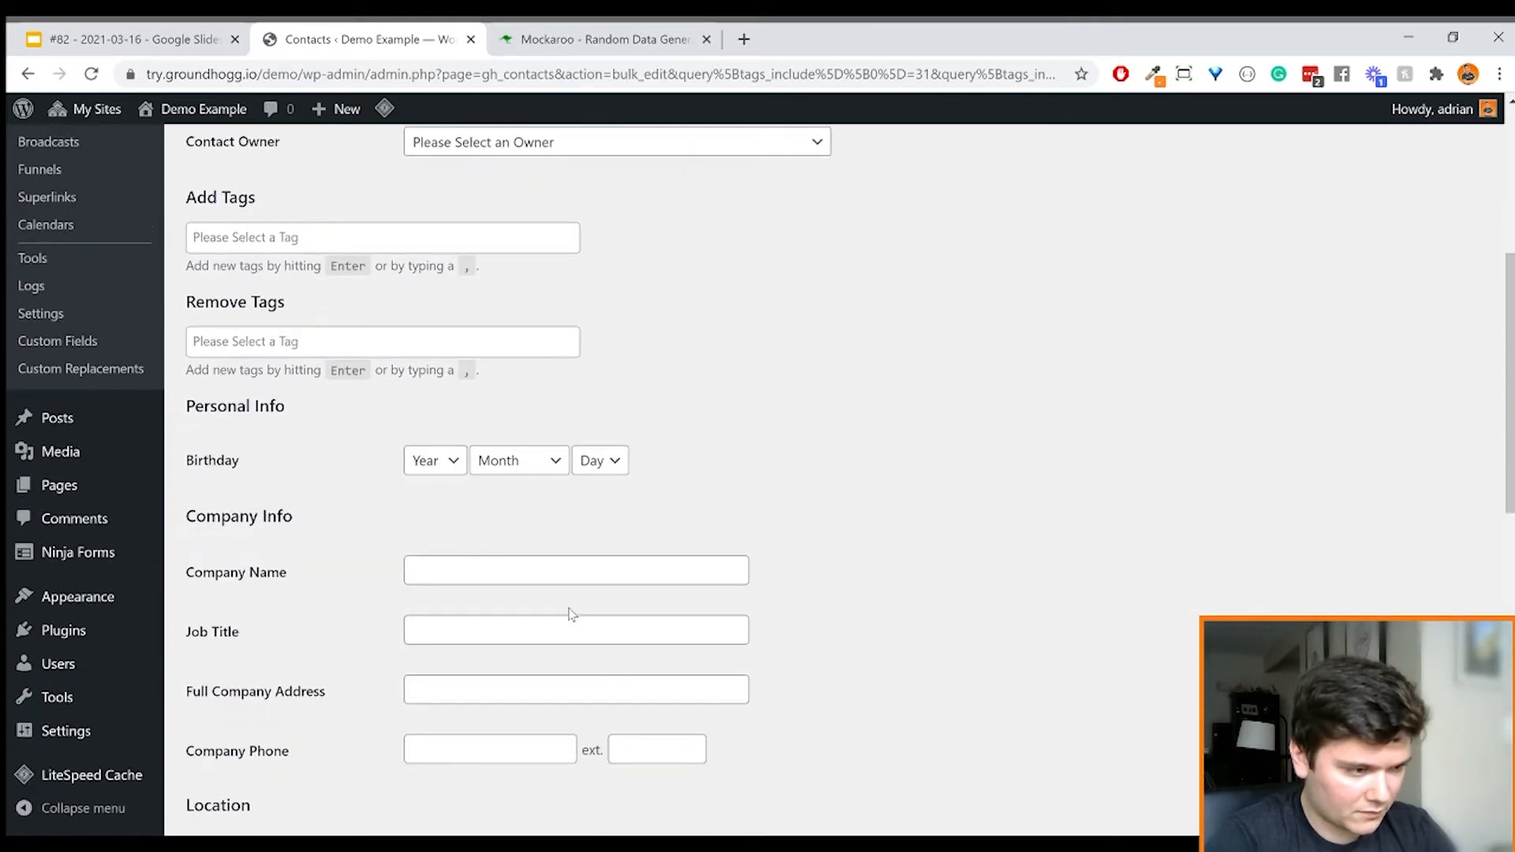
pyautogui.scroll(2, 552, 600)
pyautogui.click(405, 432)
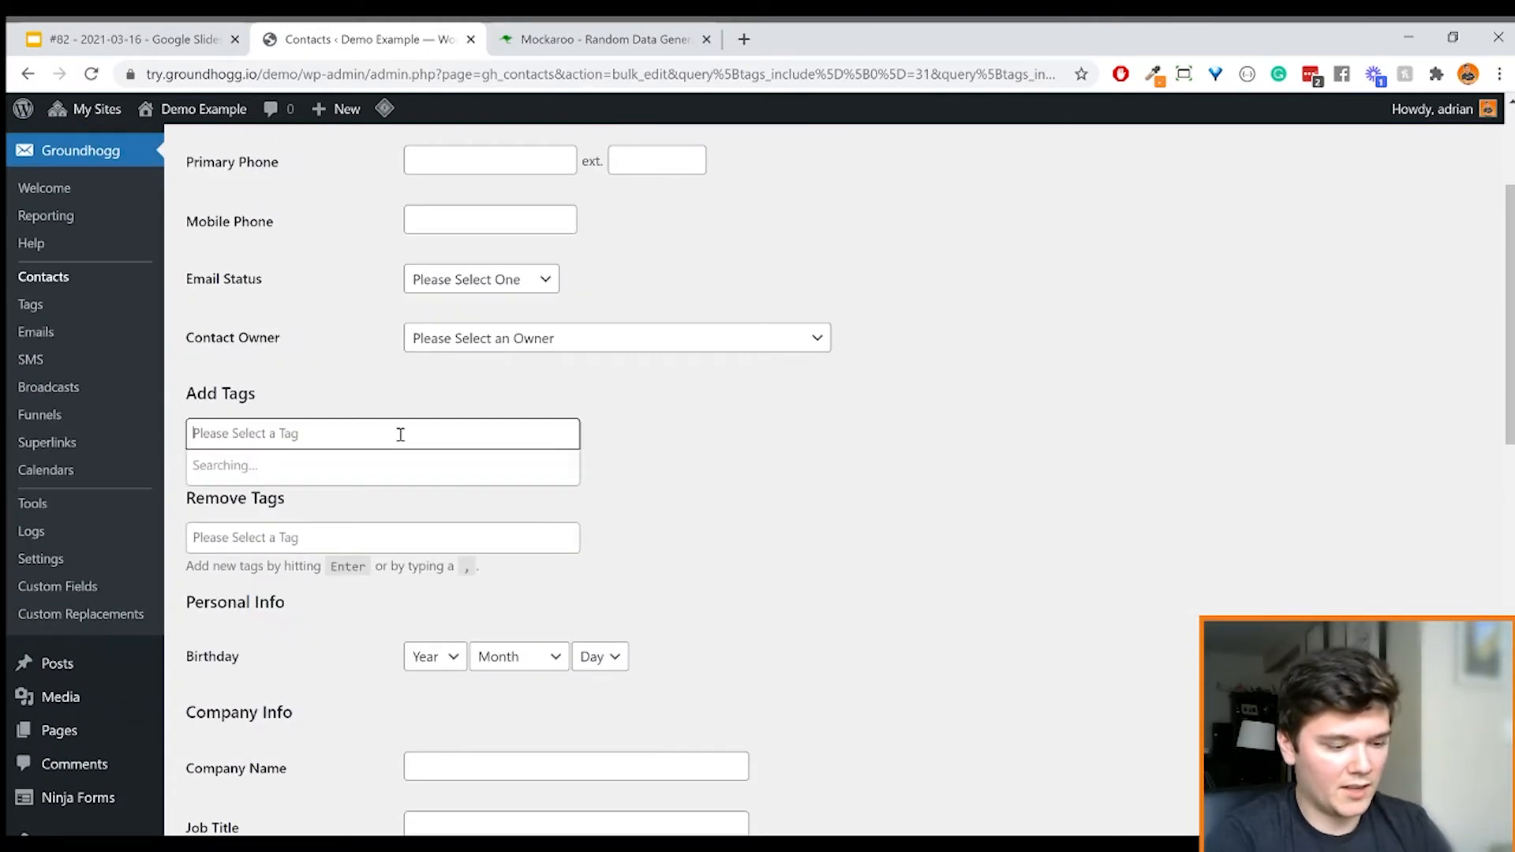
pyautogui.write('Tripadvisor')
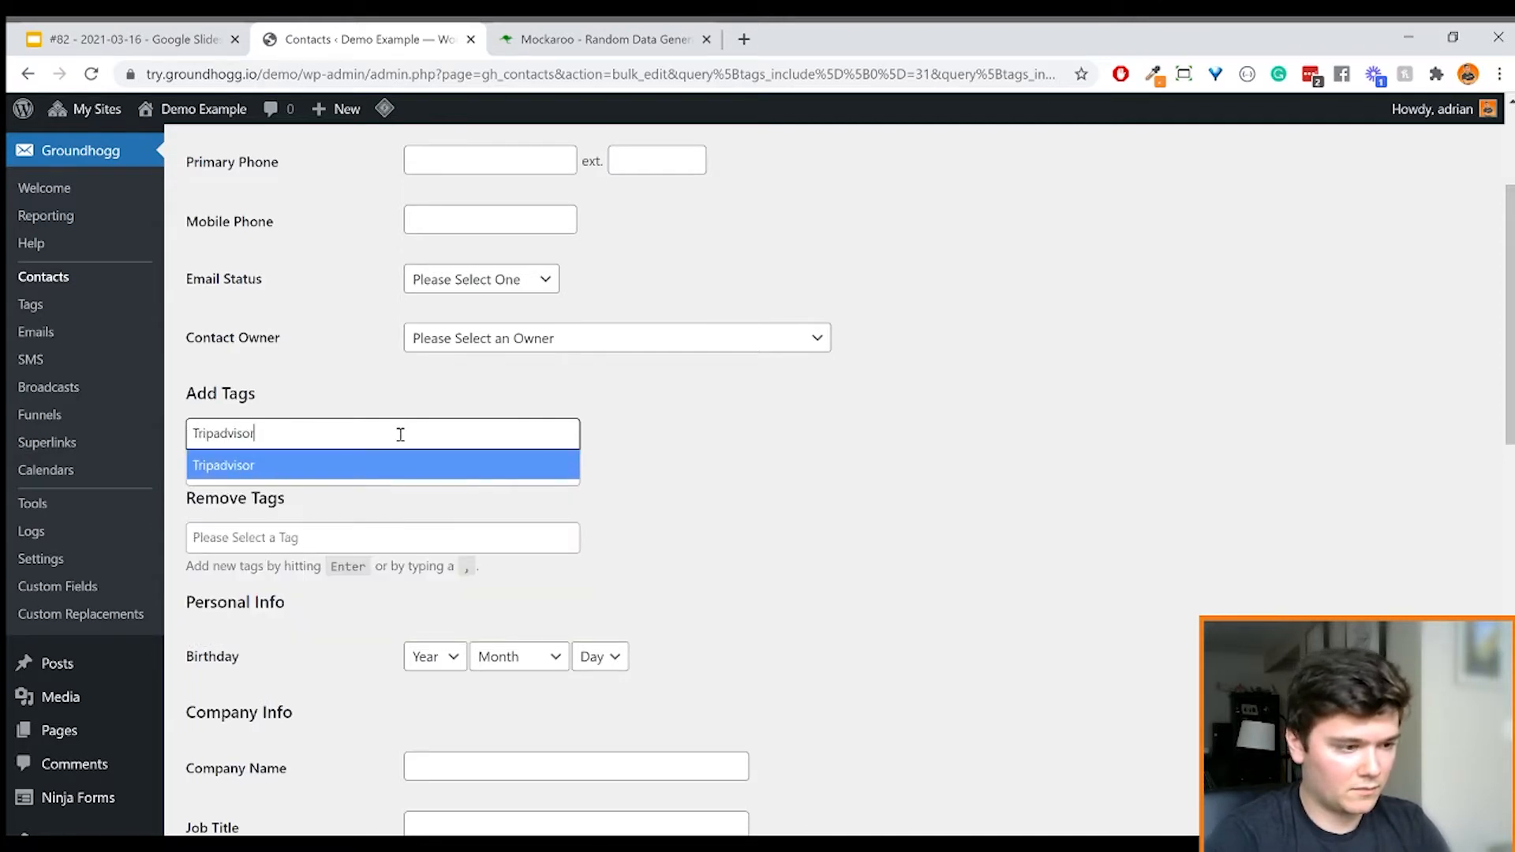
pyautogui.press('Return')
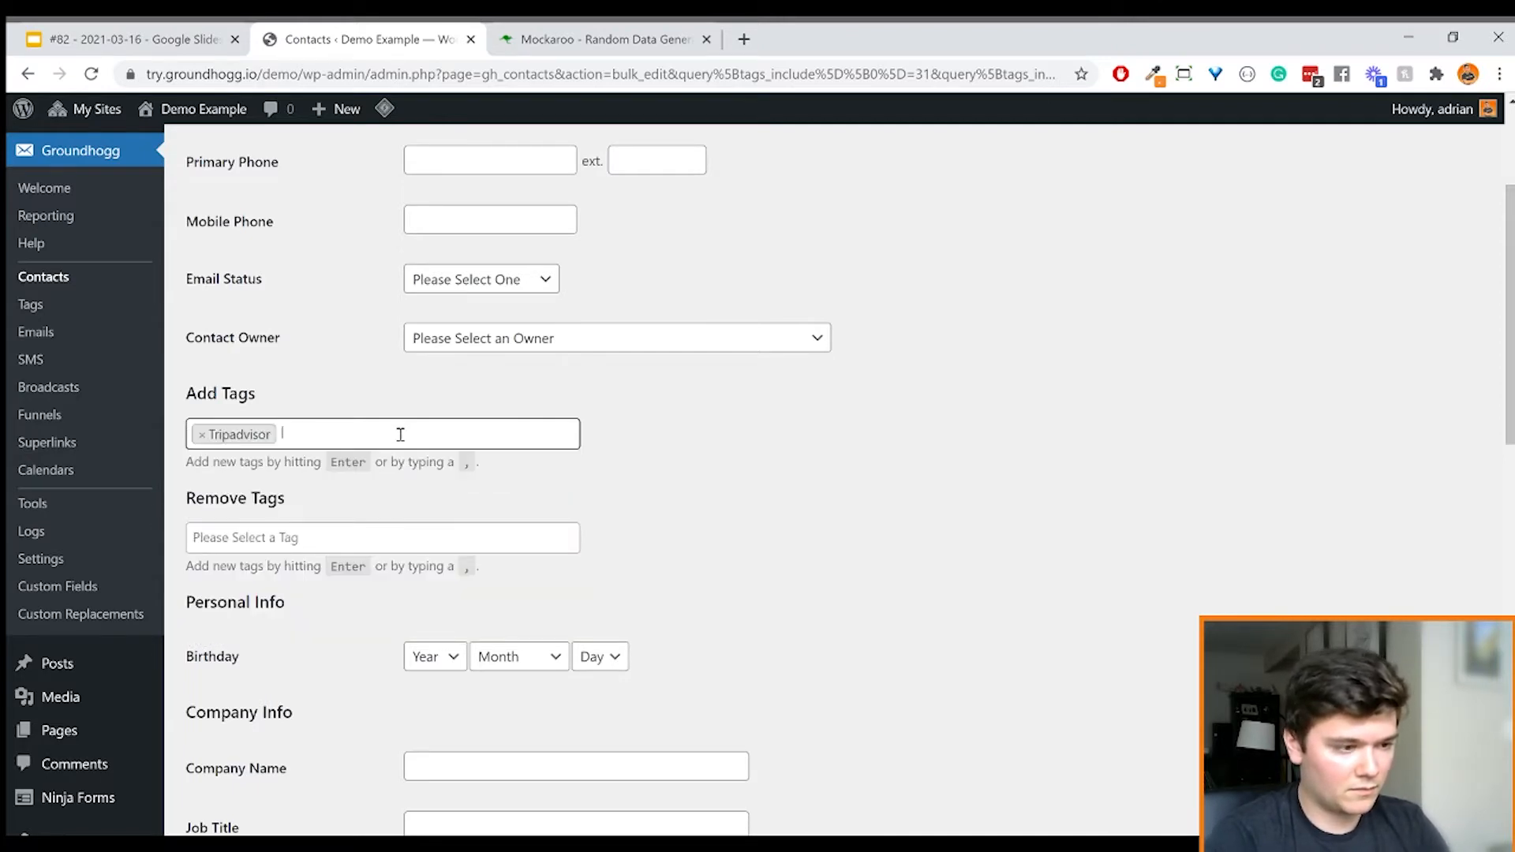
# Check the bulk edit form and apply the new tag to the filtered tripadvisor contacts
pyautogui.scroll(1, 442, 616)
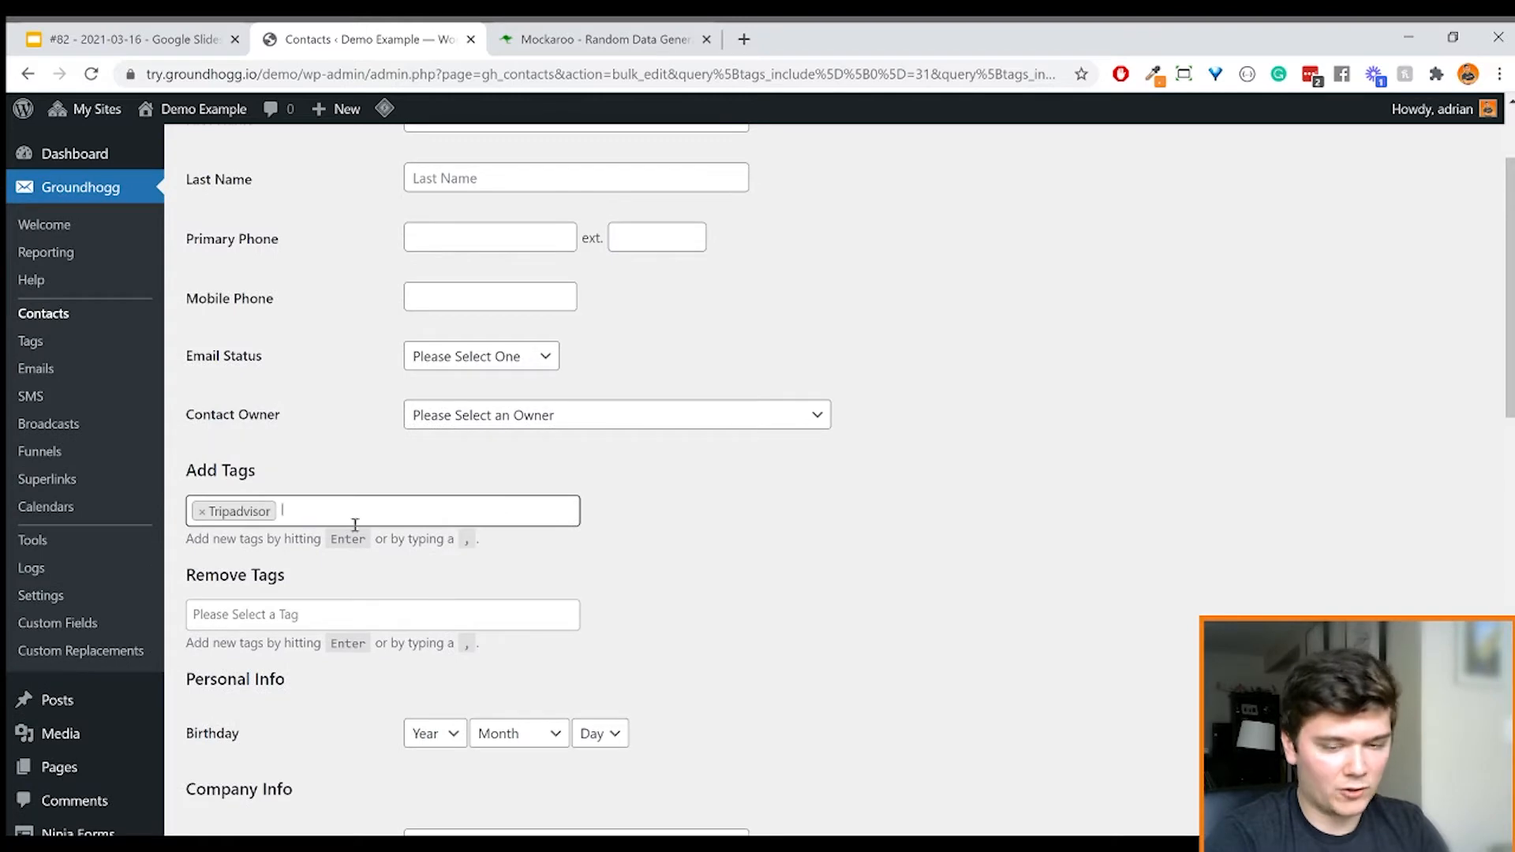
pyautogui.scroll(-2, 398, 512)
pyautogui.scroll(4, 399, 513)
pyautogui.scroll(-1, 401, 517)
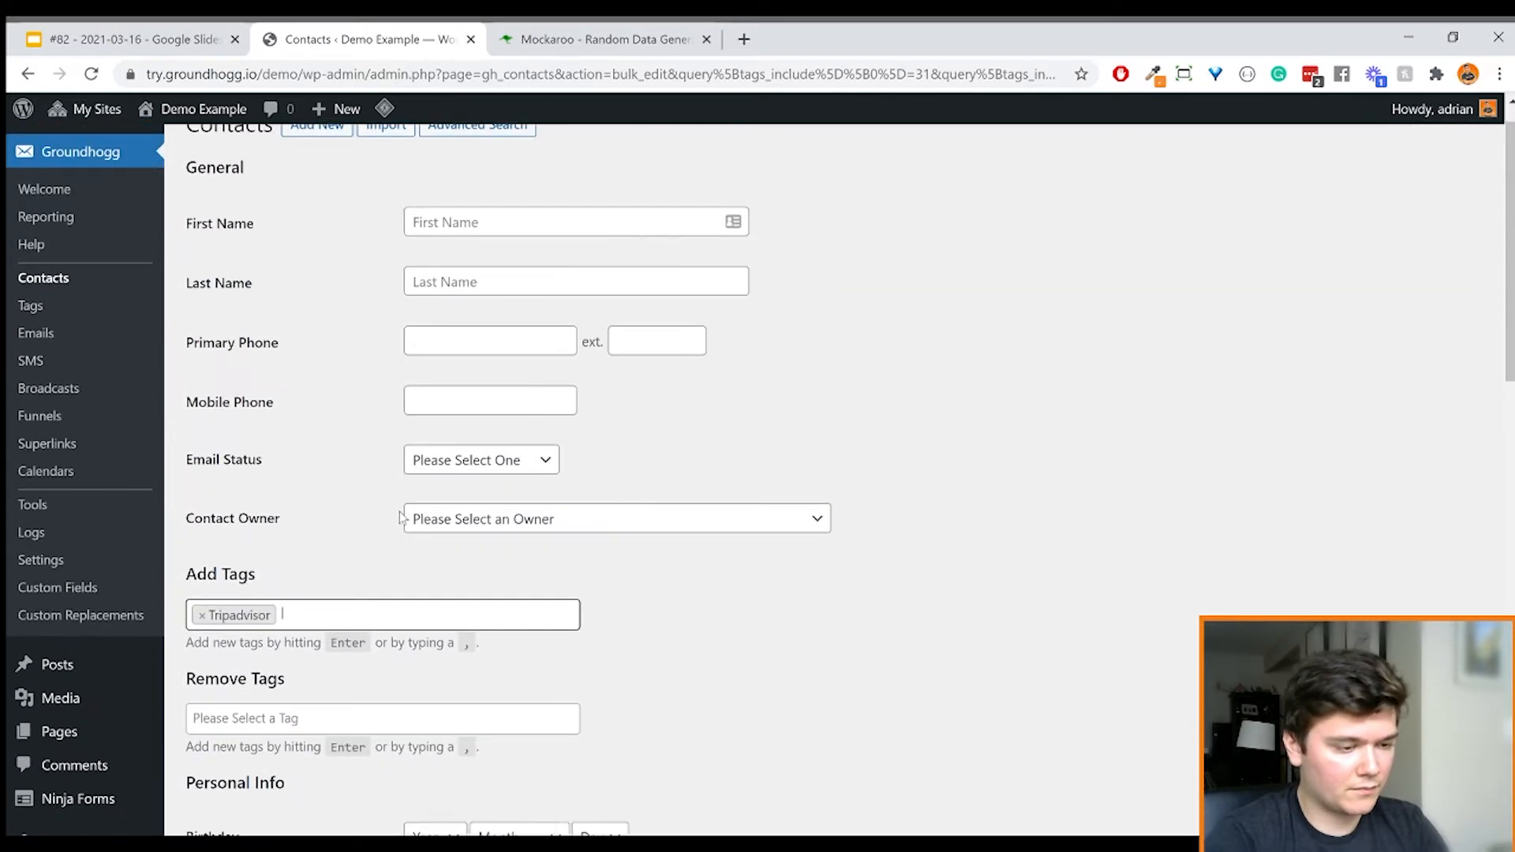
pyautogui.scroll(-1, 400, 517)
pyautogui.scroll(-15, 399, 518)
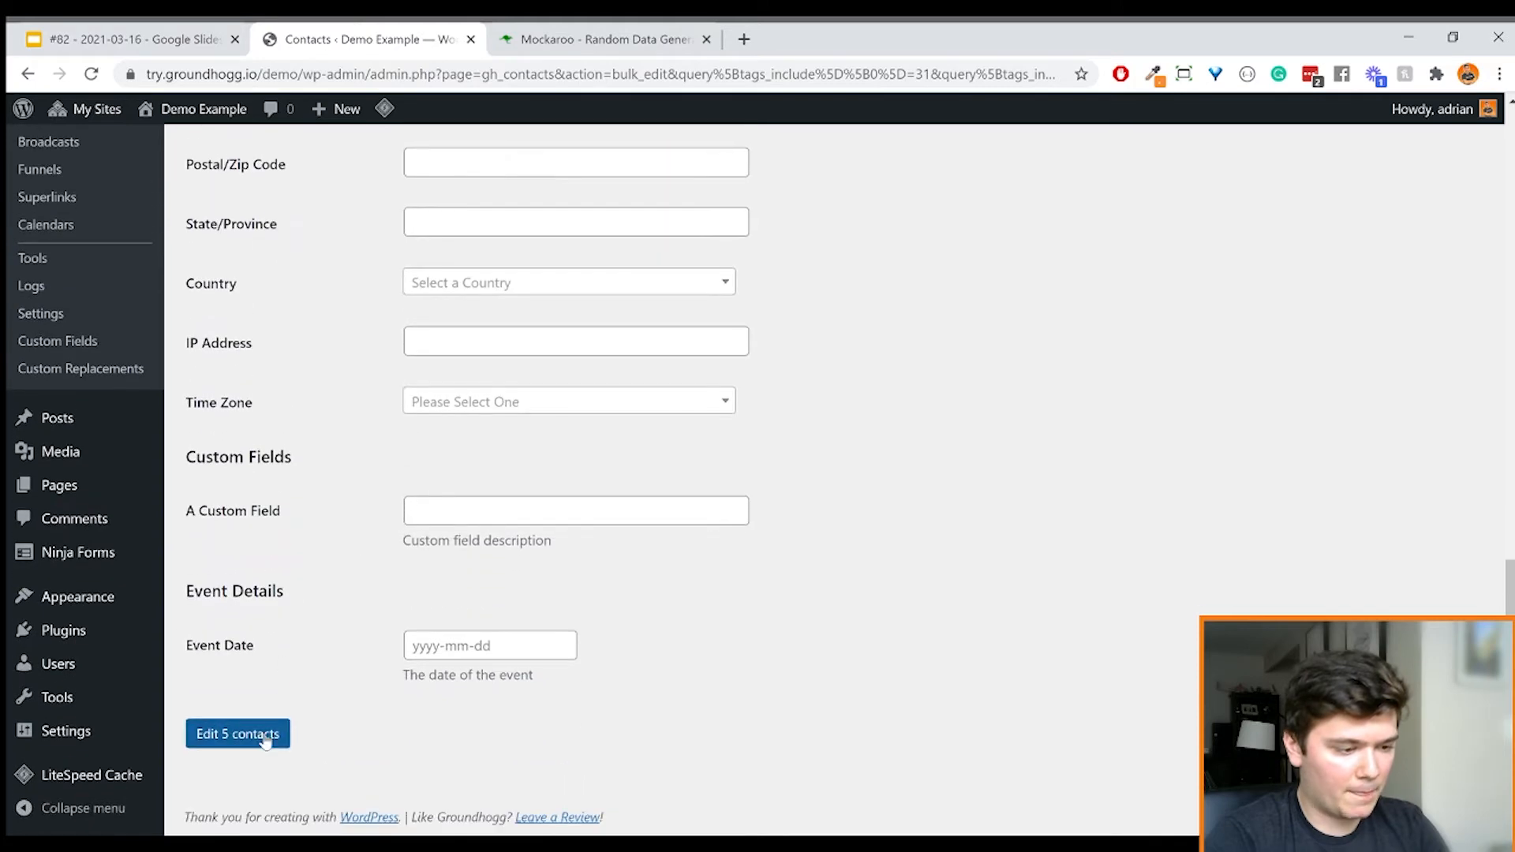
pyautogui.click(264, 736)
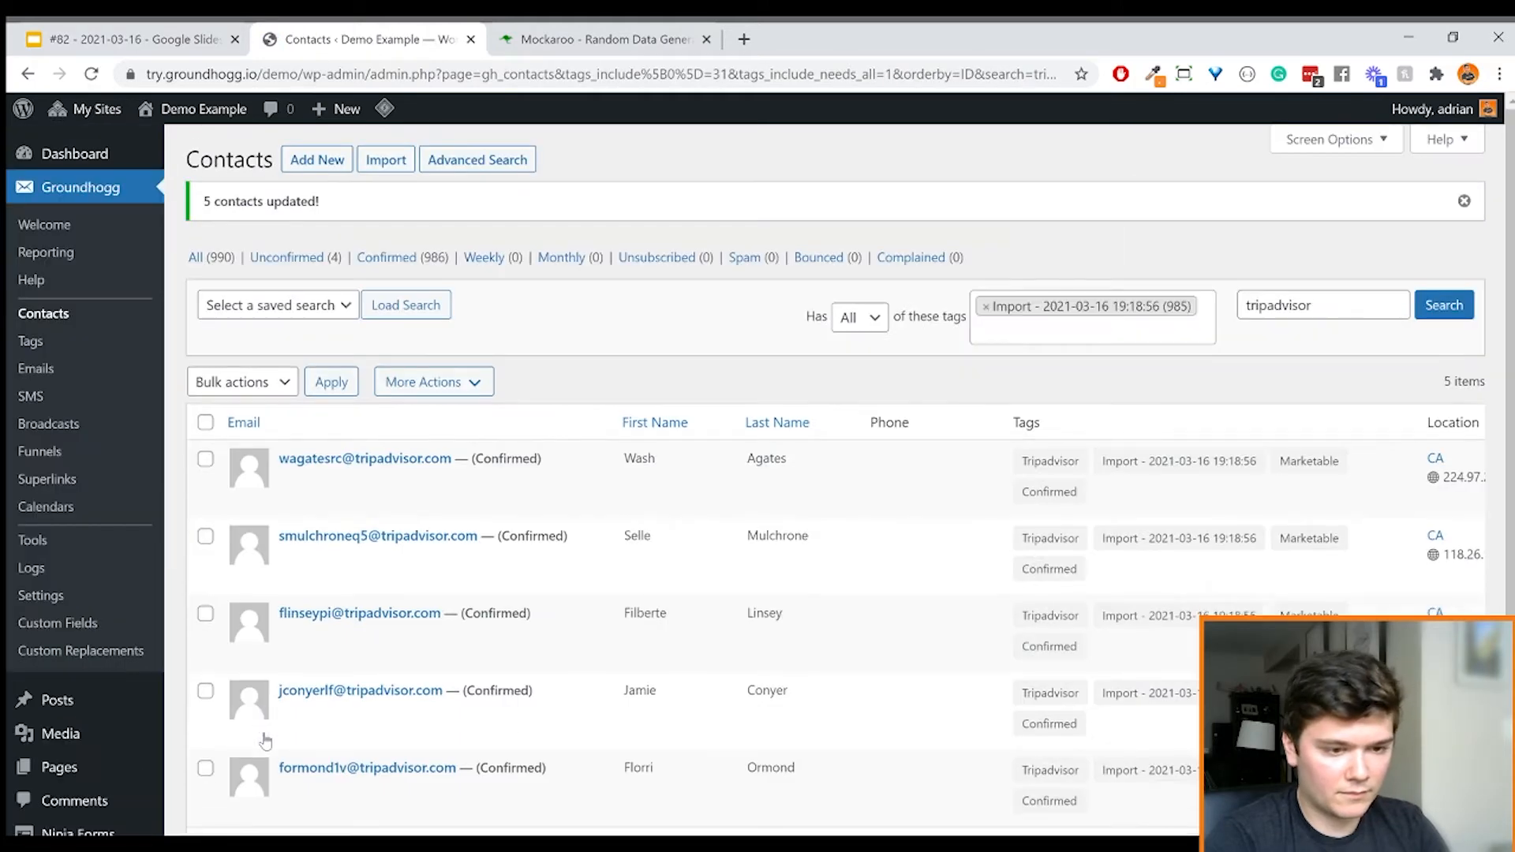
# Review the tags of the updated tripadvisor contacts, view the first contact's record and return to the list
pyautogui.scroll(-3, 1030, 691)
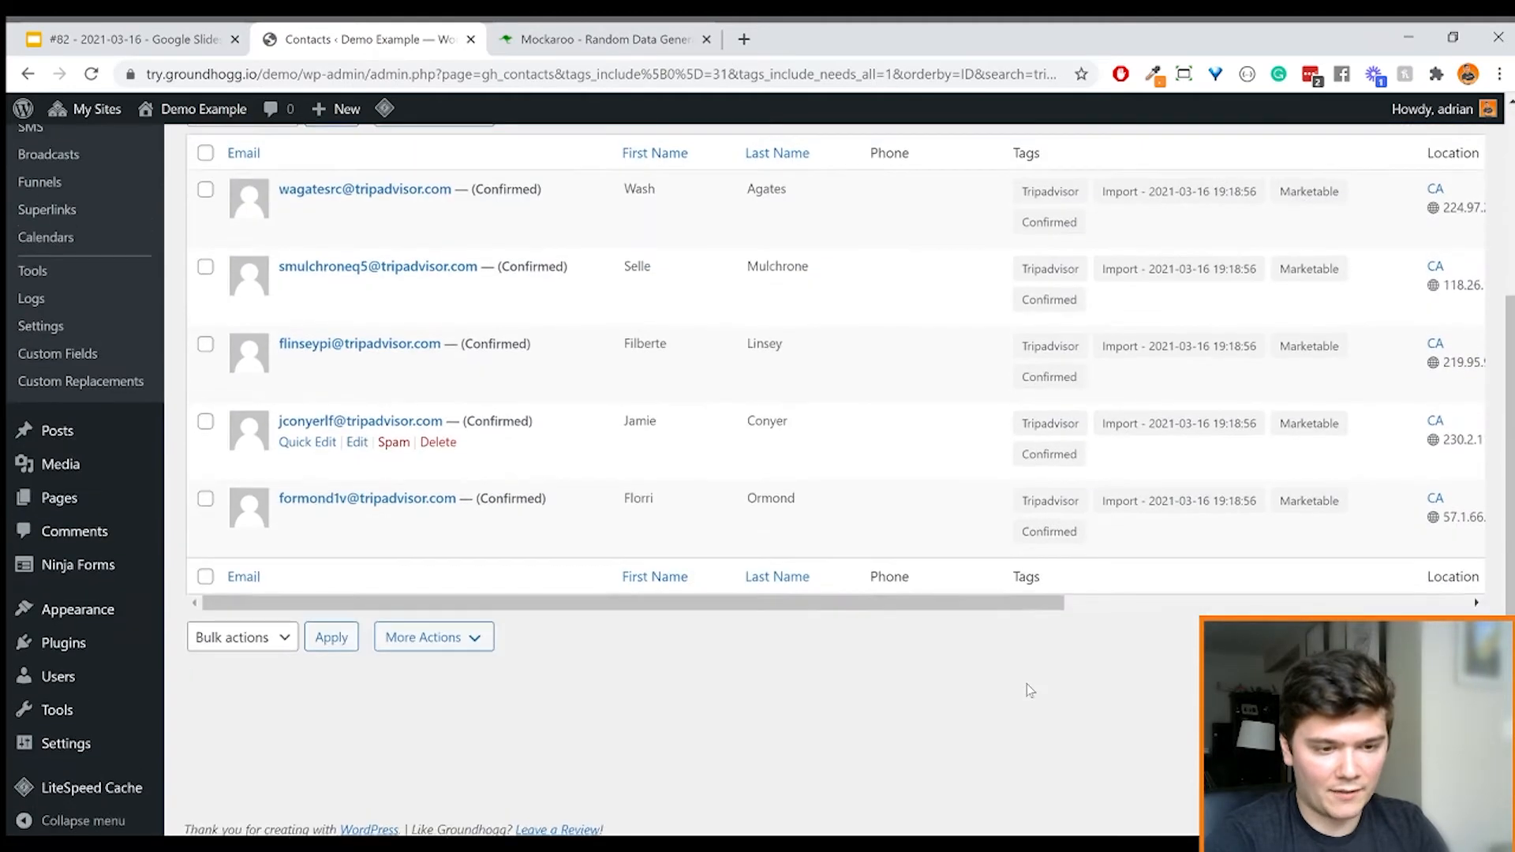
pyautogui.scroll(3, 1030, 691)
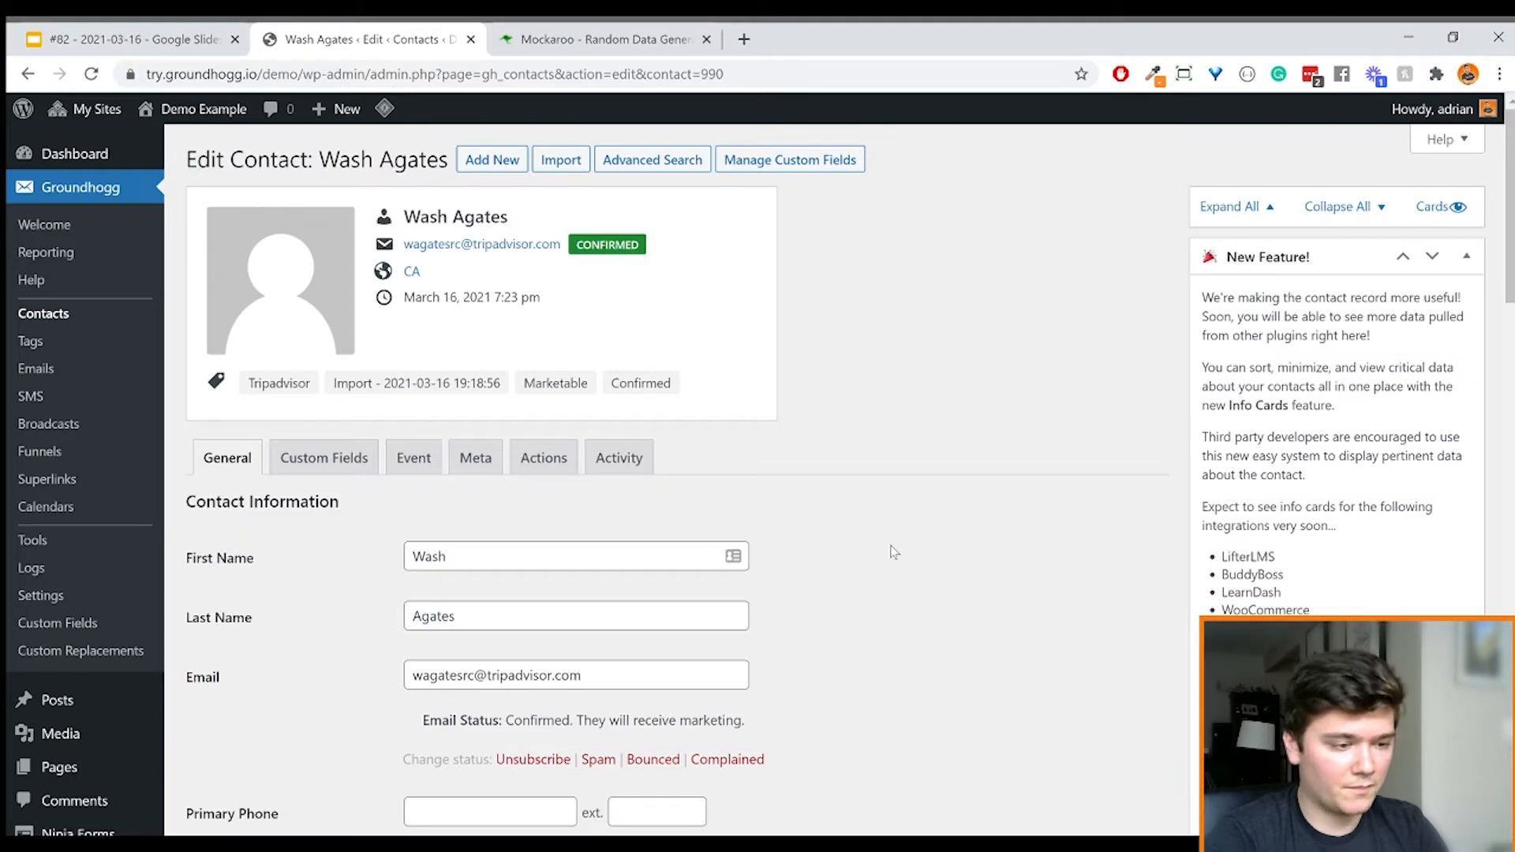
pyautogui.hscroll(-5, 894, 552)
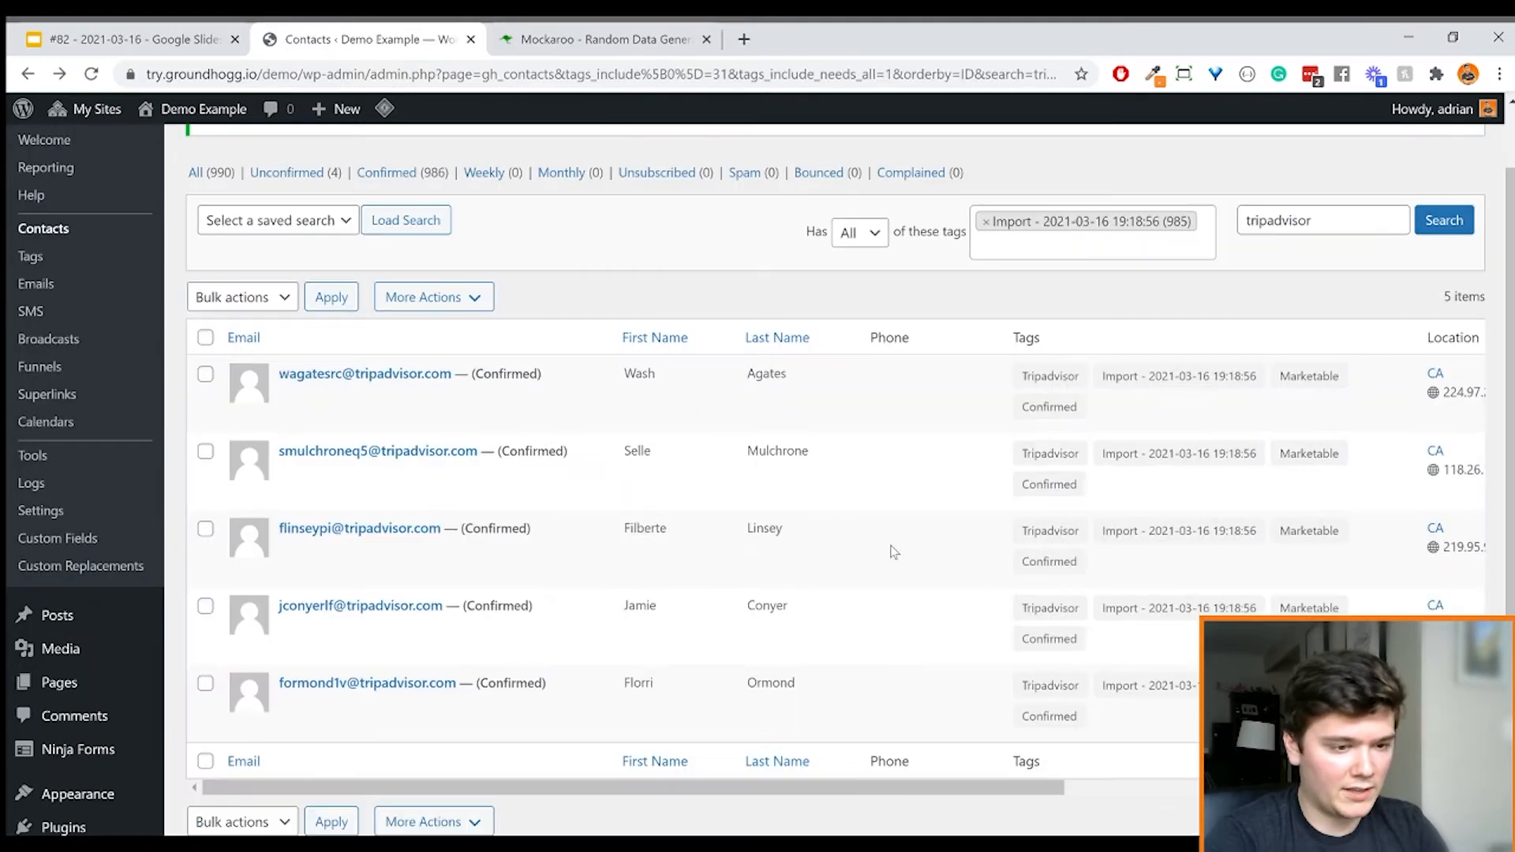
# Bulk delete all contacts matching the current tripadvisor search
pyautogui.scroll(1, 894, 552)
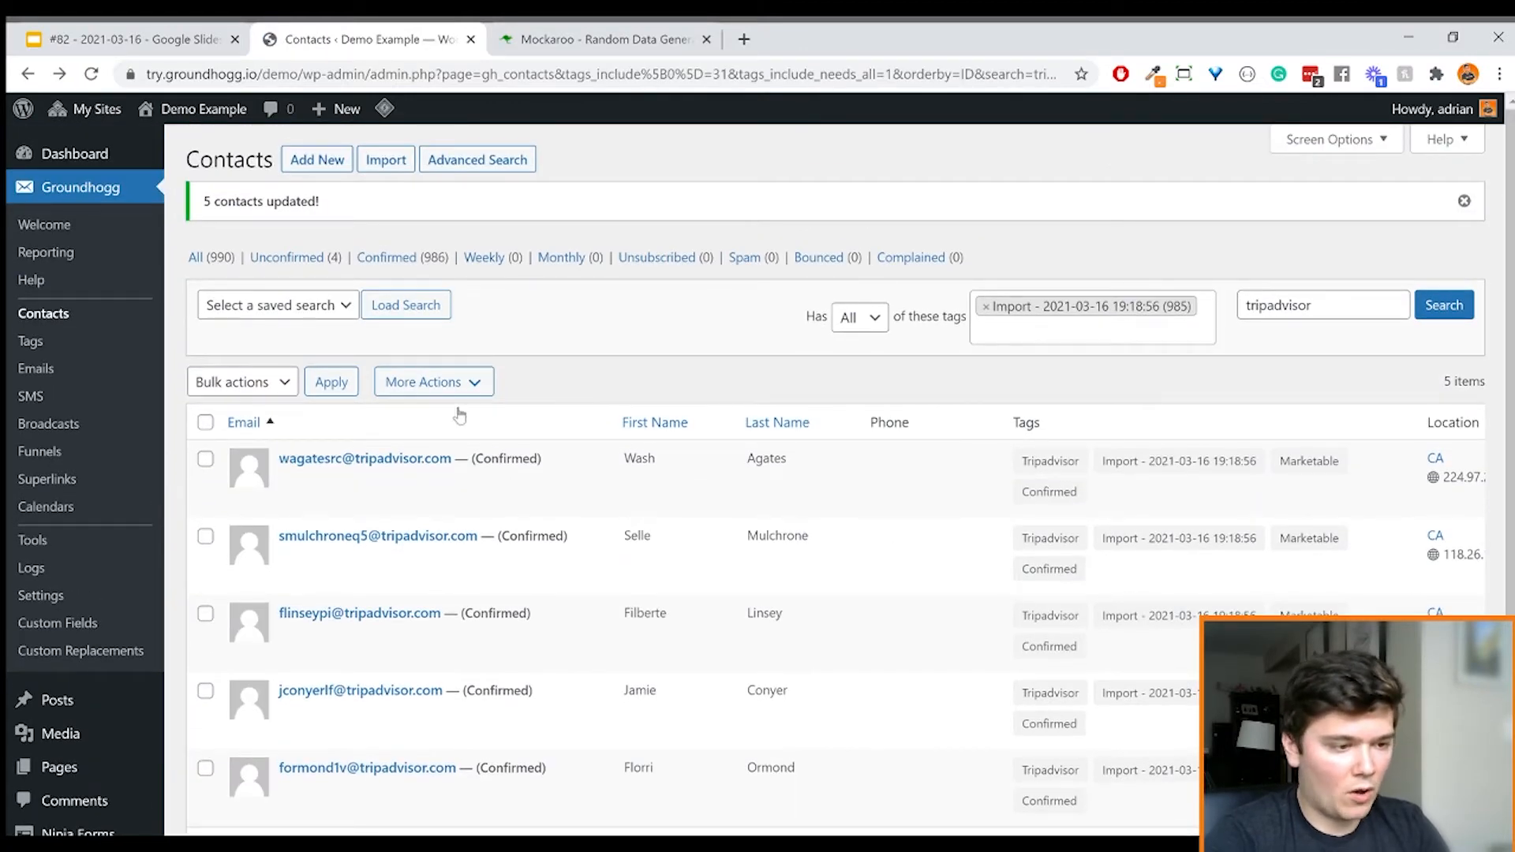
pyautogui.click(433, 382)
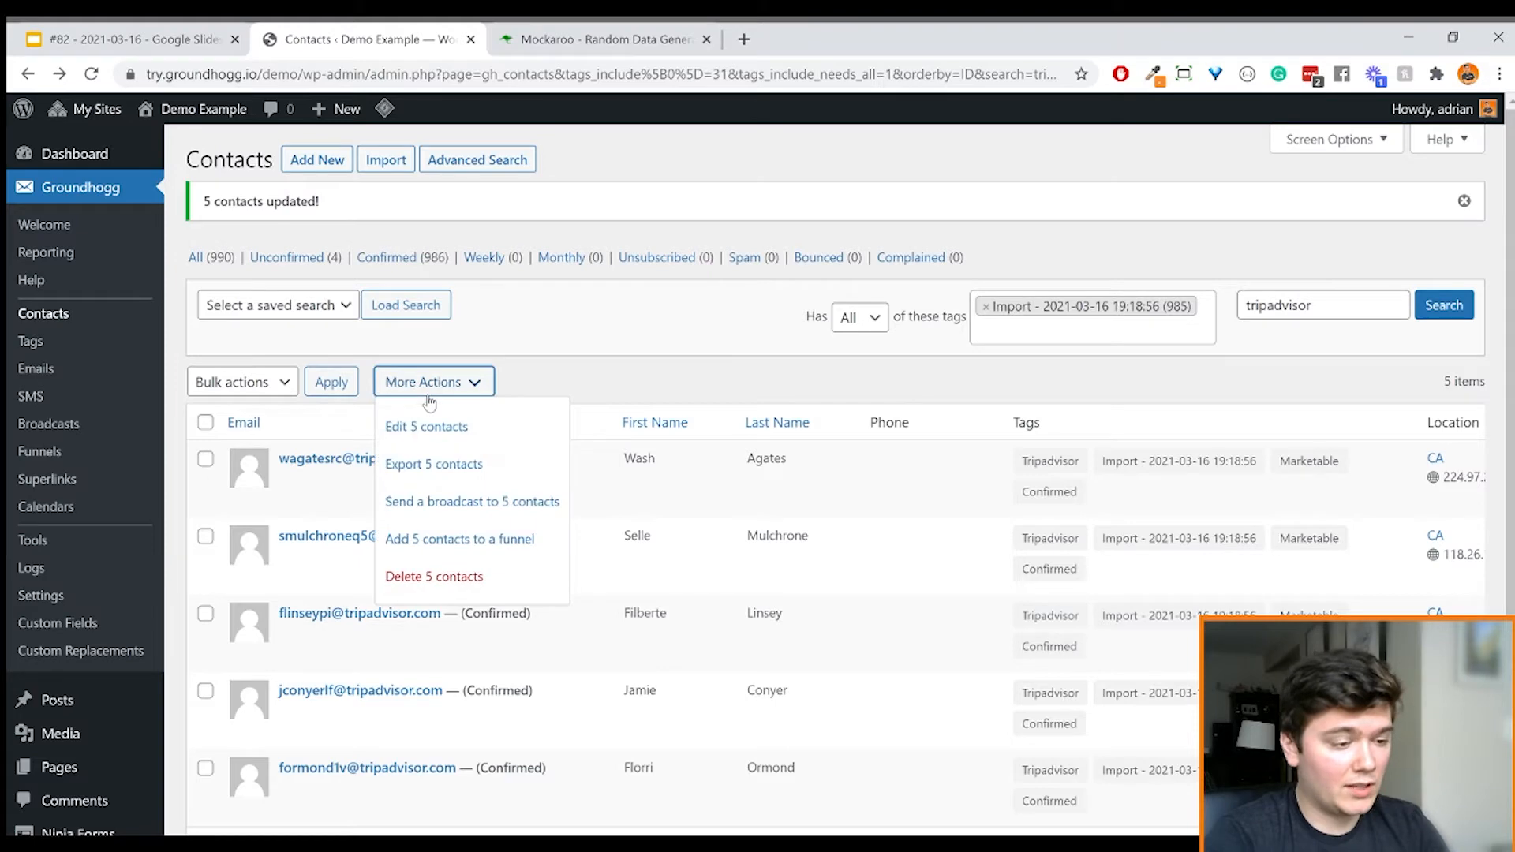
pyautogui.click(481, 585)
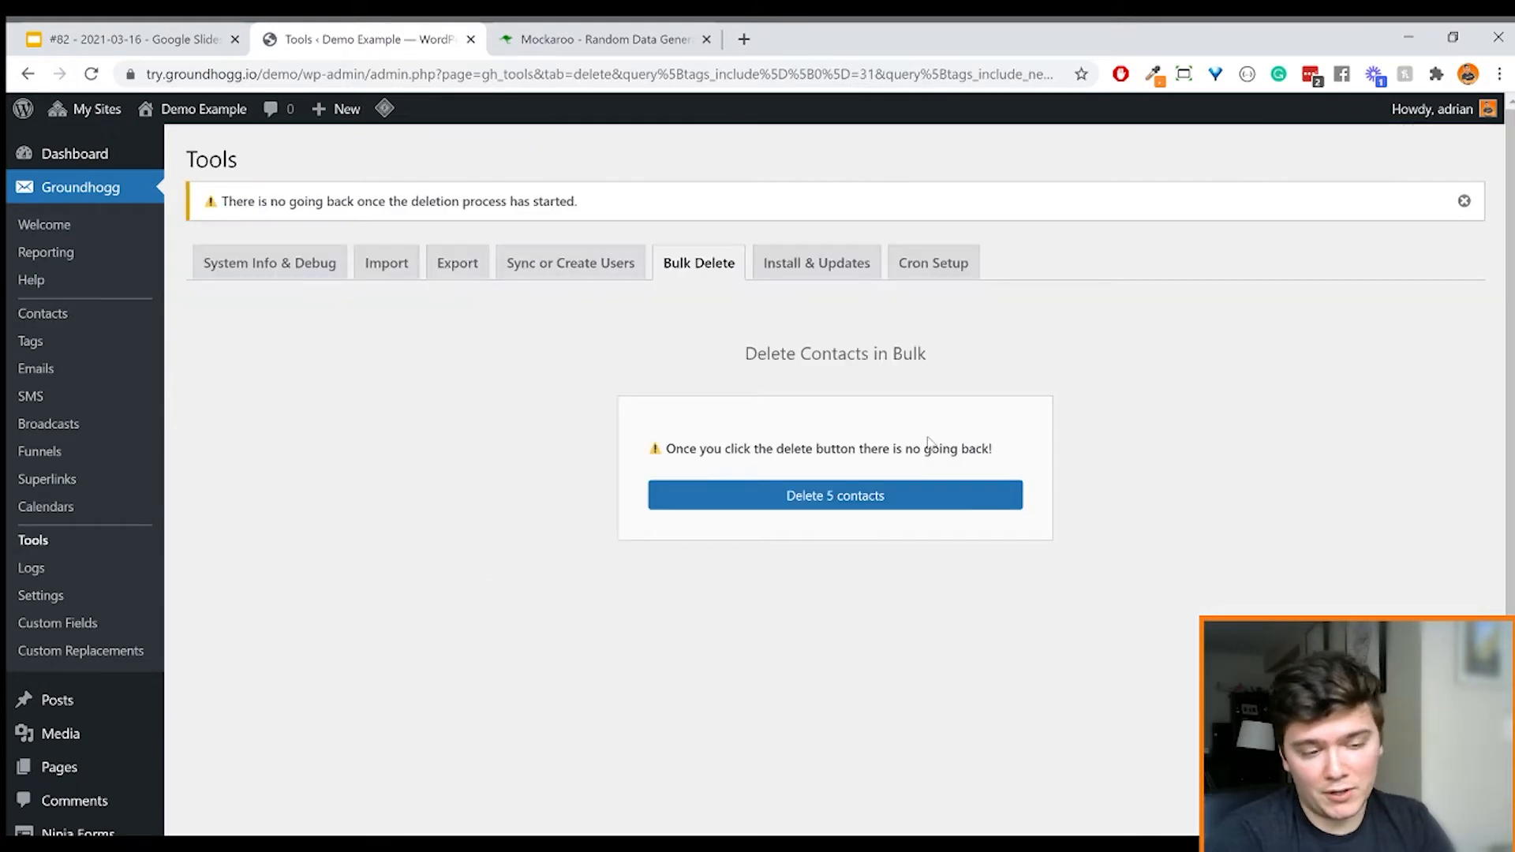
pyautogui.click(915, 497)
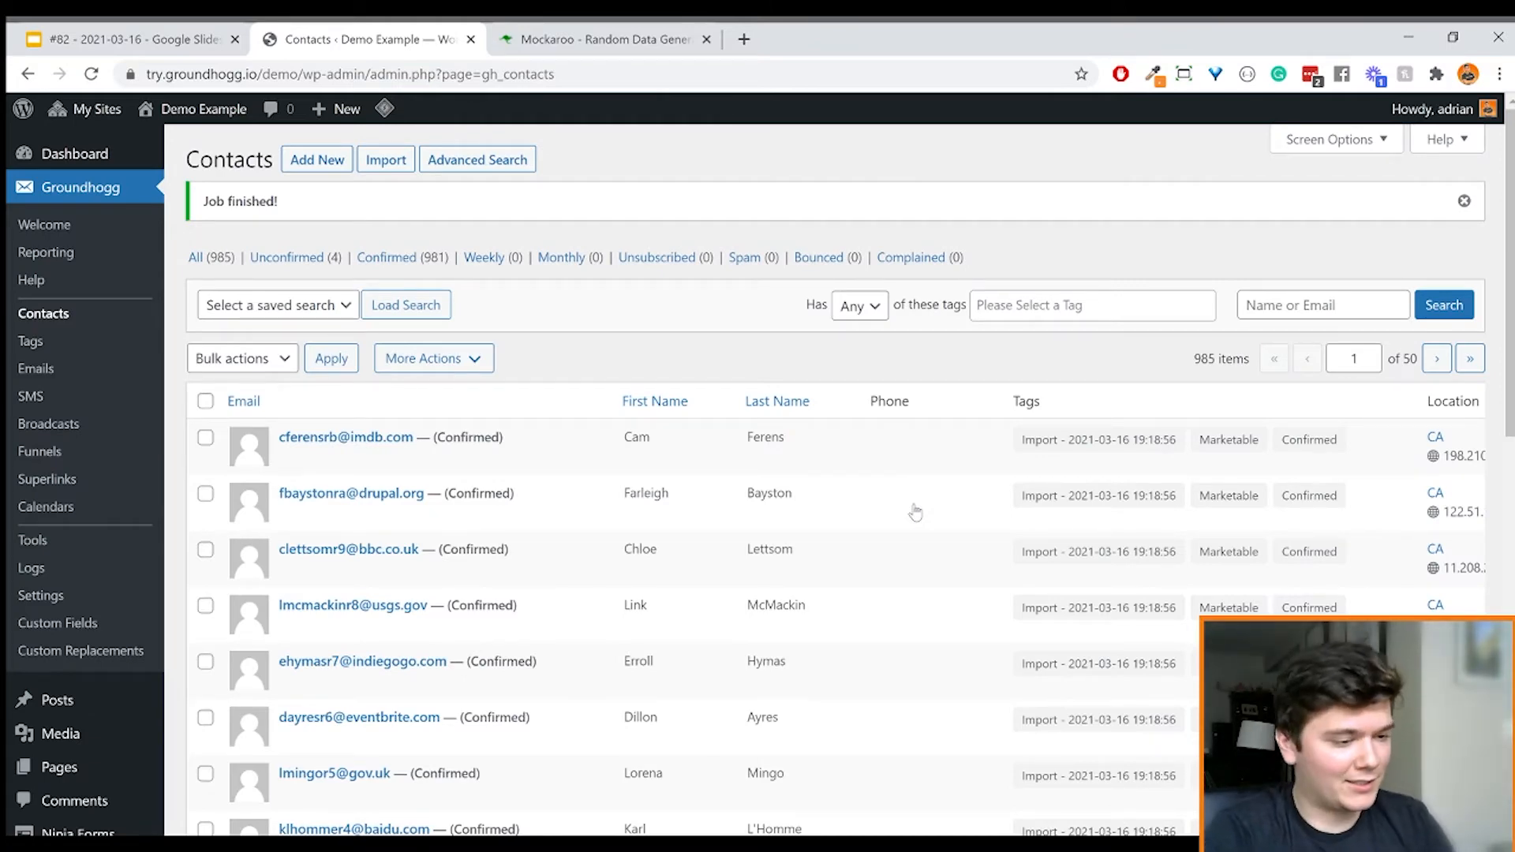
# Look over the remaining contacts, the bulk actions offered for them and the list of active funnels
pyautogui.scroll(-5, 789, 552)
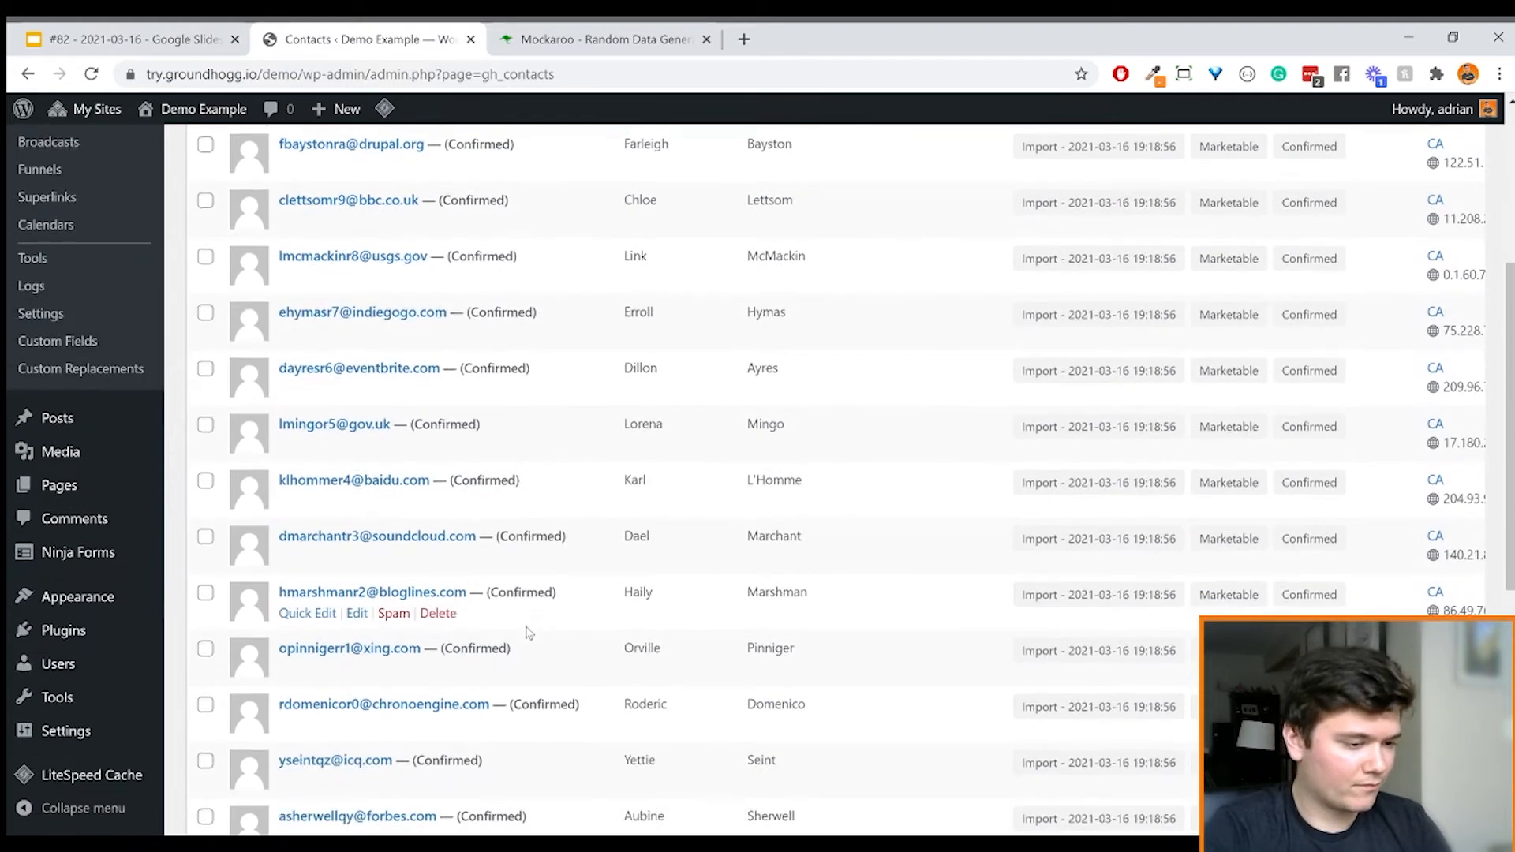
pyautogui.scroll(2, 529, 631)
pyautogui.scroll(3, 529, 633)
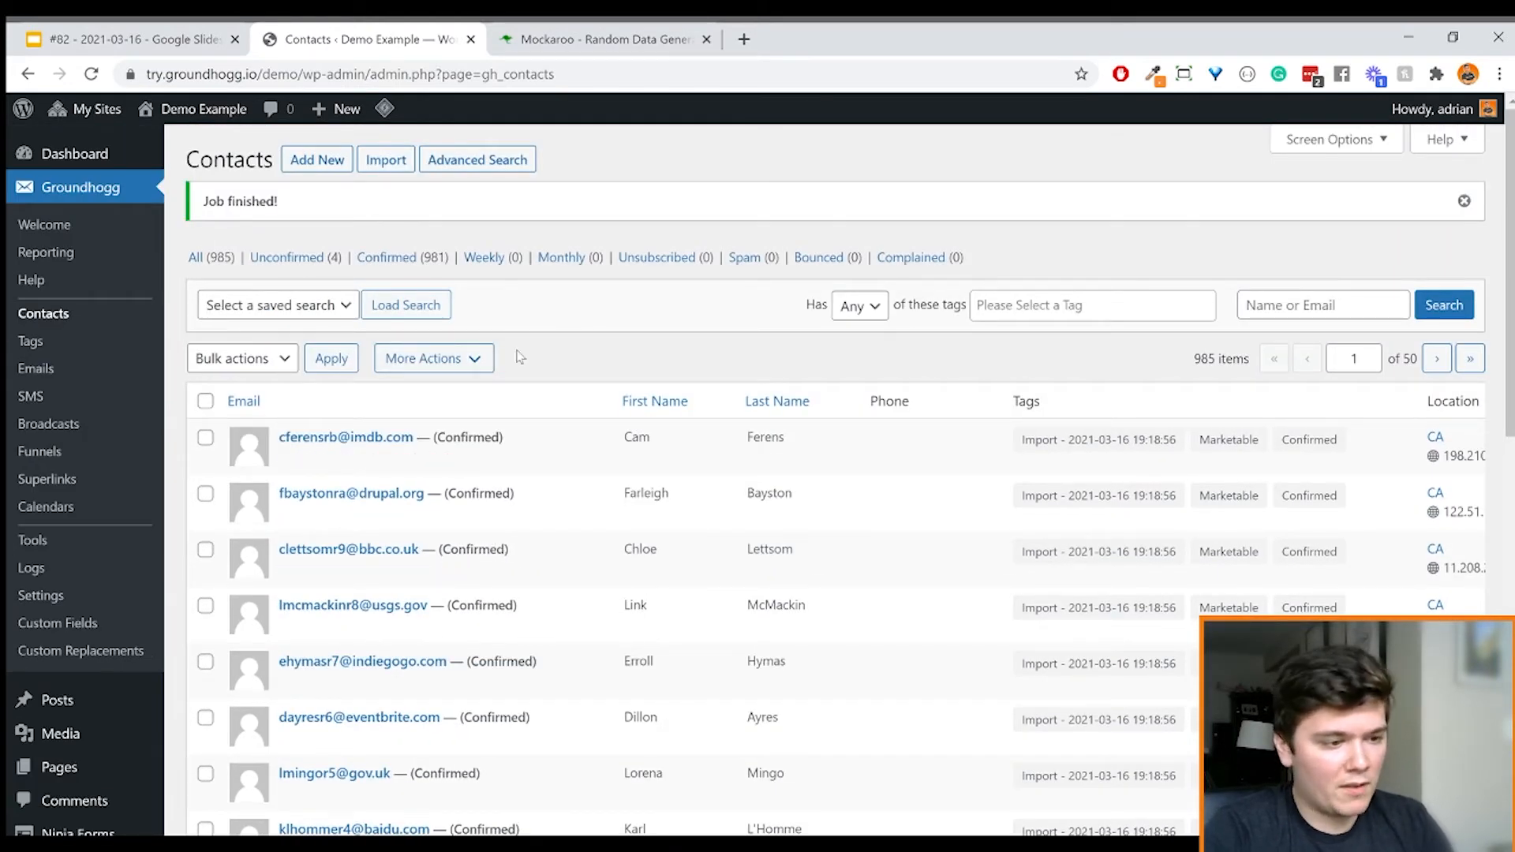
pyautogui.click(482, 360)
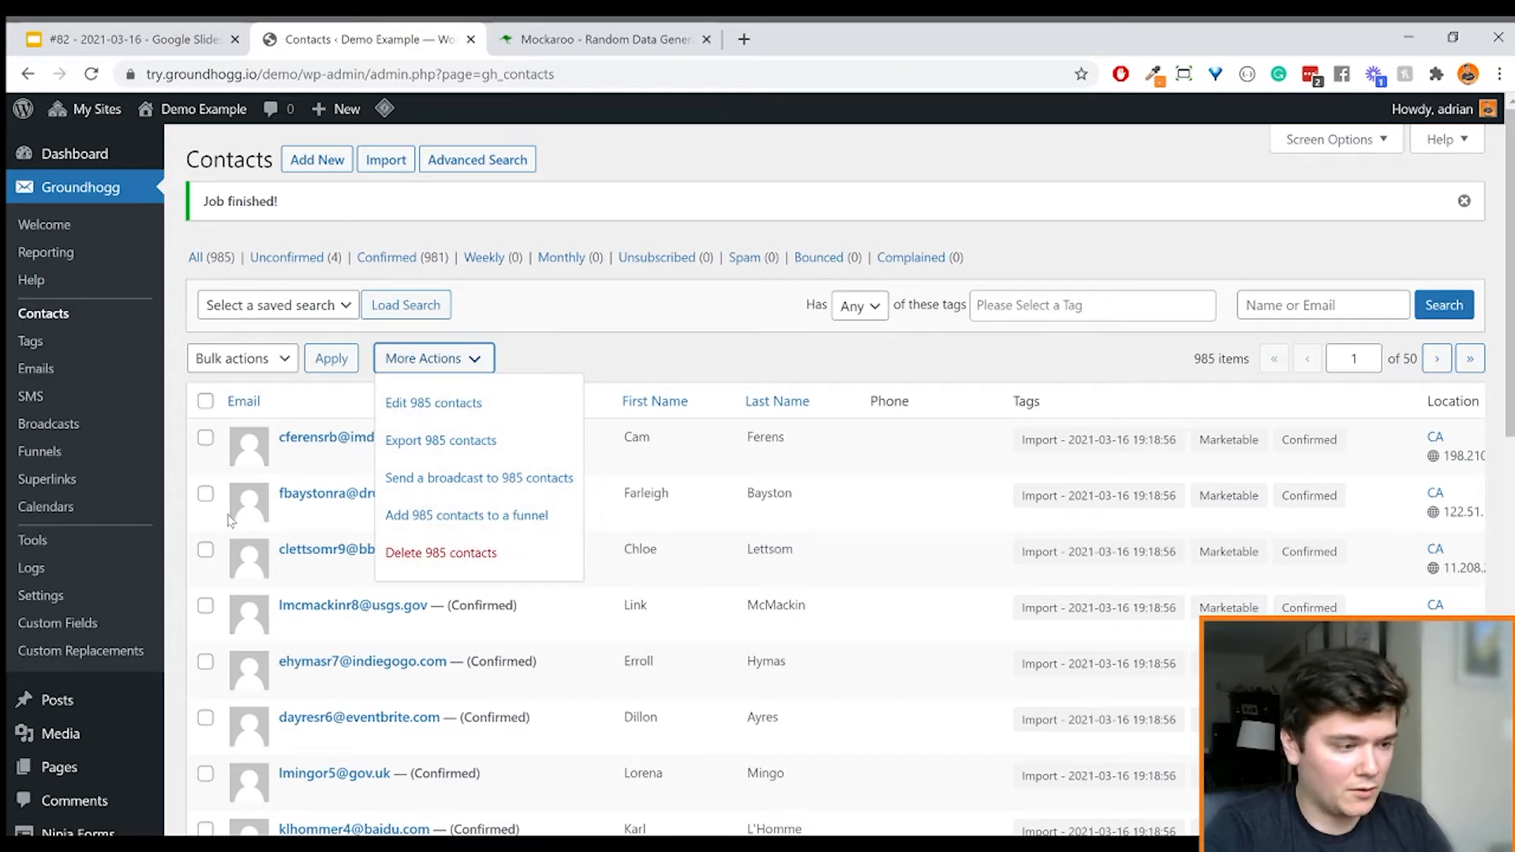
pyautogui.click(49, 462)
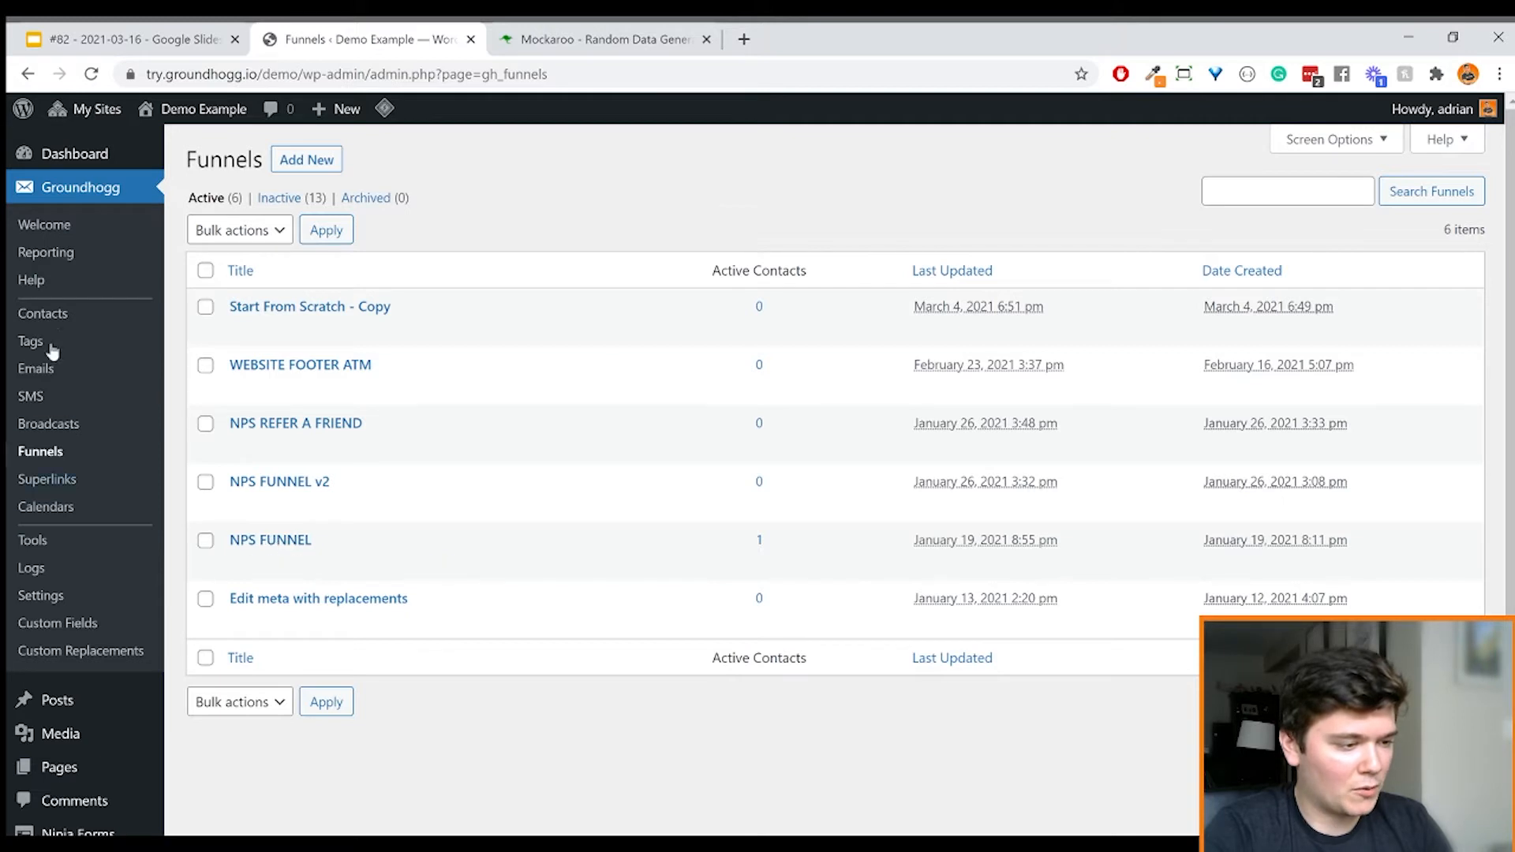
# Return to the contacts list and search it for a contact first name
pyautogui.click(111, 314)
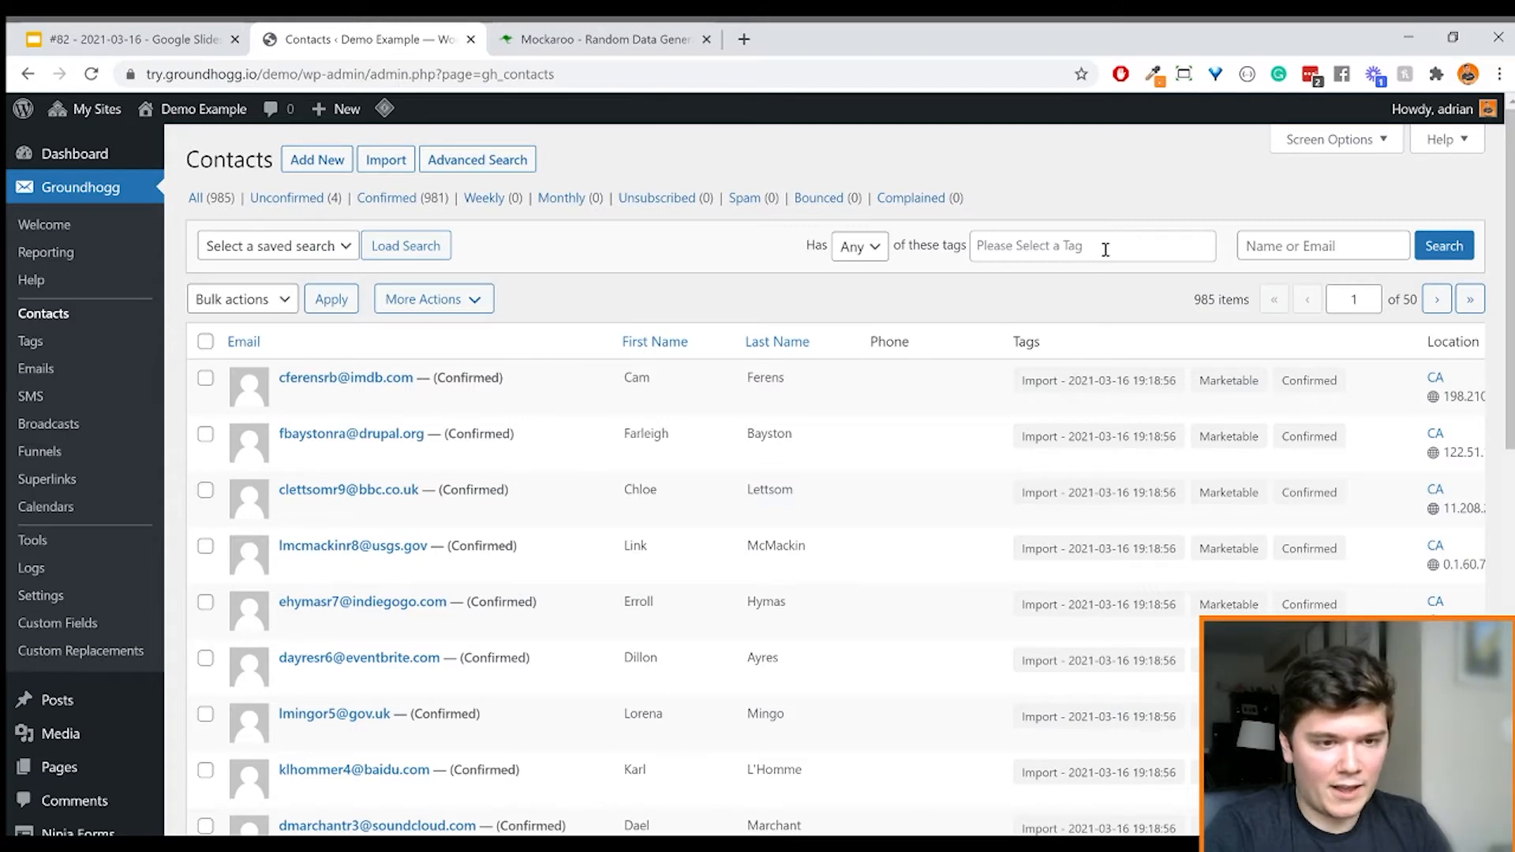
pyautogui.click(1255, 248)
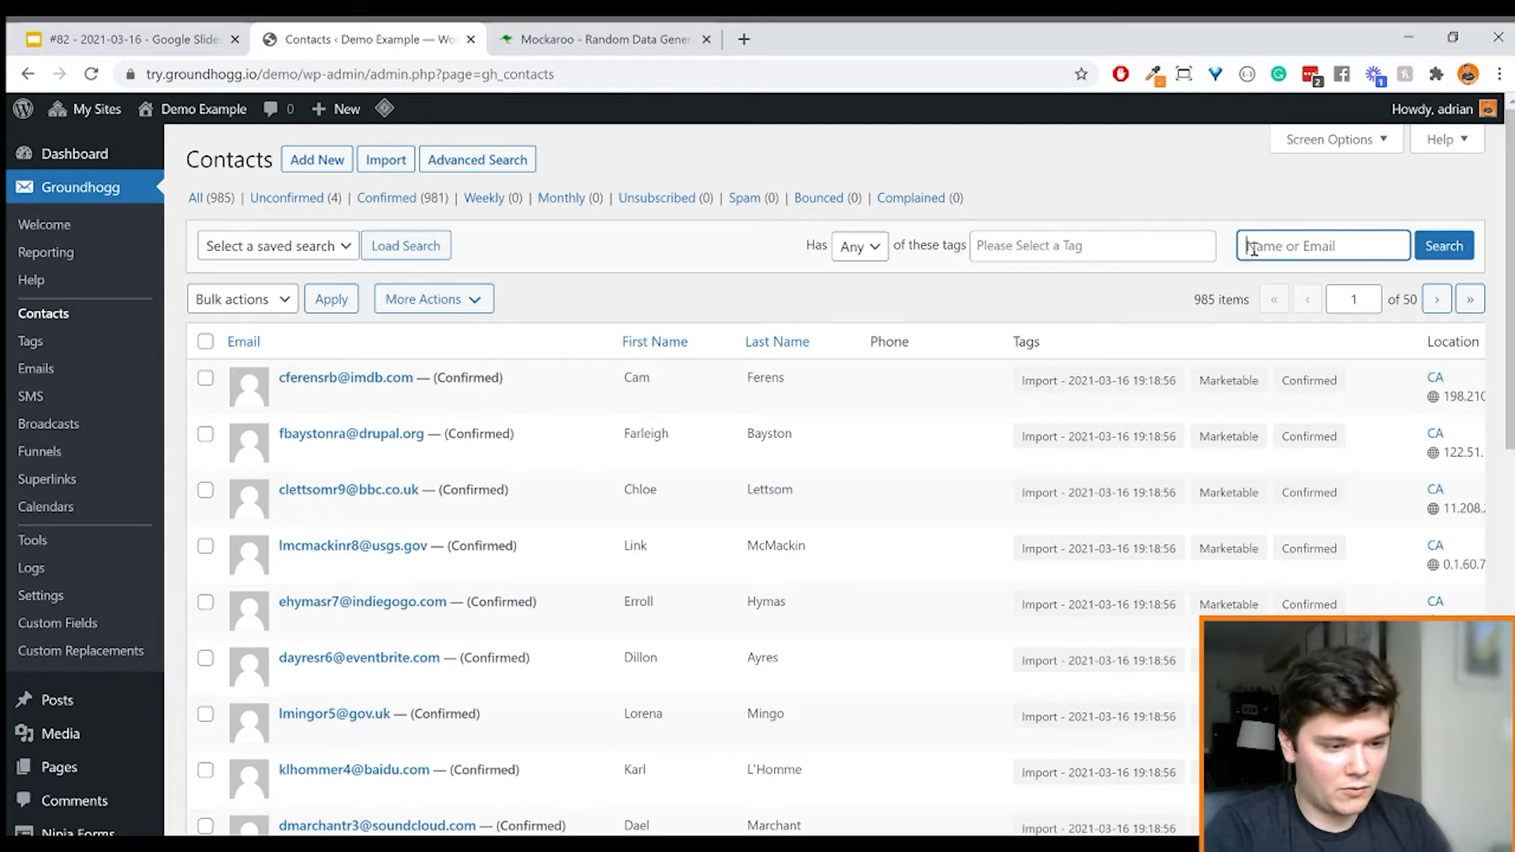
pyautogui.write('MAtt')
pyautogui.press('Return')
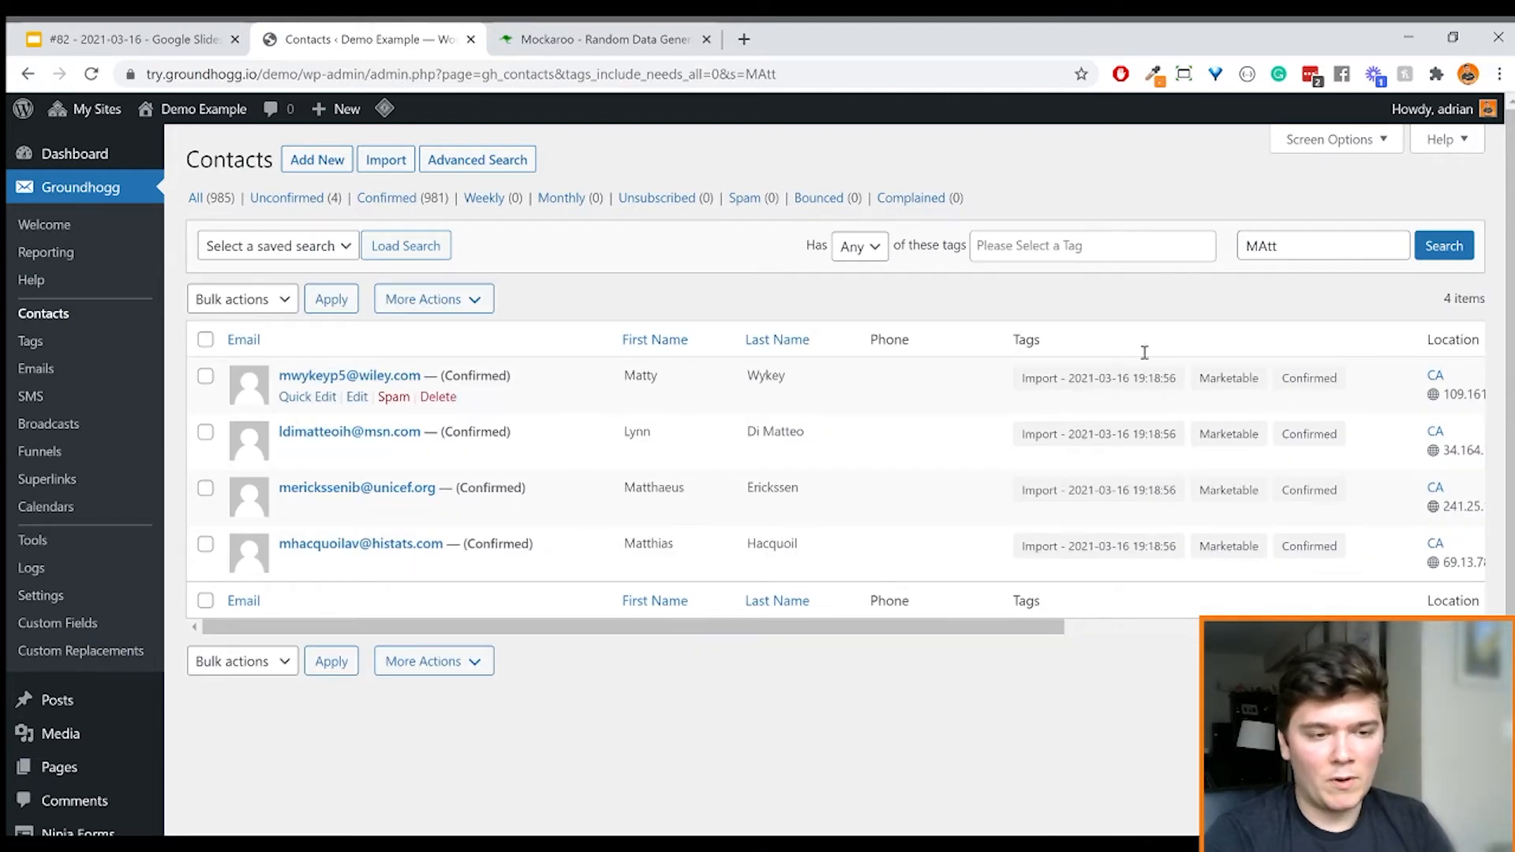
# Add all contacts matching the name search to NPS FUNNEL at the "Wait 1 month" step
pyautogui.click(438, 306)
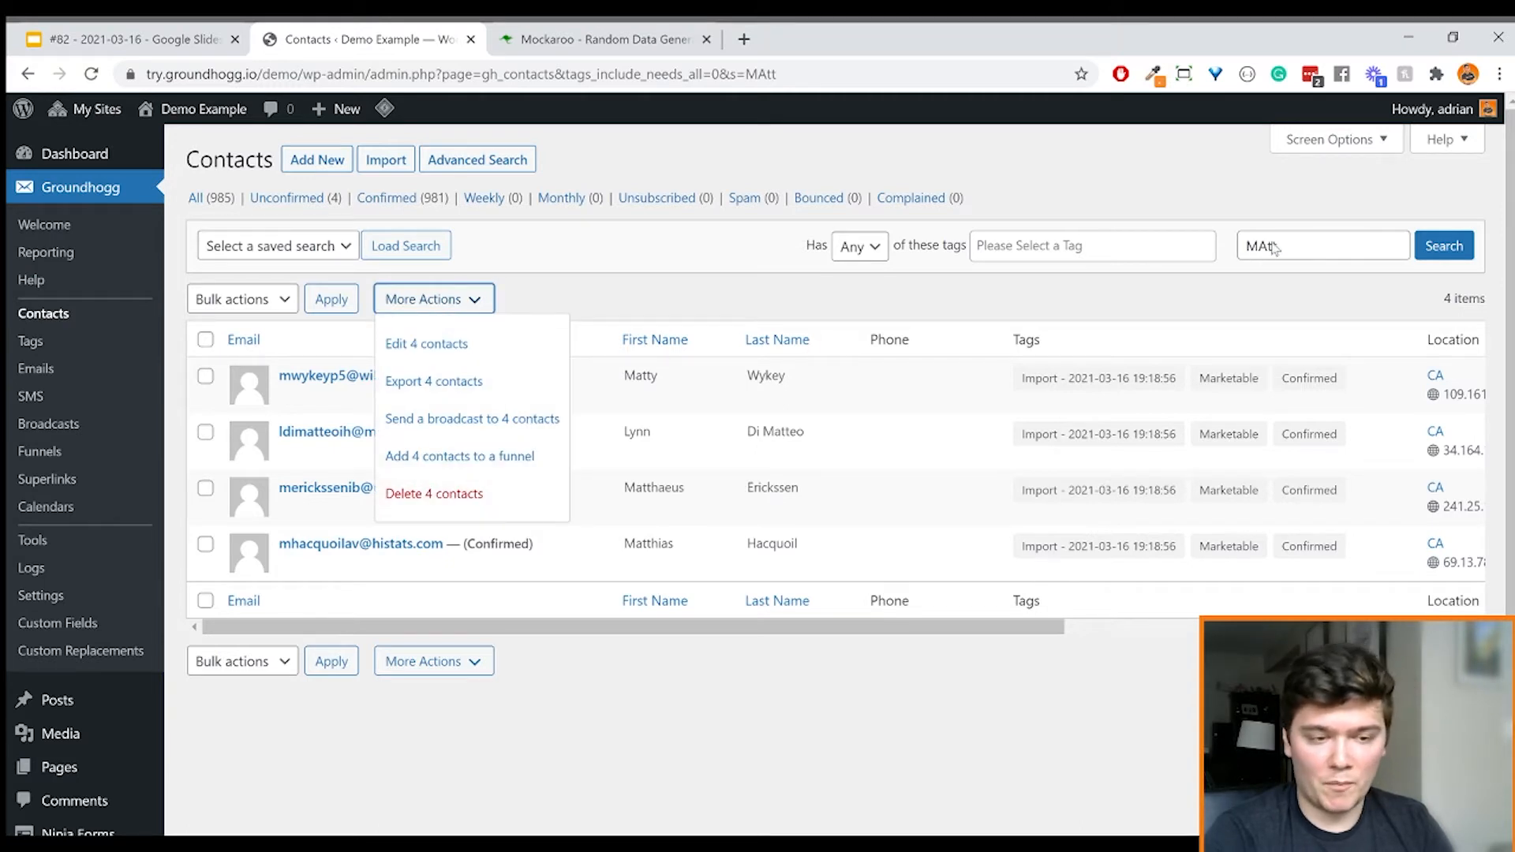
pyautogui.click(526, 296)
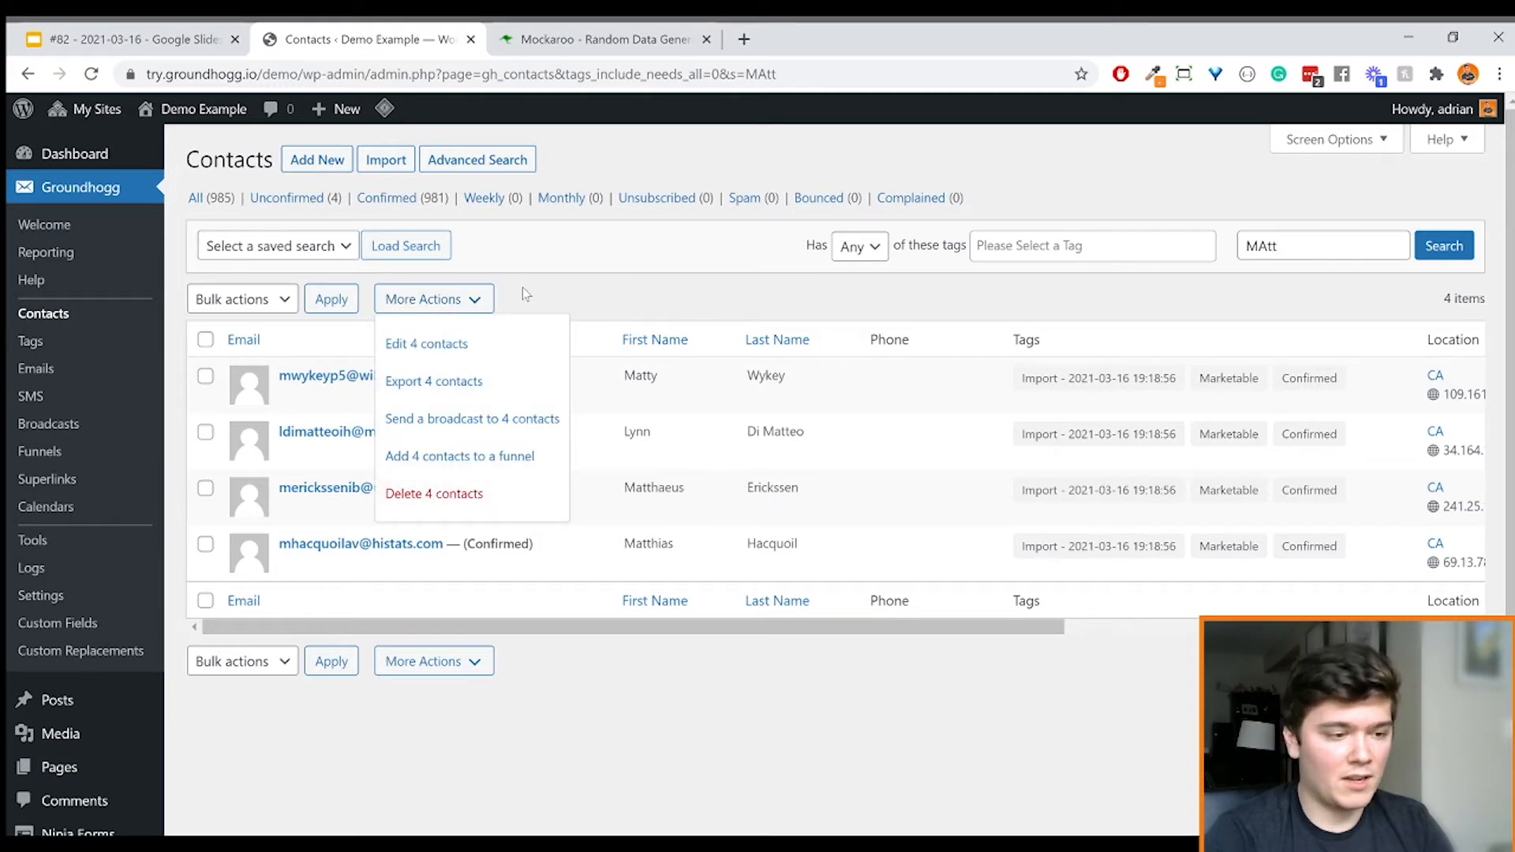
pyautogui.click(453, 305)
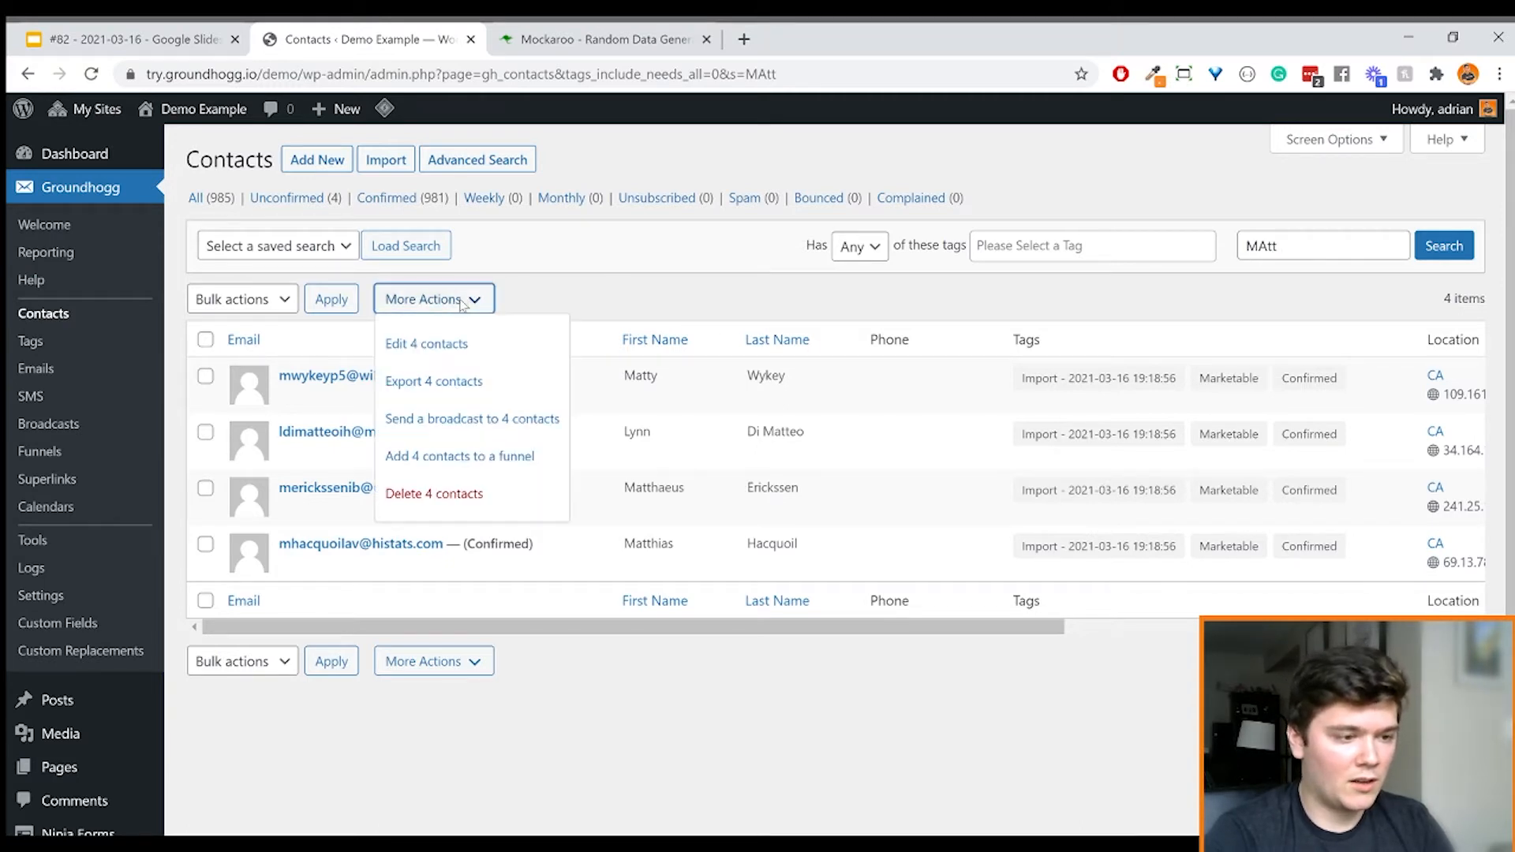
pyautogui.click(446, 461)
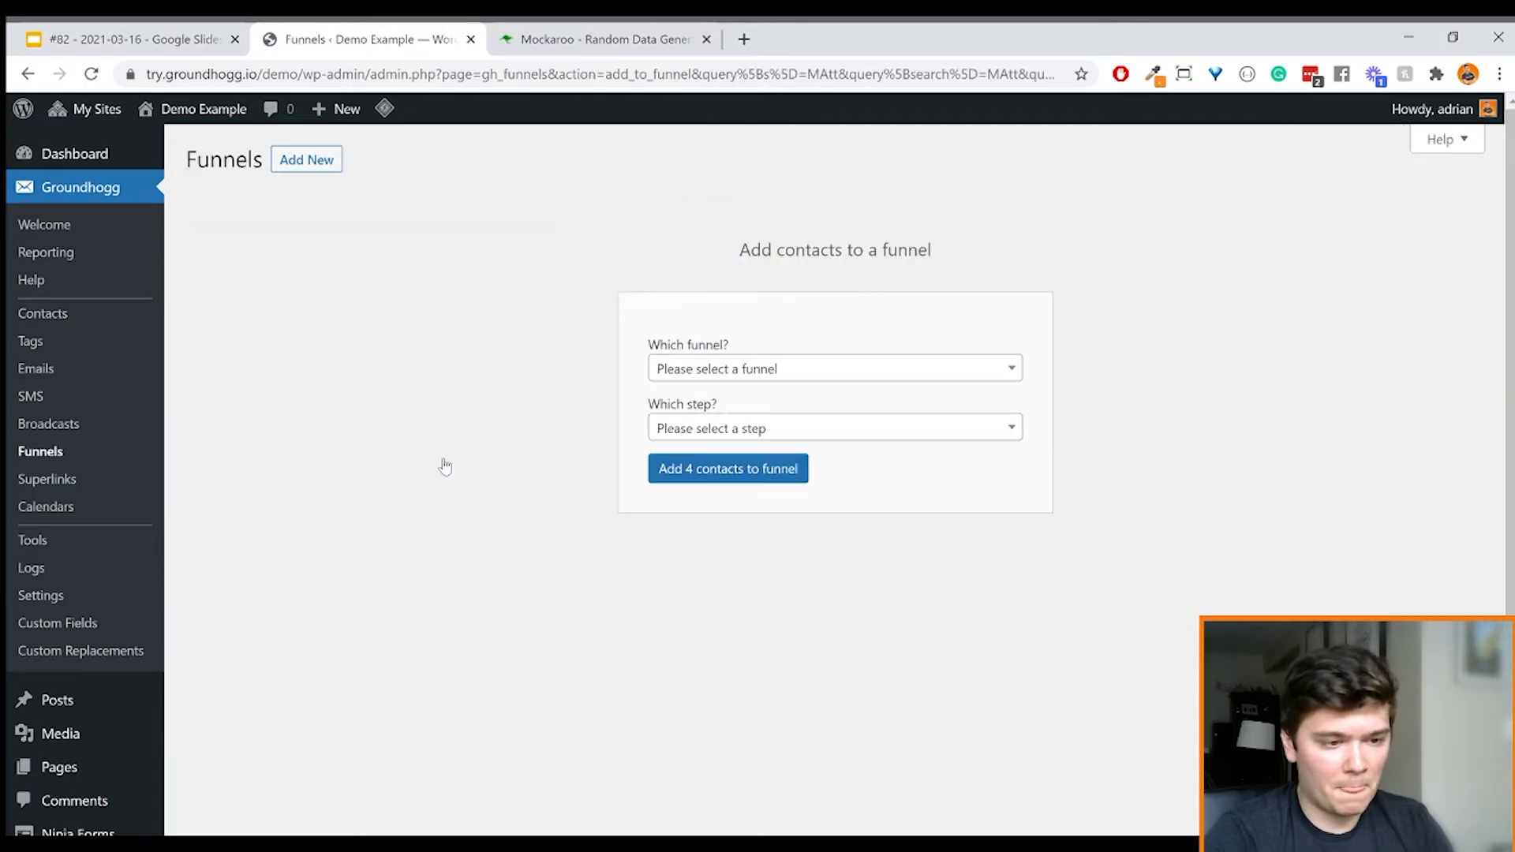
pyautogui.click(903, 375)
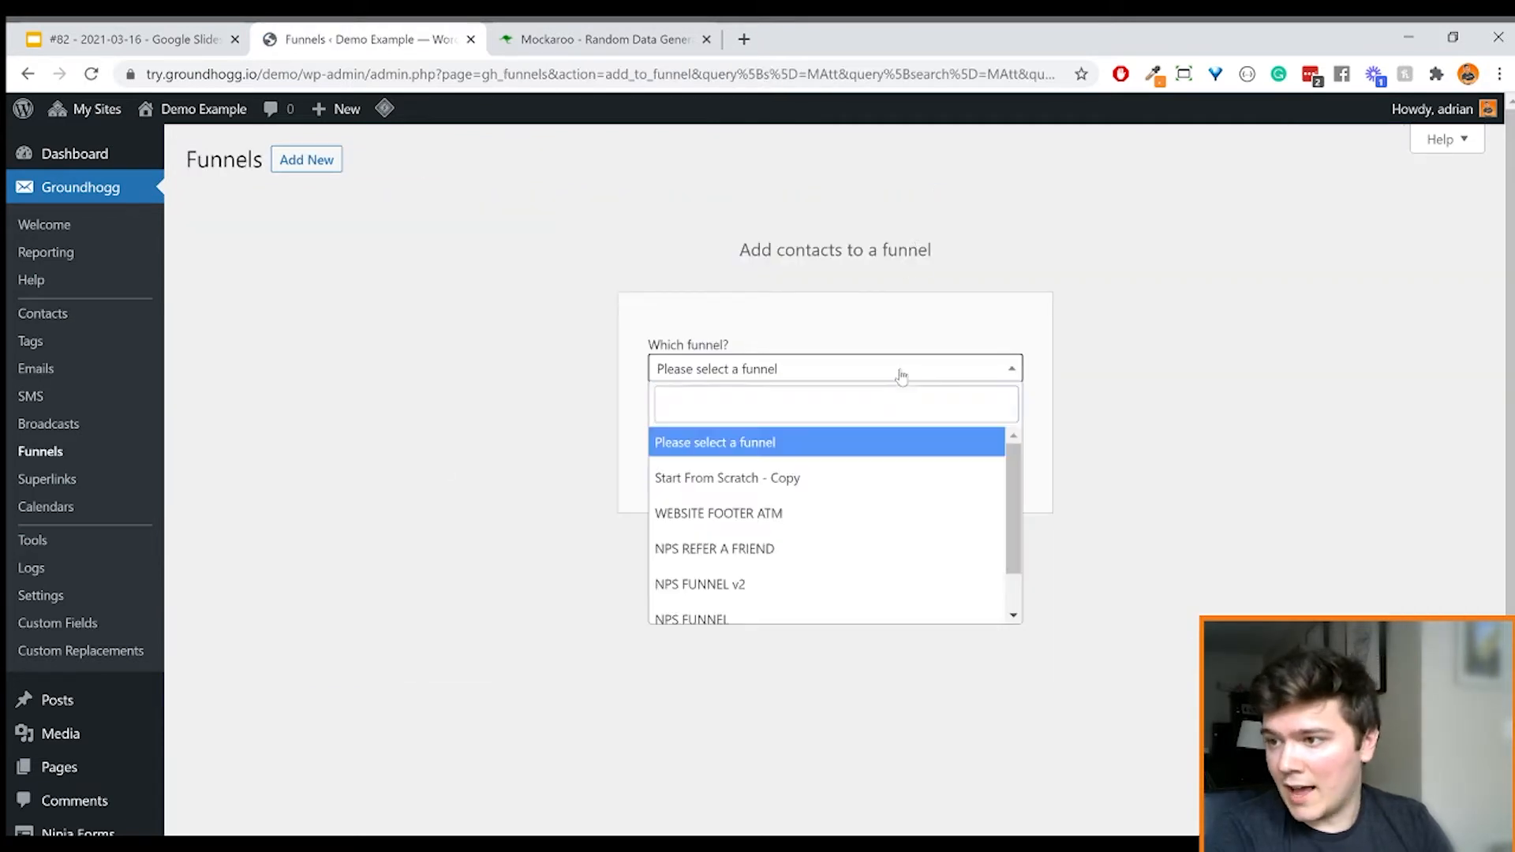
pyautogui.scroll(-2, 863, 535)
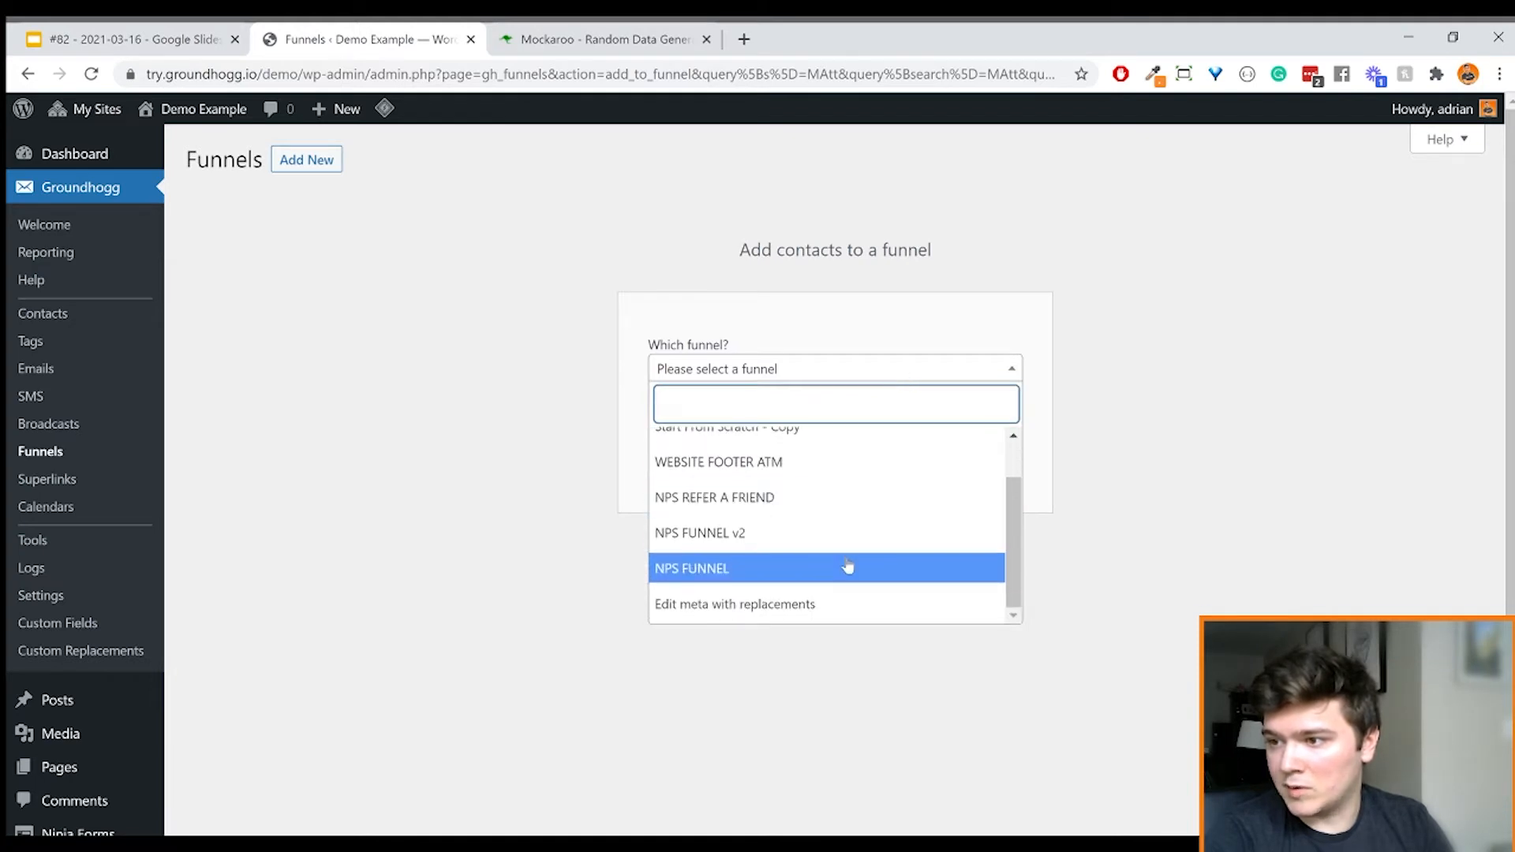
pyautogui.click(850, 565)
pyautogui.click(885, 434)
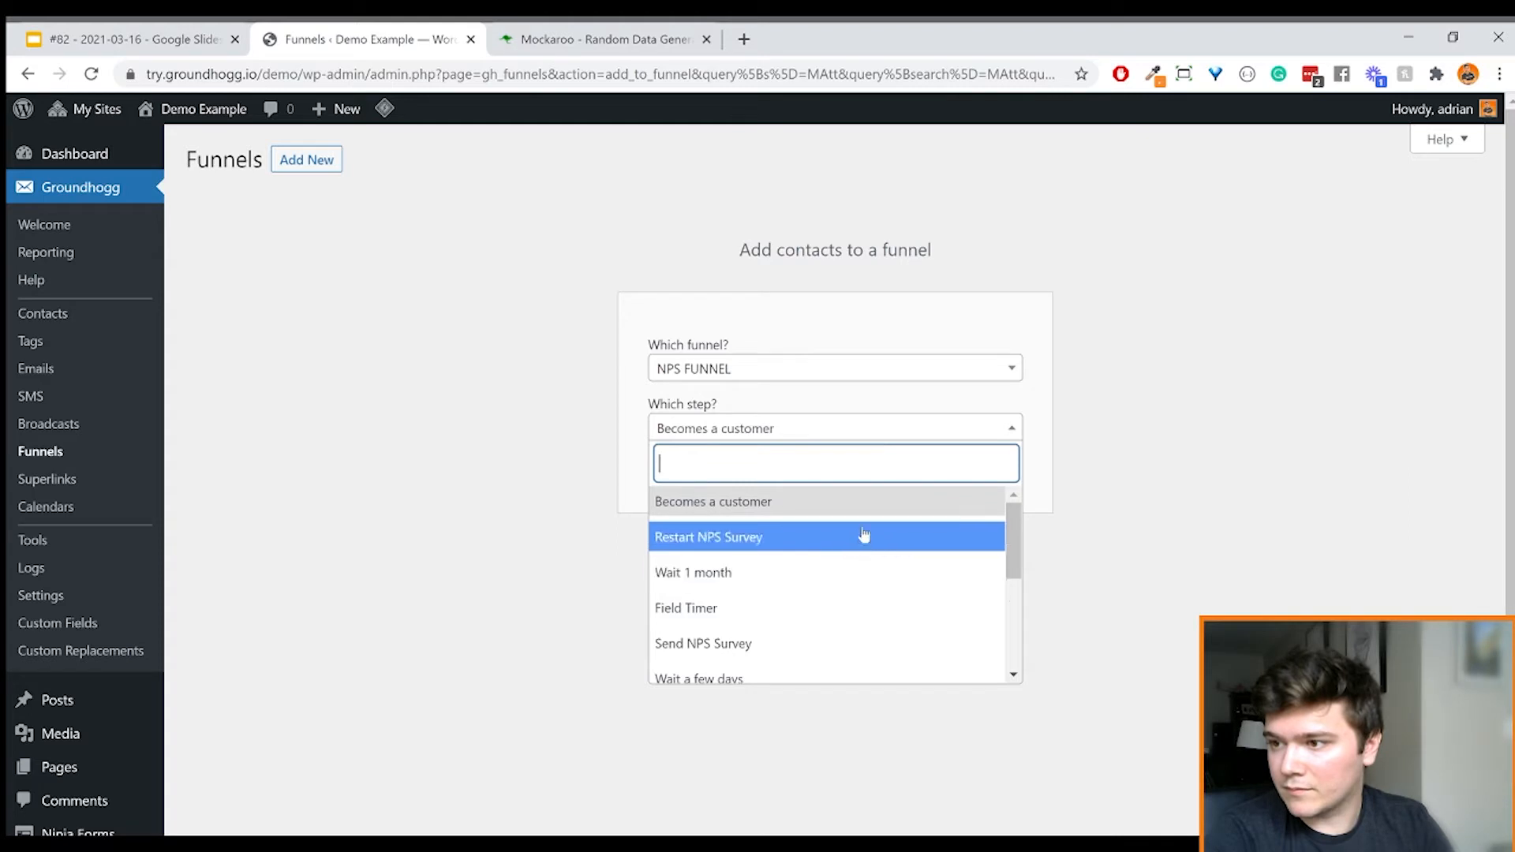
pyautogui.click(851, 579)
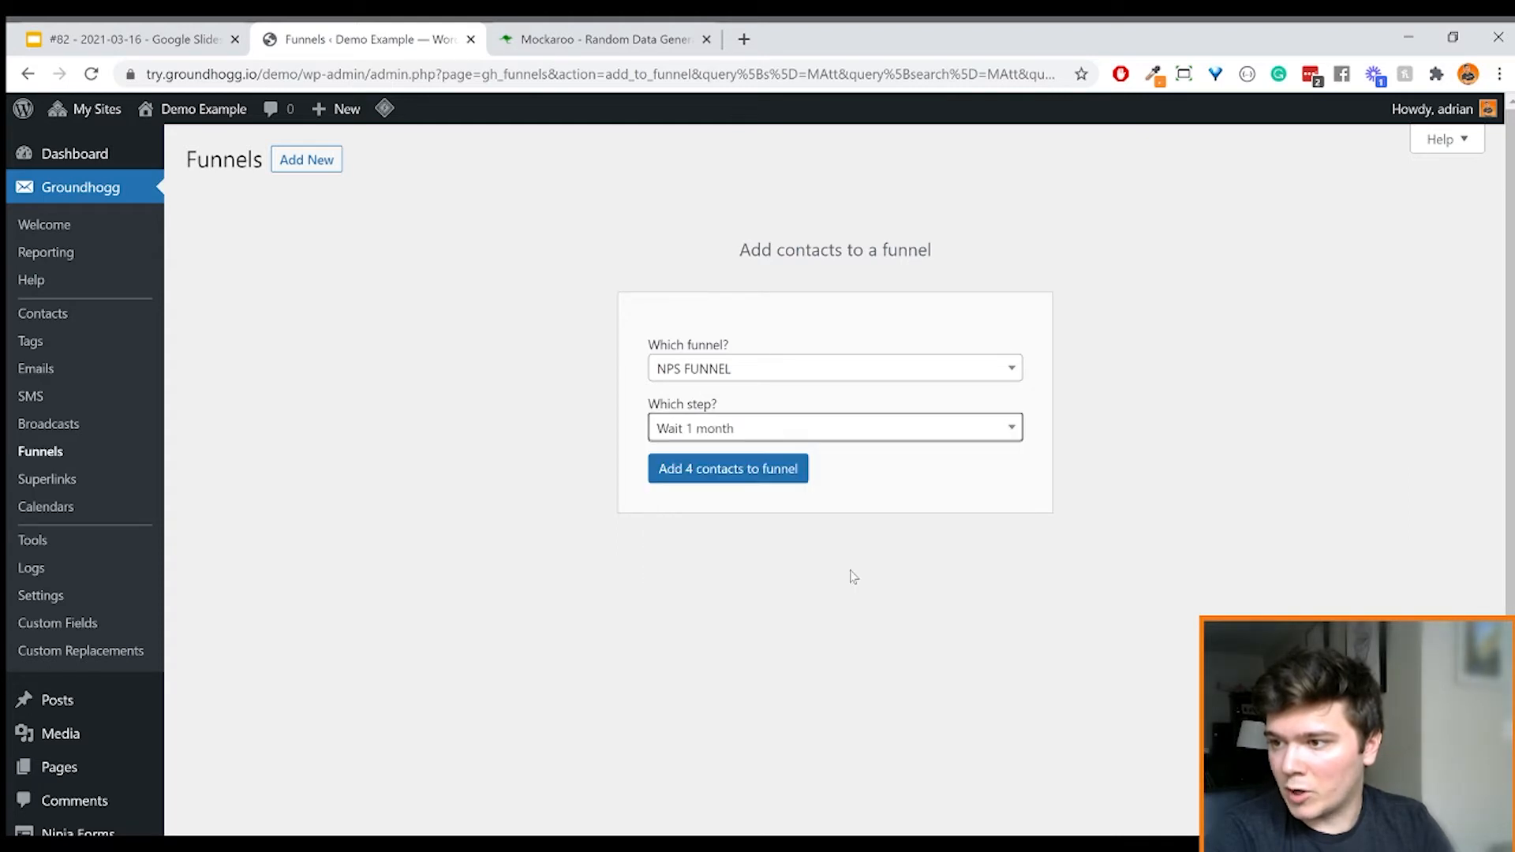
pyautogui.click(784, 476)
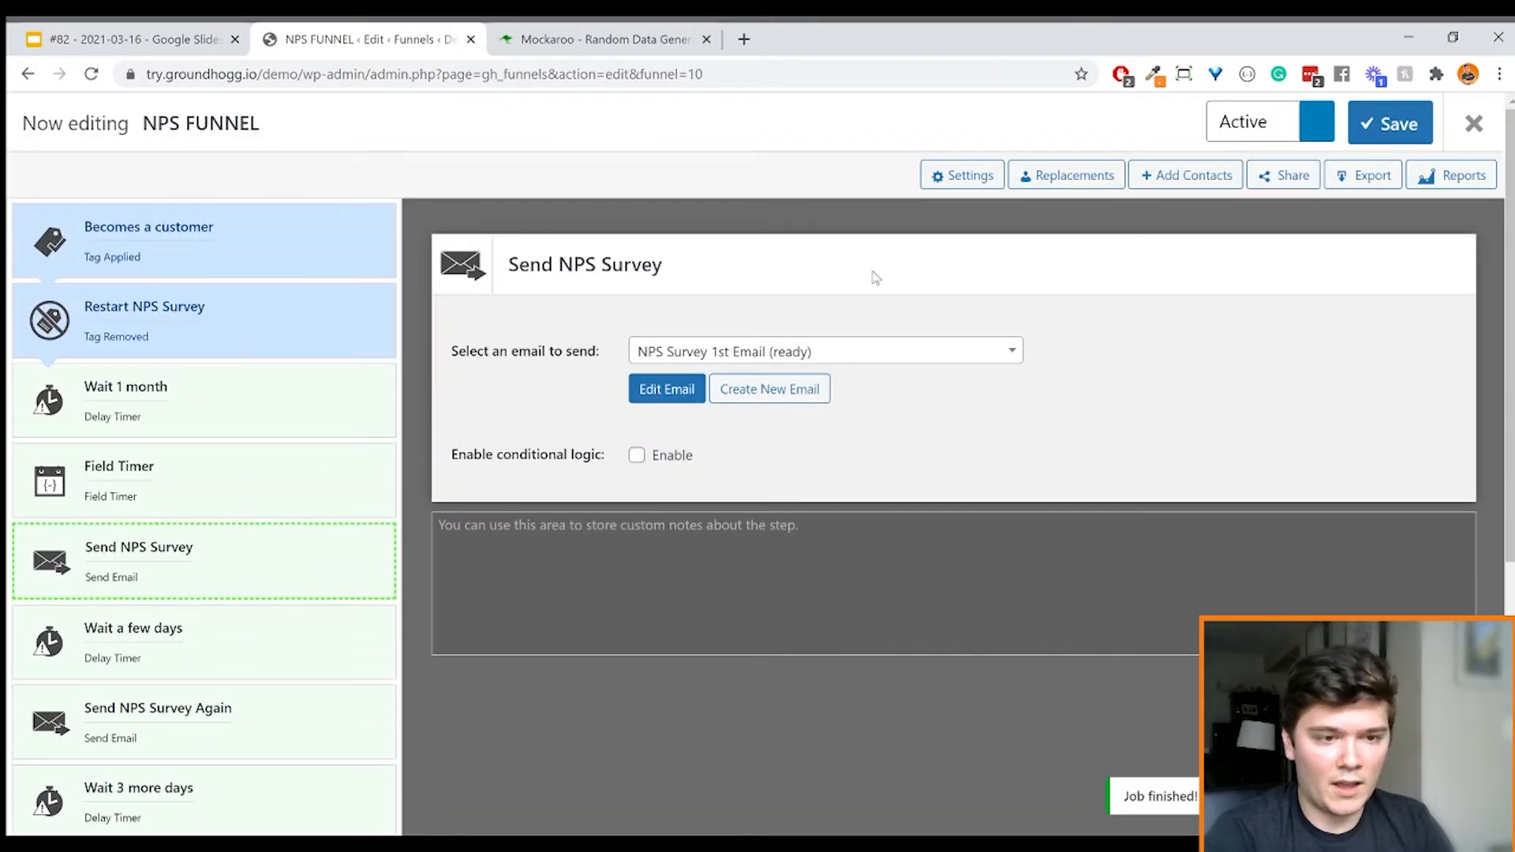
# Open the NPS FUNNEL report and check how many contacts are waiting at the "Wait 1 month" step
pyautogui.click(1482, 180)
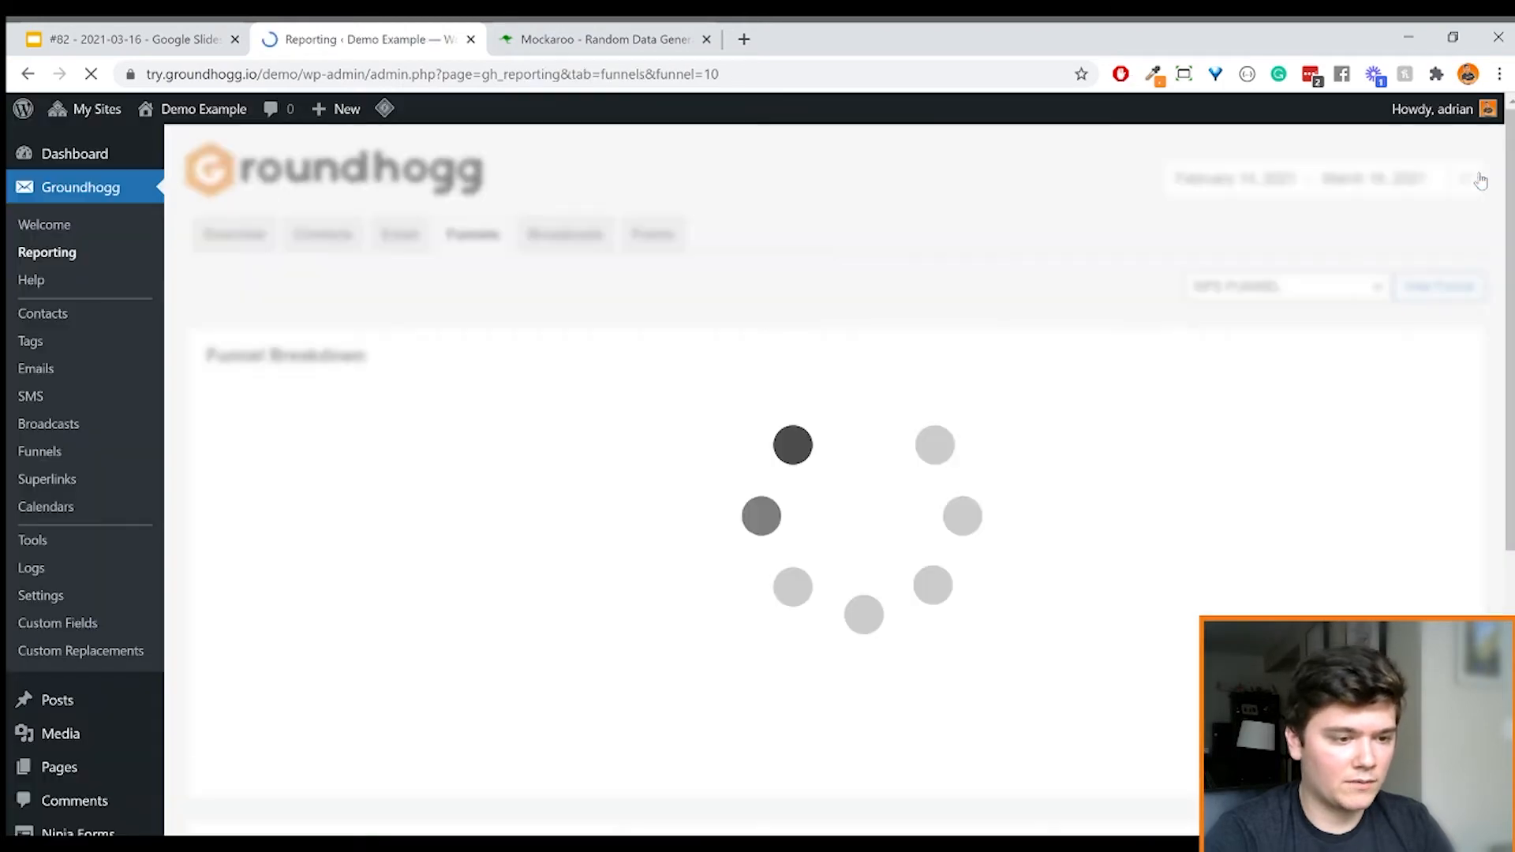
pyautogui.scroll(-4, 1332, 489)
pyautogui.scroll(-10, 1332, 493)
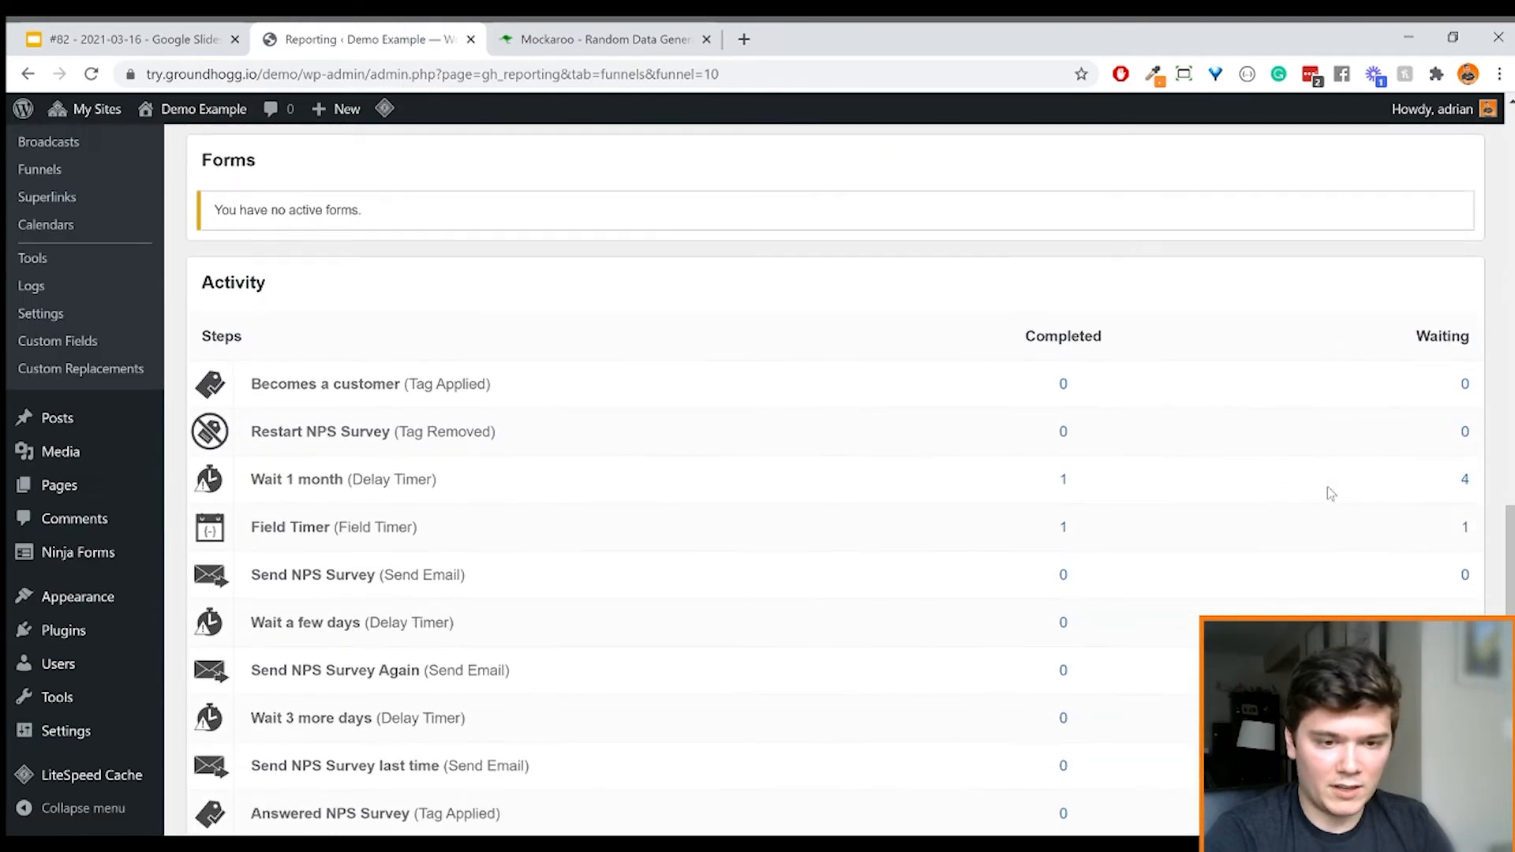
pyautogui.doubleClick(1464, 479)
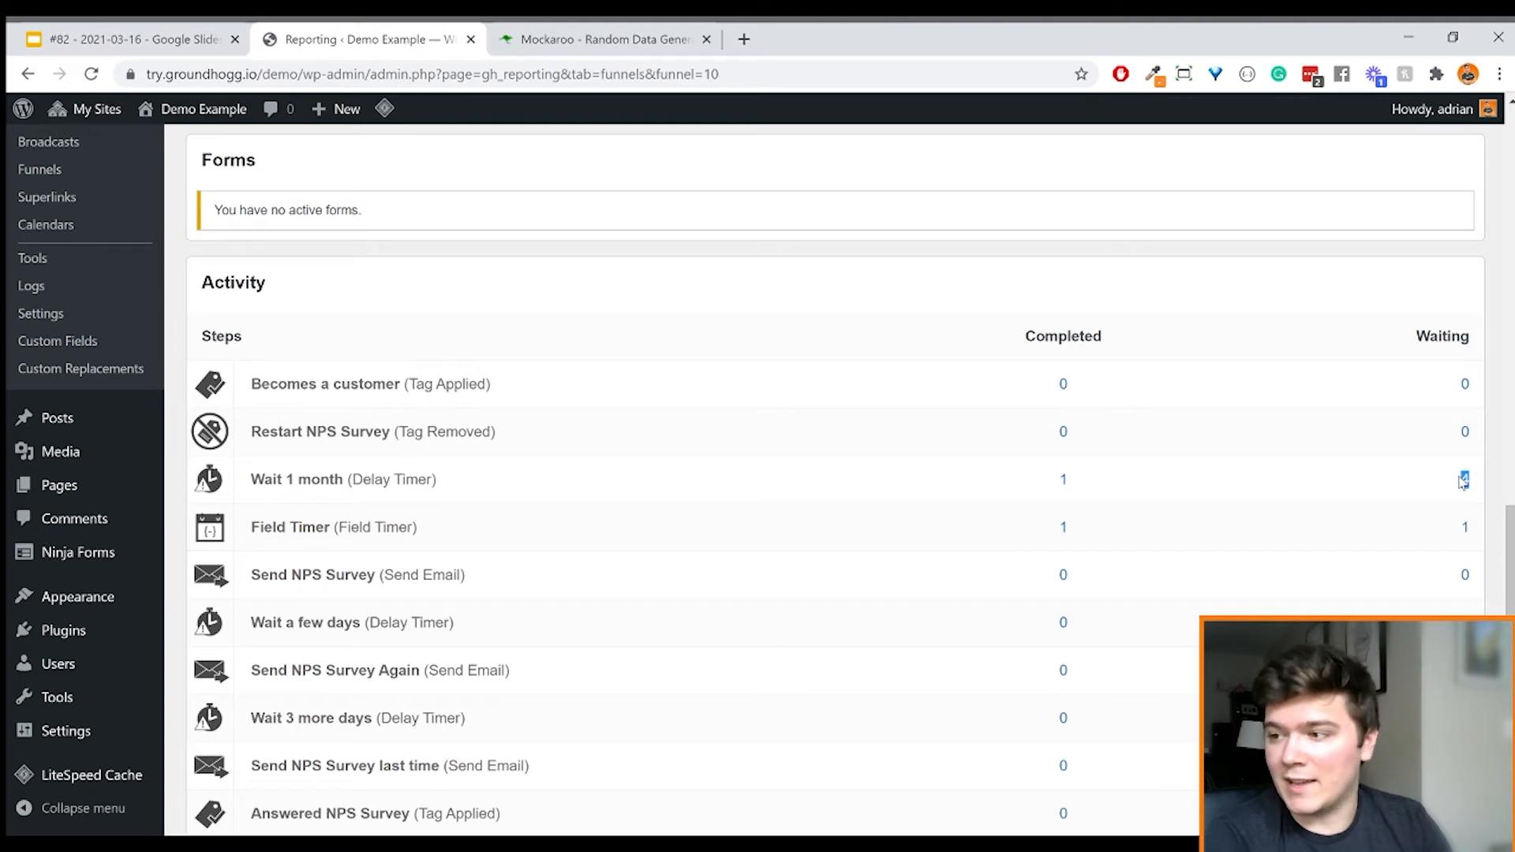
pyautogui.scroll(14, 1263, 488)
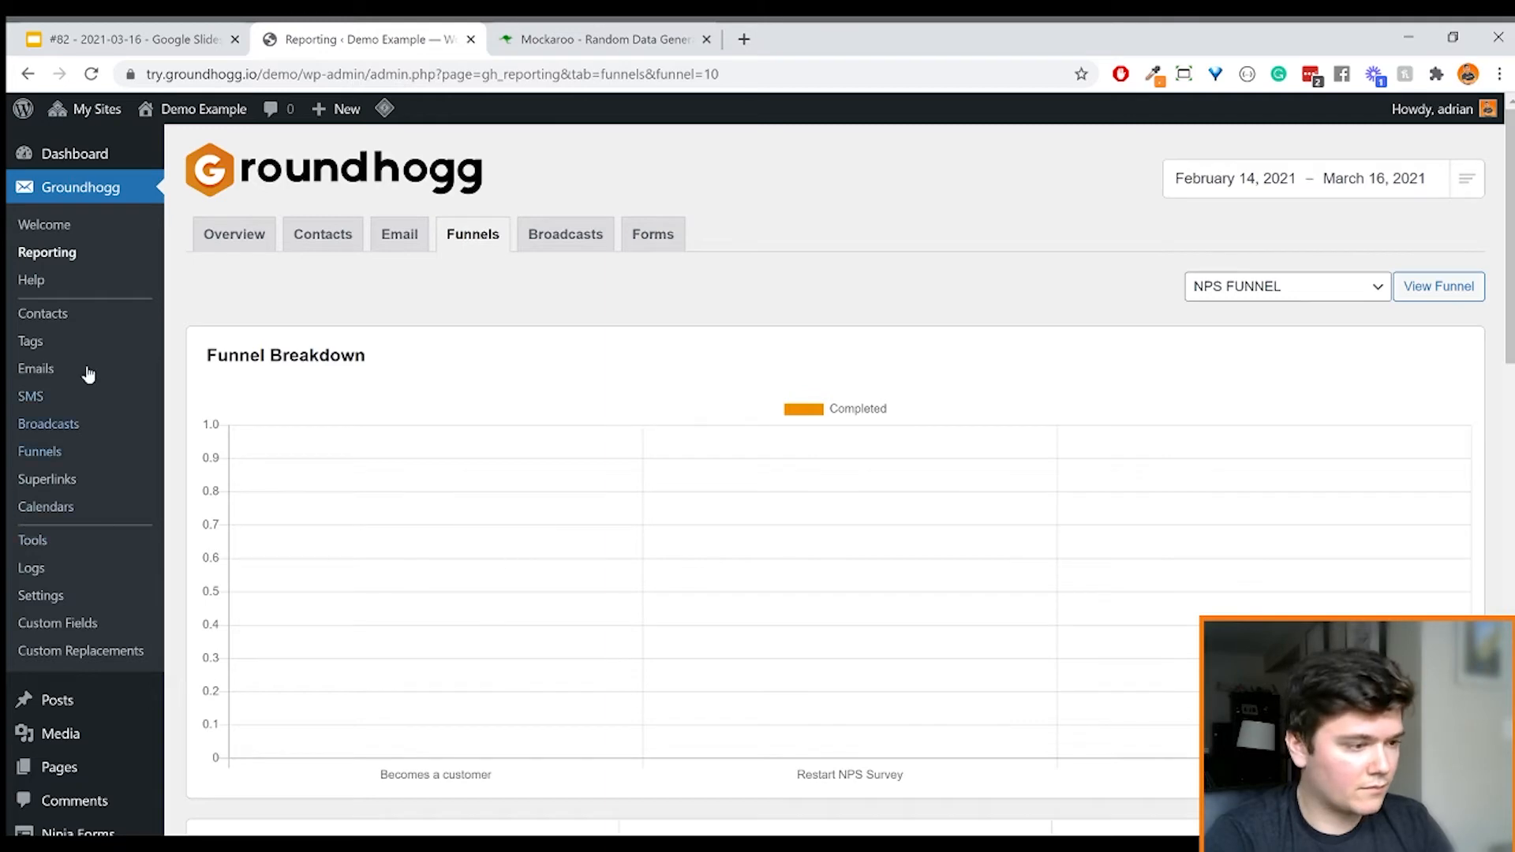
# Return to the full contacts list and review the bulk actions available for all contacts
pyautogui.click(122, 312)
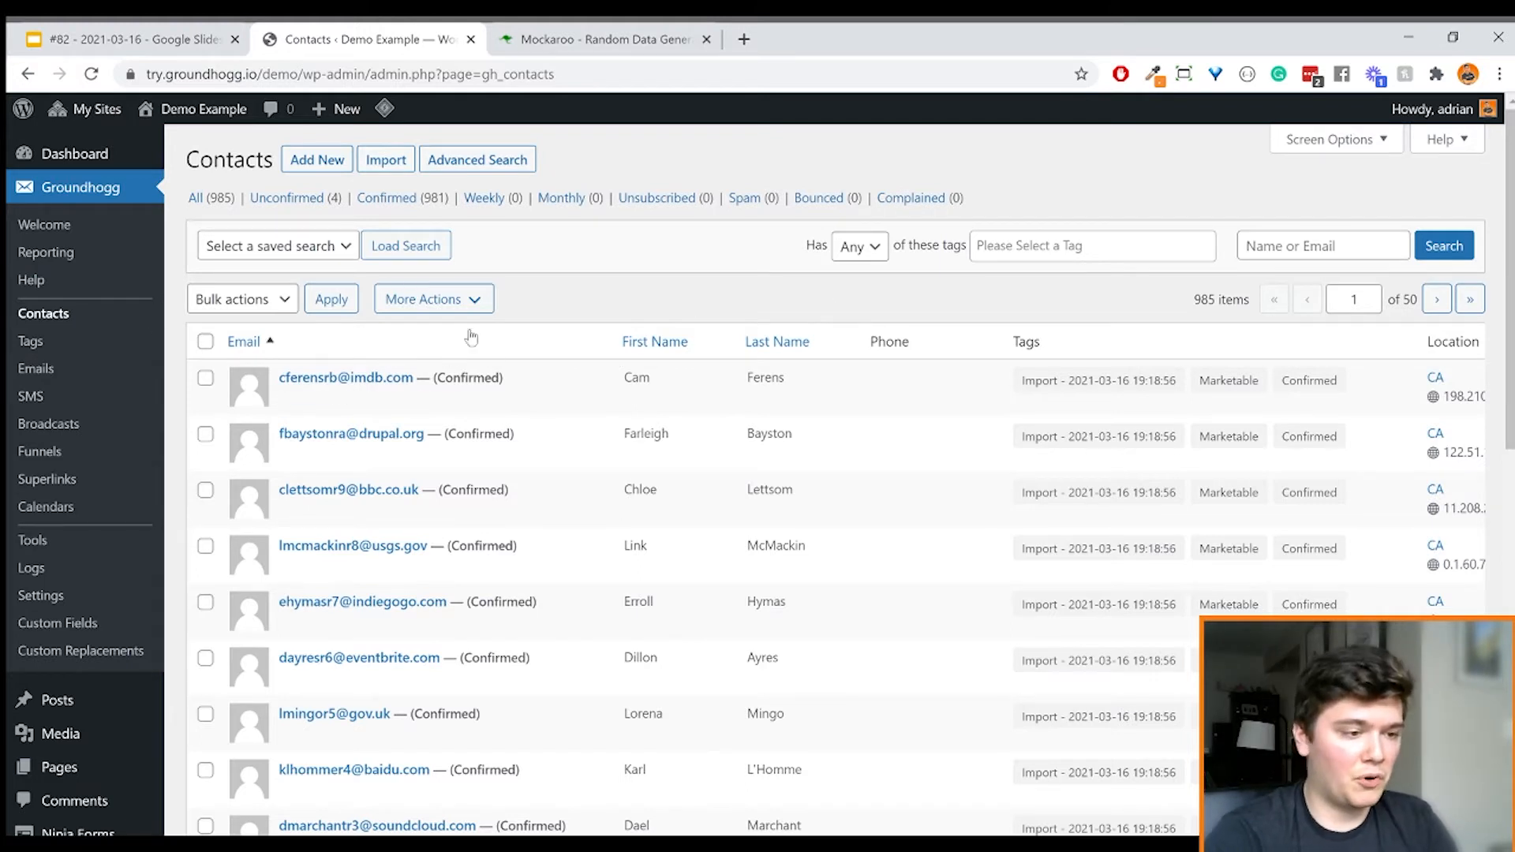
pyautogui.click(469, 301)
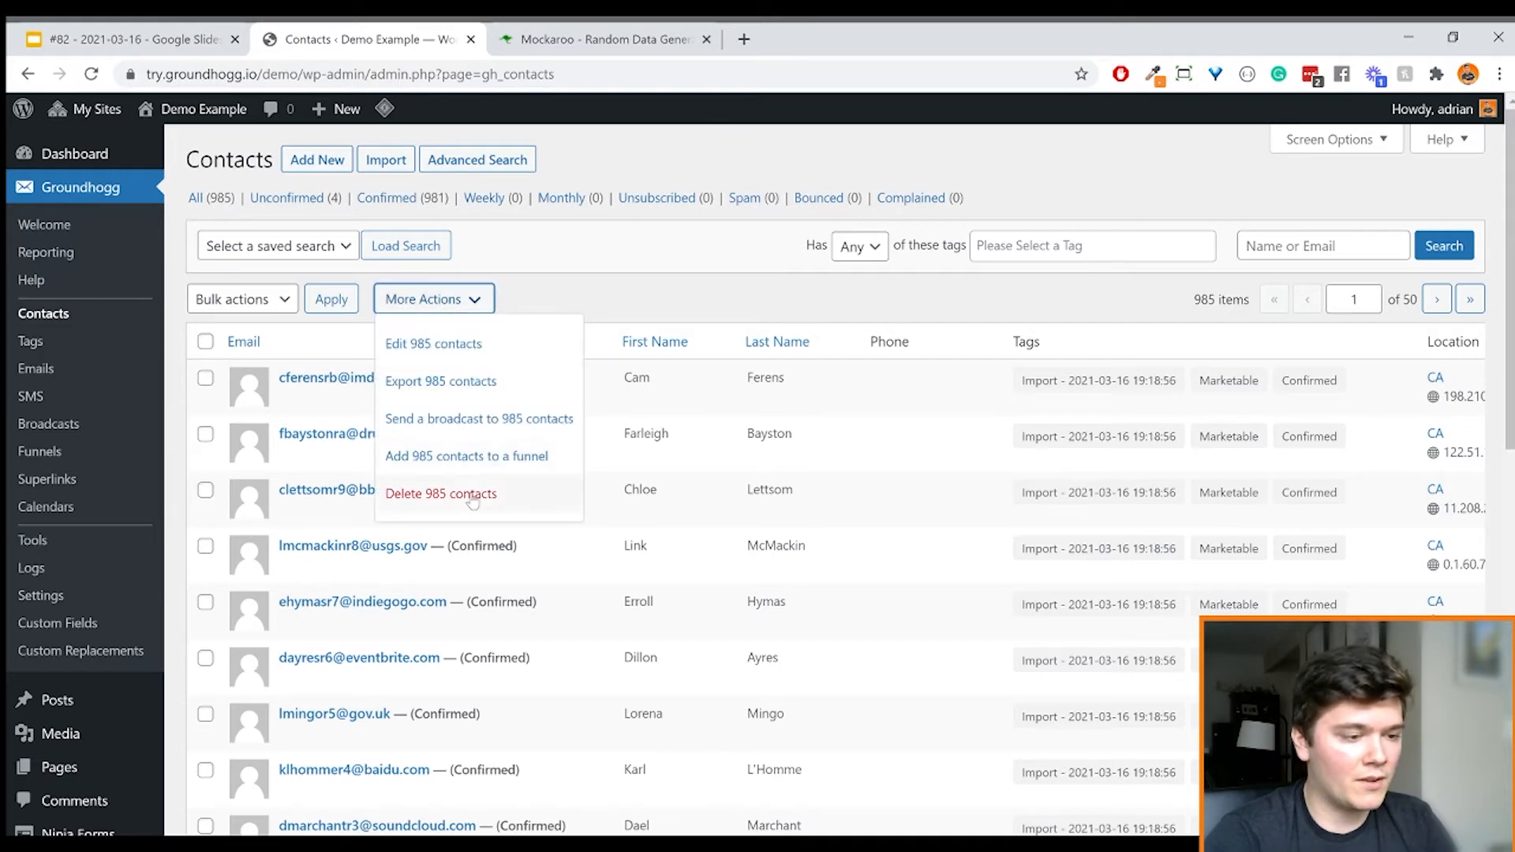
pyautogui.scroll(-1, 472, 502)
pyautogui.scroll(1, 472, 502)
pyautogui.click(715, 302)
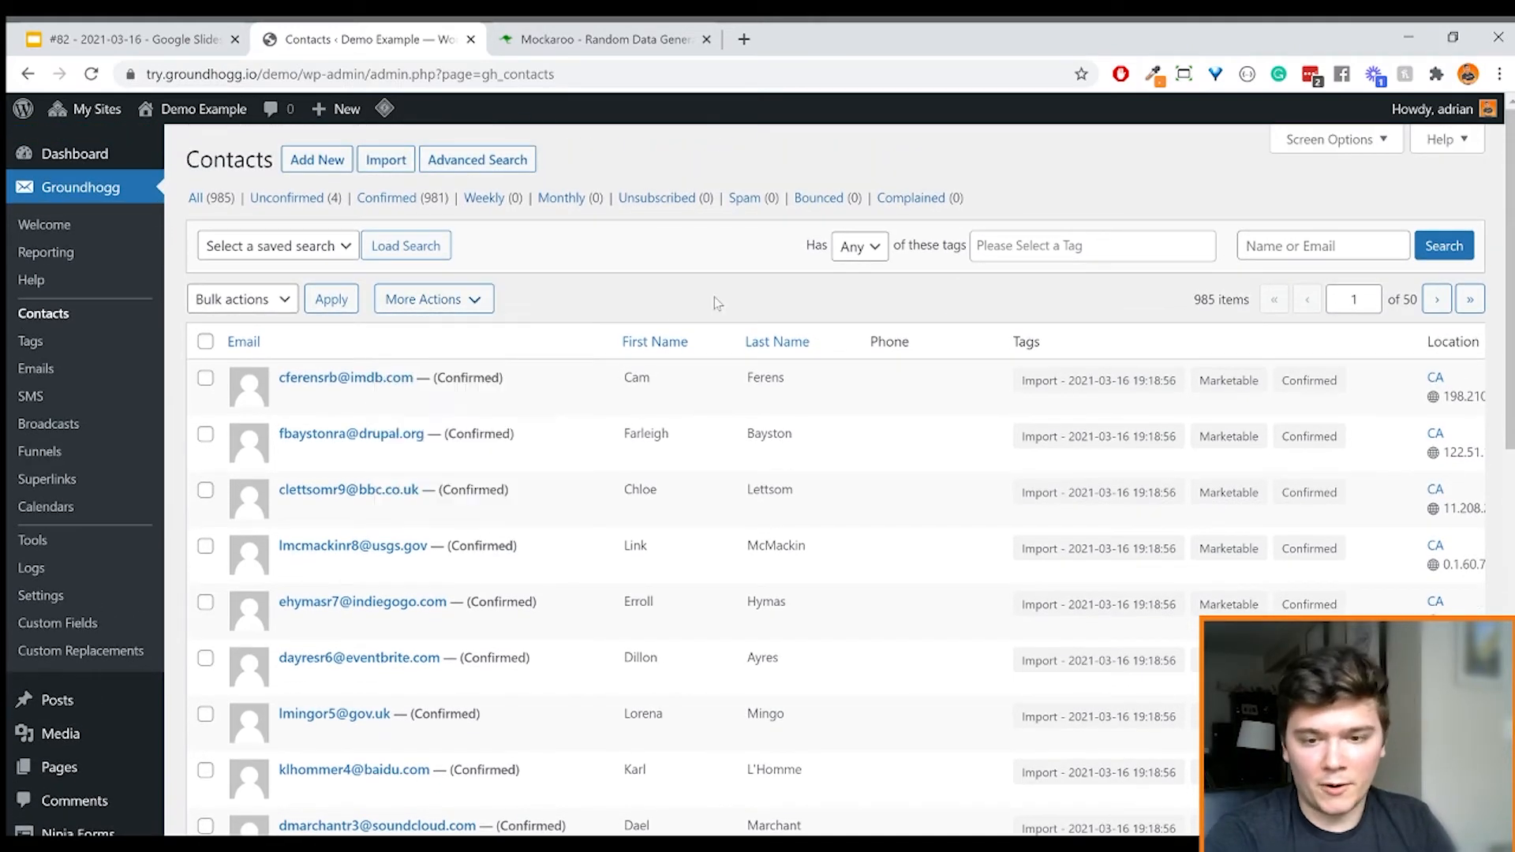
# Open the bulk edit form for all contacts and review its tag, company, location, custom and event fields
pyautogui.click(474, 306)
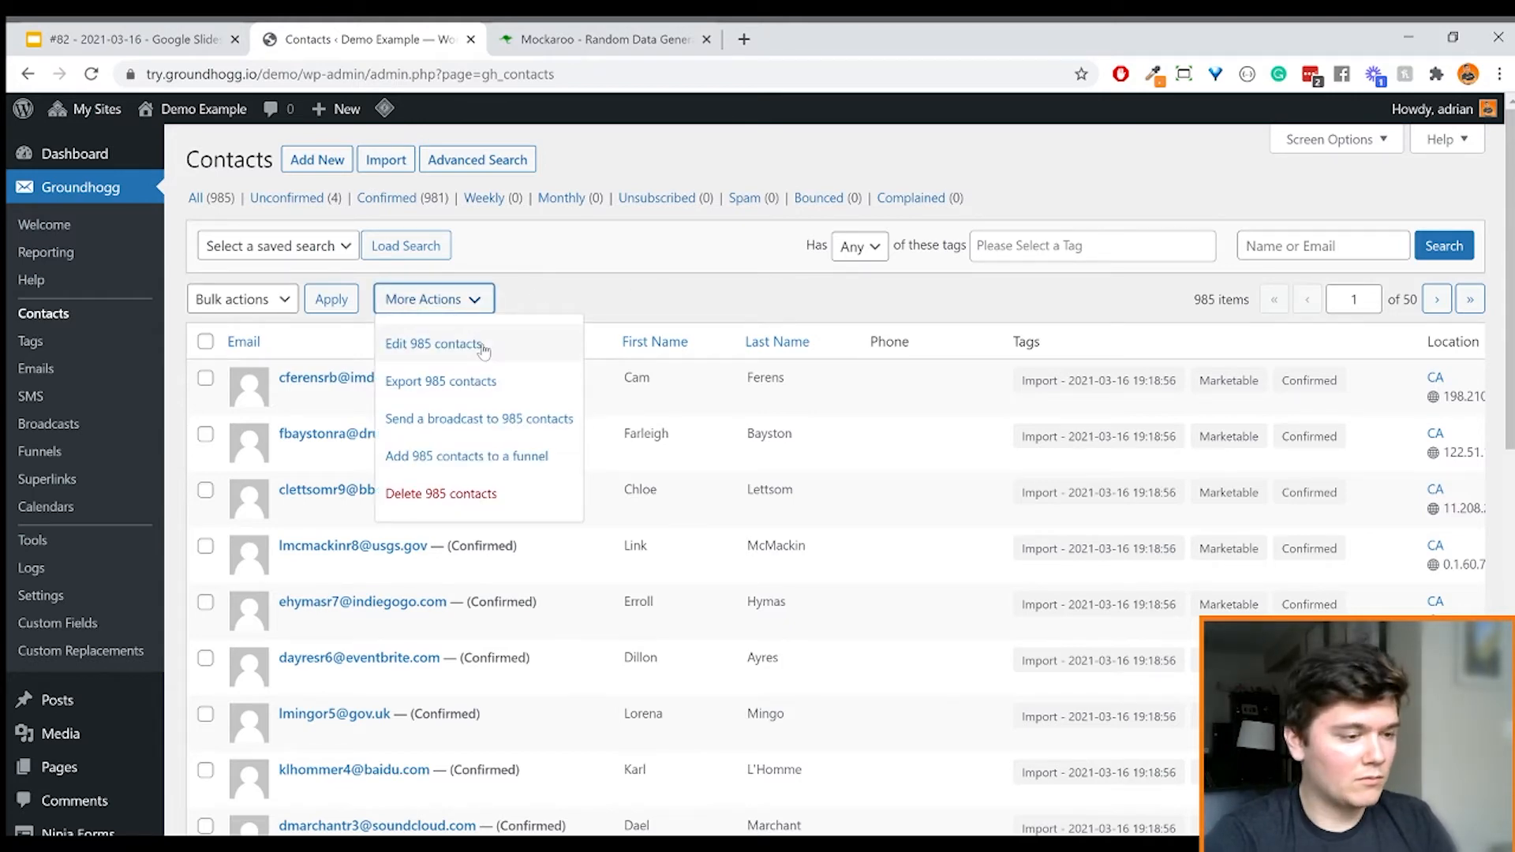
pyautogui.click(483, 349)
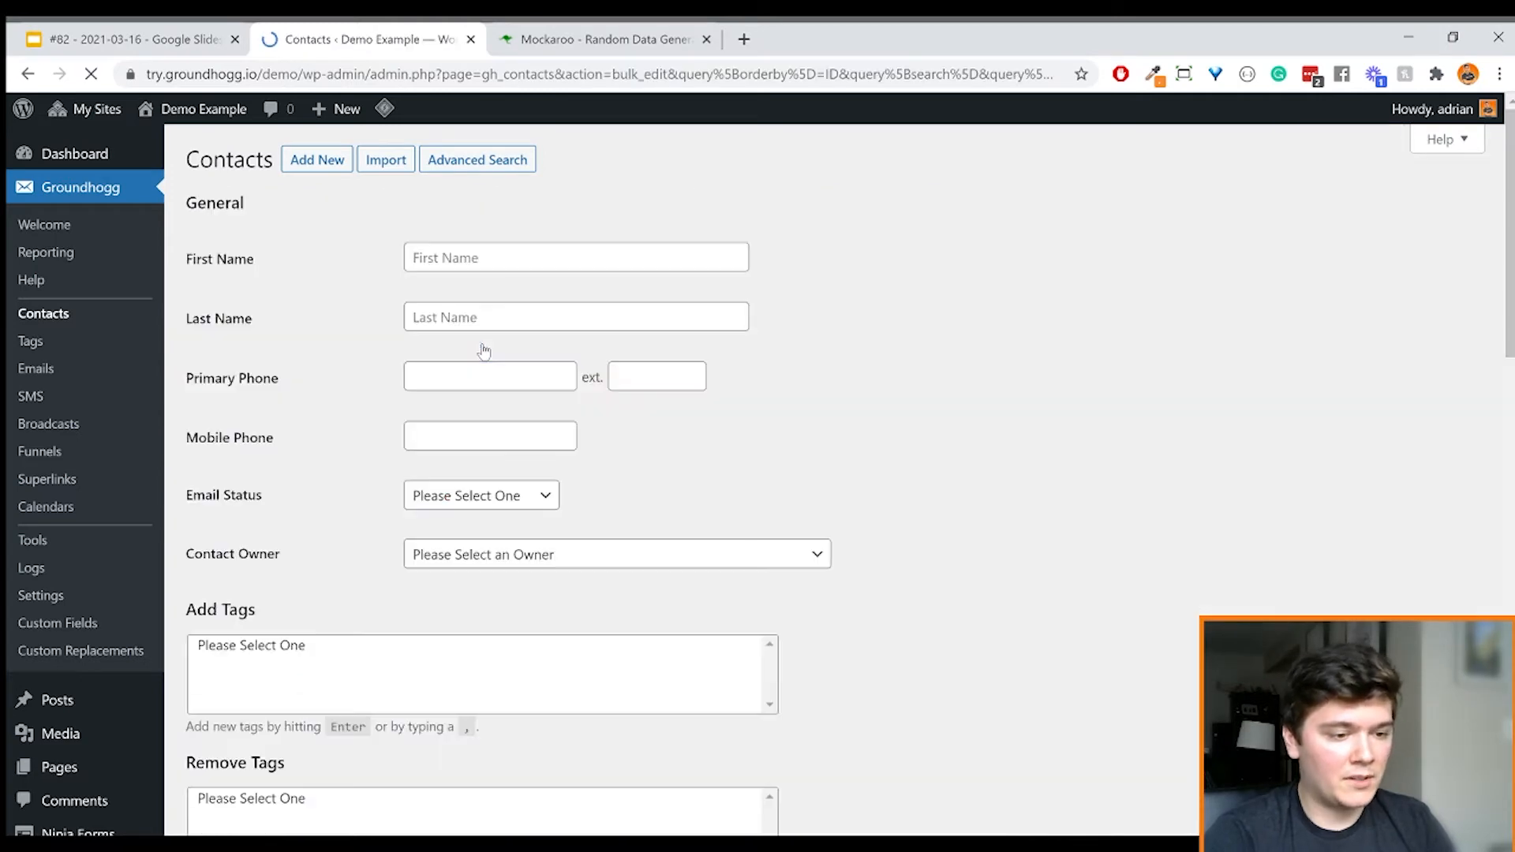
pyautogui.scroll(-15, 521, 462)
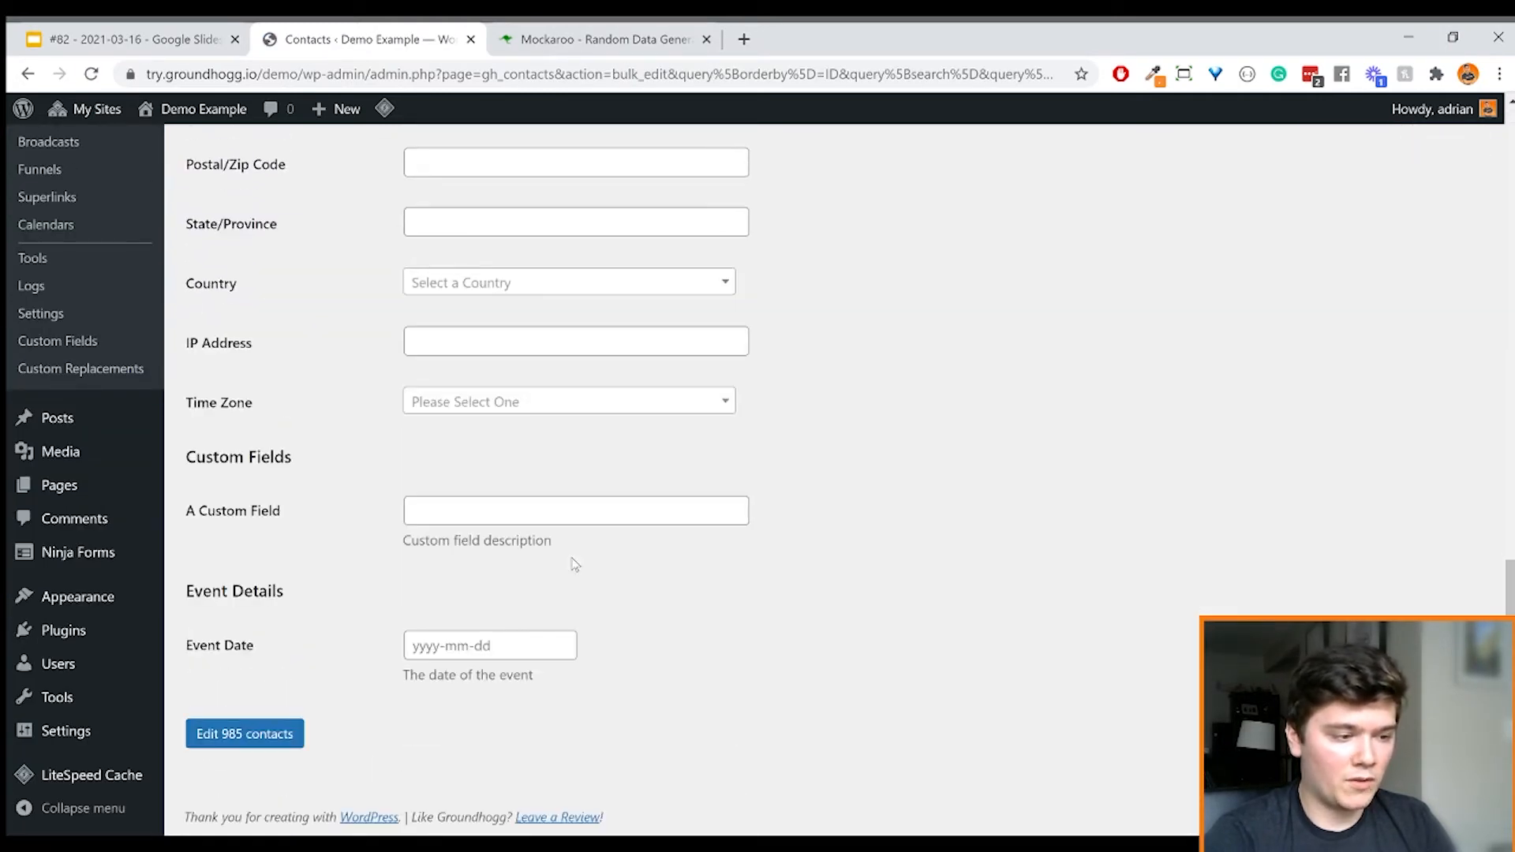
pyautogui.click(558, 504)
pyautogui.scroll(15, 552, 512)
pyautogui.scroll(-8, 551, 519)
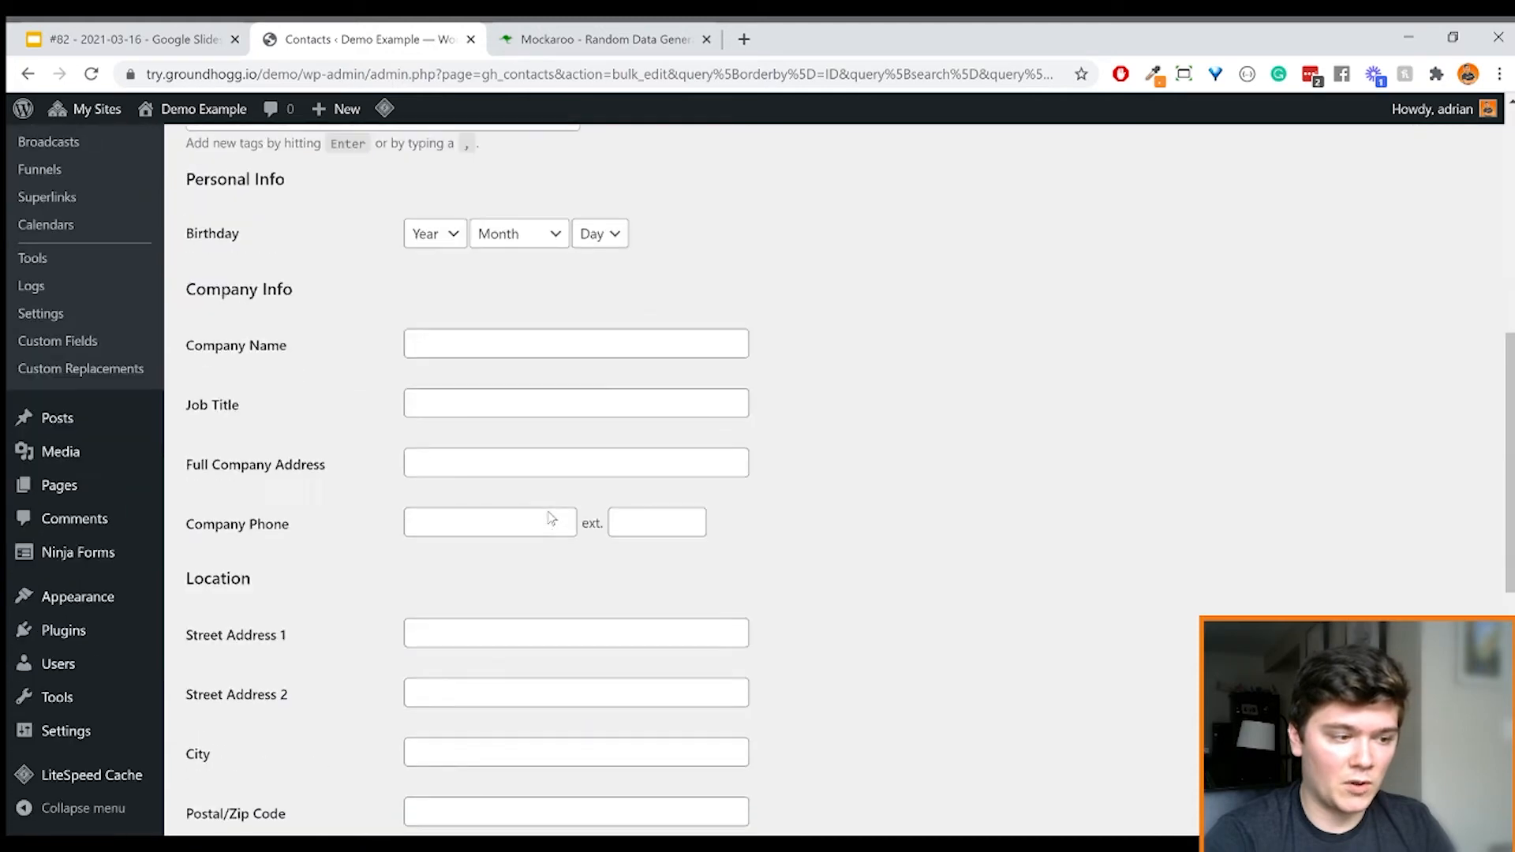
pyautogui.scroll(-8, 551, 519)
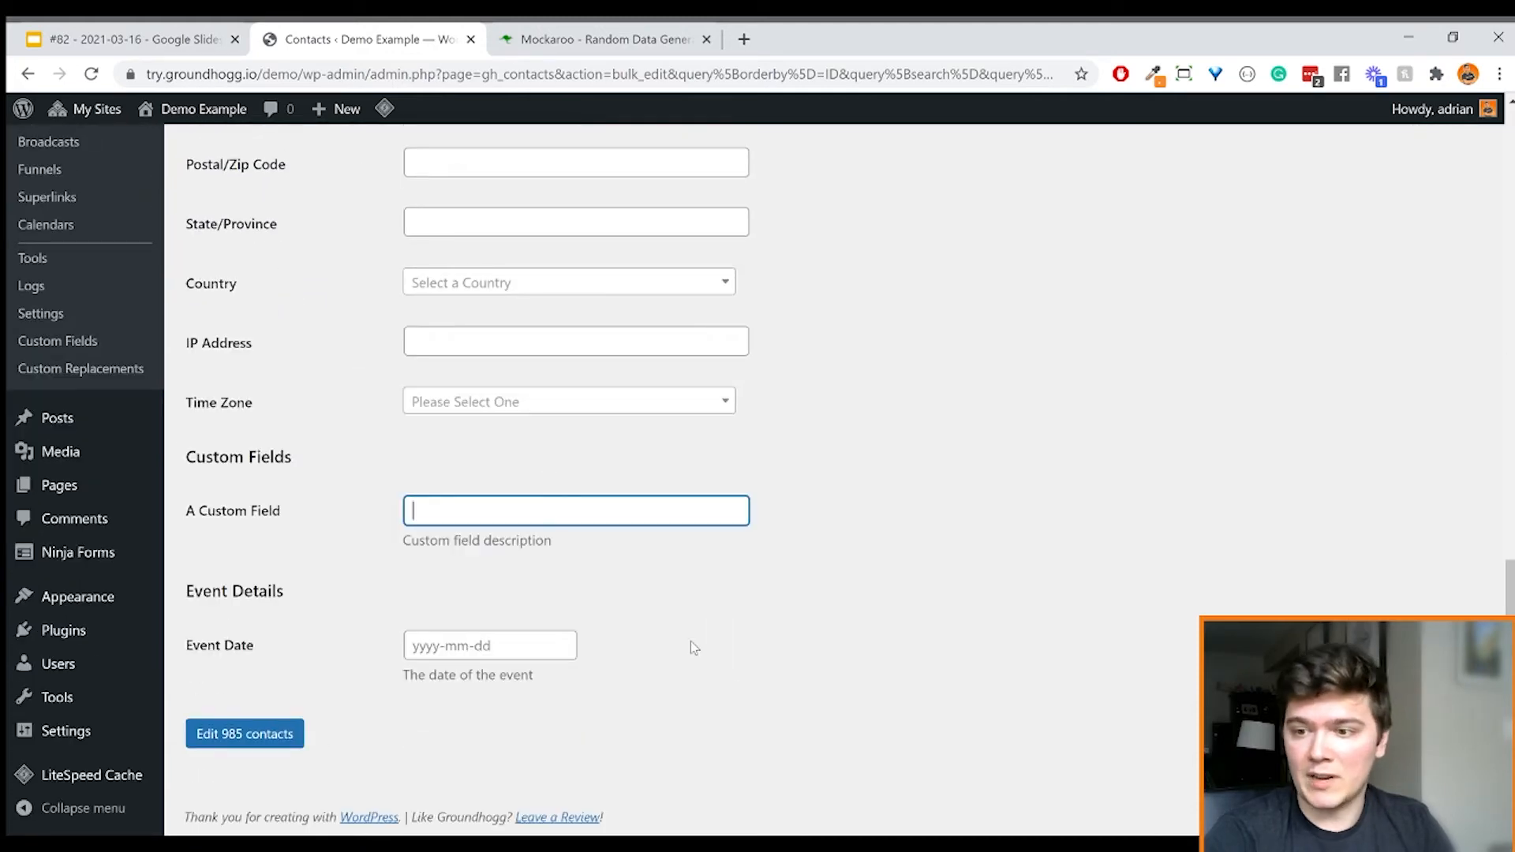
pyautogui.scroll(12, 690, 641)
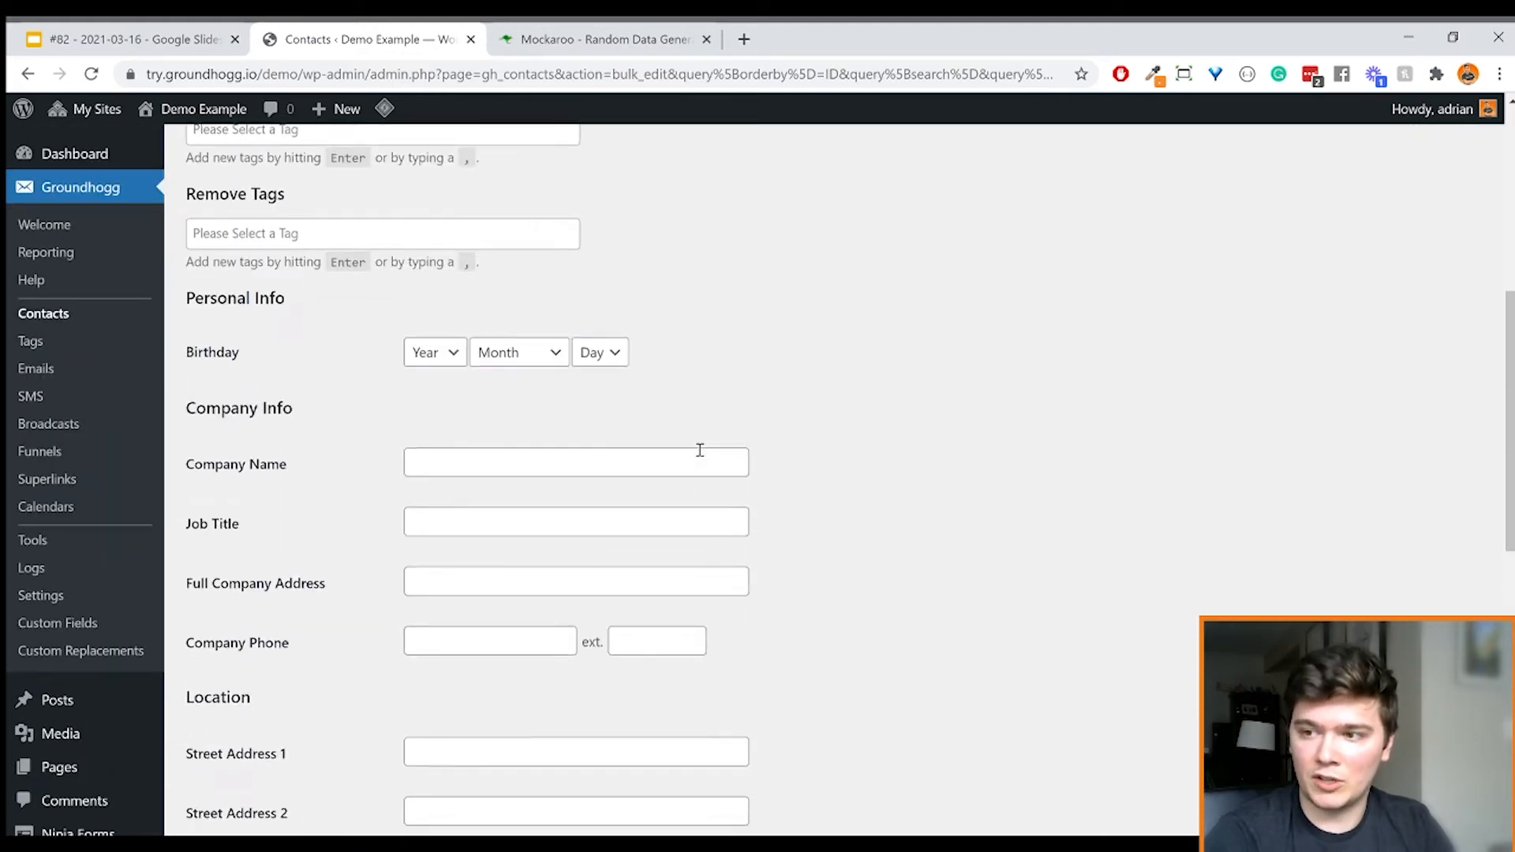
pyautogui.scroll(2, 702, 457)
pyautogui.scroll(-15, 701, 456)
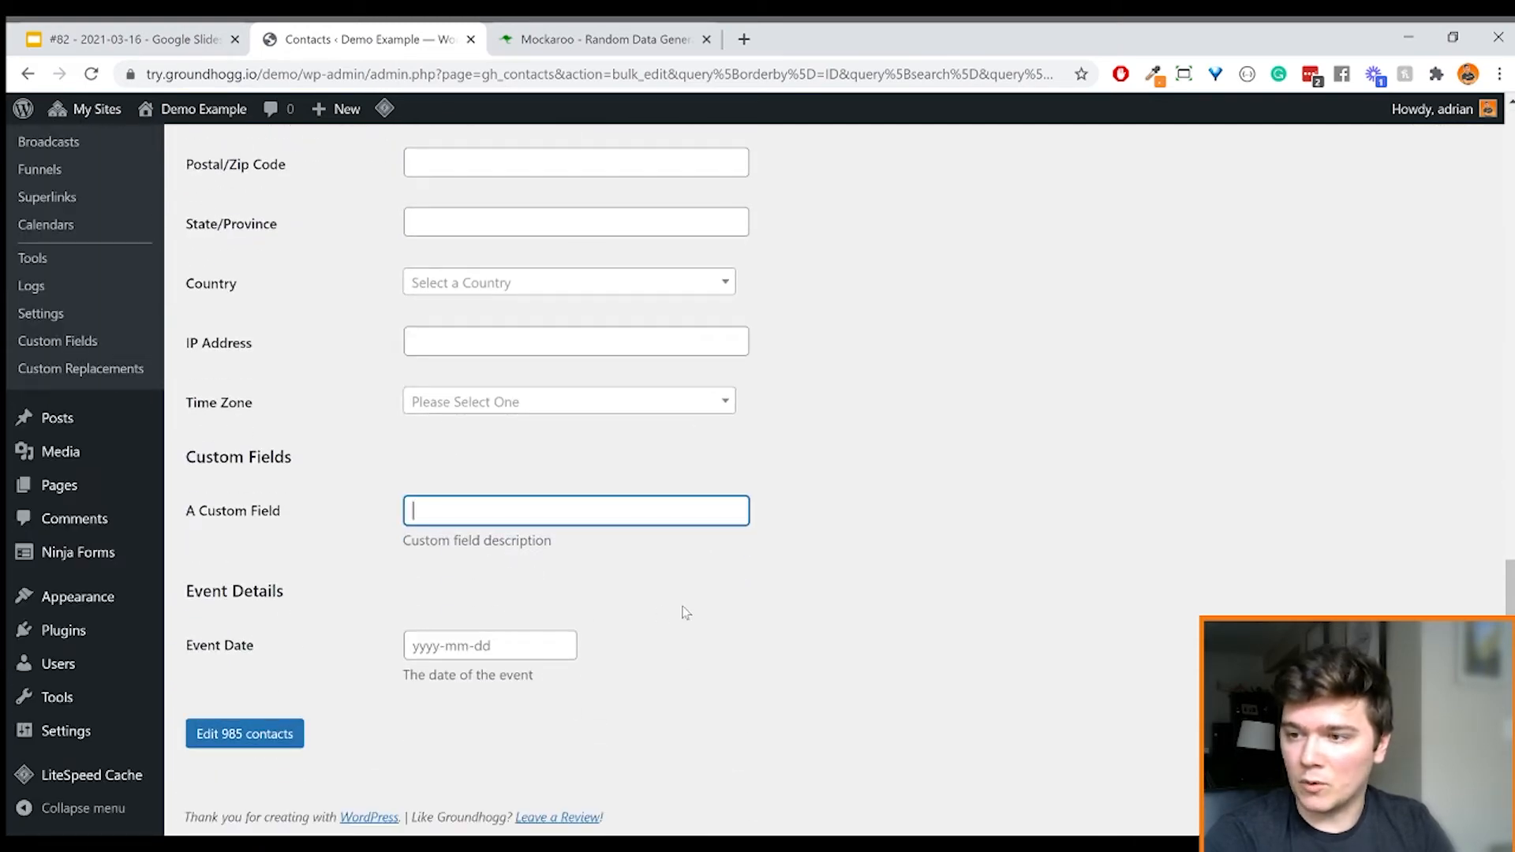
pyautogui.scroll(12, 450, 483)
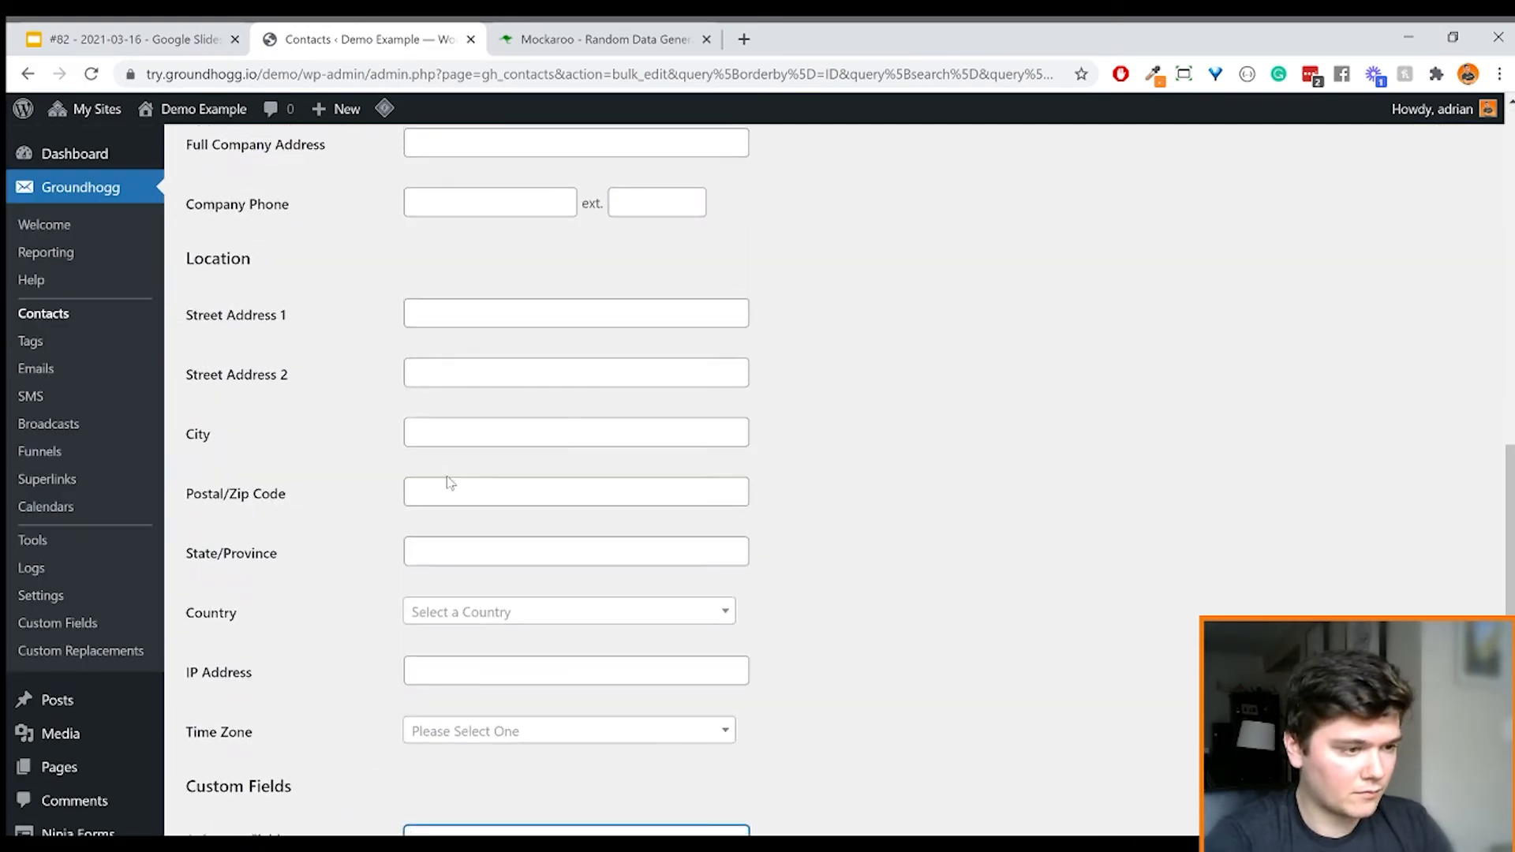
# Leave the bulk edit form and review the contact and email statistics in the reporting overview
pyautogui.scroll(4, 450, 483)
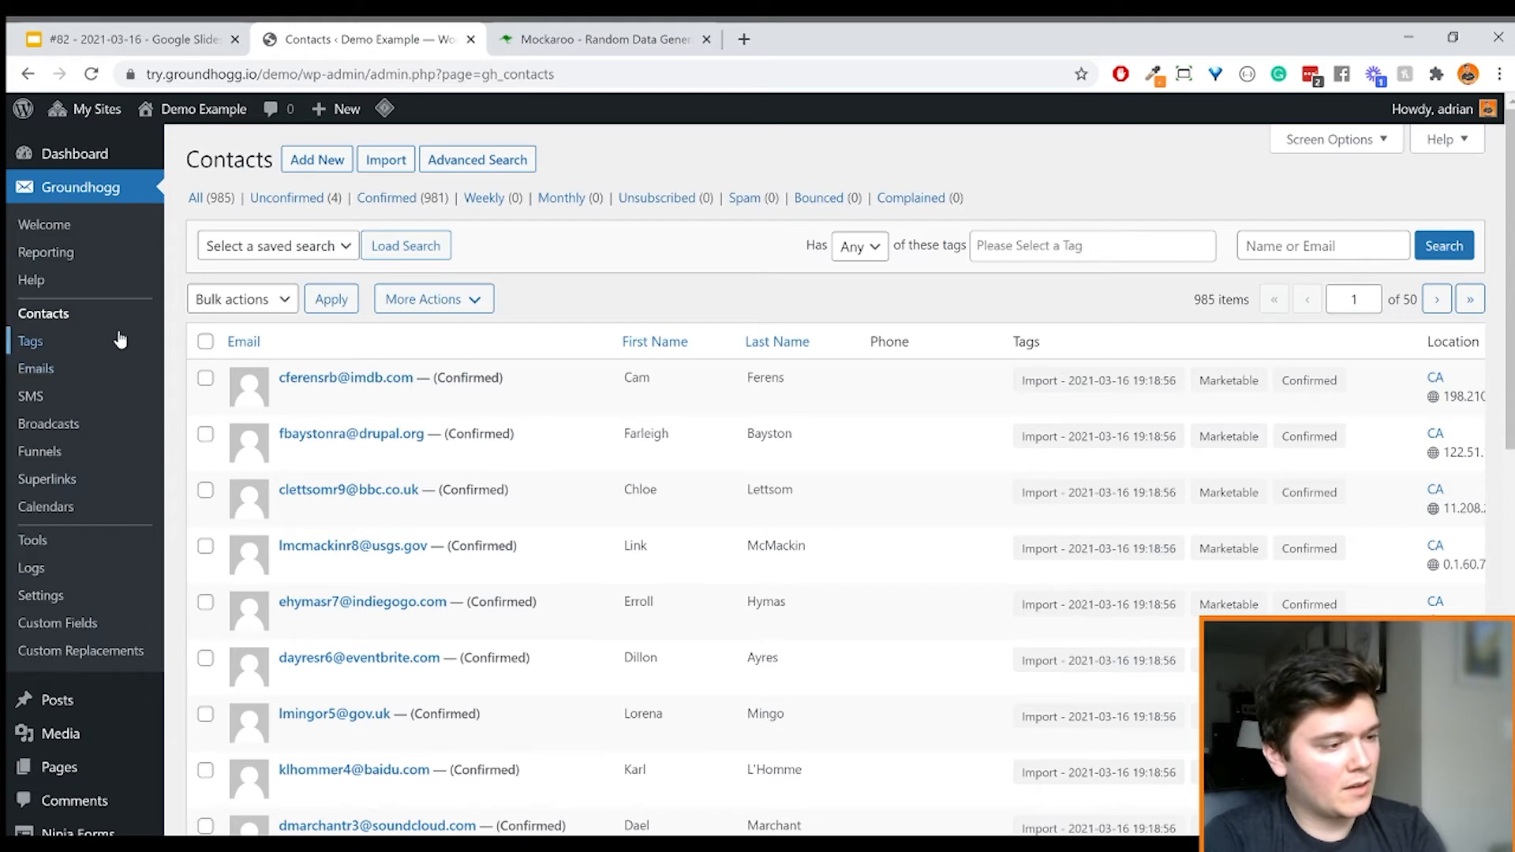
pyautogui.click(132, 253)
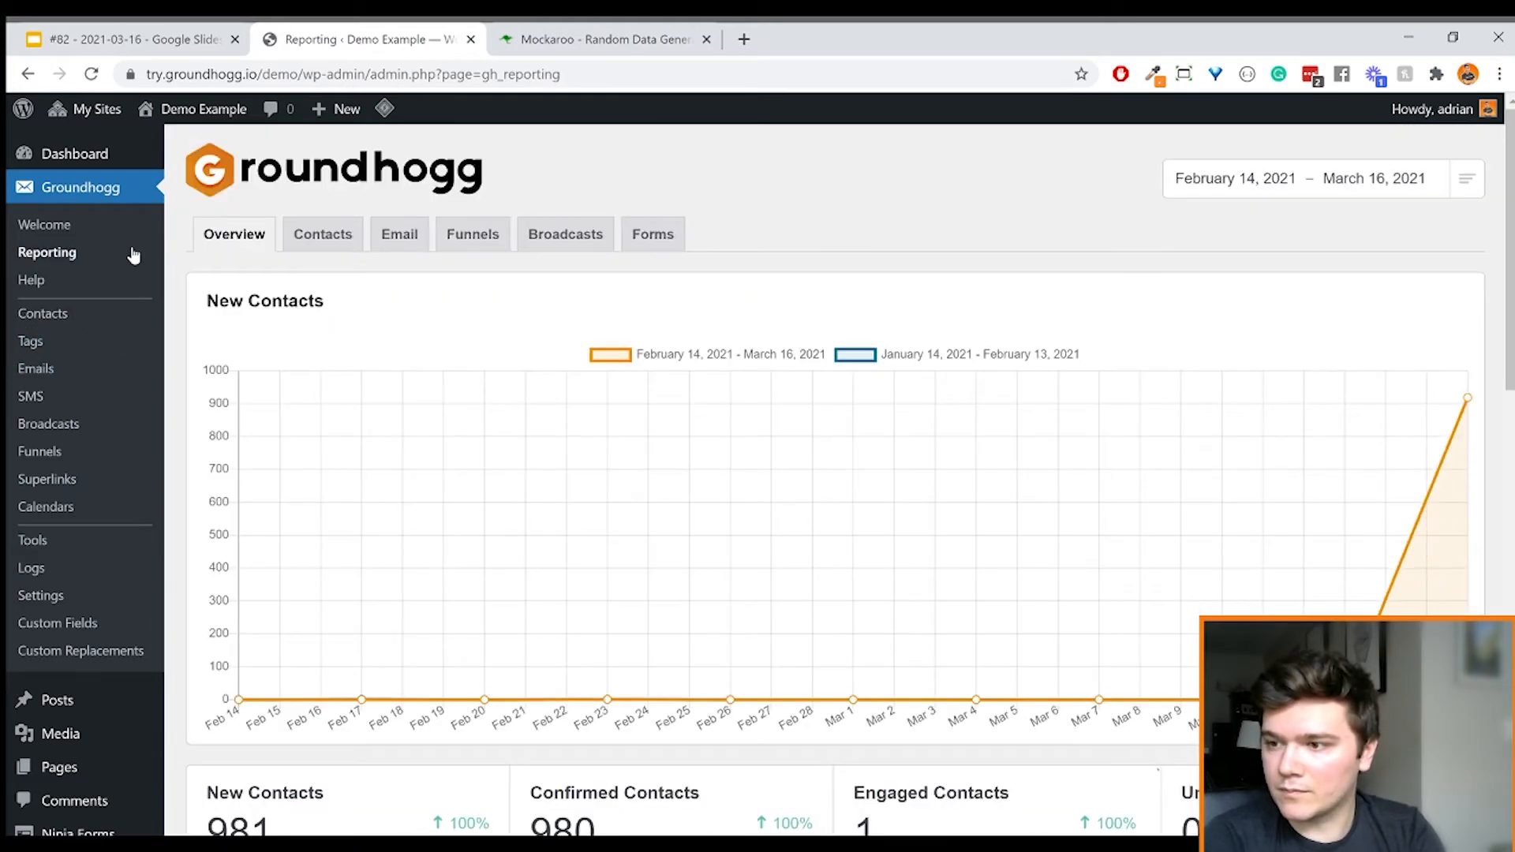
pyautogui.scroll(-10, 234, 552)
pyautogui.scroll(8, 235, 553)
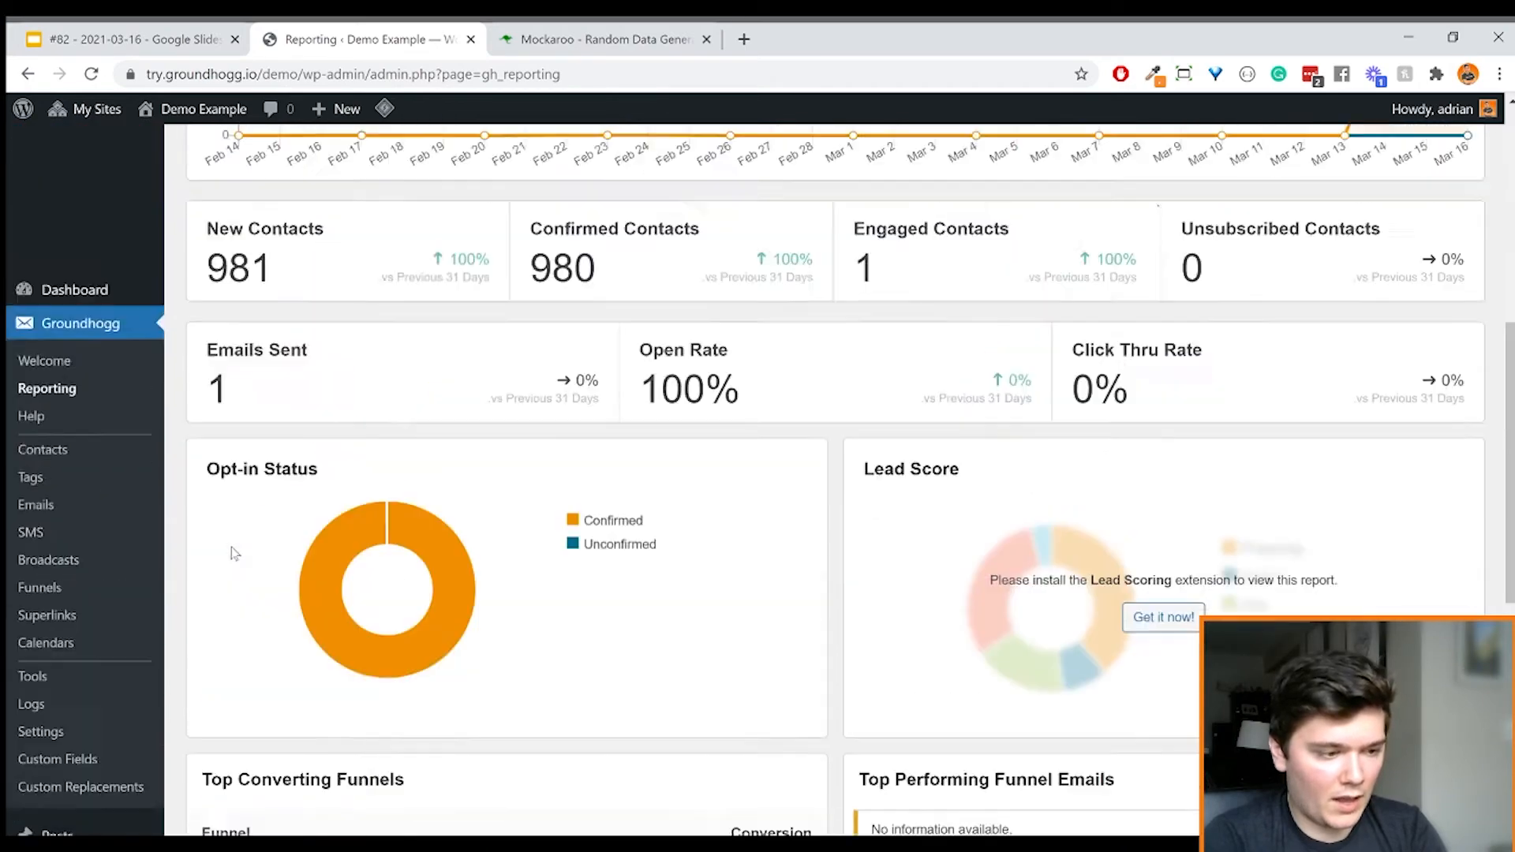
pyautogui.scroll(5, 355, 324)
# Open the funnel report for NPS FUNNEL and examine the completed and waiting contacts for each step
pyautogui.click(472, 235)
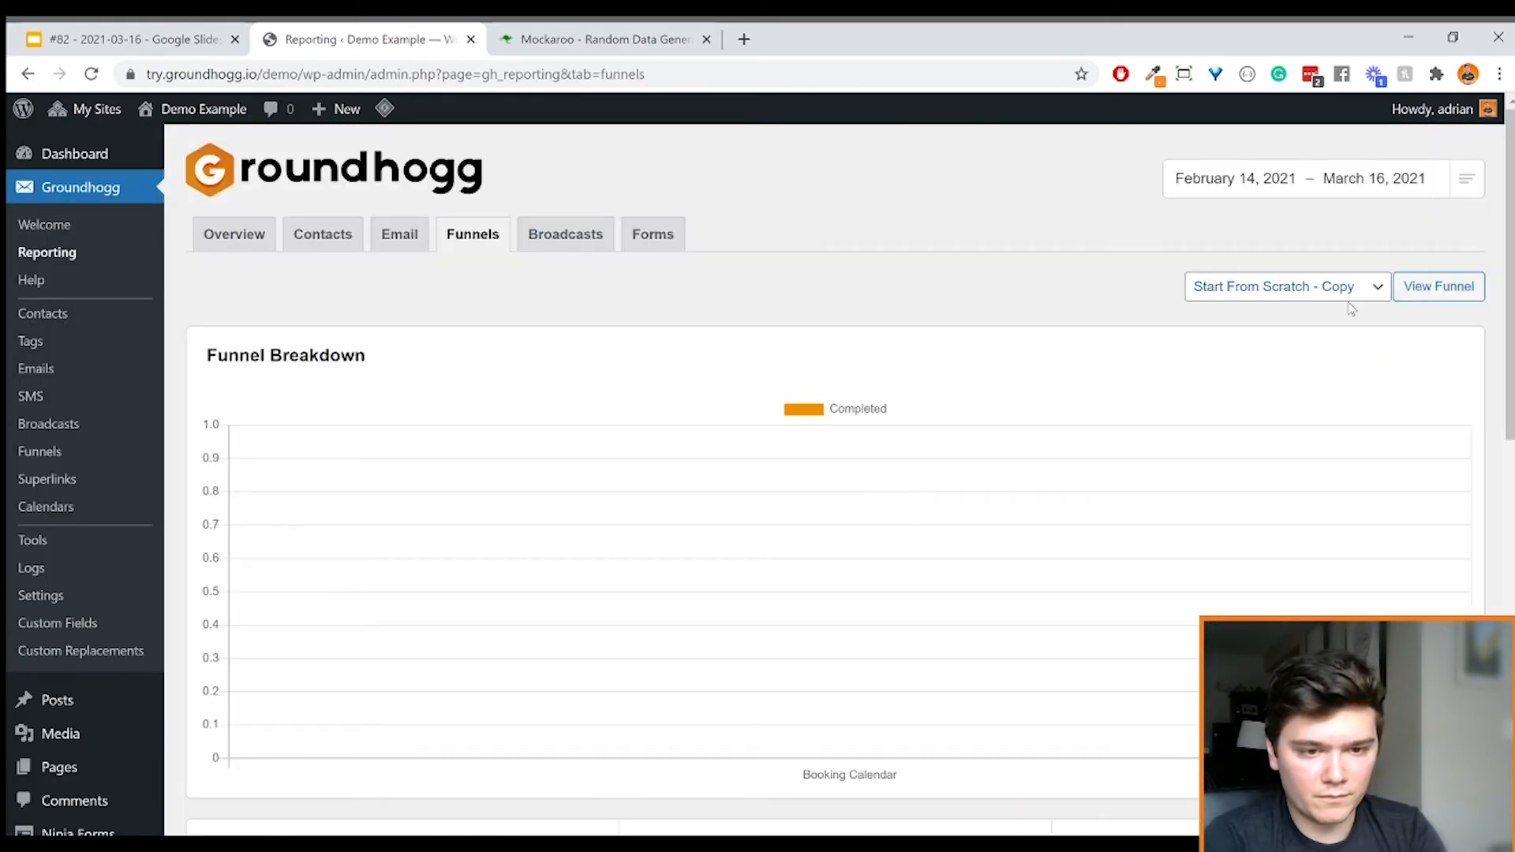
pyautogui.click(1356, 300)
pyautogui.press('Down')
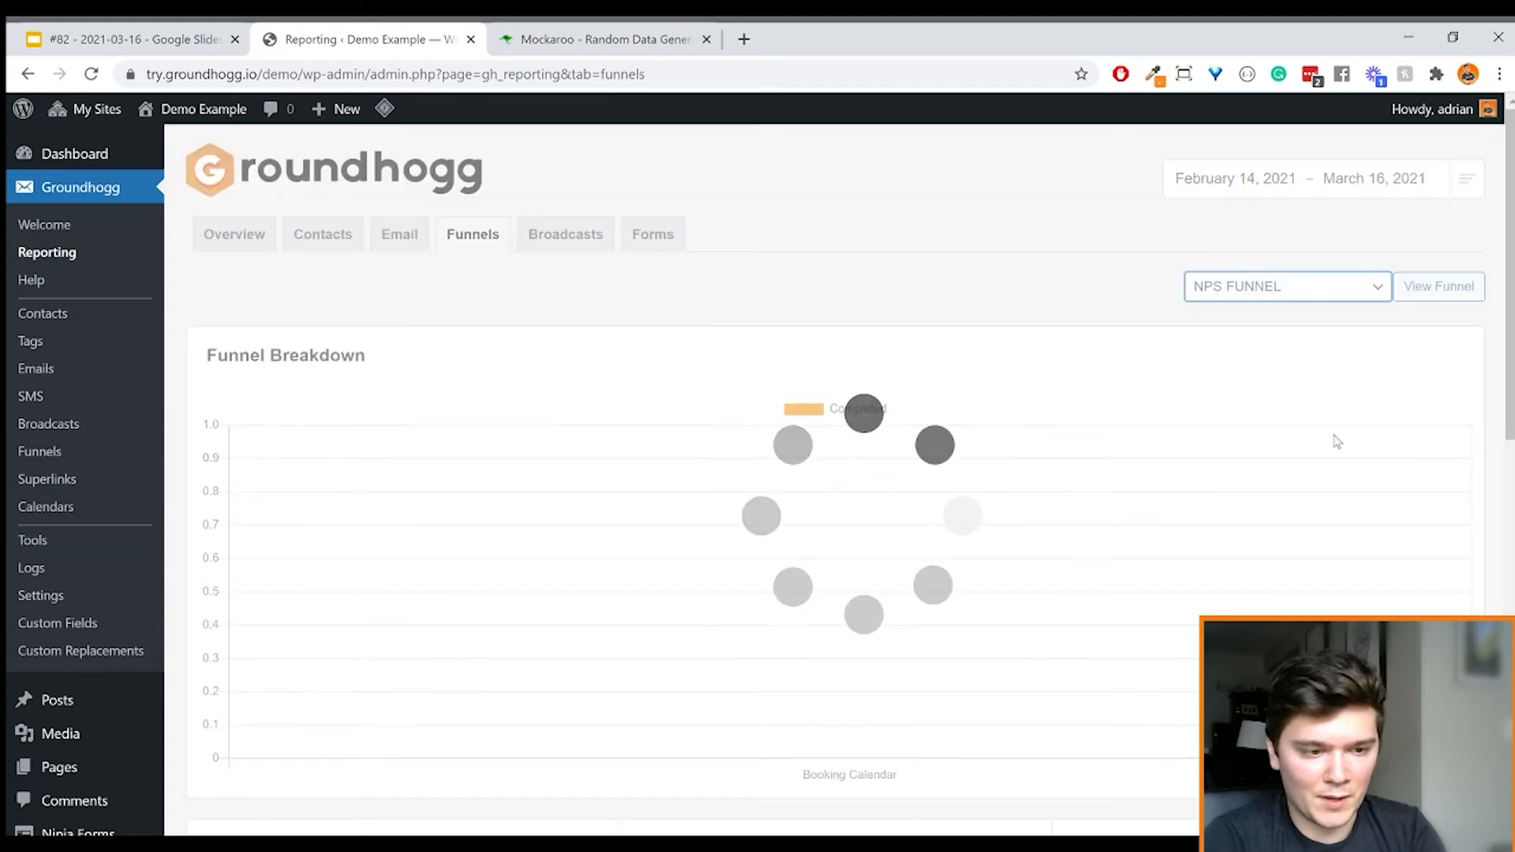
pyautogui.scroll(-3, 1301, 589)
pyautogui.scroll(-12, 1304, 594)
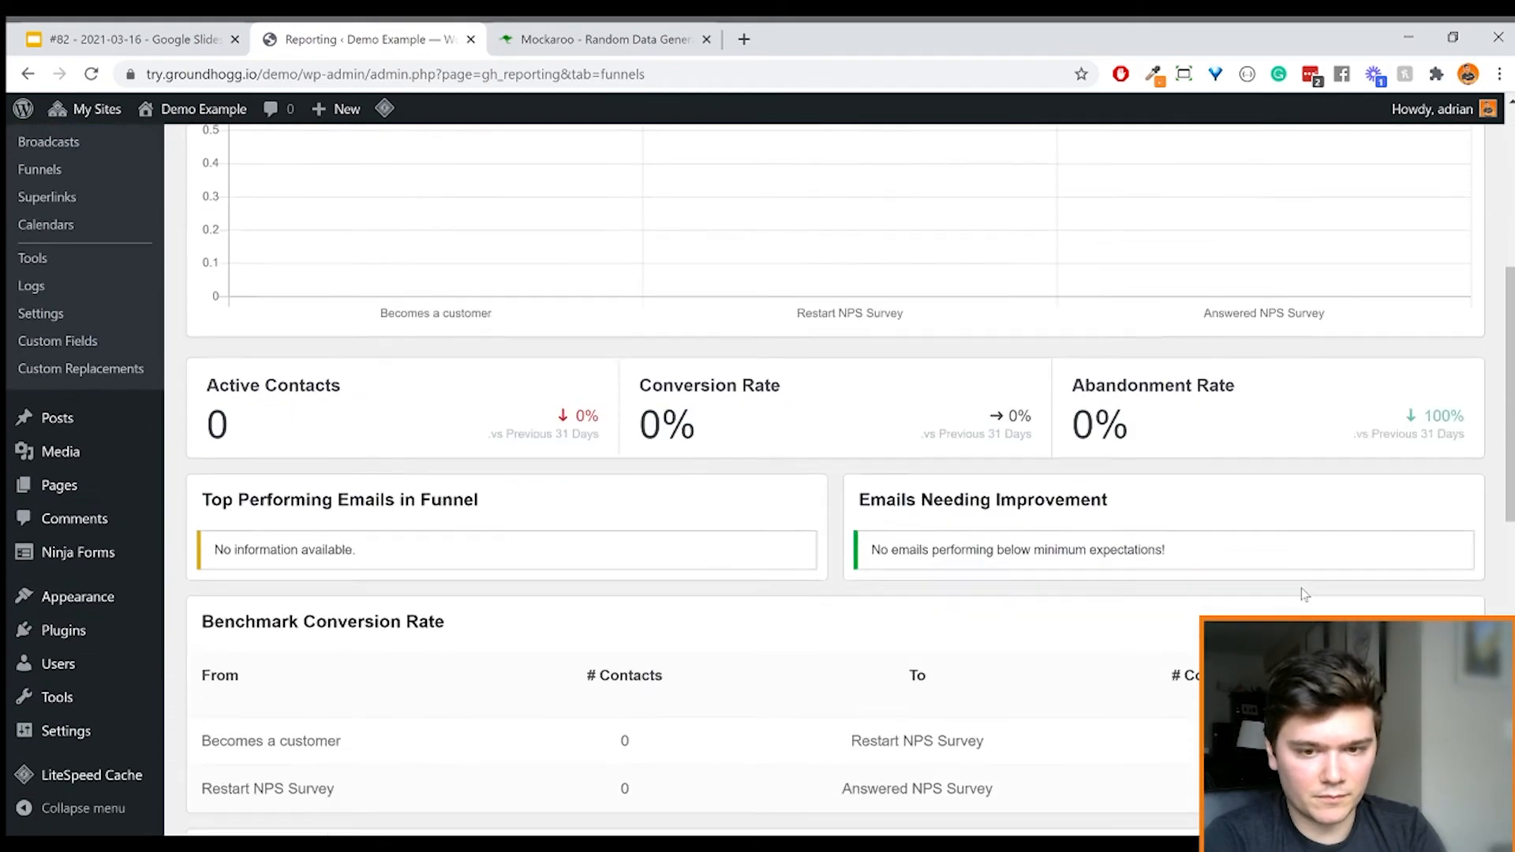
pyautogui.scroll(-1, 1302, 593)
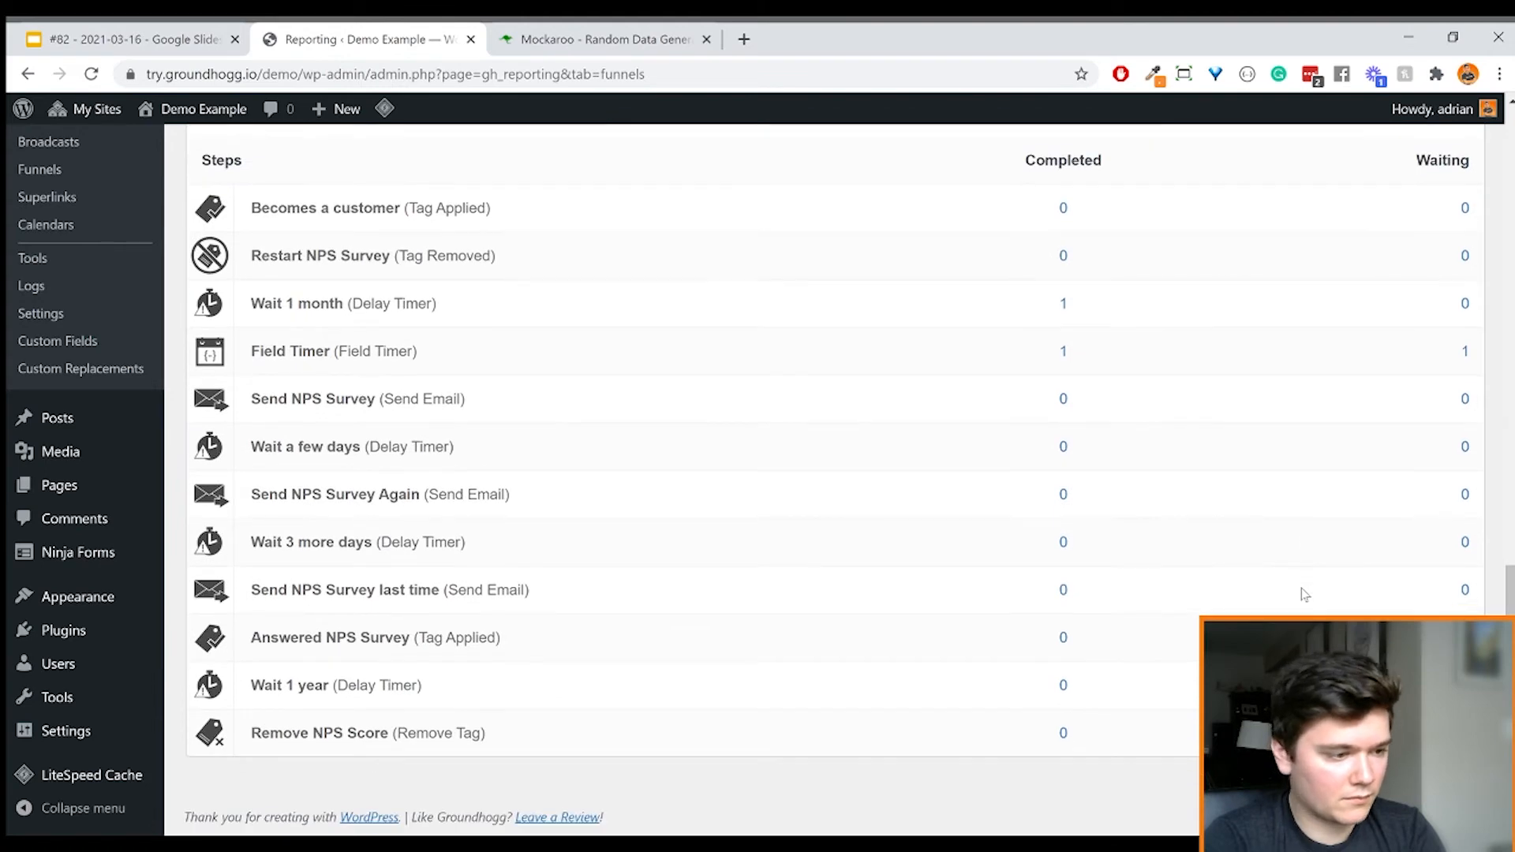
pyautogui.scroll(3, 1301, 594)
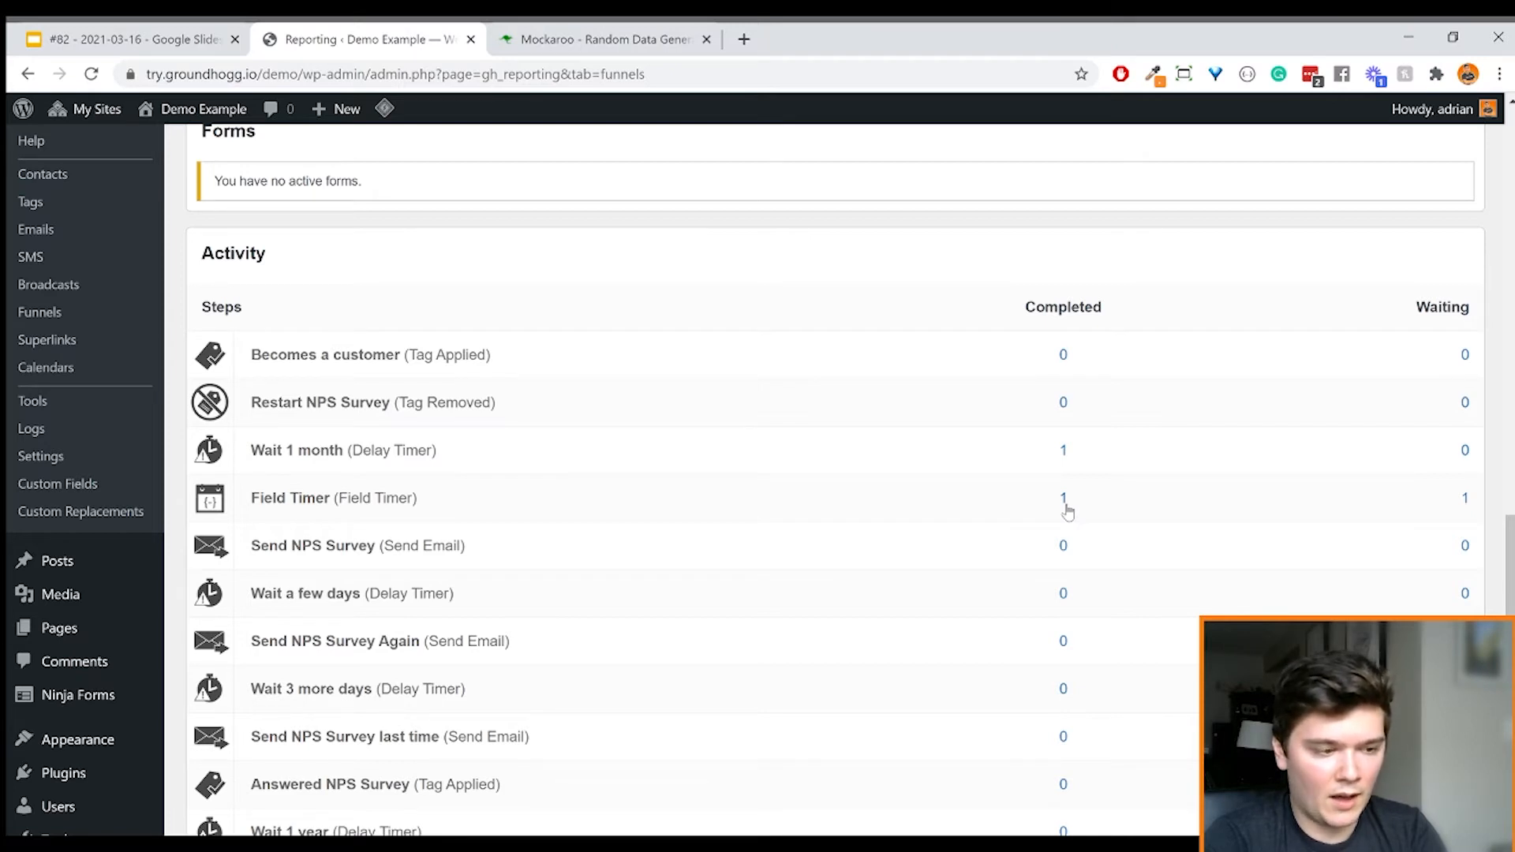
# List the contacts who completed the Field Timer step and check the additional actions available for them
pyautogui.click(1066, 509)
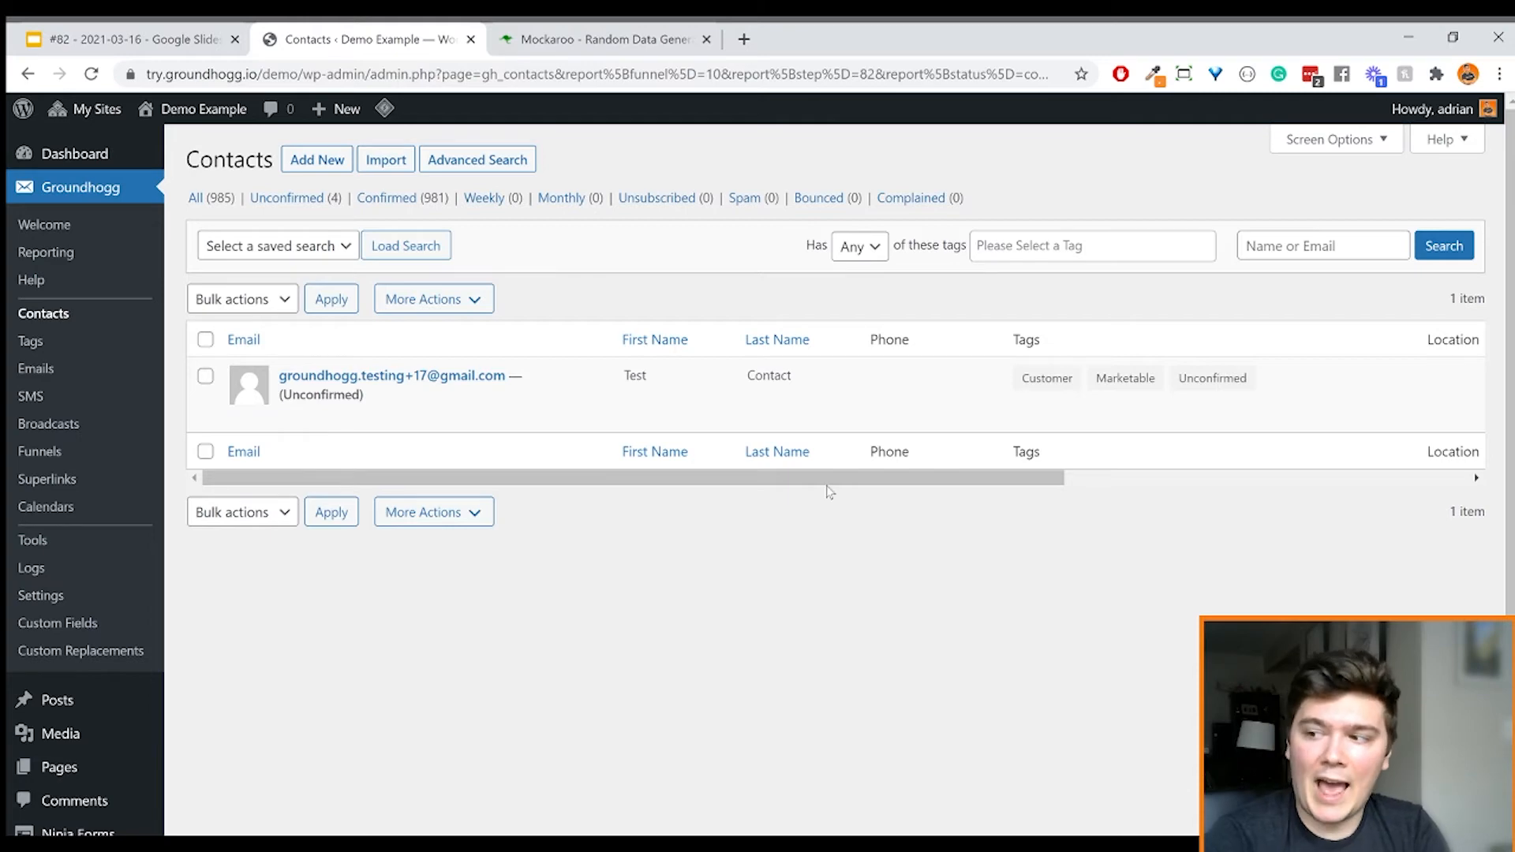
pyautogui.click(459, 308)
pyautogui.click(726, 321)
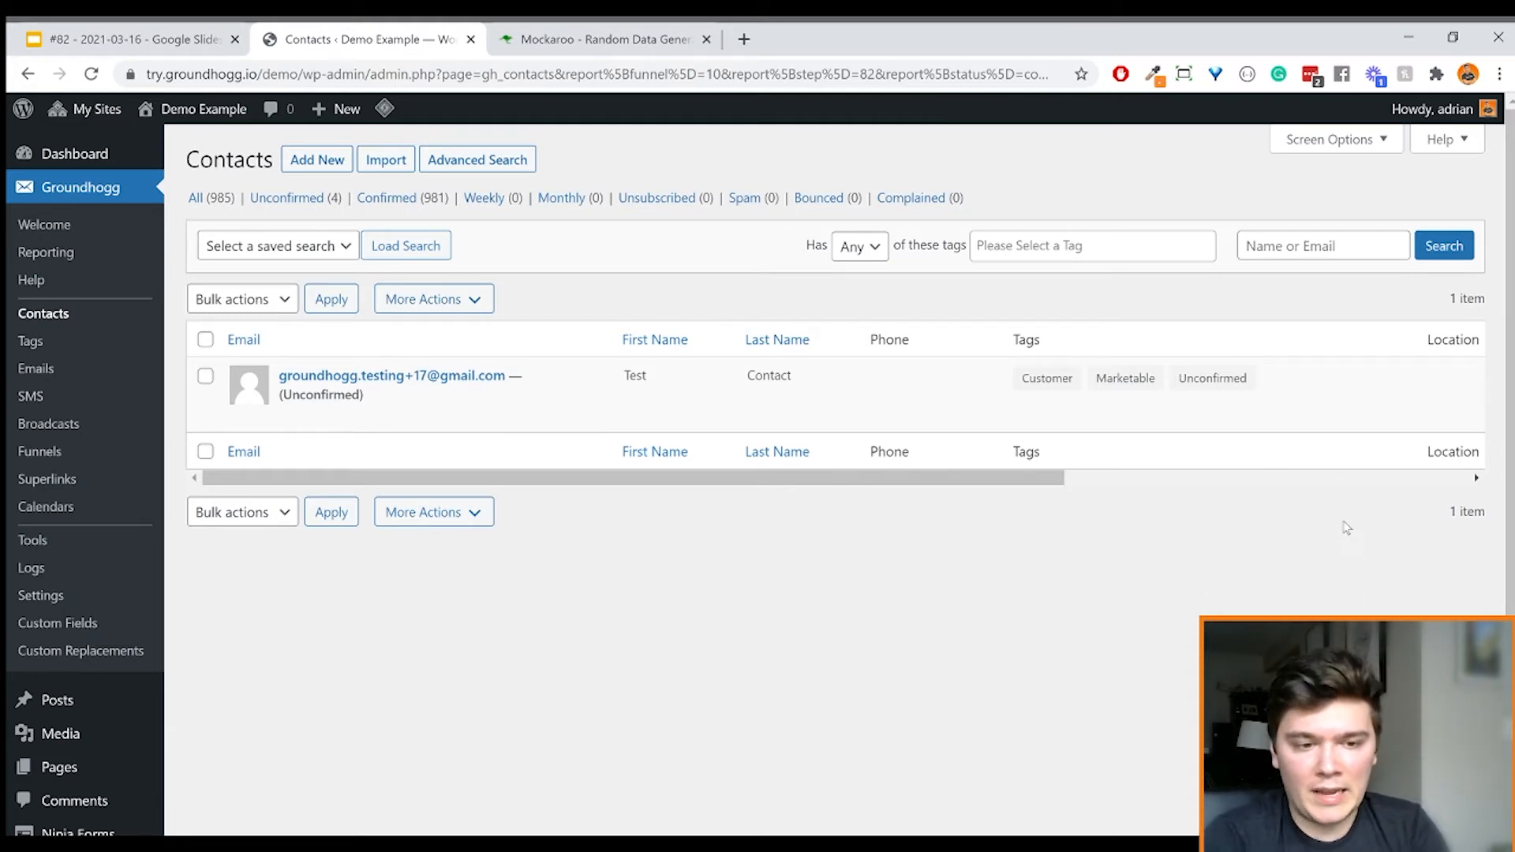
# Examine the listed contact's tag, location, birthday and event date columns in the contacts table
pyautogui.hscroll(5, 1383, 365)
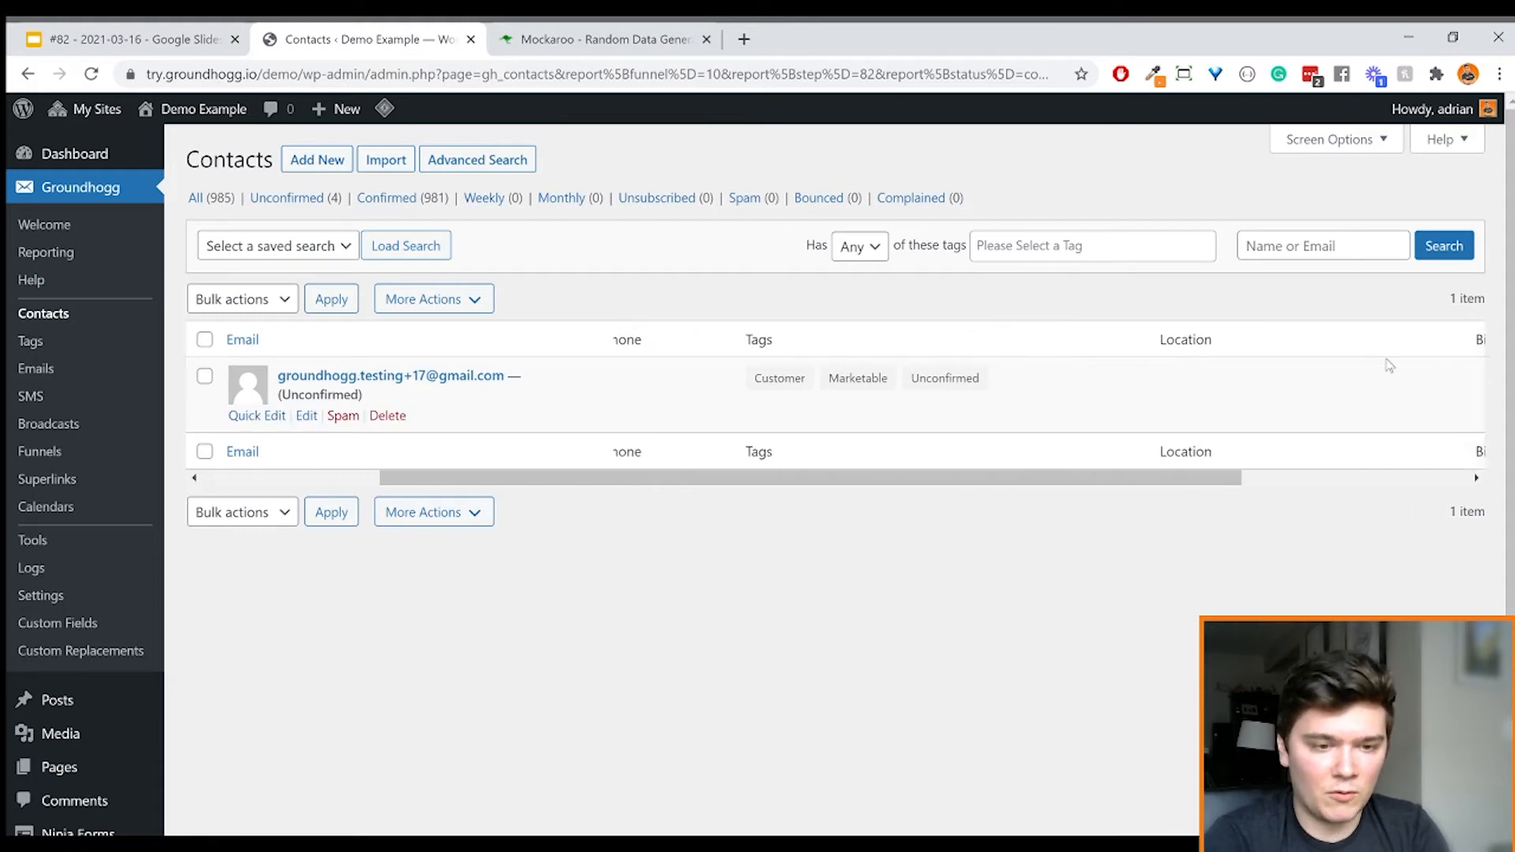
pyautogui.hscroll(-5, 1389, 365)
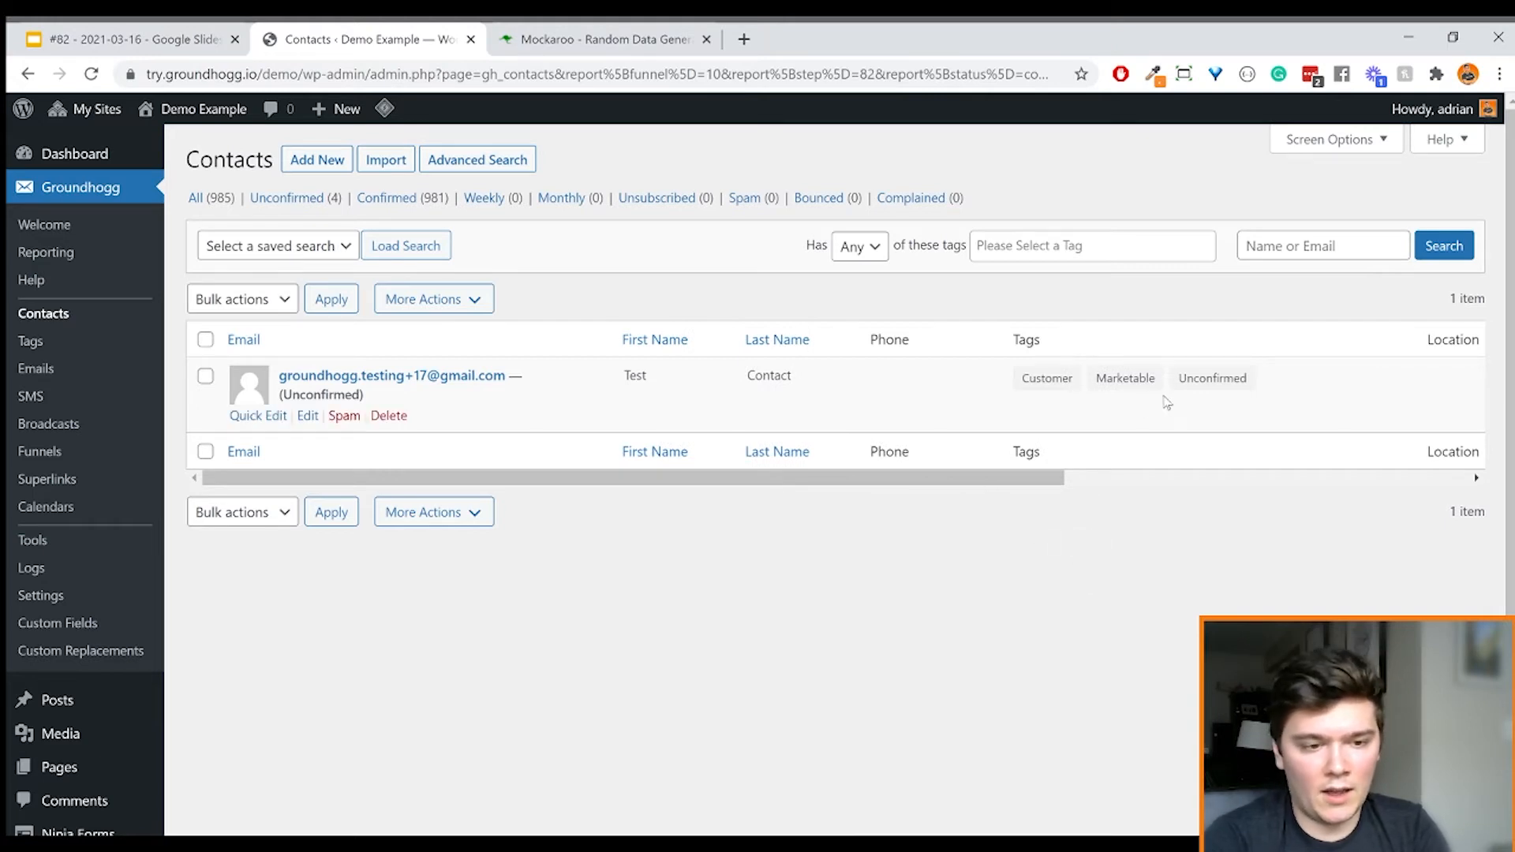
pyautogui.hscroll(5, 1167, 399)
pyautogui.hscroll(1, 1169, 403)
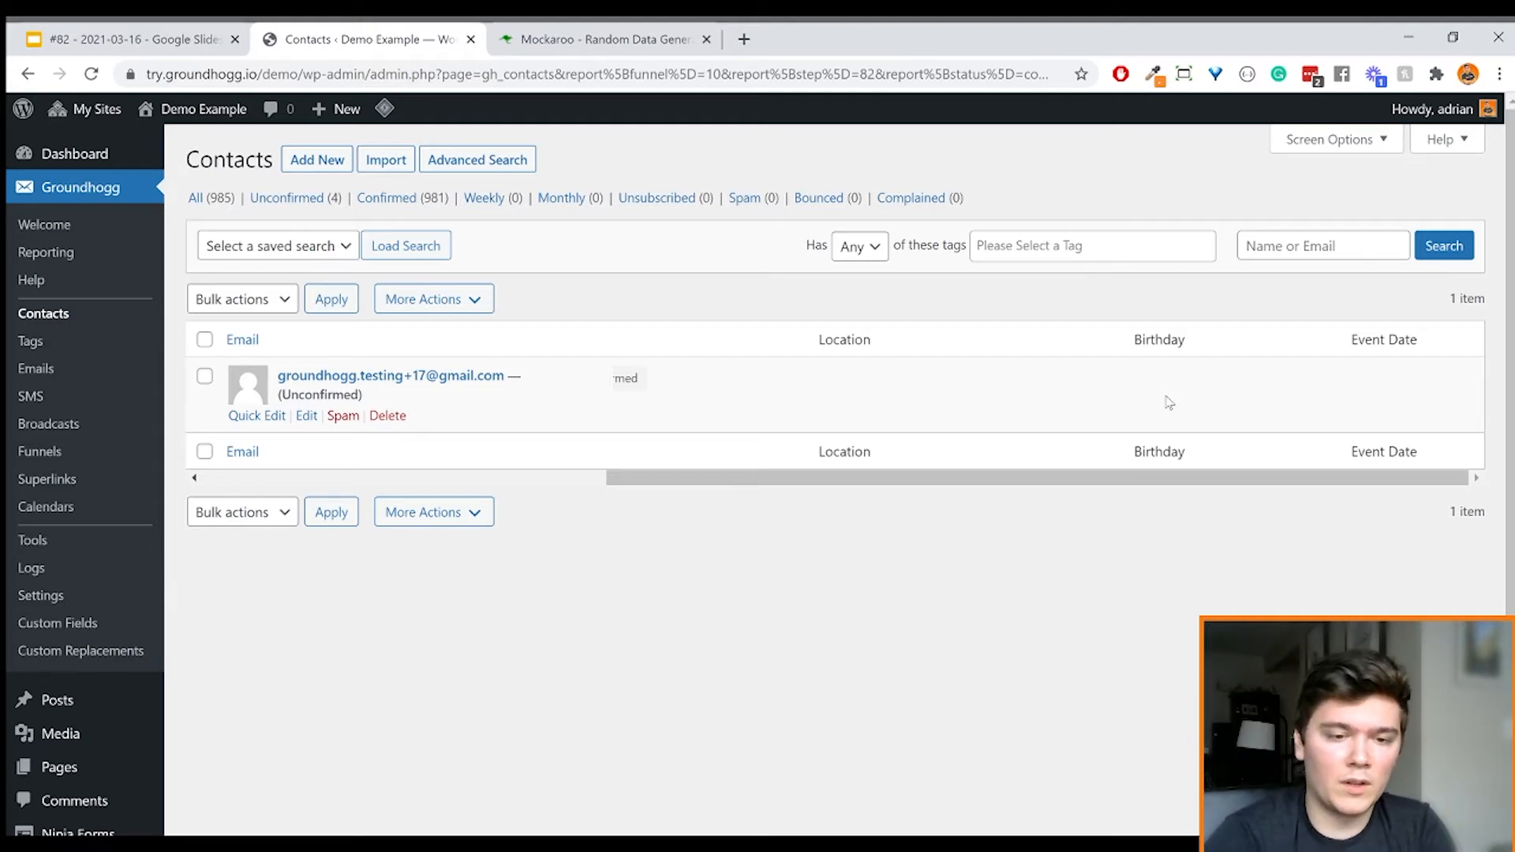
pyautogui.hscroll(-2, 1169, 402)
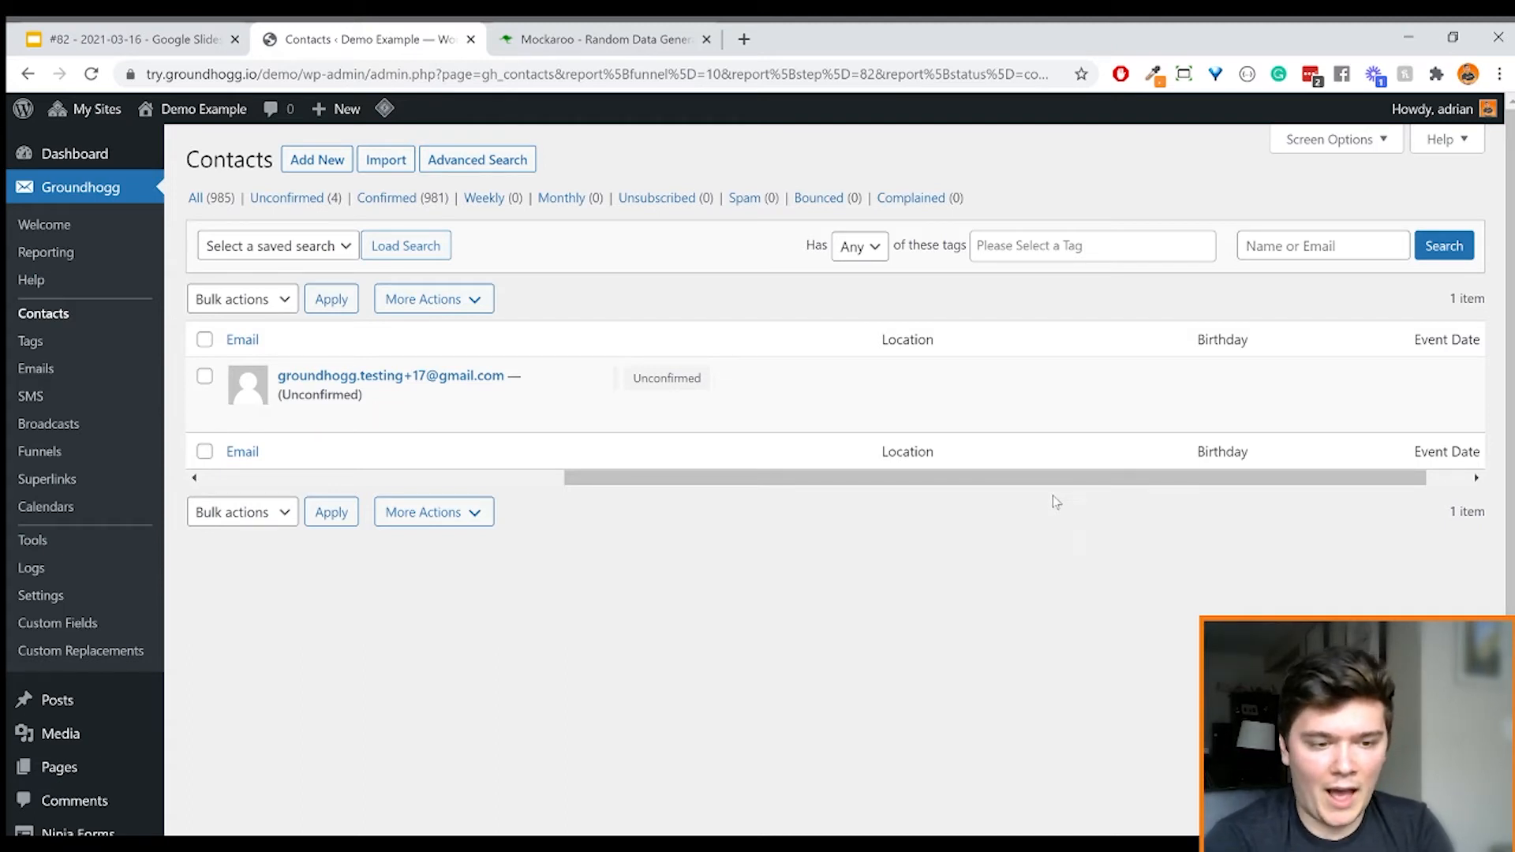
pyautogui.moveTo(1082, 476); pyautogui.dragTo(478, 491)
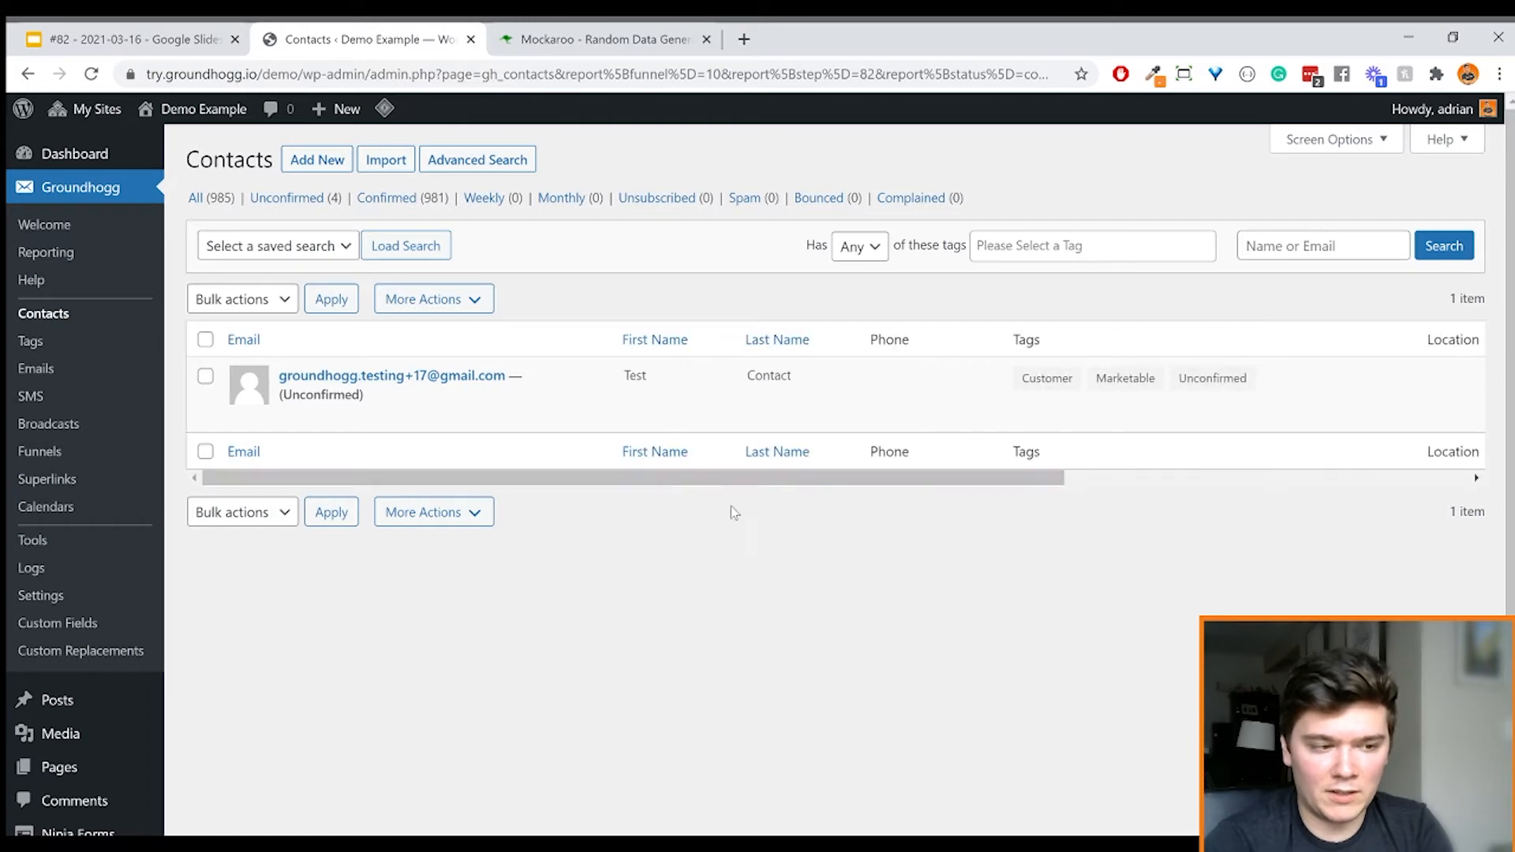
# Open the contacts table's display options and show the A Custom Field column along with Event Date
pyautogui.click(1382, 150)
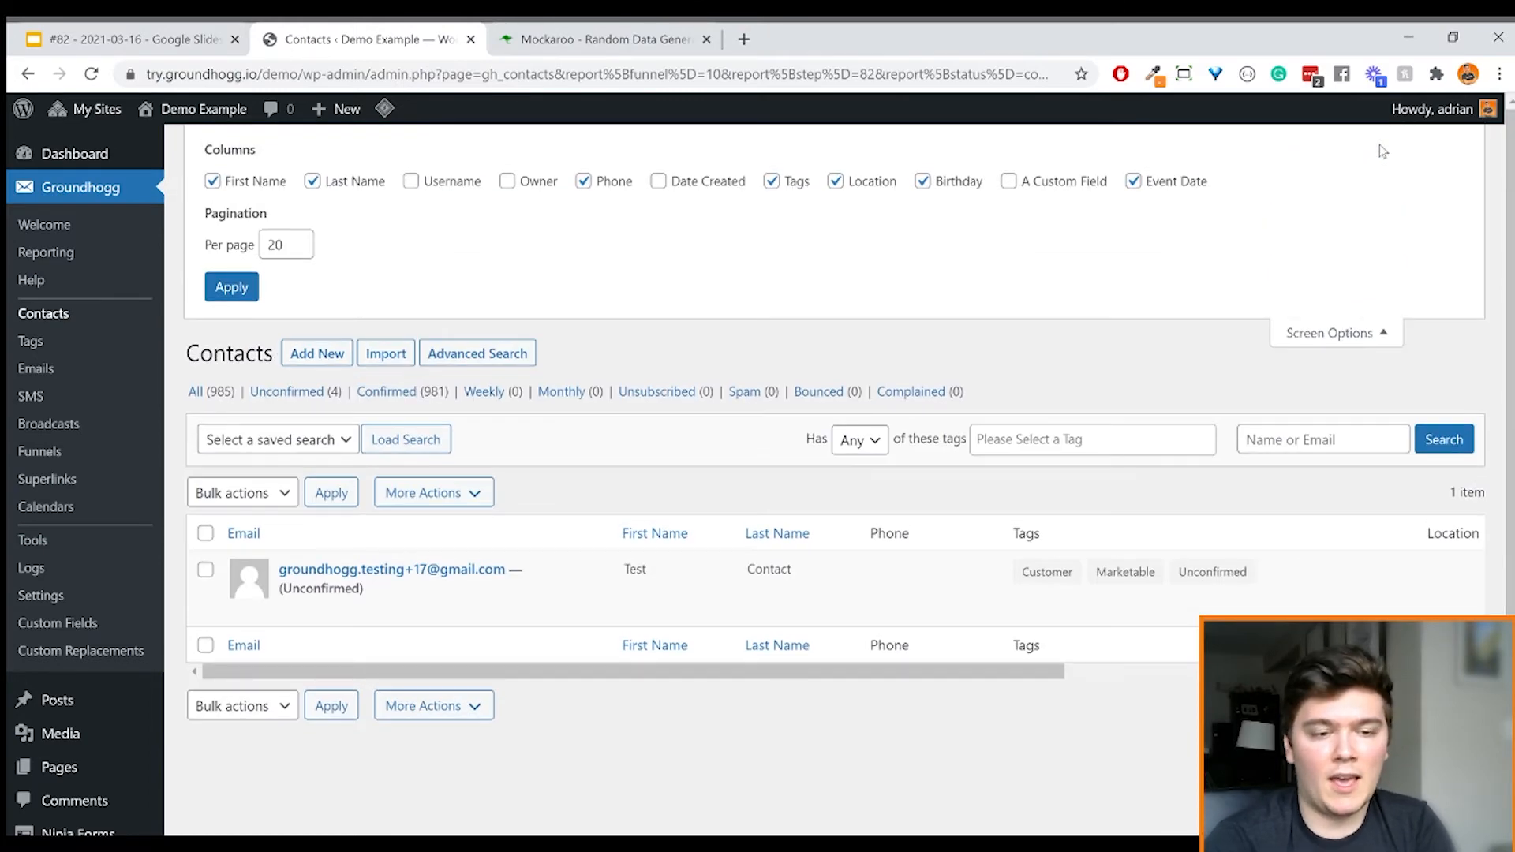
pyautogui.click(1145, 186)
pyautogui.click(1146, 188)
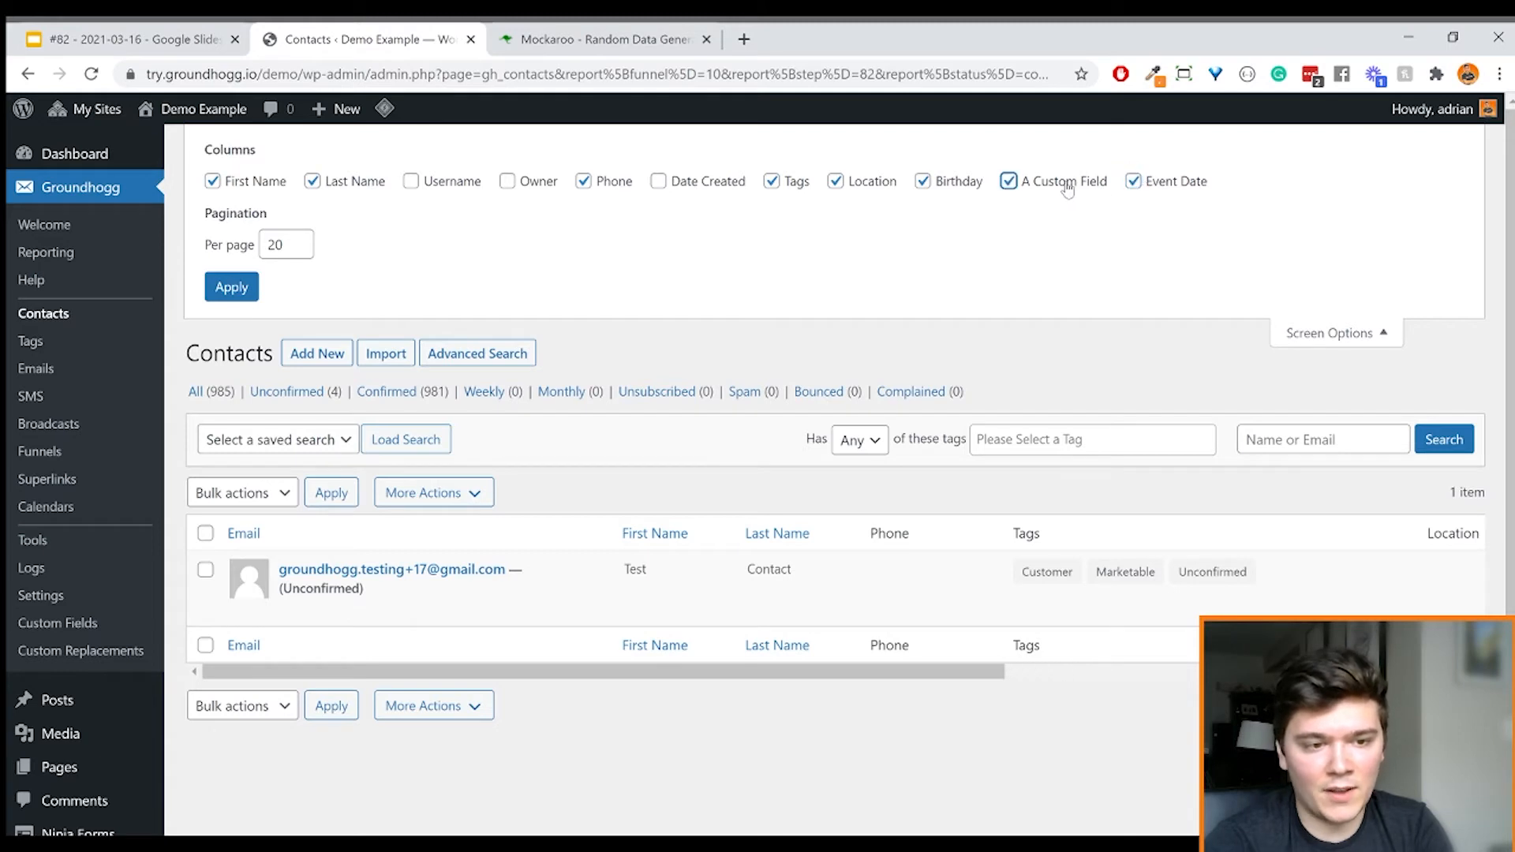
pyautogui.doubleClick(1069, 190)
pyautogui.click(1137, 185)
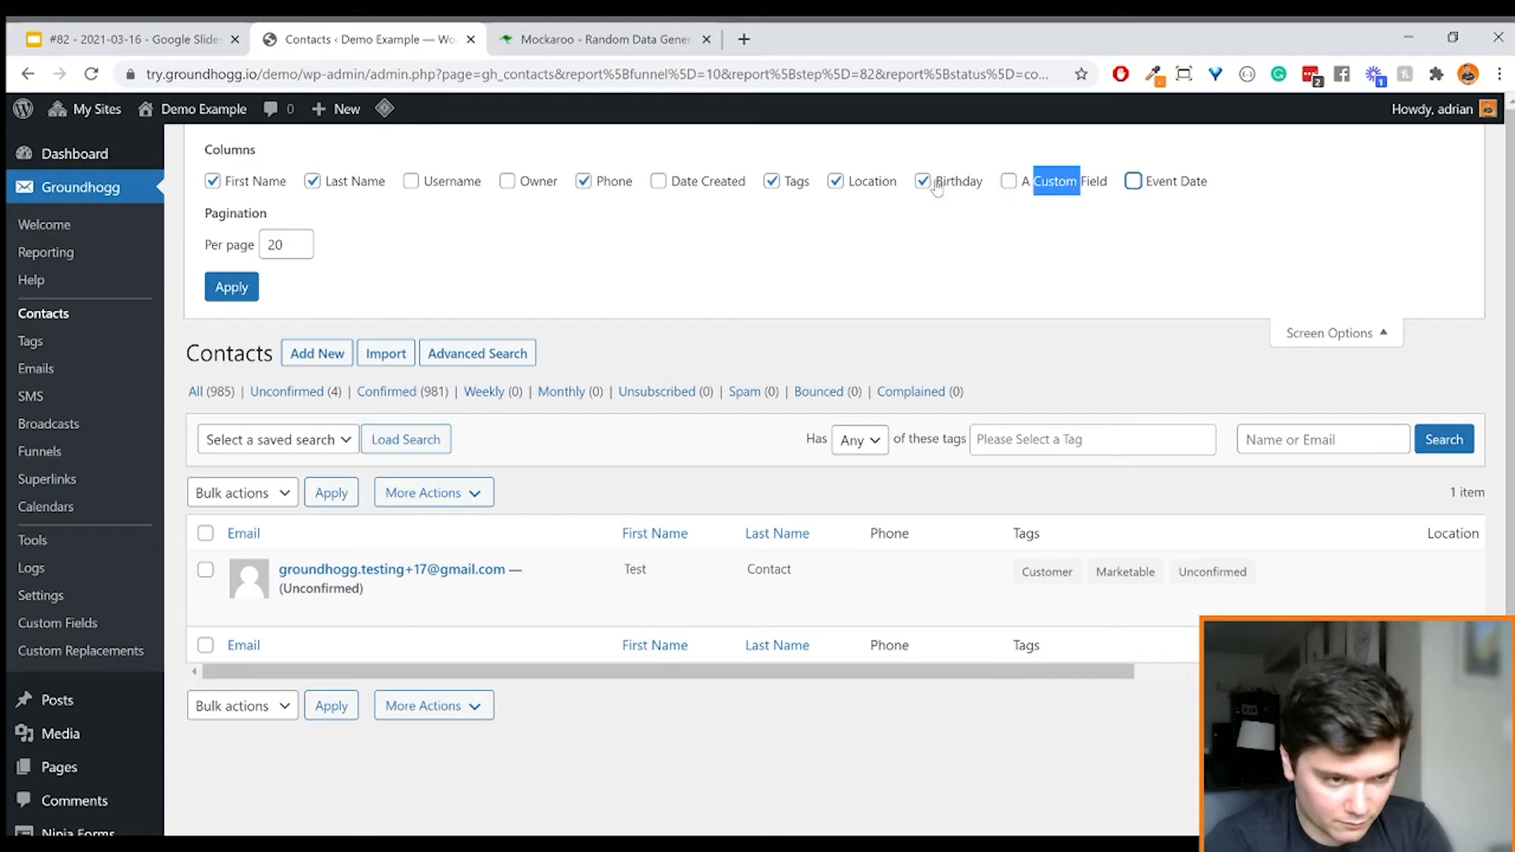
pyautogui.doubleClick(982, 183)
pyautogui.click(1011, 182)
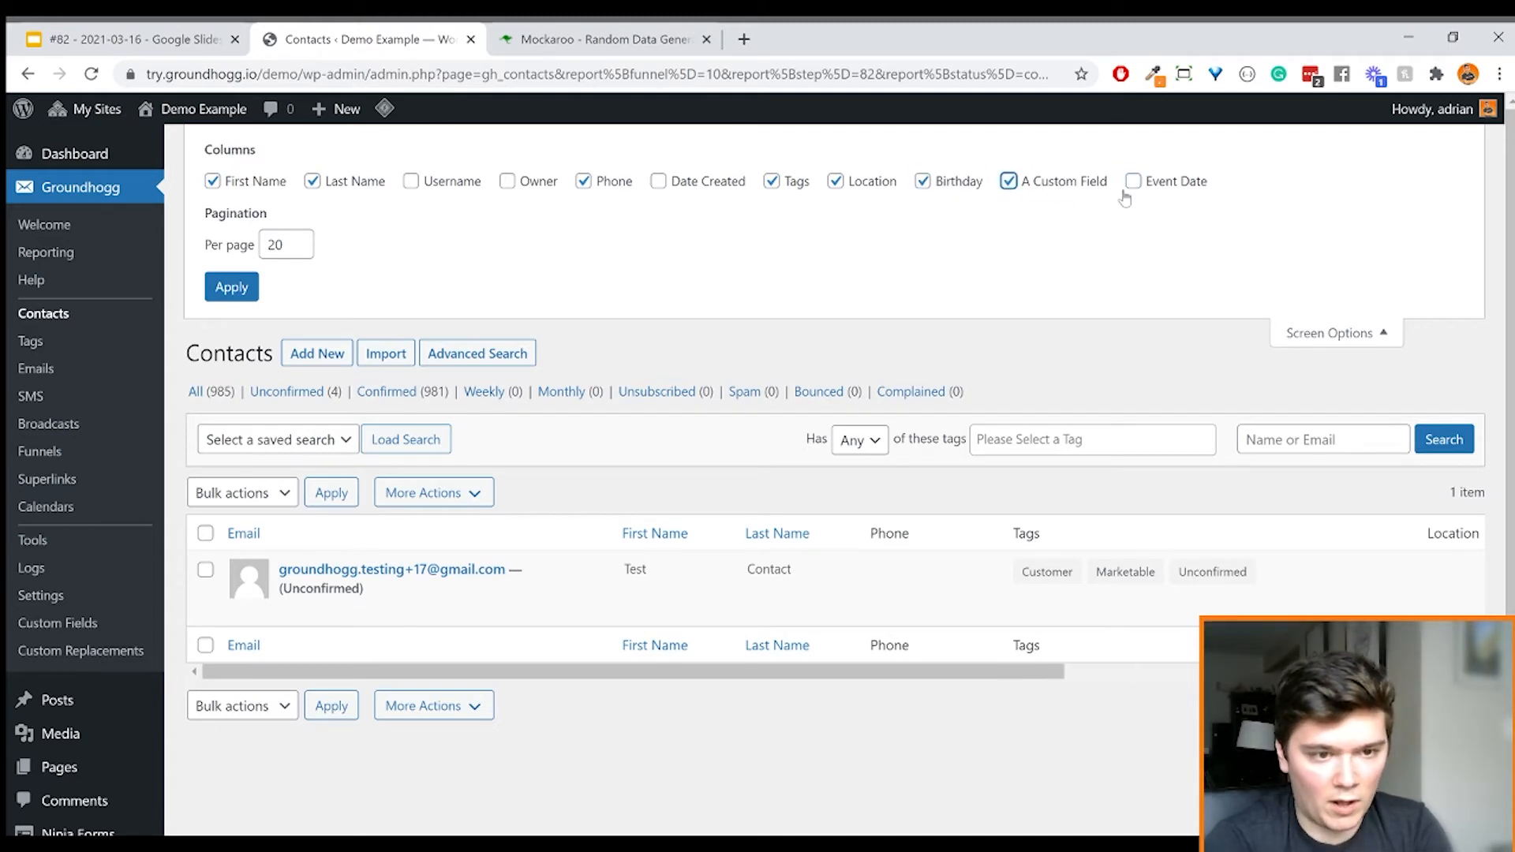
pyautogui.doubleClick(1145, 191)
pyautogui.click(1134, 182)
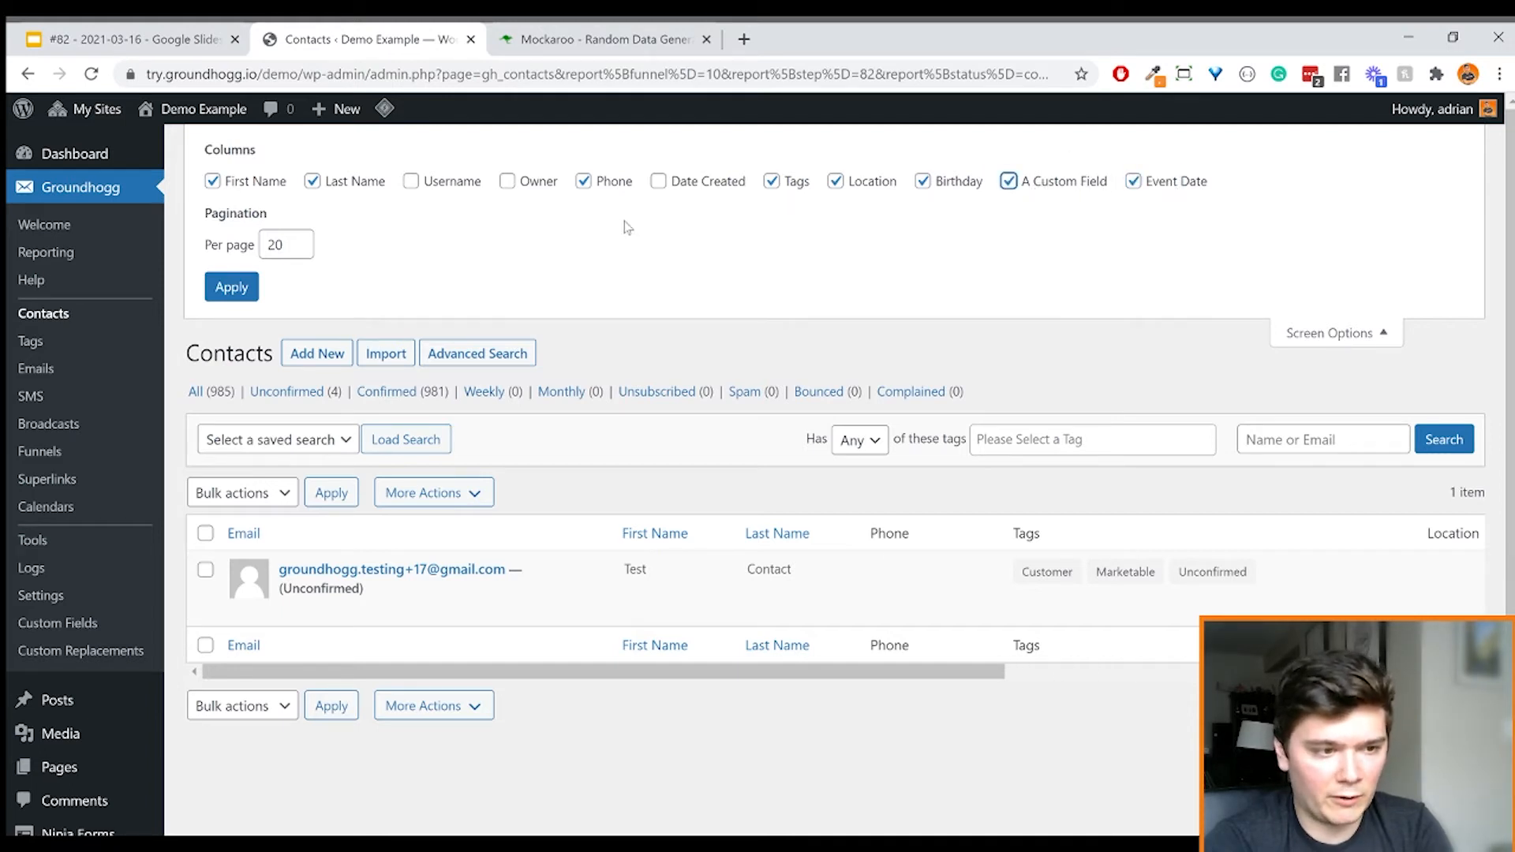
# Hide the Phone, Location, Birthday and A Custom Field columns from the contacts table and close the display options
pyautogui.click(614, 183)
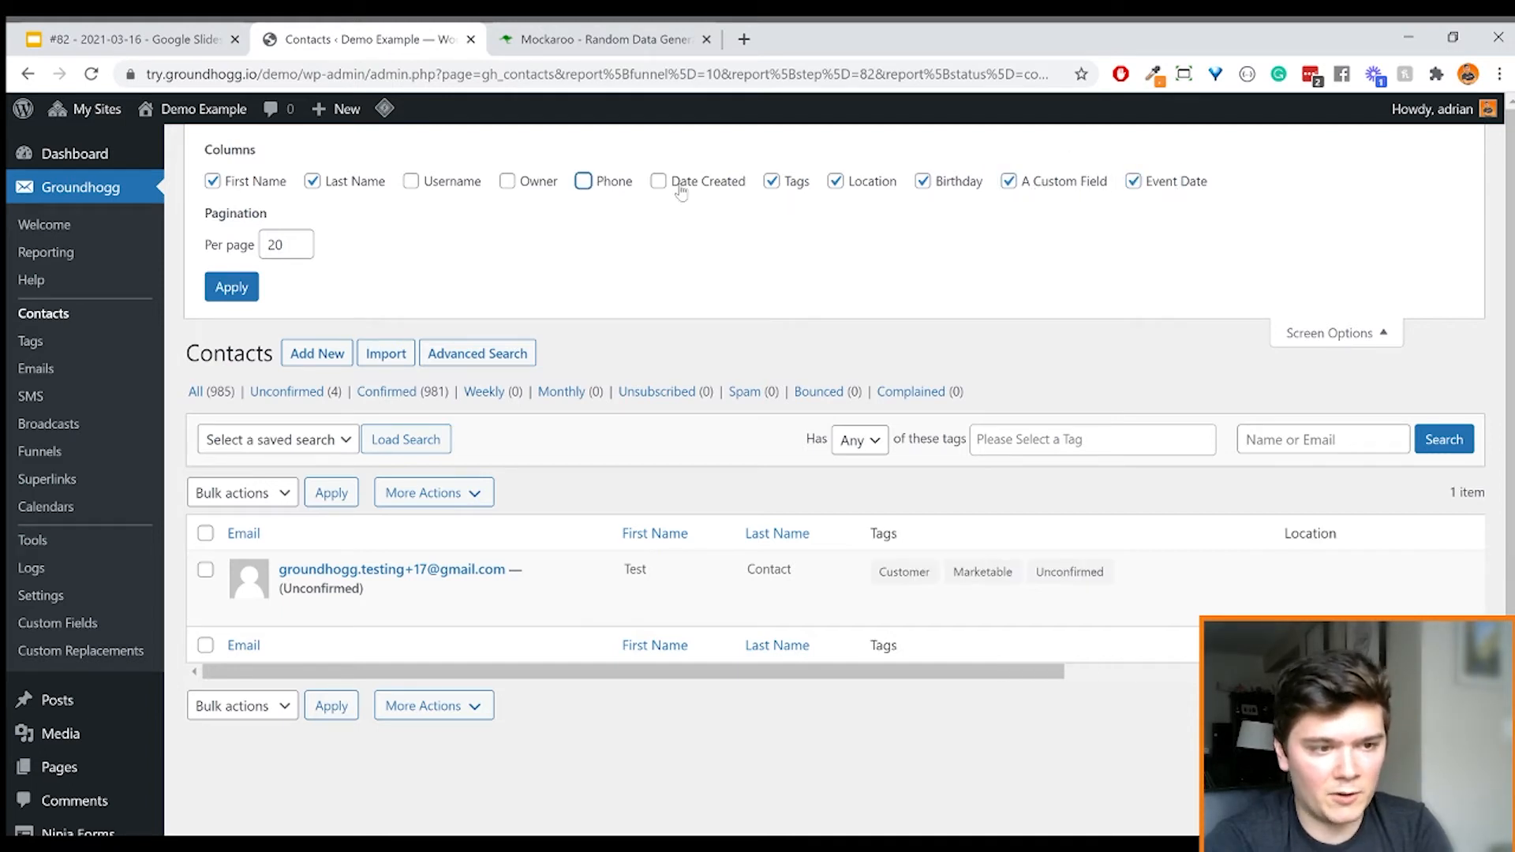
pyautogui.click(868, 184)
pyautogui.click(932, 183)
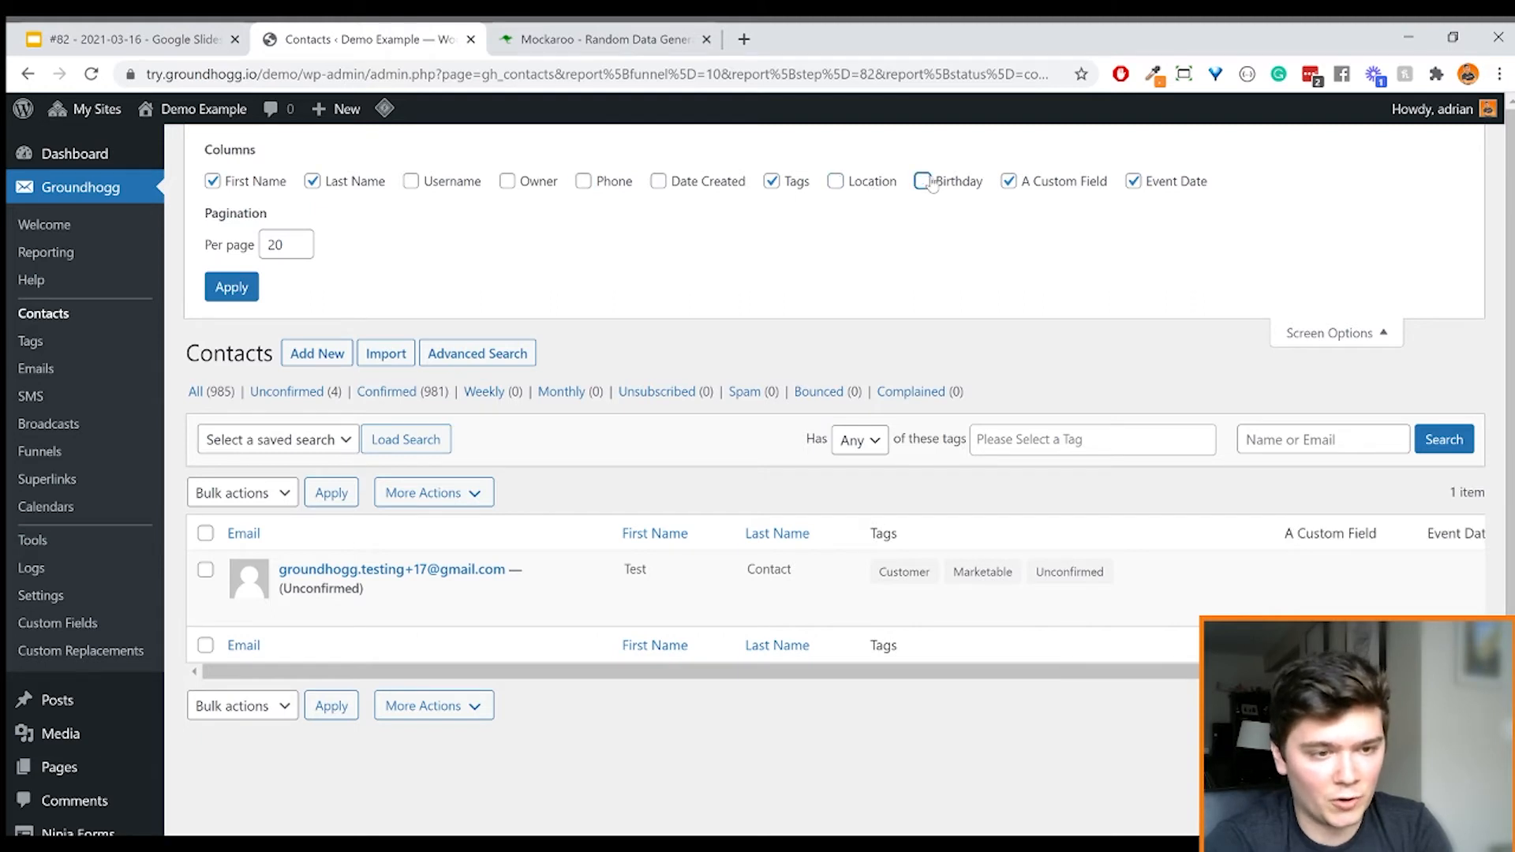
pyautogui.click(1058, 181)
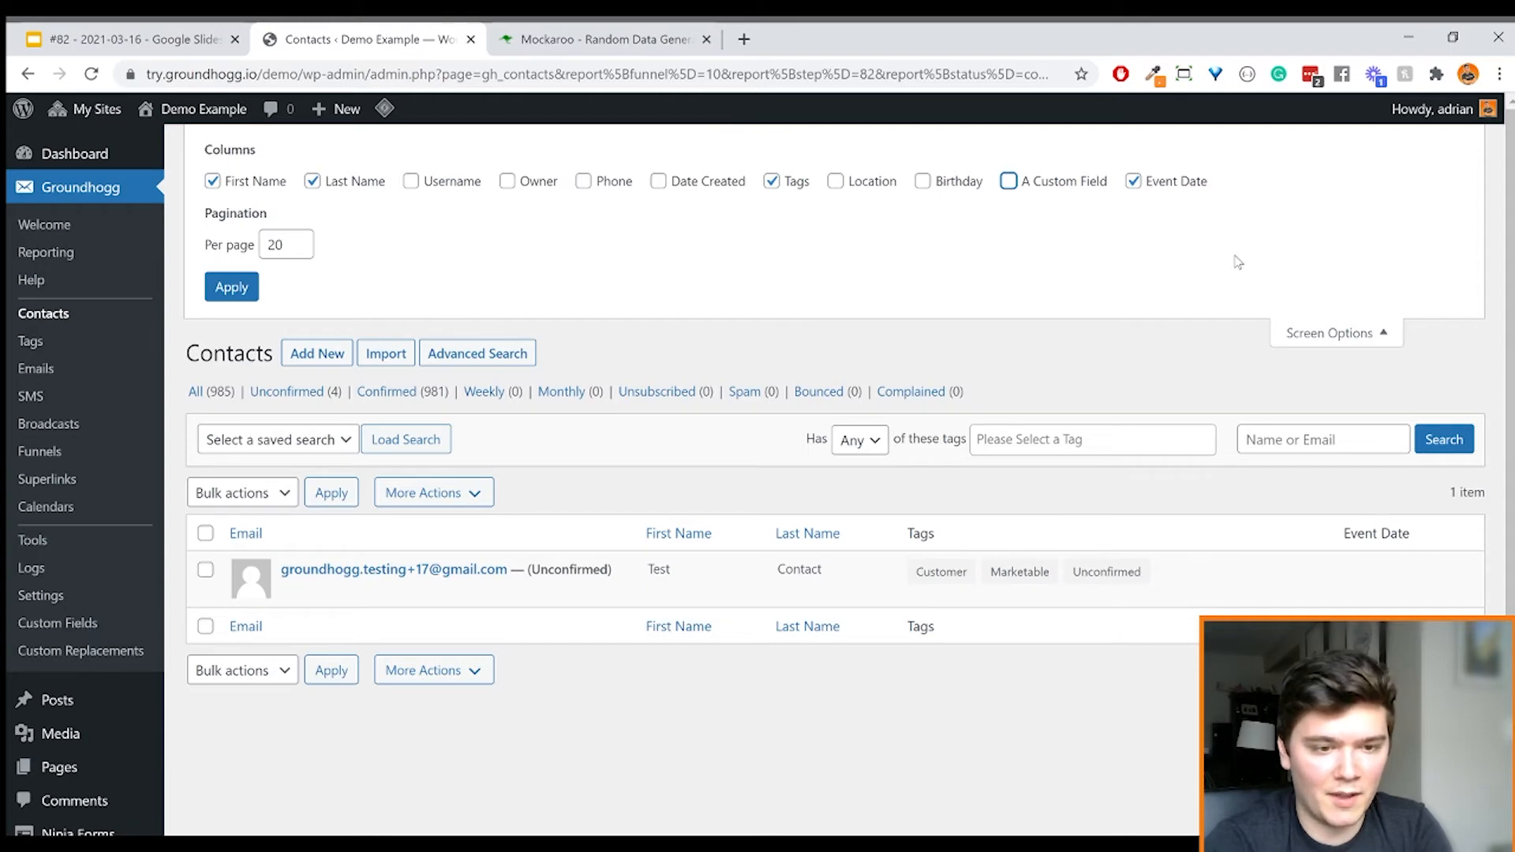
pyautogui.click(1361, 348)
pyautogui.scroll(-3, 1323, 588)
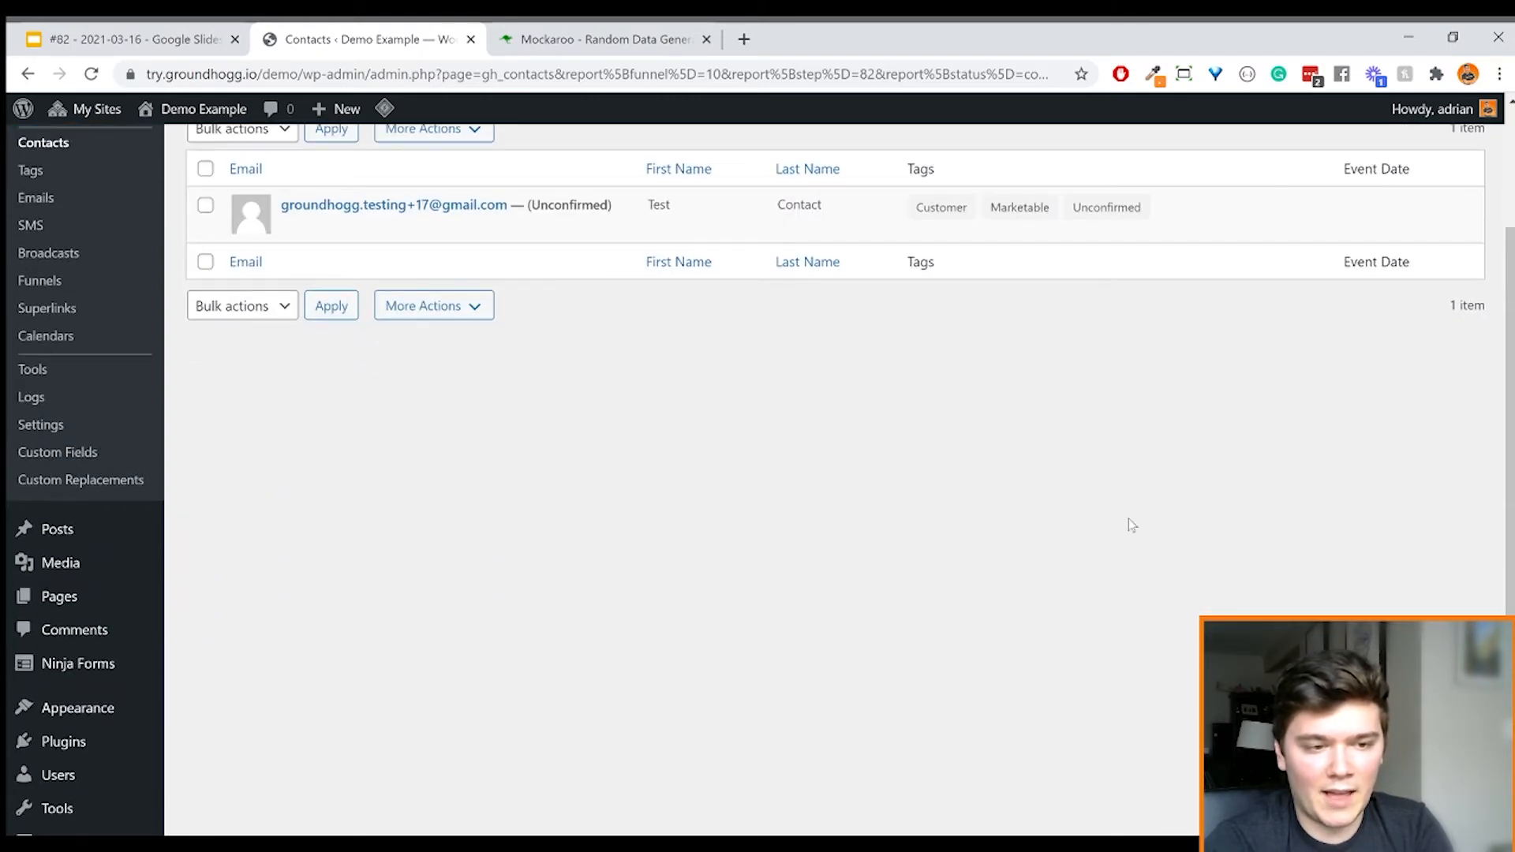
pyautogui.scroll(3, 1023, 503)
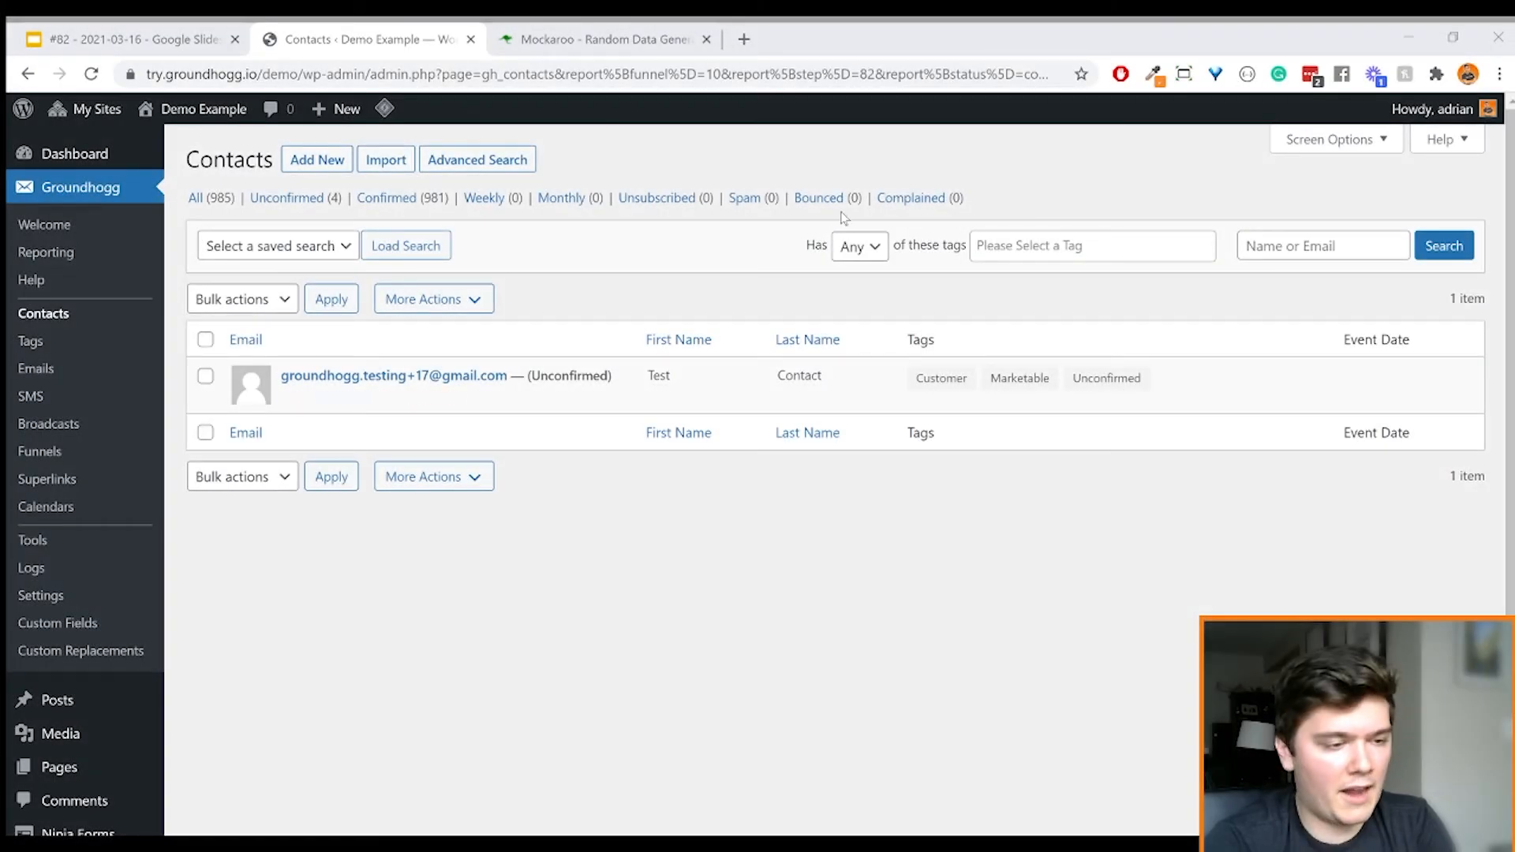
# Switch to the Google Slides deck and start presenting from the Question & Answer slide
pyautogui.click(169, 48)
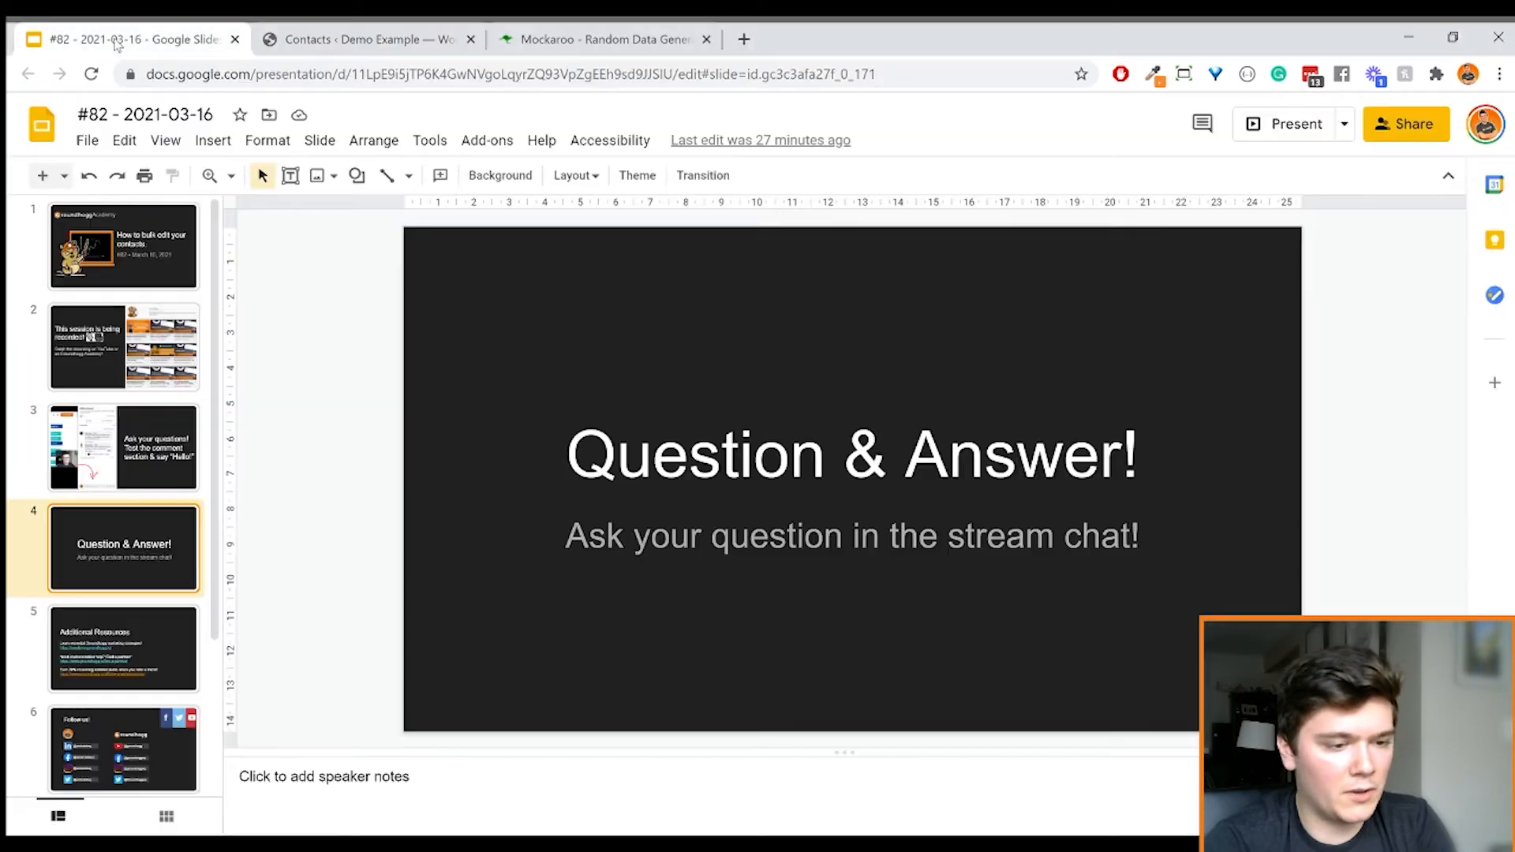
pyautogui.click(1243, 120)
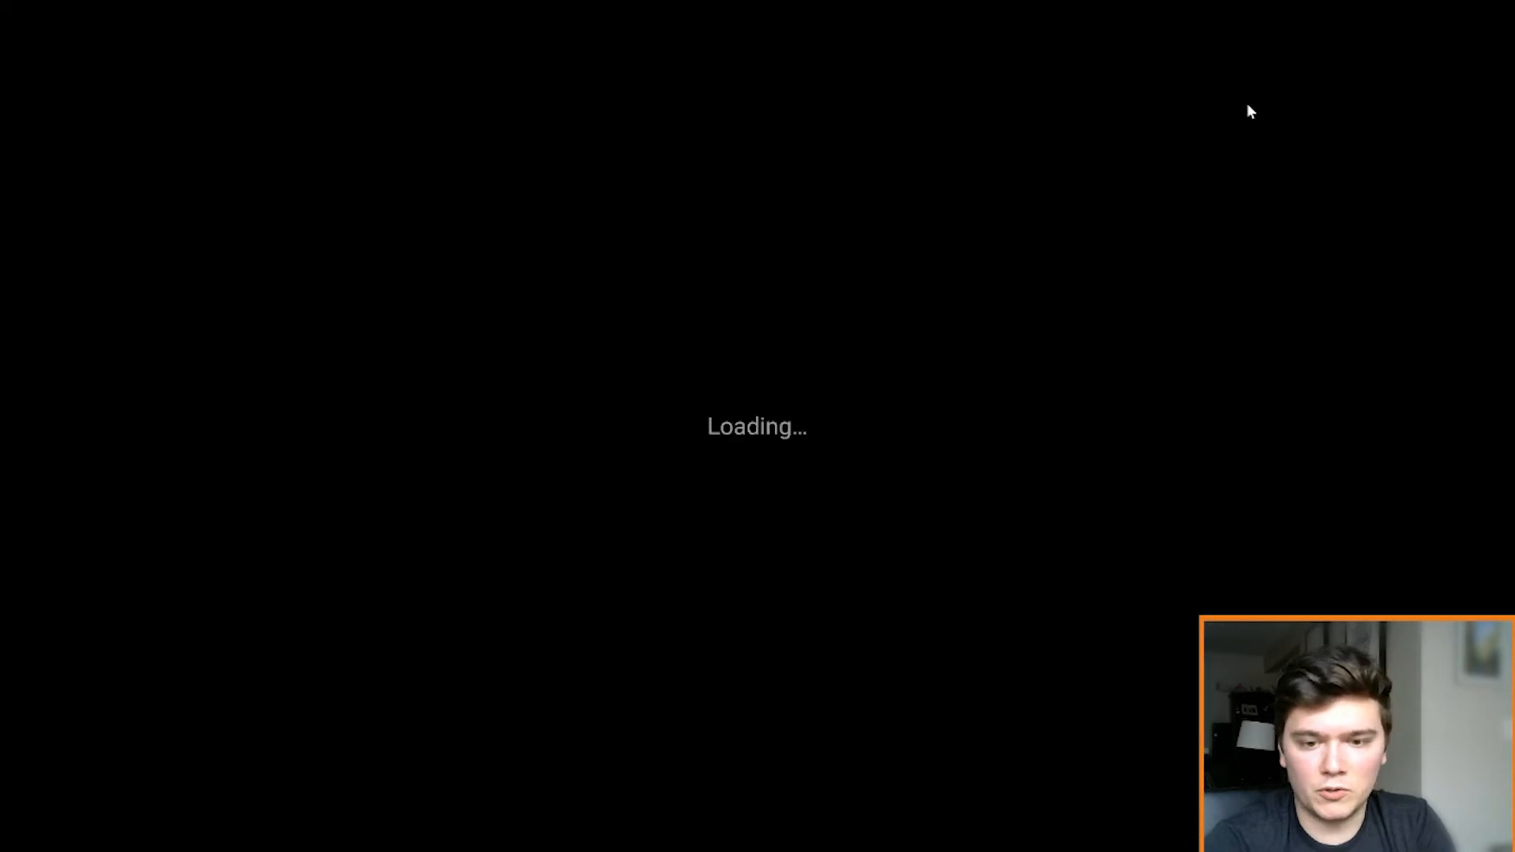